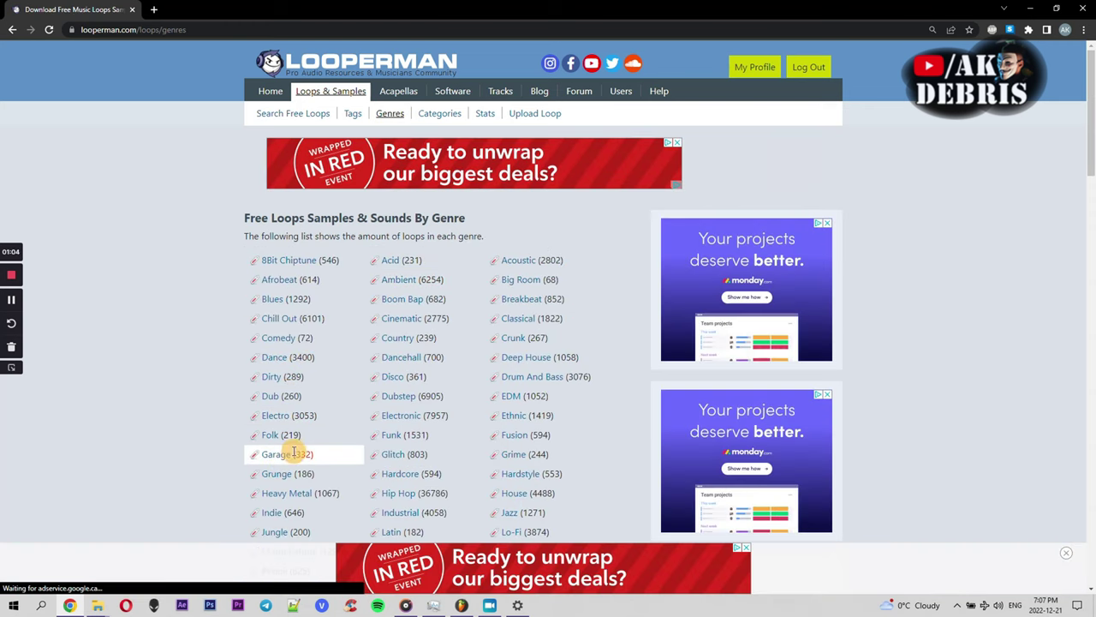
Step: Browse the loop genres and open the Blues genre in a new browser tab
scroll(343, 445, down, 5)
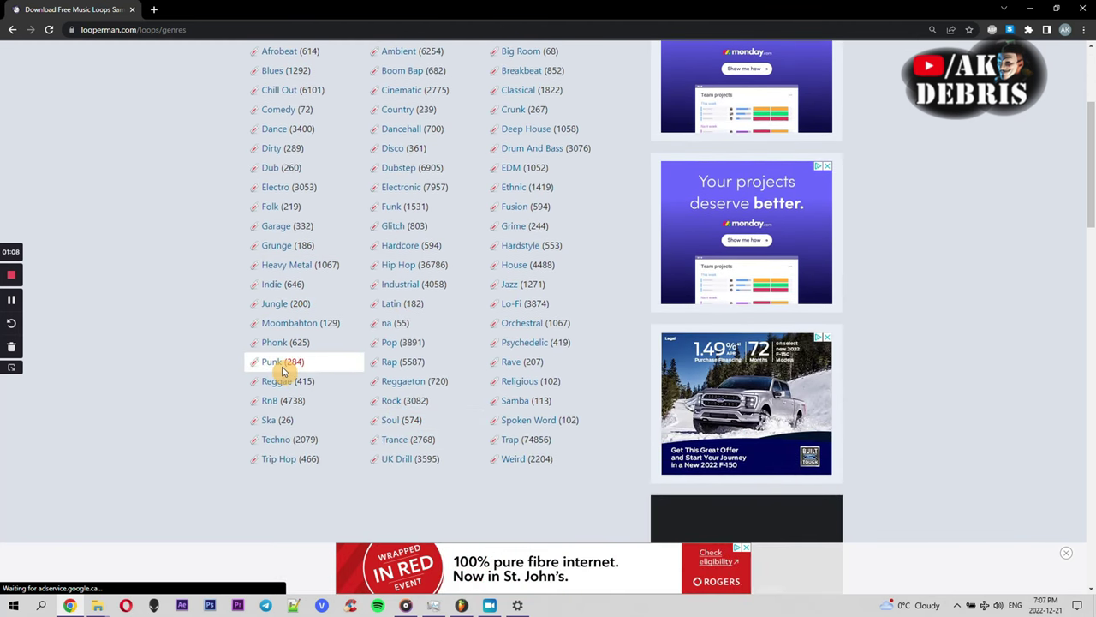
scroll(285, 274, up, 4)
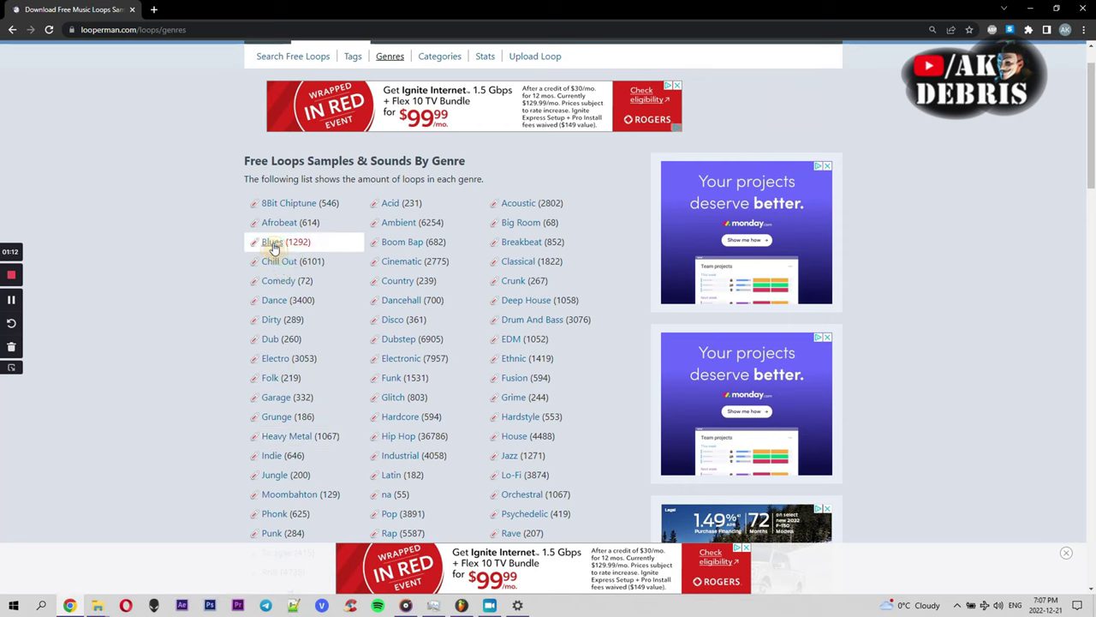
ctrl+click(286, 248)
Step: Search the genre page for "soul" and open the Soul loops listing
key(ctrl+f)
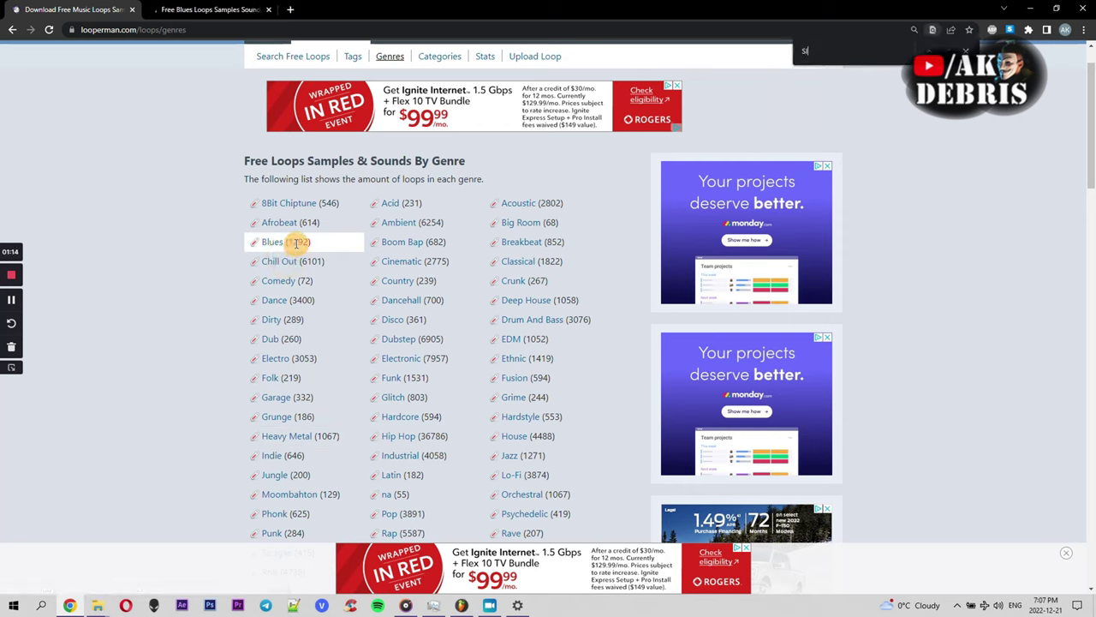
text(soul)
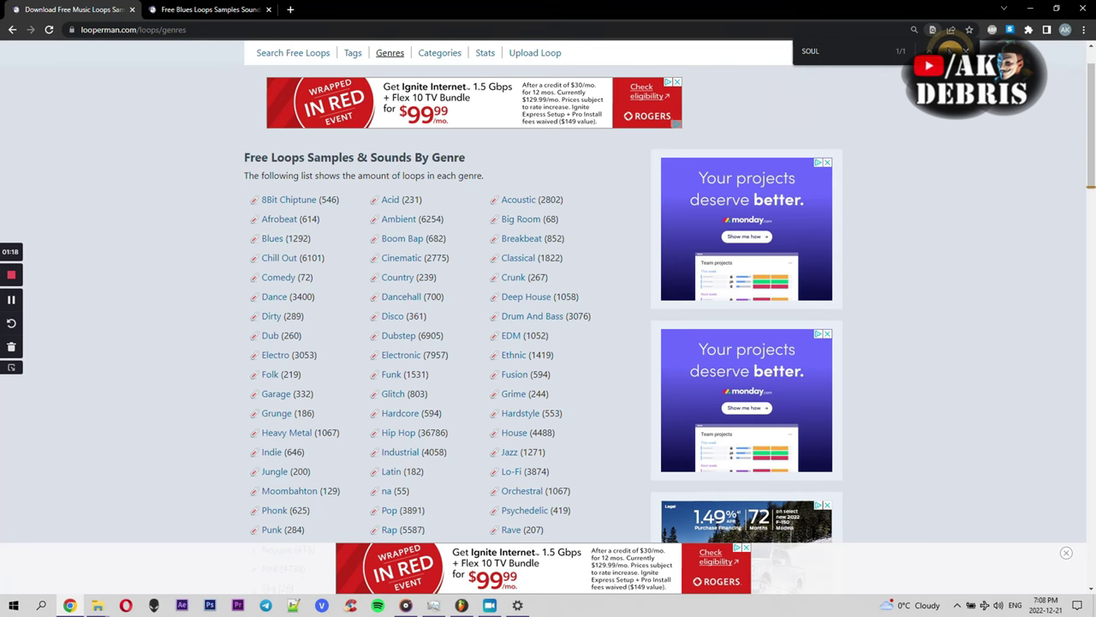
scroll(829, 162, down, 3)
click(390, 304)
Step: Preview the Vintage Soul Rhodes Keys and Hehe Cool Vintage Piano loops
scroll(411, 291, down, 2)
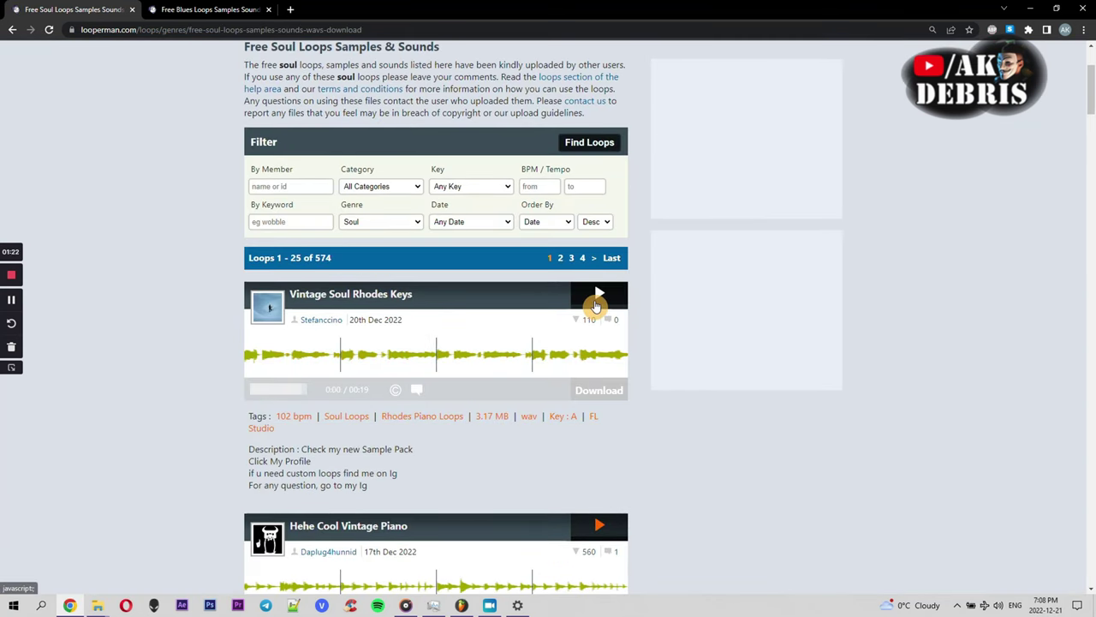
click(599, 298)
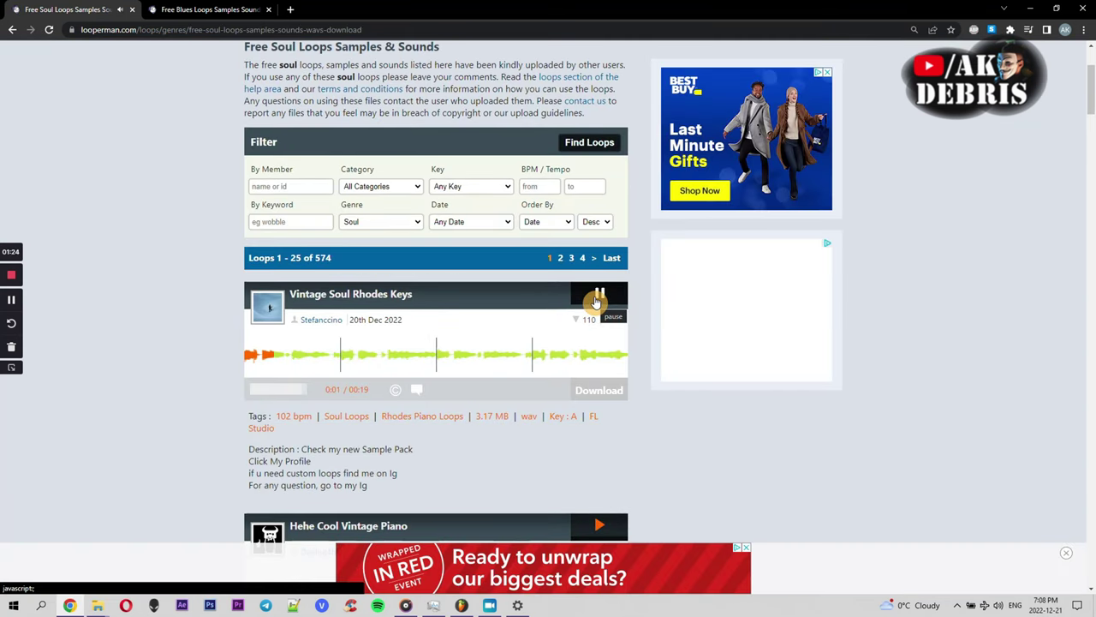
scroll(597, 293, down, 3)
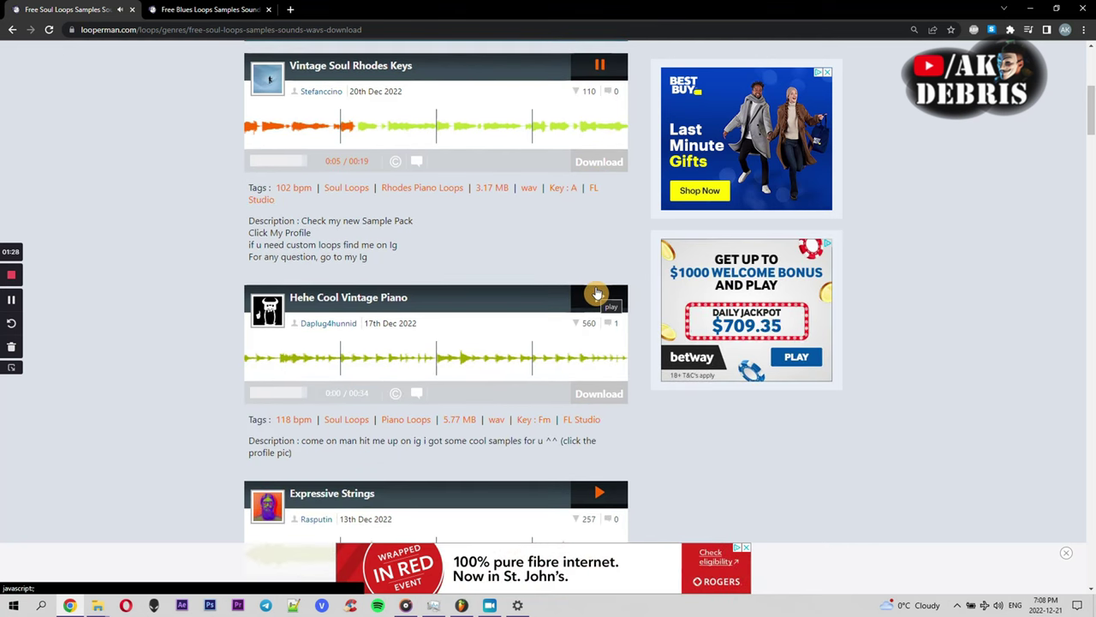
scroll(597, 294, up, 1)
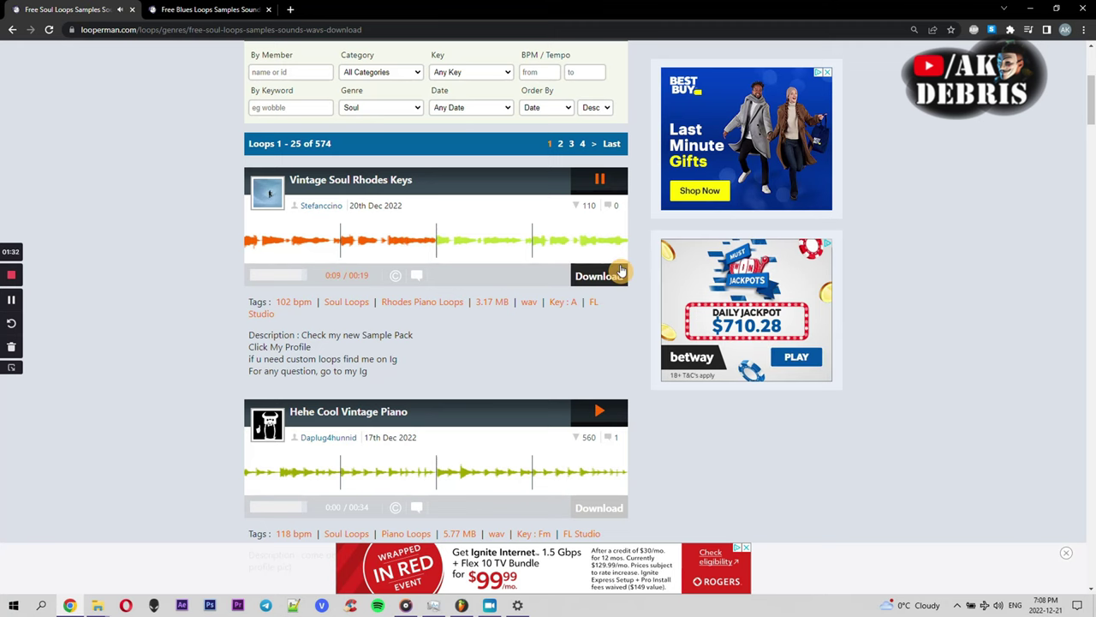
scroll(600, 279, down, 2)
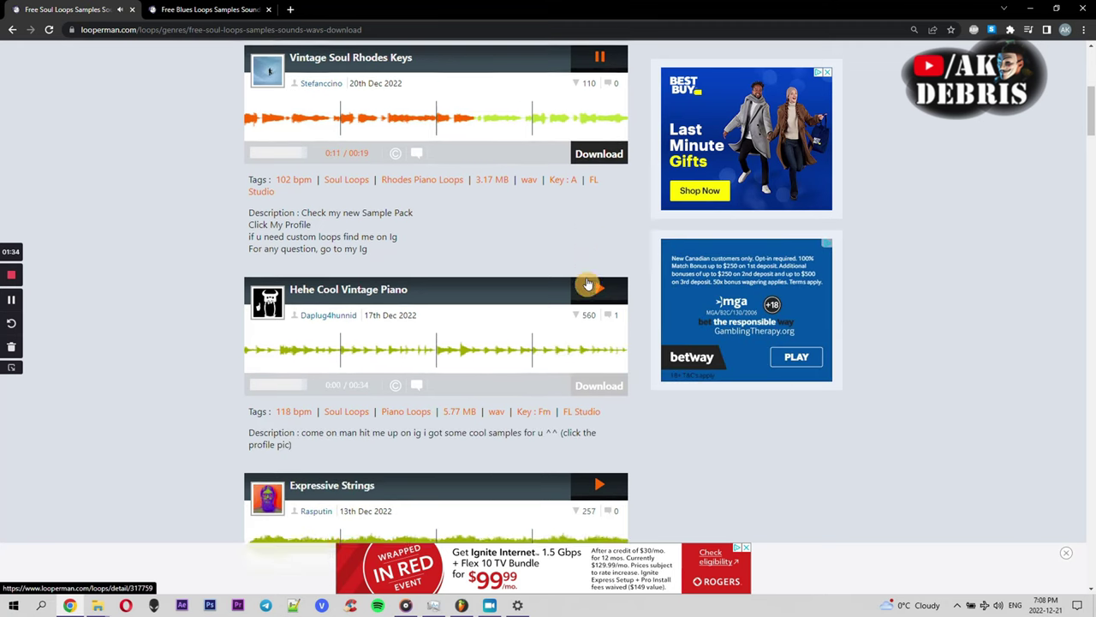
click(598, 248)
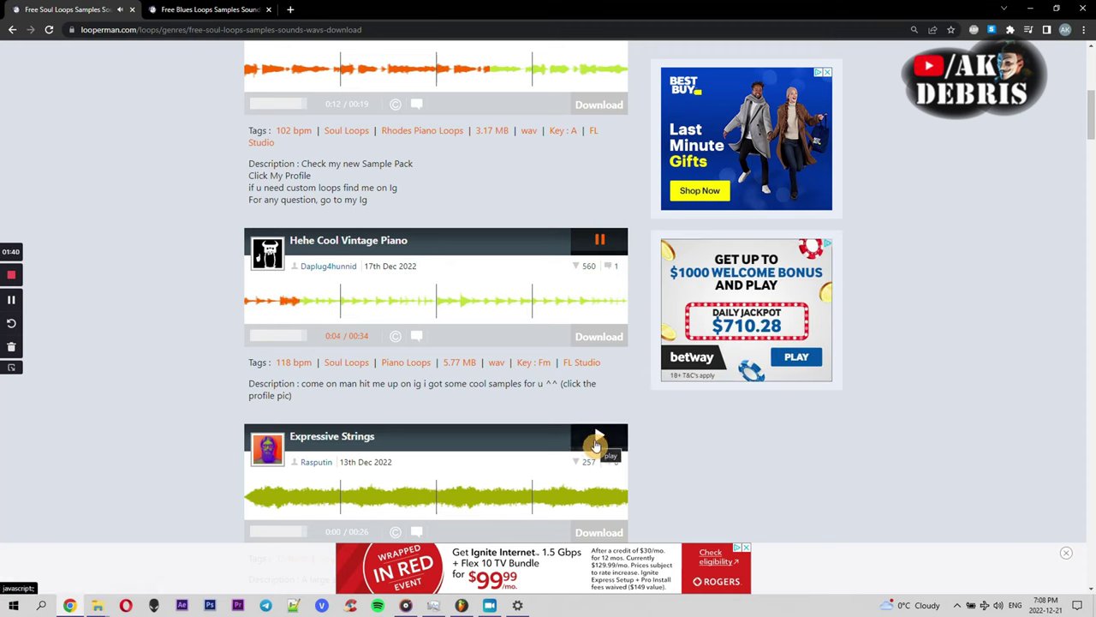
Step: Audition the Soul loops from Expressive Strings and Gospel Soul Organ through Soul X RnB X Pad Melody to Joji Type Guitar - As We Fall
click(597, 442)
scroll(591, 419, down, 5)
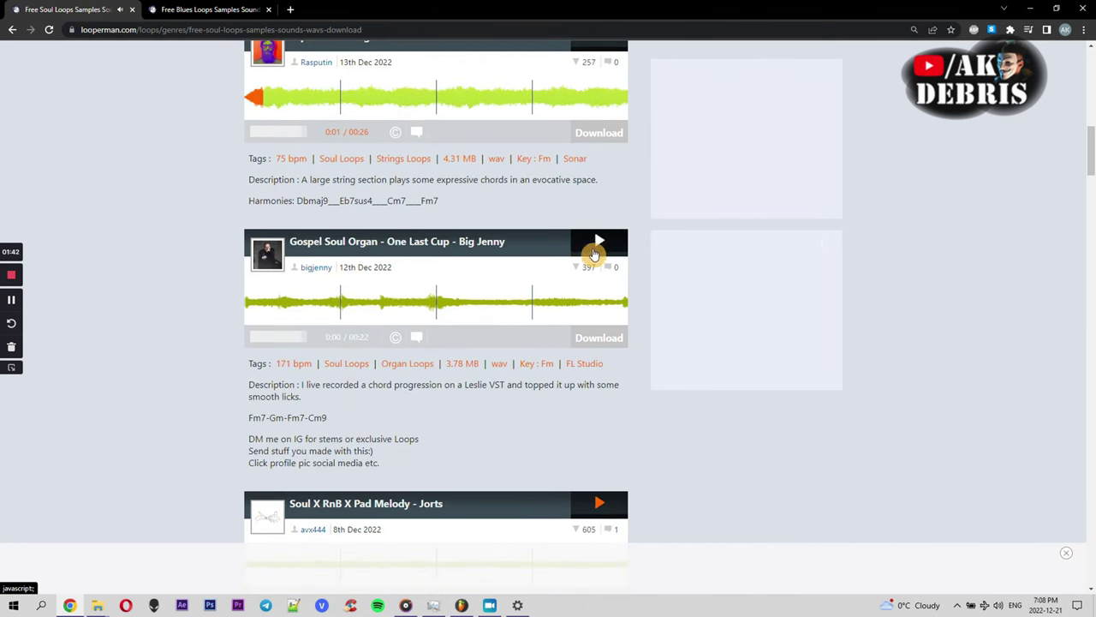
click(599, 241)
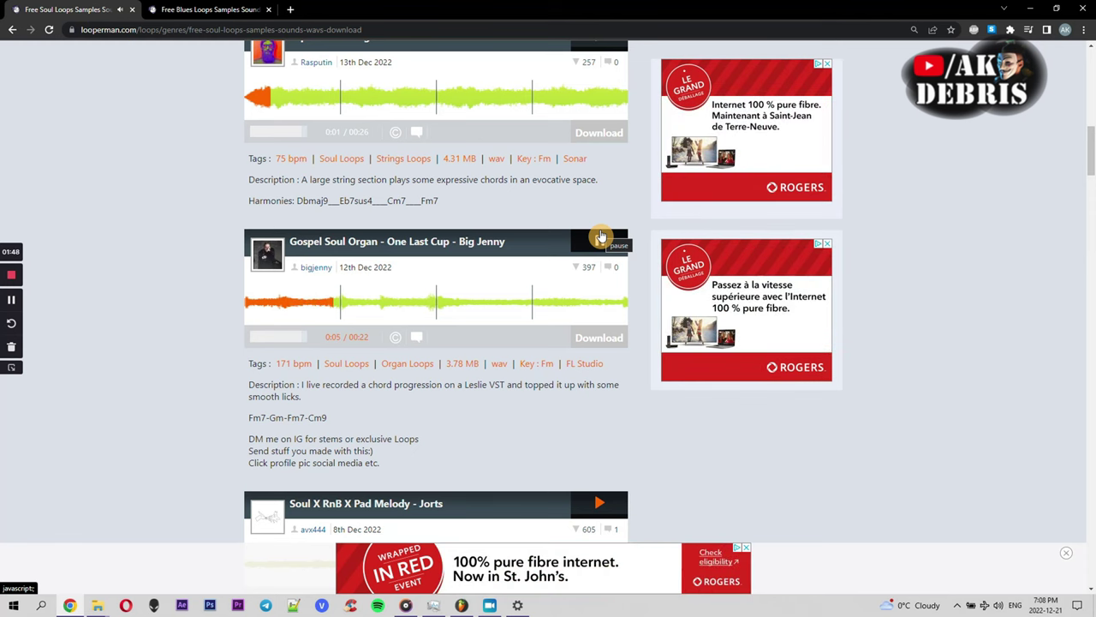
scroll(601, 248, down, 3)
click(600, 273)
scroll(602, 271, down, 3)
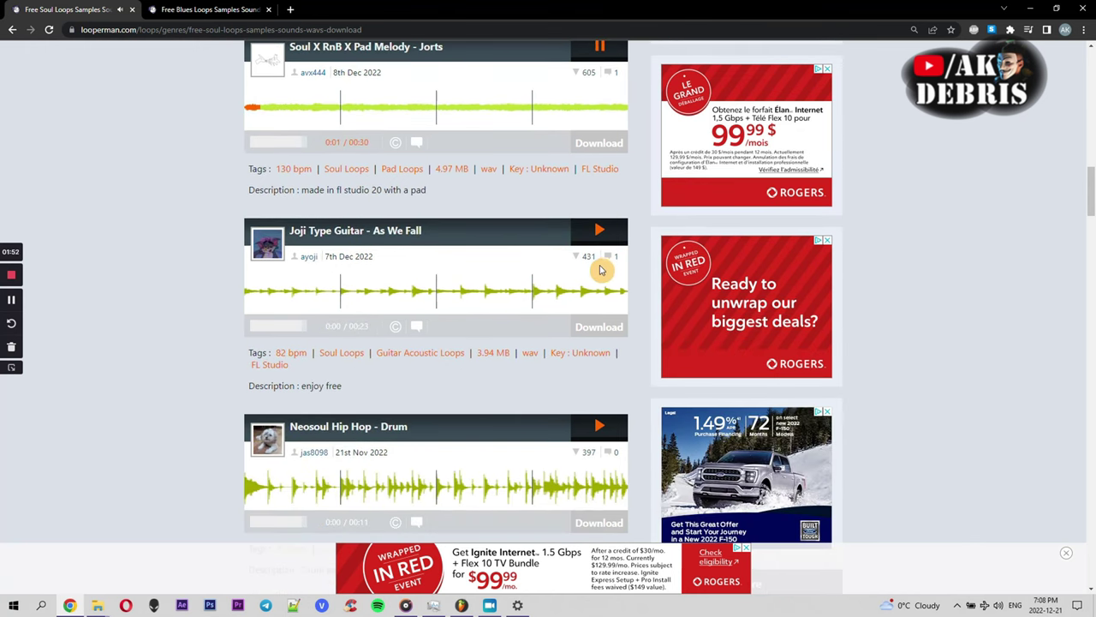
click(598, 229)
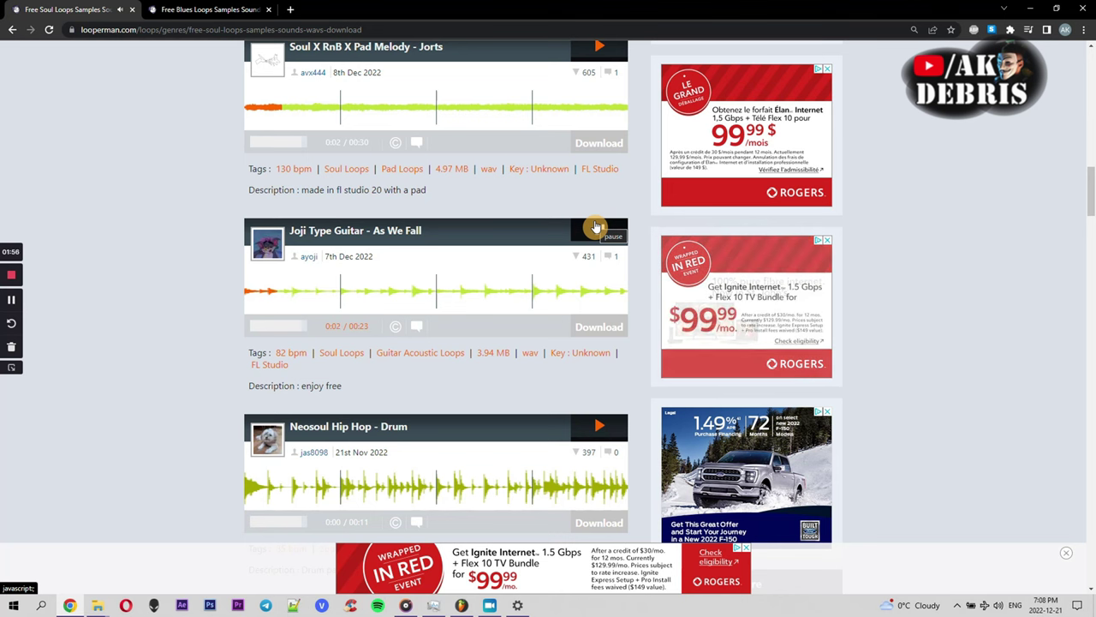
Step: Preview the bass guitar loop for Neosoul Hip Hop and the VINYL KEYS piano loop
scroll(596, 227, down, 6)
click(602, 268)
scroll(601, 276, down, 5)
click(599, 348)
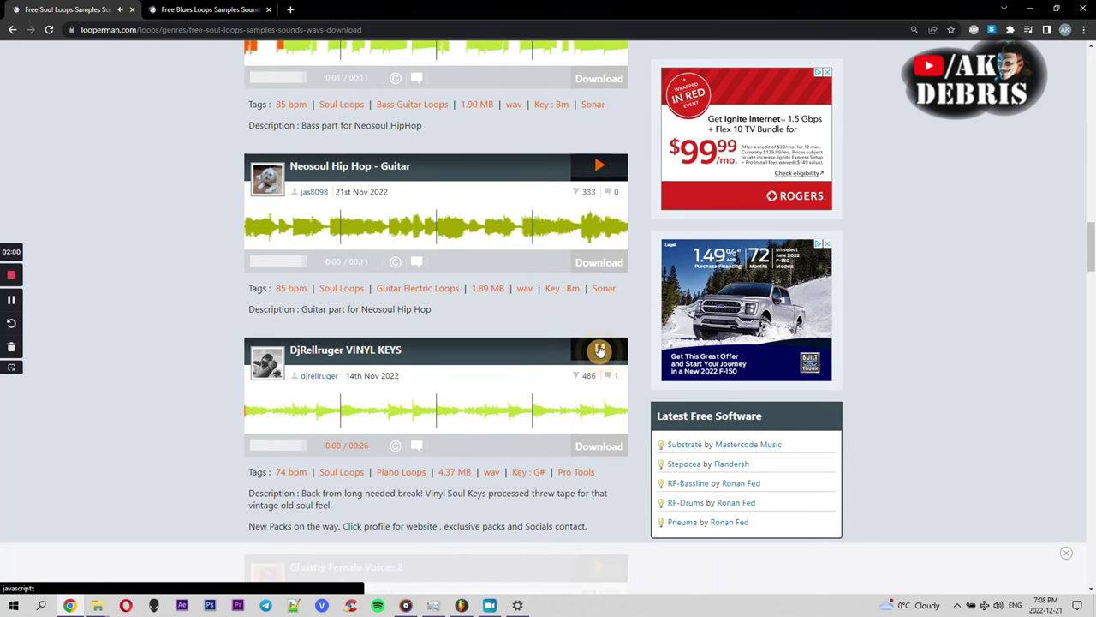
scroll(599, 348, down, 1)
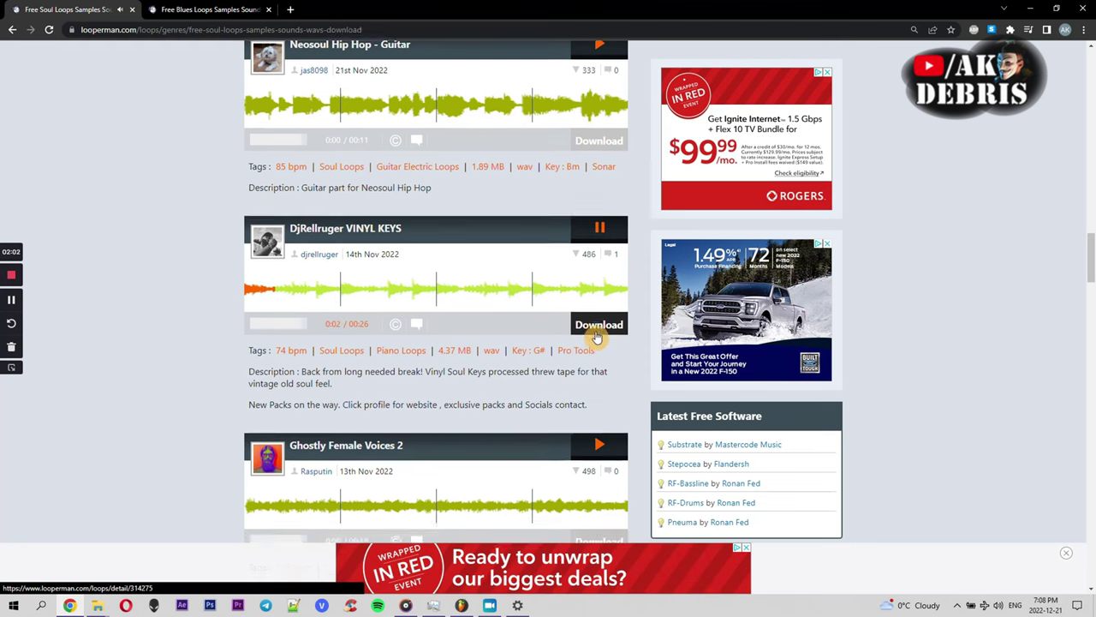
scroll(589, 336, down, 1)
scroll(579, 333, down, 2)
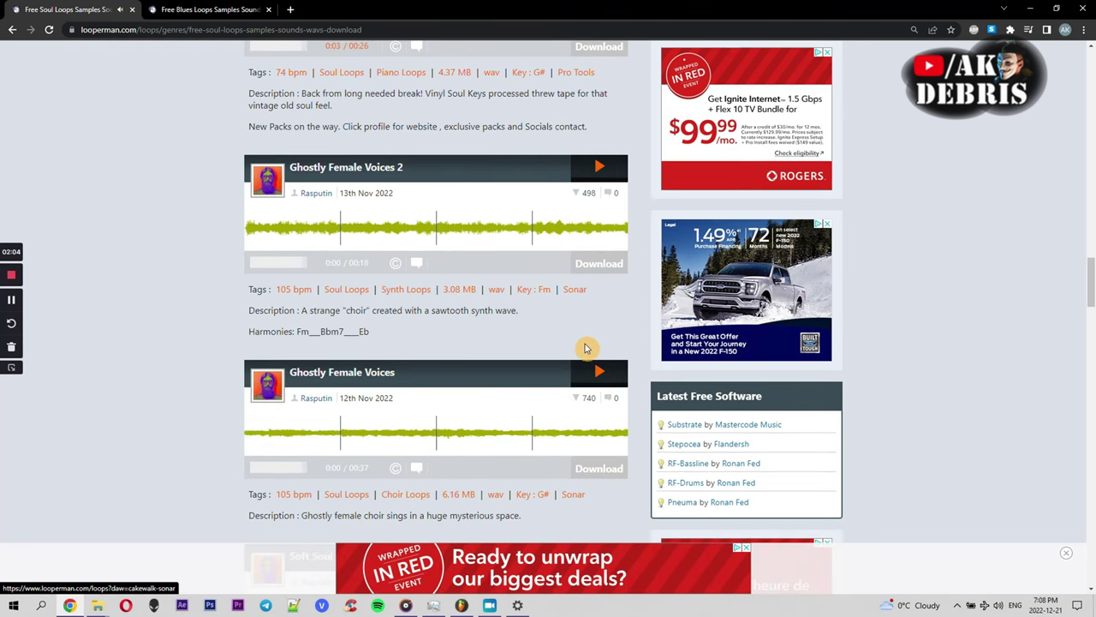
Step: Preview the Ghostly Female Voices, Soft Soul Sawtooth Synth and Neo Soul Ballad Real Upright Piano loops
click(592, 371)
scroll(593, 366, down, 2)
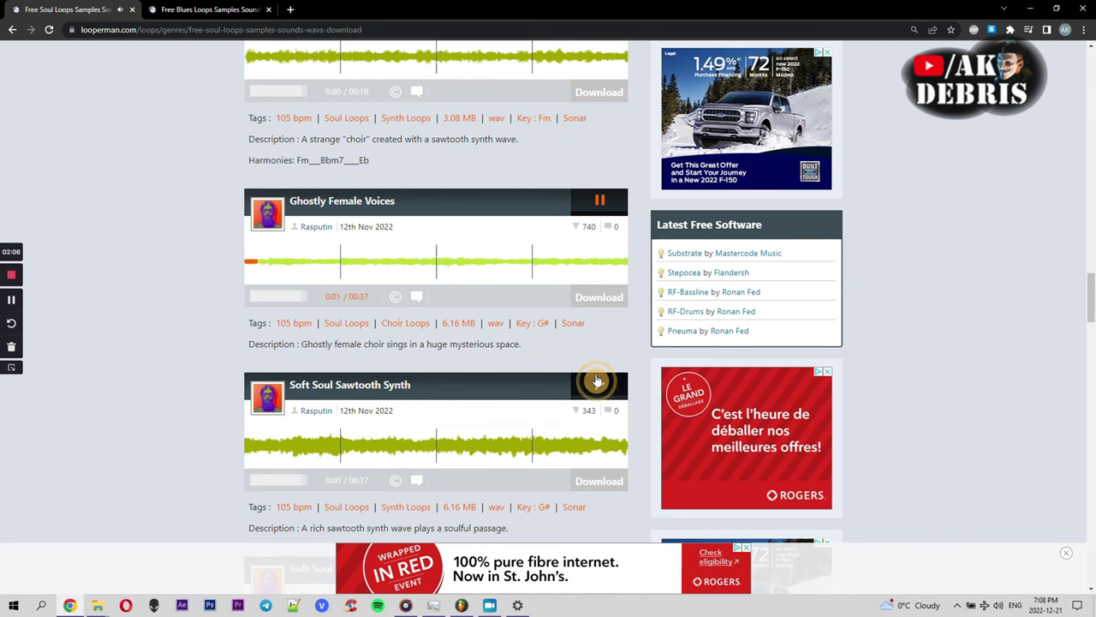
click(597, 381)
scroll(595, 372, down, 5)
click(598, 329)
scroll(574, 360, down, 3)
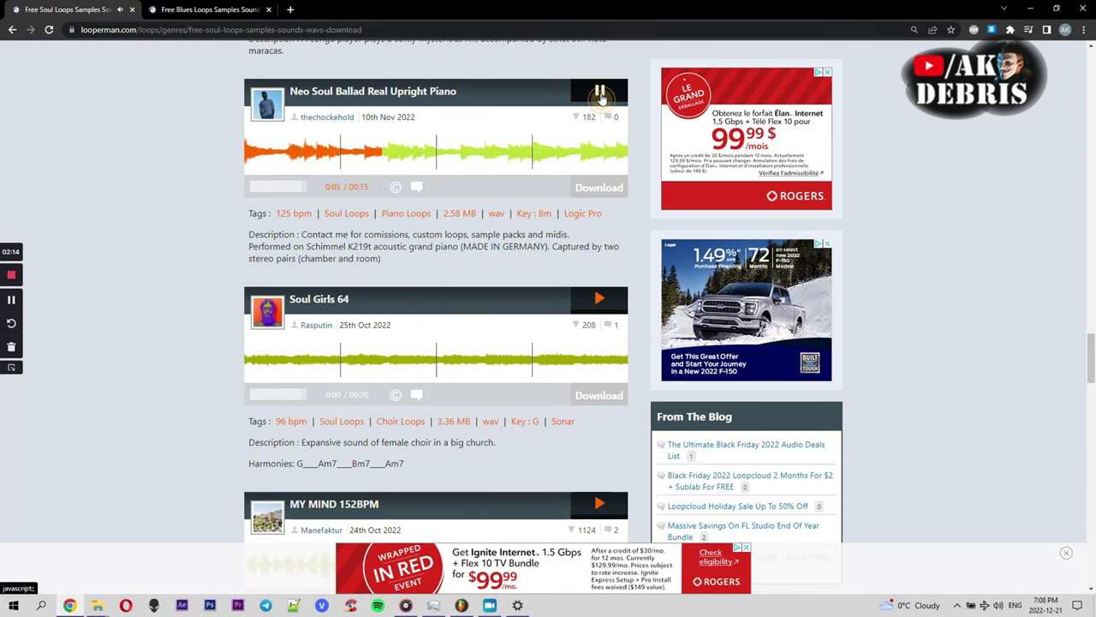
Step: Switch to the Blues loops page and try to preview Bluesy Strings and Guit Loop A 118 Bpm
click(187, 8)
scroll(475, 297, down, 4)
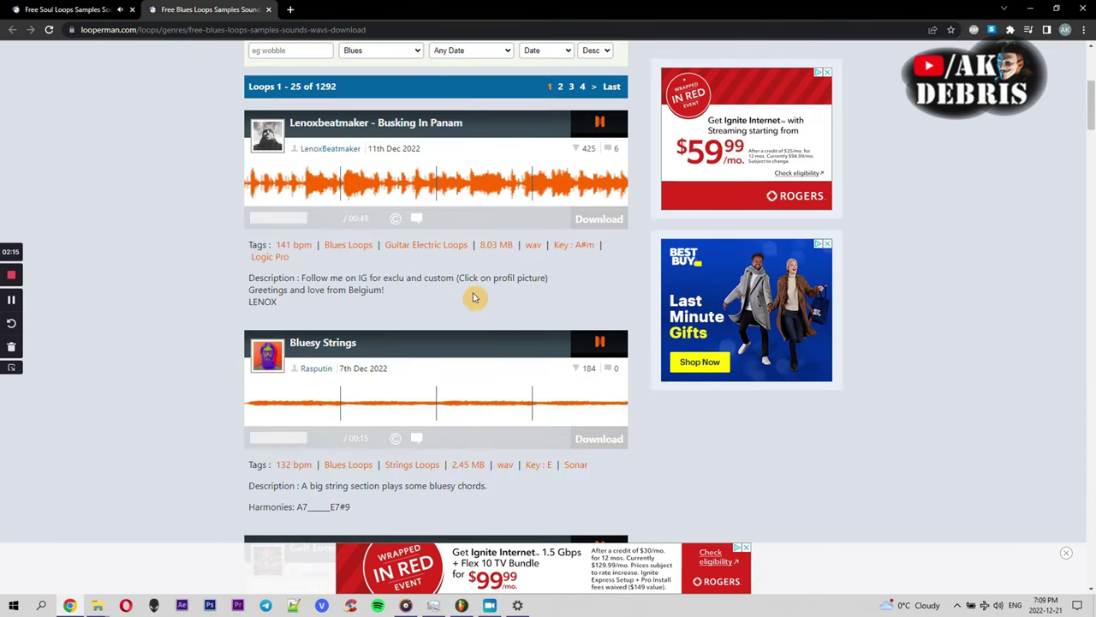
click(597, 343)
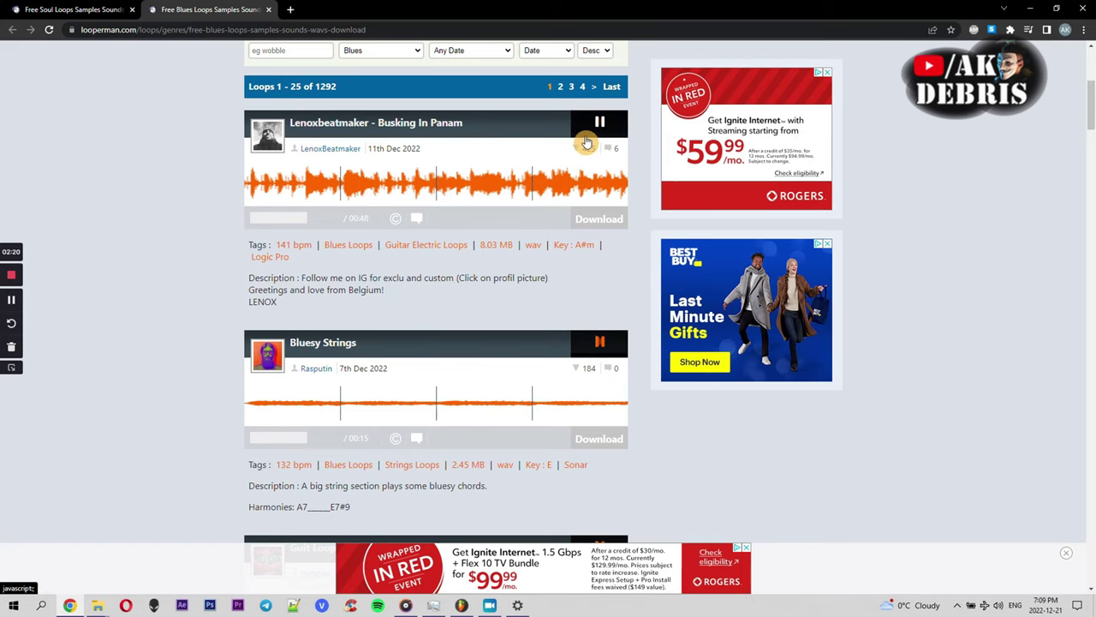
scroll(587, 143, down, 3)
click(602, 324)
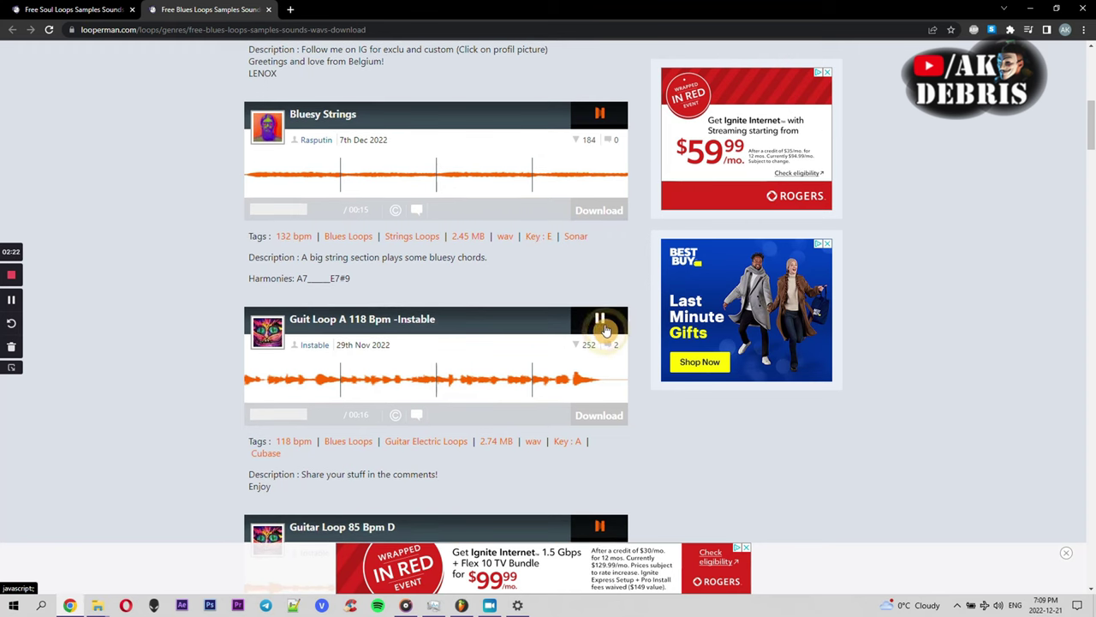
scroll(309, 259, down, 3)
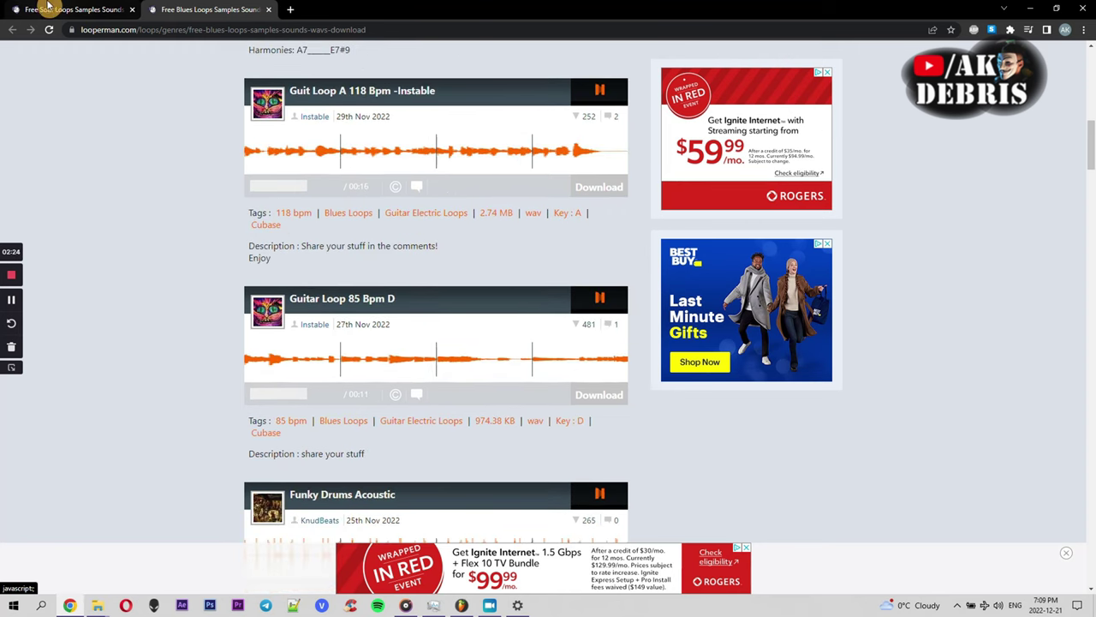
Step: Reload the Blues loops page and preview Guitar Loop 85 Bpm D and Blues Brit 2
click(49, 30)
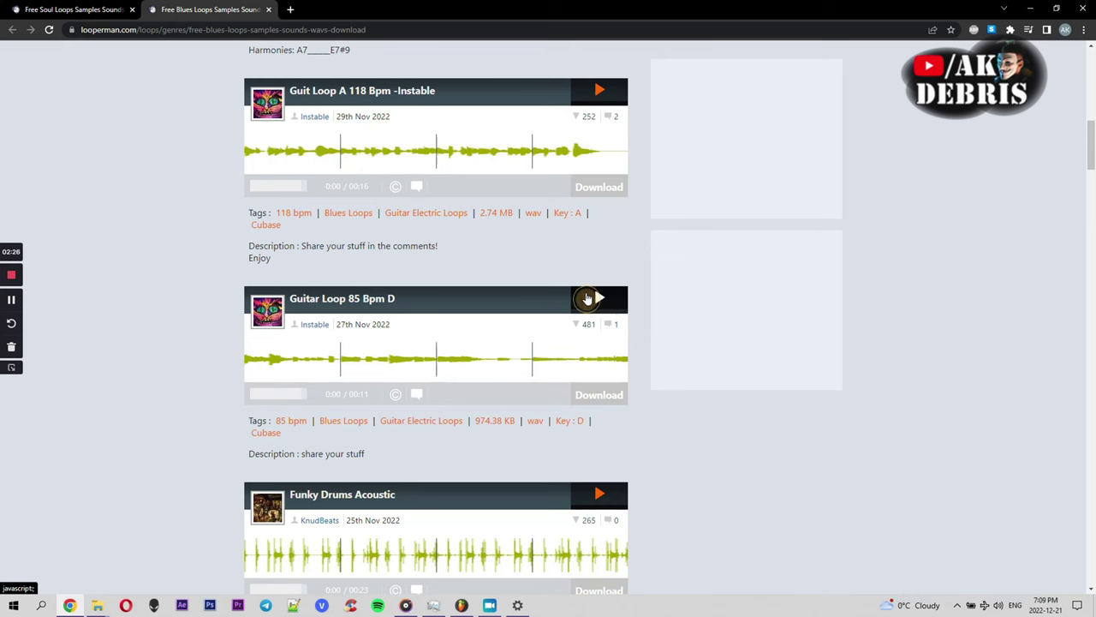
click(588, 298)
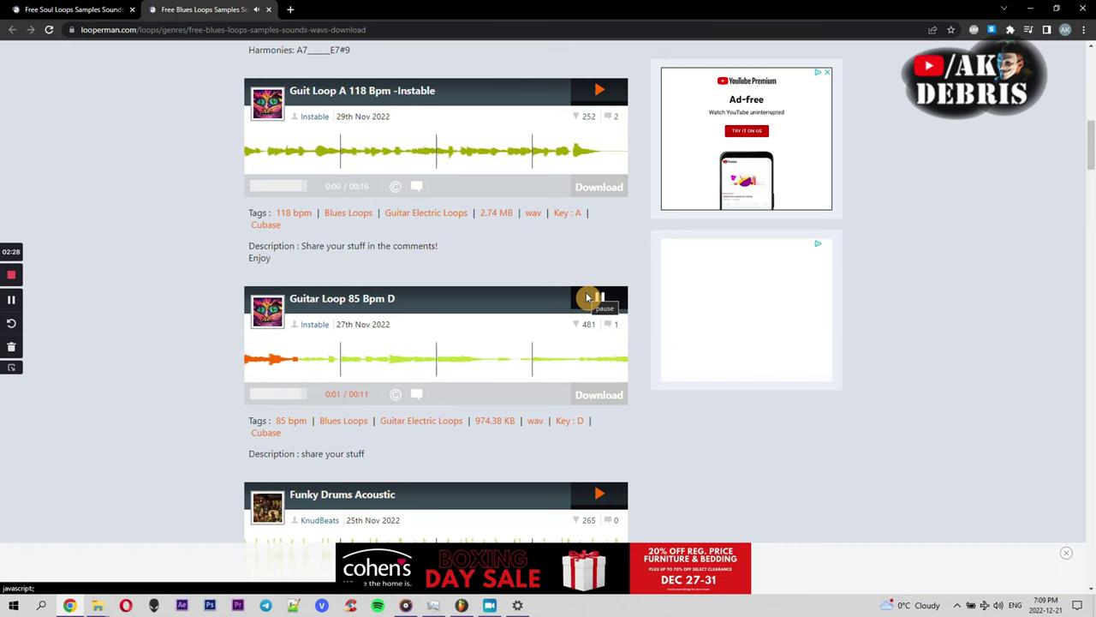
scroll(588, 298, down, 2)
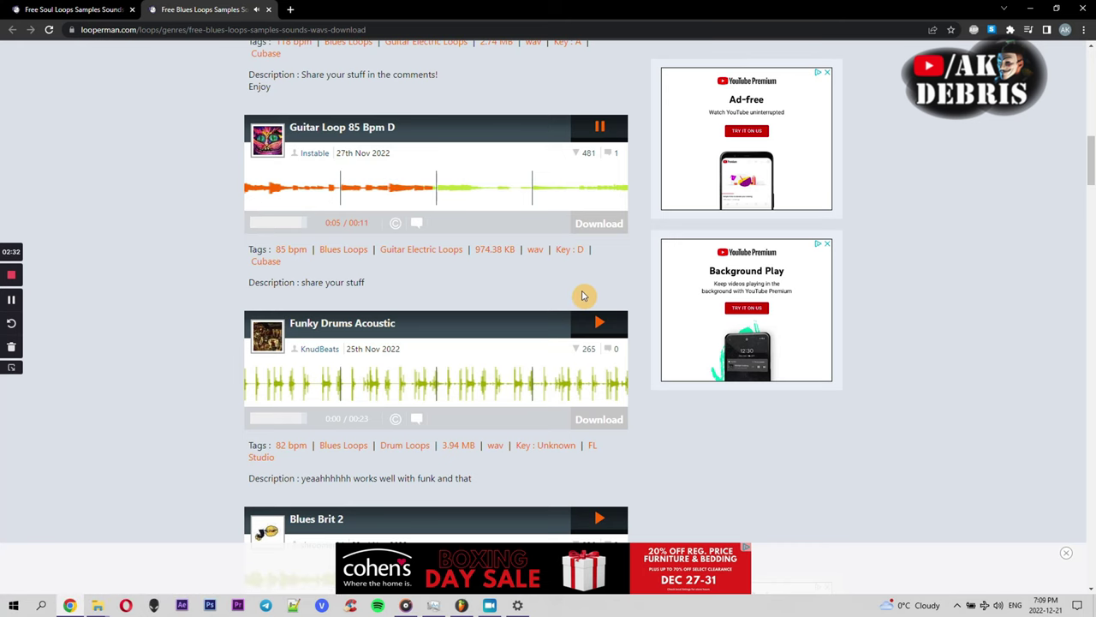
scroll(582, 295, down, 2)
click(600, 343)
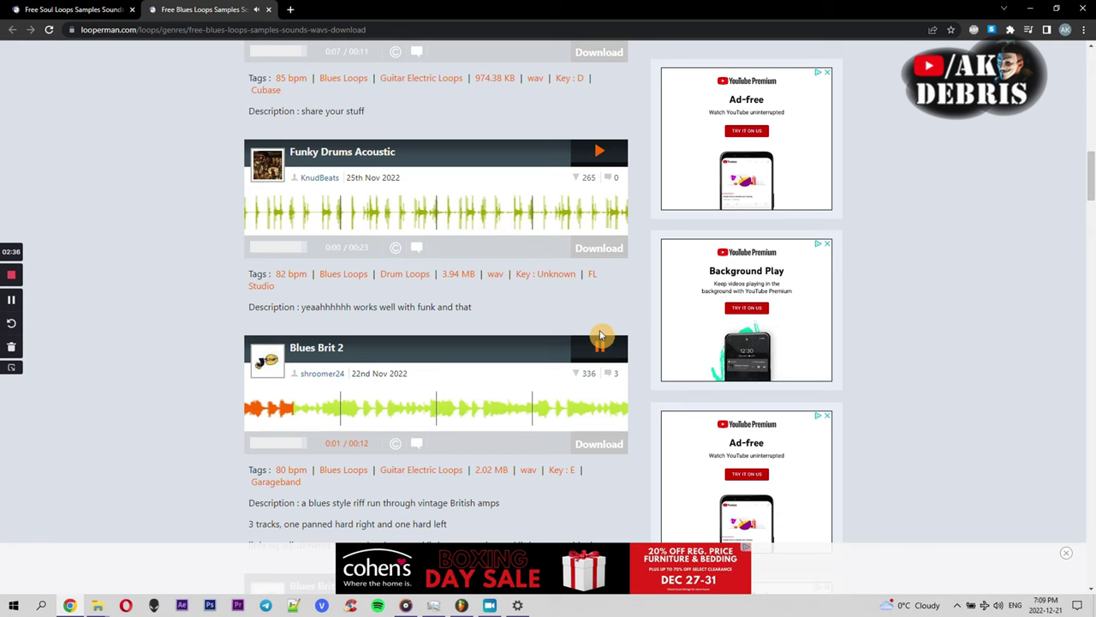
Step: Preview the Blues Brit 1 and Bluesy Rhythm Guitar loops
scroll(600, 335, down, 3)
click(597, 357)
scroll(597, 351, down, 3)
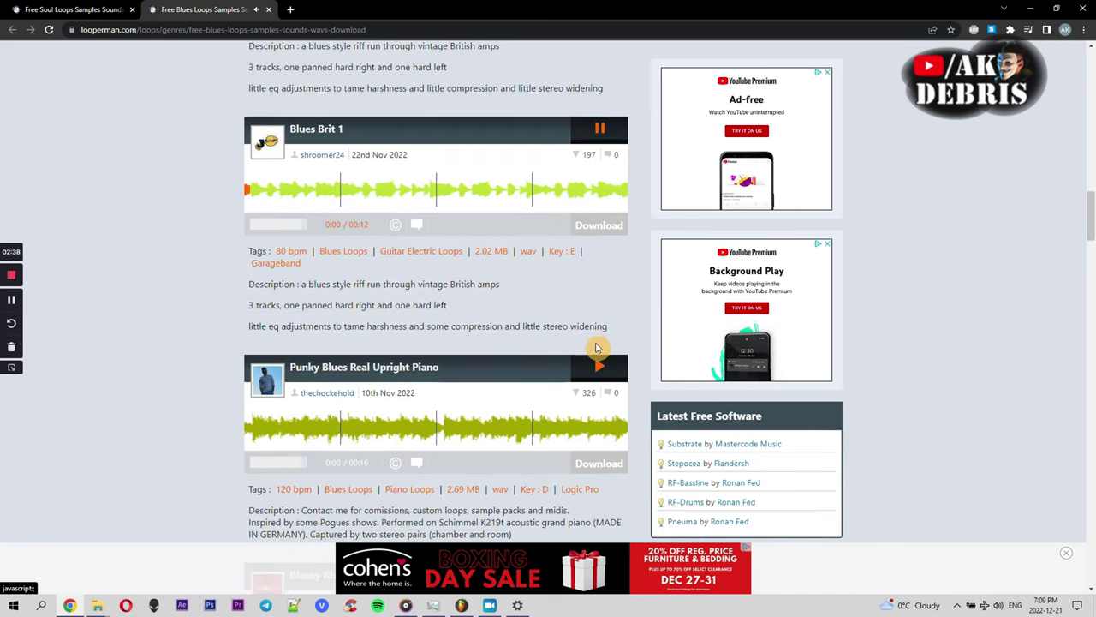
scroll(594, 347, down, 4)
click(600, 232)
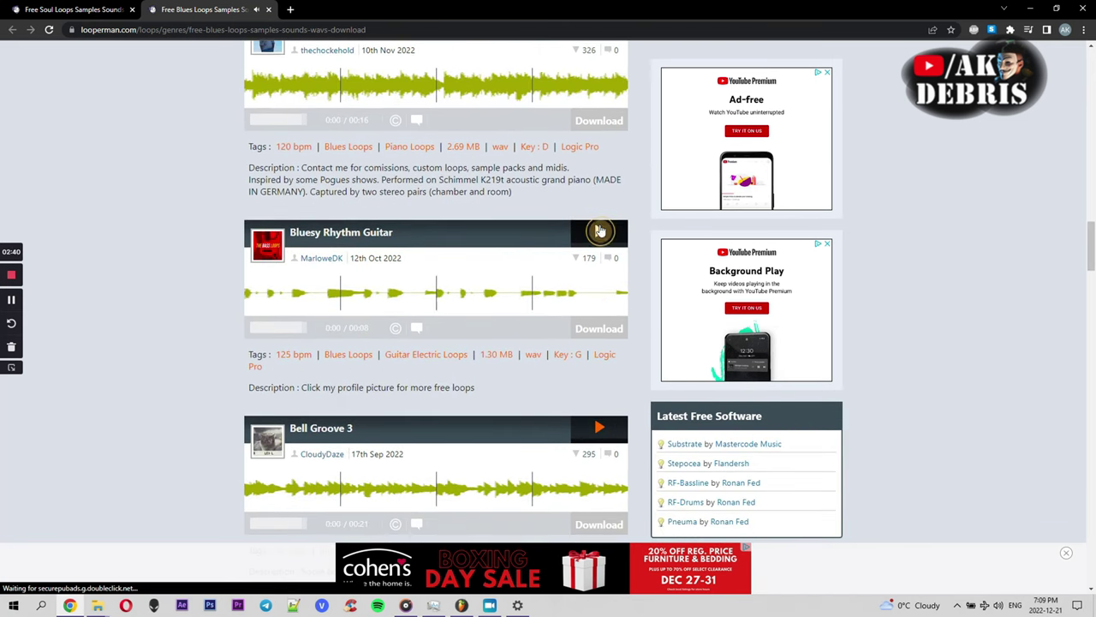
Step: Preview the Bell Groove 3 loop and download its WAV file from the loop's own page
scroll(599, 231, down, 2)
click(600, 264)
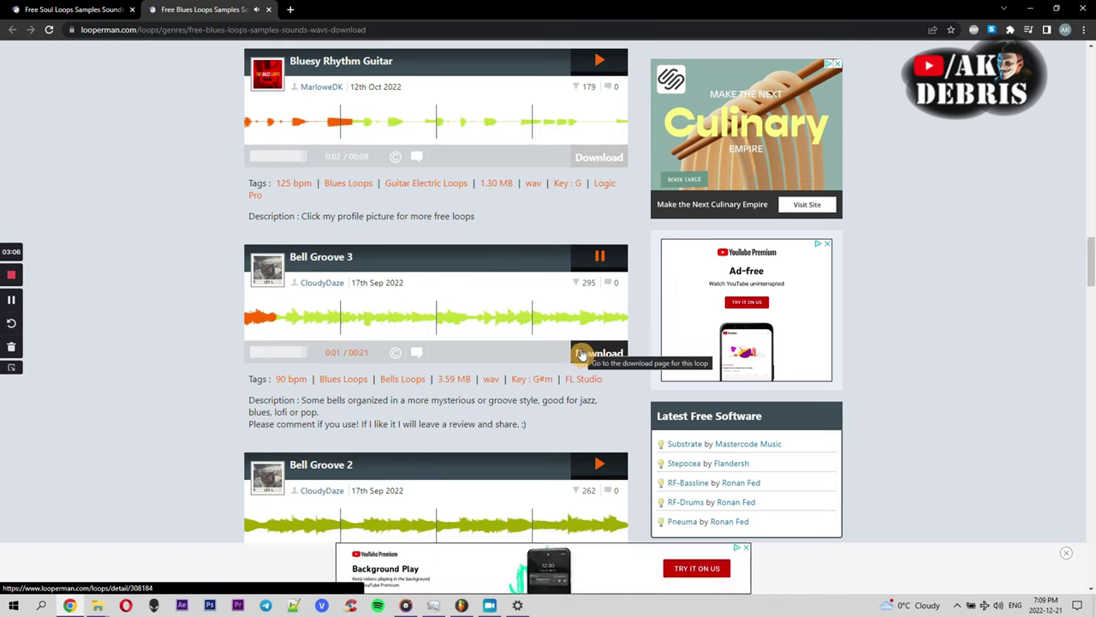
click(600, 262)
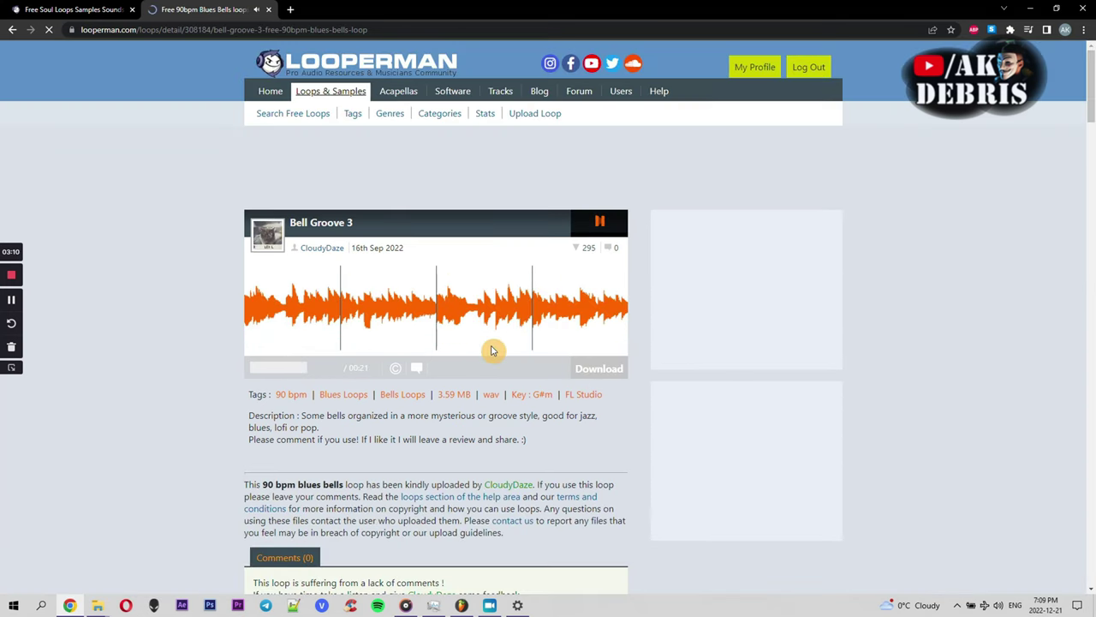
click(585, 362)
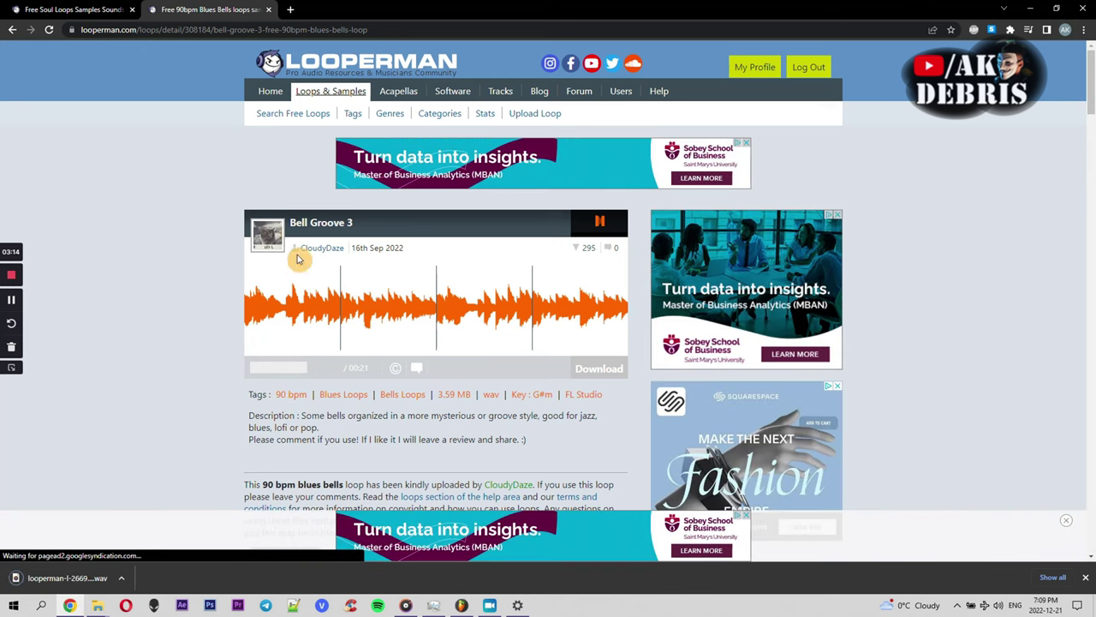
Step: Bring the downloaded Bell Groove 3 WAV into the FL Studio playlist, at the start of Track 11
drag(87, 582, 242, 611)
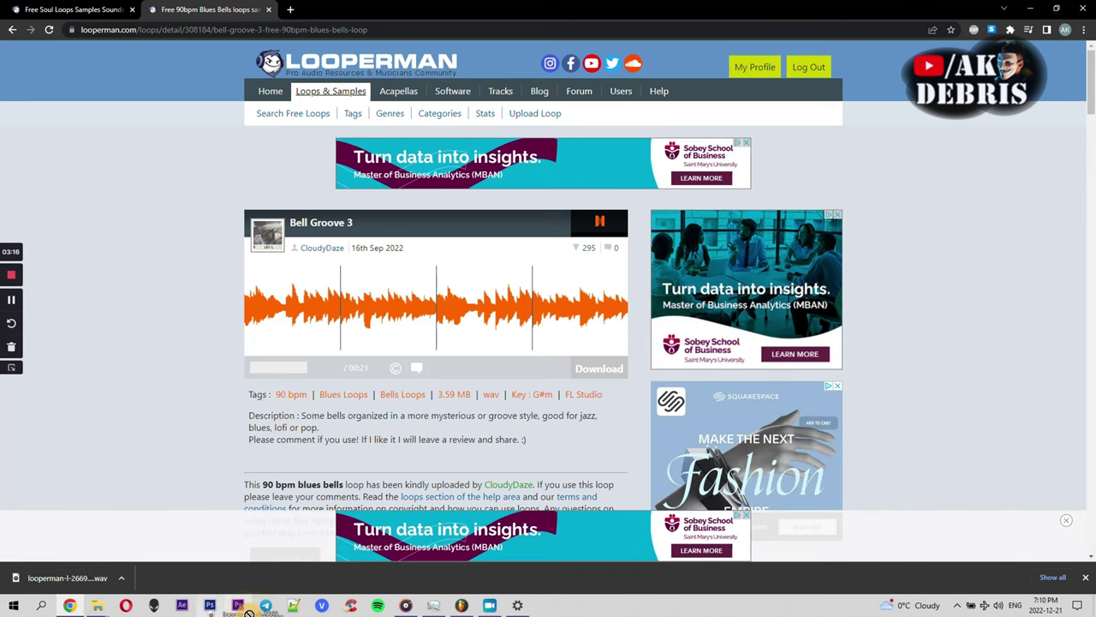
drag(336, 608, 461, 608)
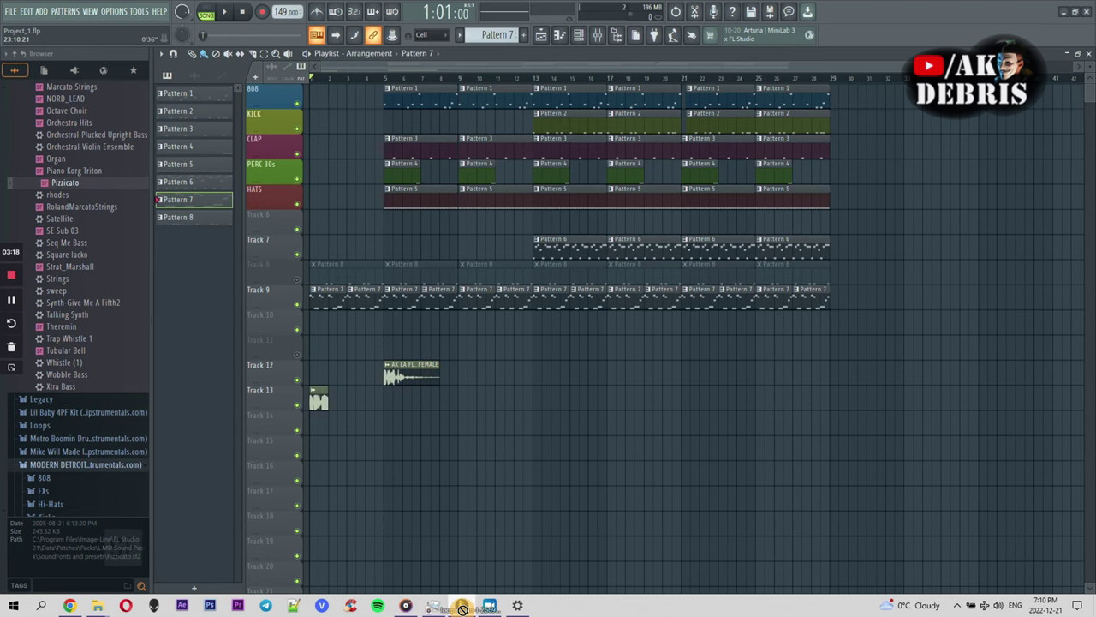
drag(420, 342, 245, 335)
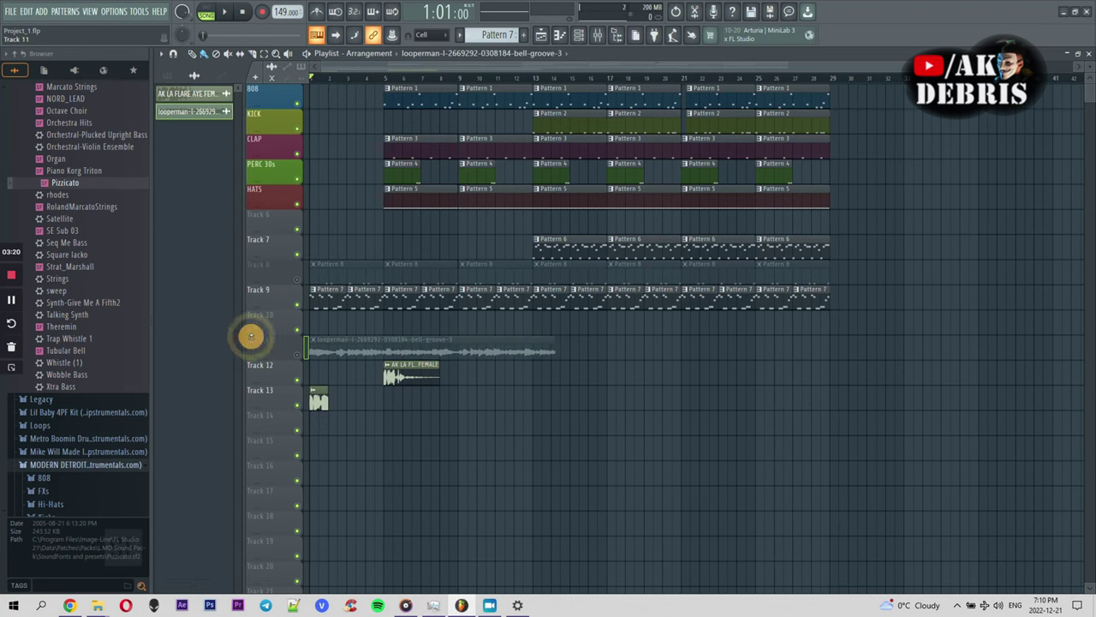
Step: Check the network status and remove the Bell Groove 3 clip from Track 11 of the playlist
click(987, 606)
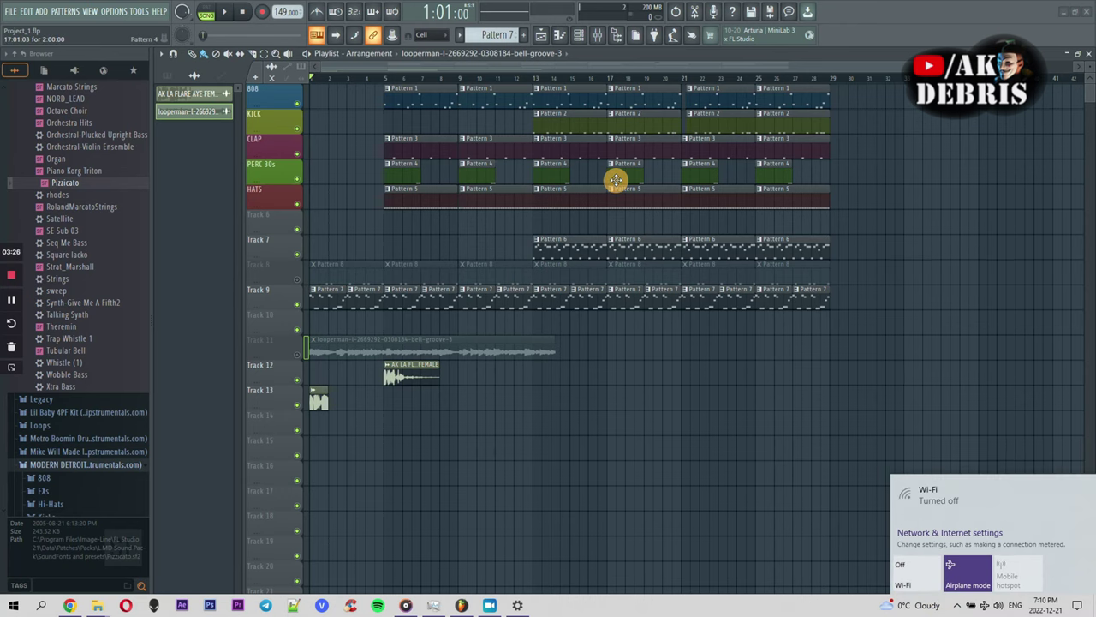
click(861, 13)
right_click(420, 334)
Step: Start a new project from the Empty template
click(8, 11)
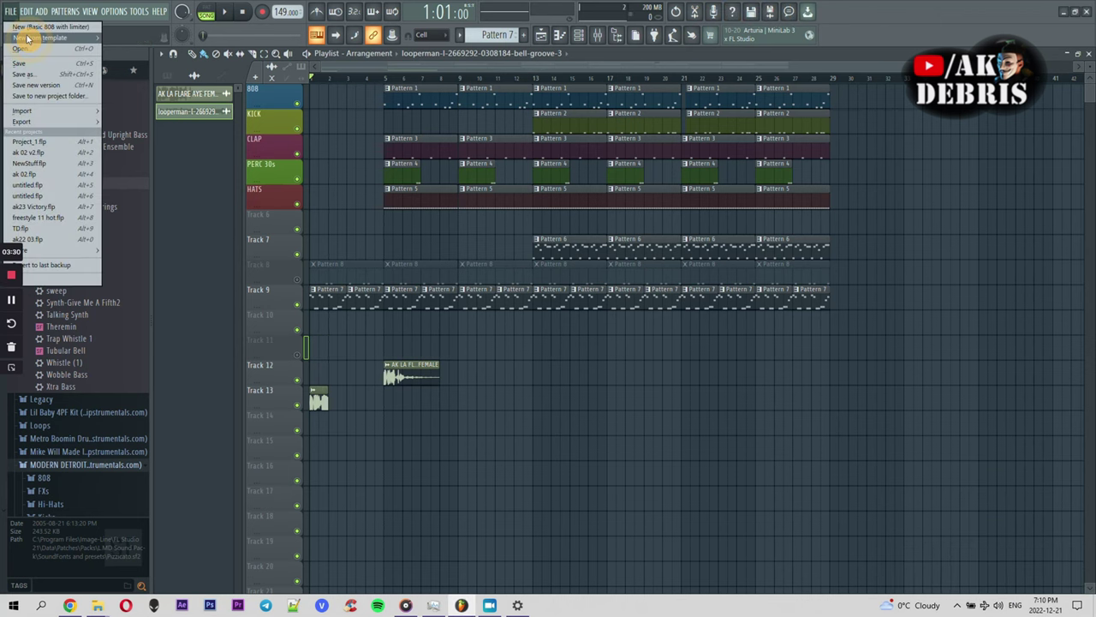
mouse_move(29, 41)
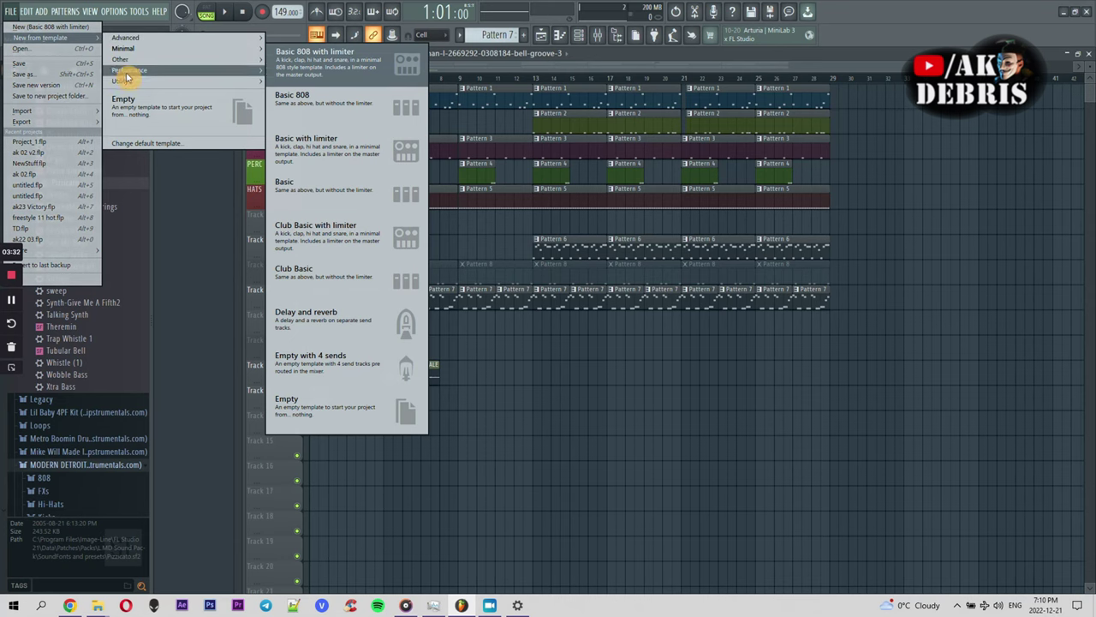
click(146, 107)
click(527, 336)
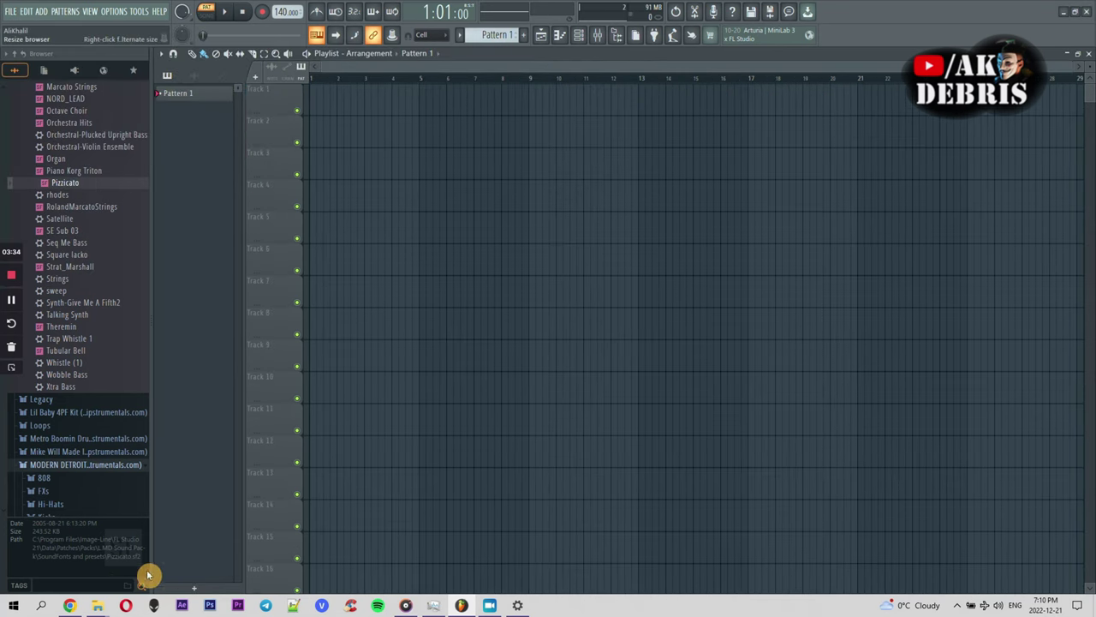
Step: Place the downloaded Bell Groove 3 WAV at the start of Track 3 and set the project tempo to 90 BPM
click(68, 606)
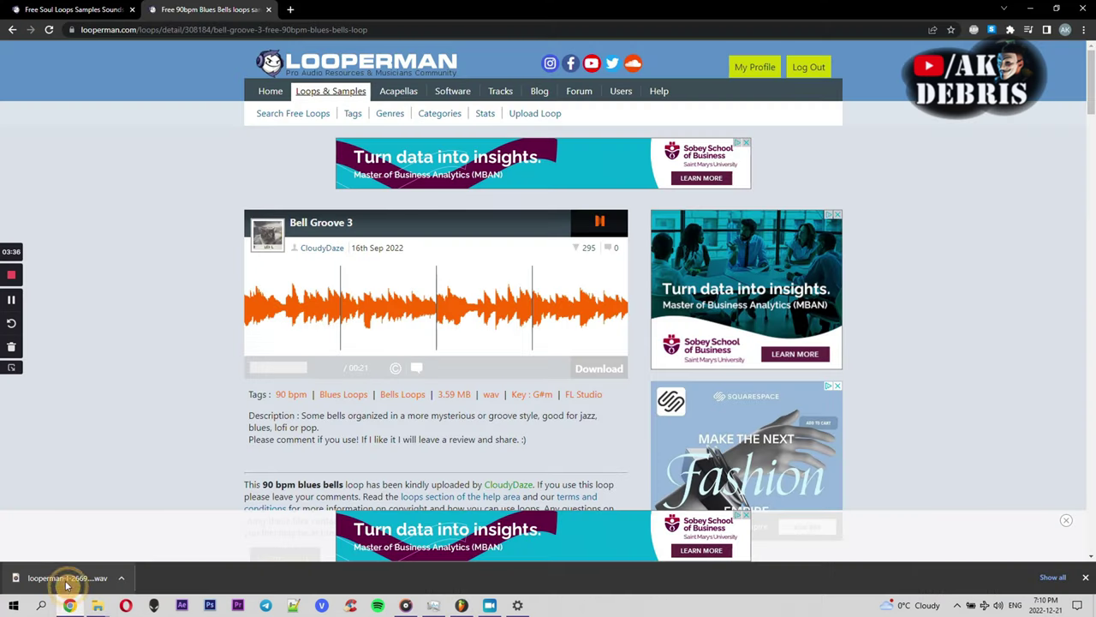
click(438, 606)
drag(462, 608, 327, 163)
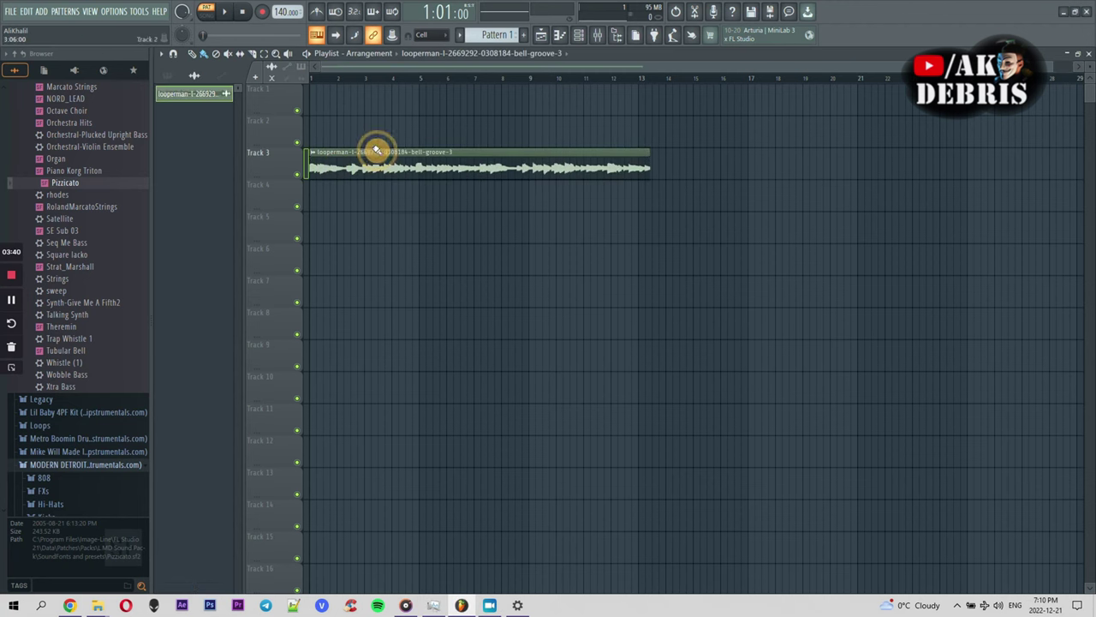
right_click(279, 11)
click(394, 39)
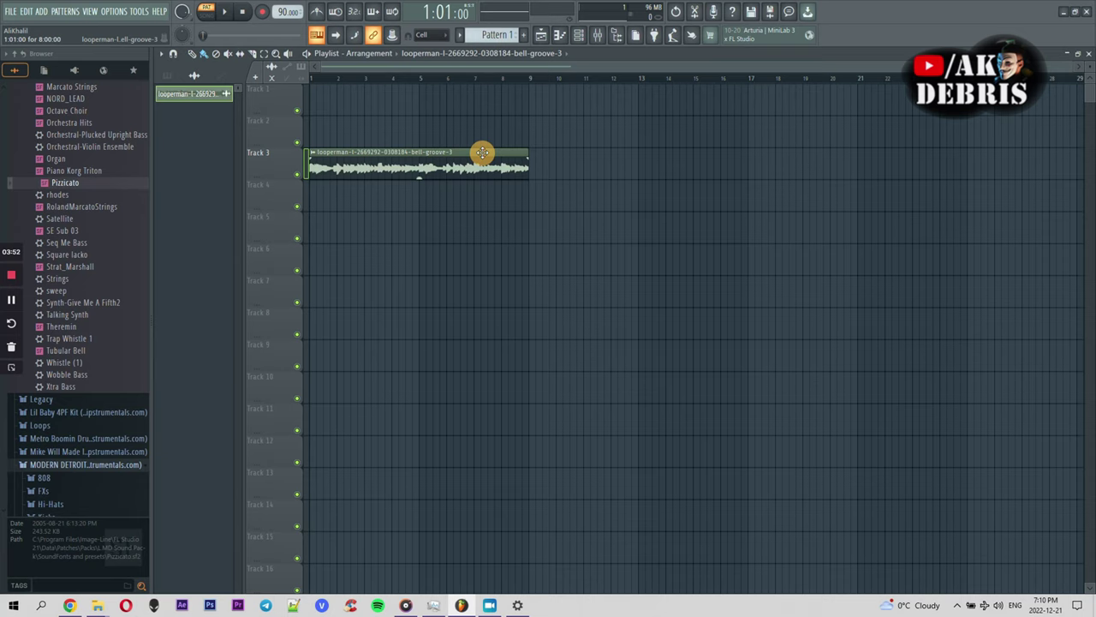
Step: Play the loop, show all channels in the Channel rack, and narrow and reposition the rack beside the clip
key(space)
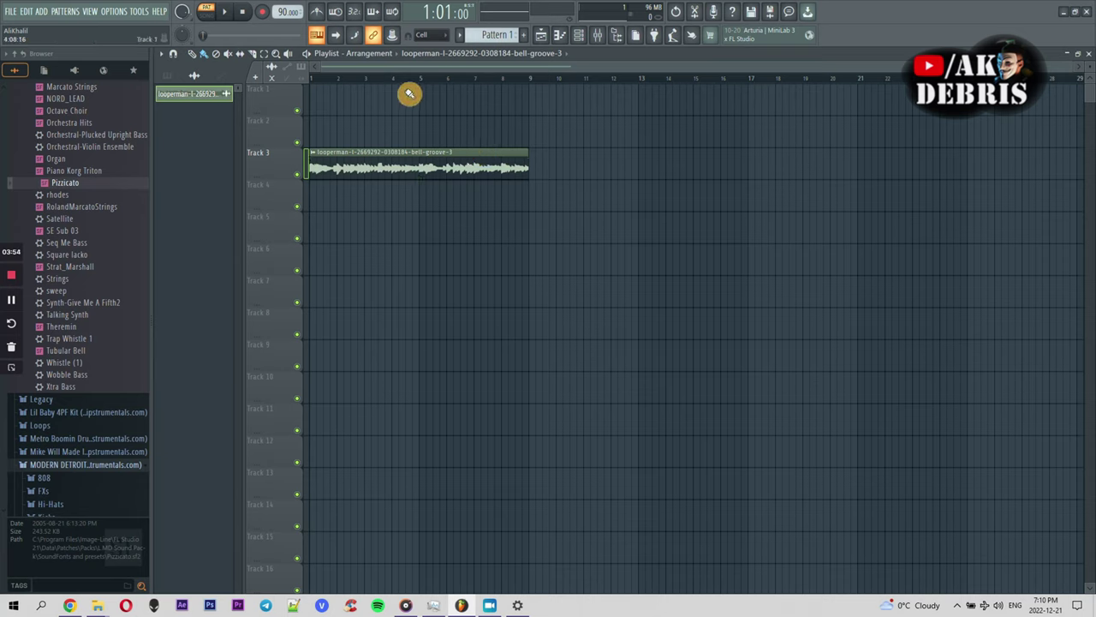
key(space)
click(578, 35)
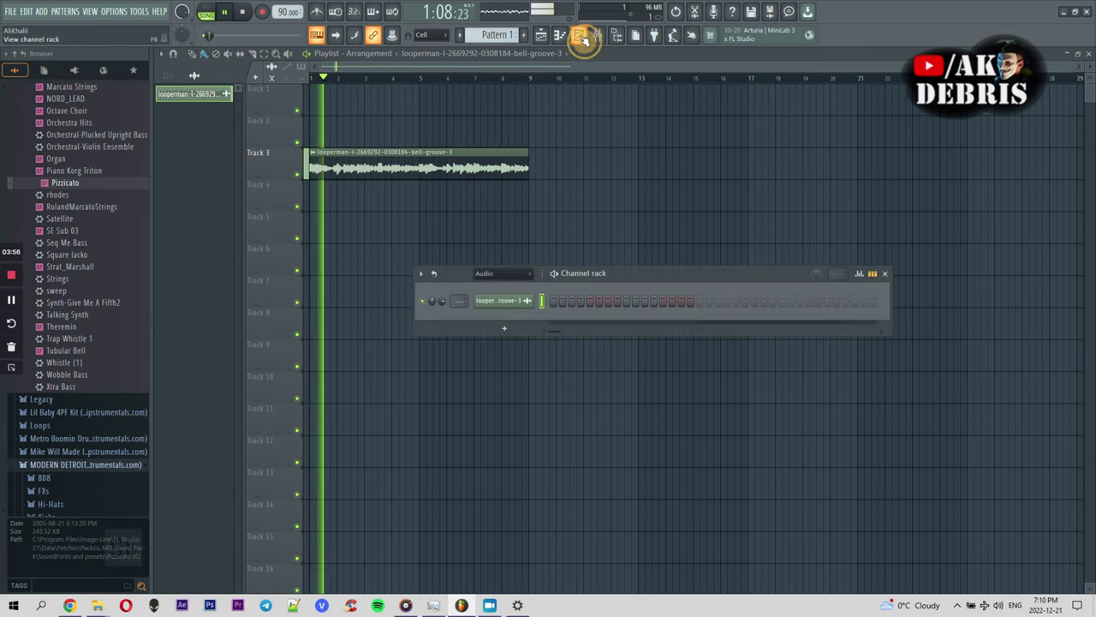
click(530, 271)
click(518, 287)
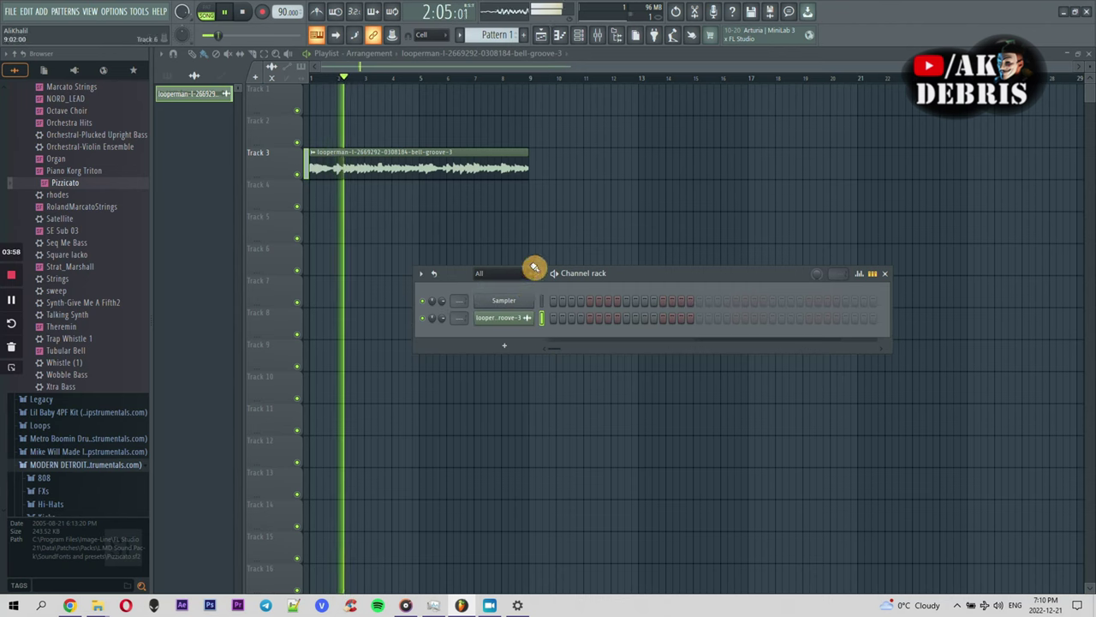
drag(601, 274, 589, 244)
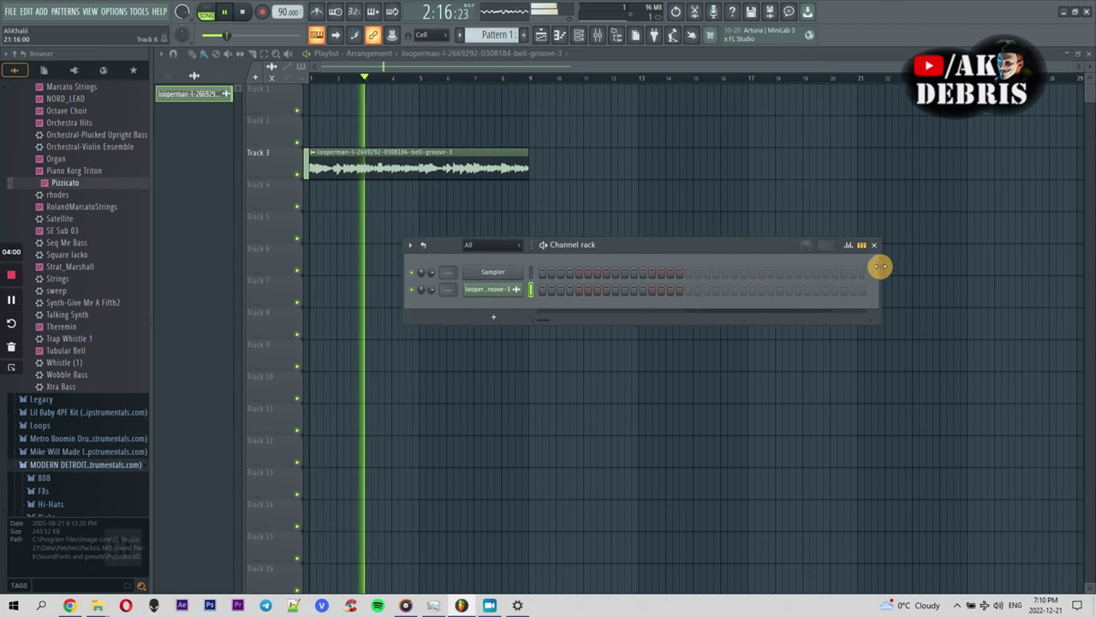
drag(881, 265, 756, 158)
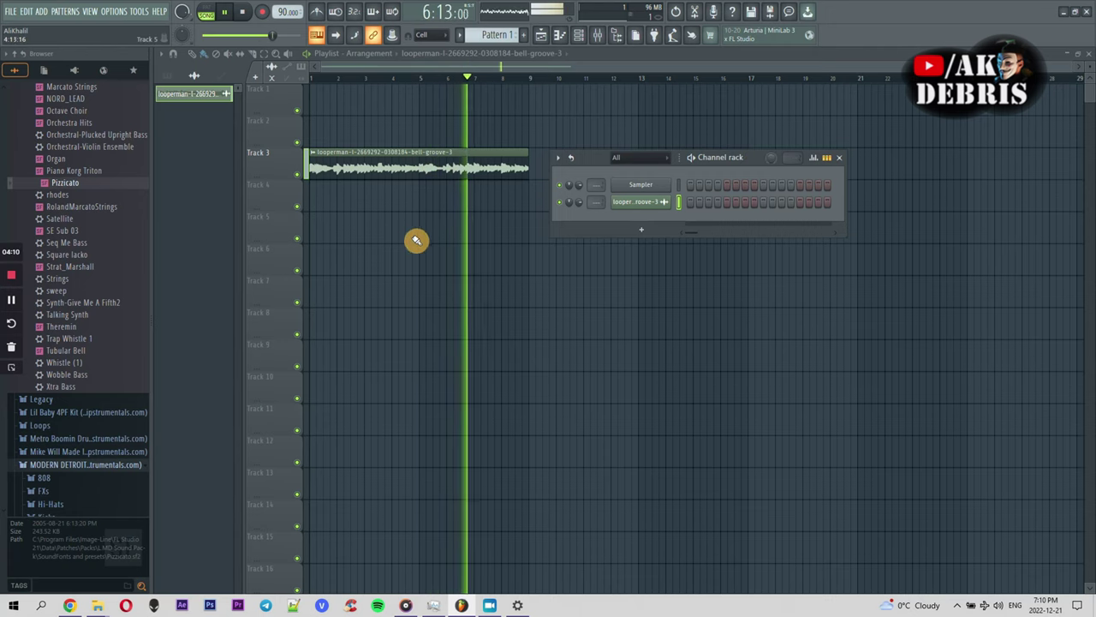
key(space)
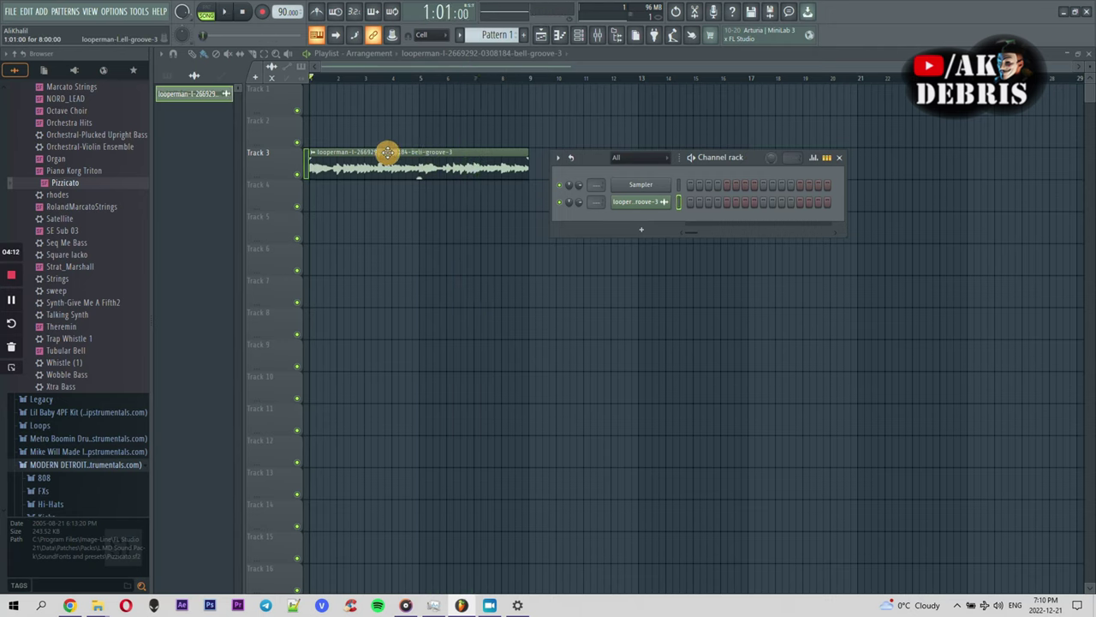
Step: Slice the Bell Groove 3 clip at bars 3 and 5 and delete the piece after bar 5
click(246, 60)
key(space)
drag(368, 192, 370, 137)
click(193, 55)
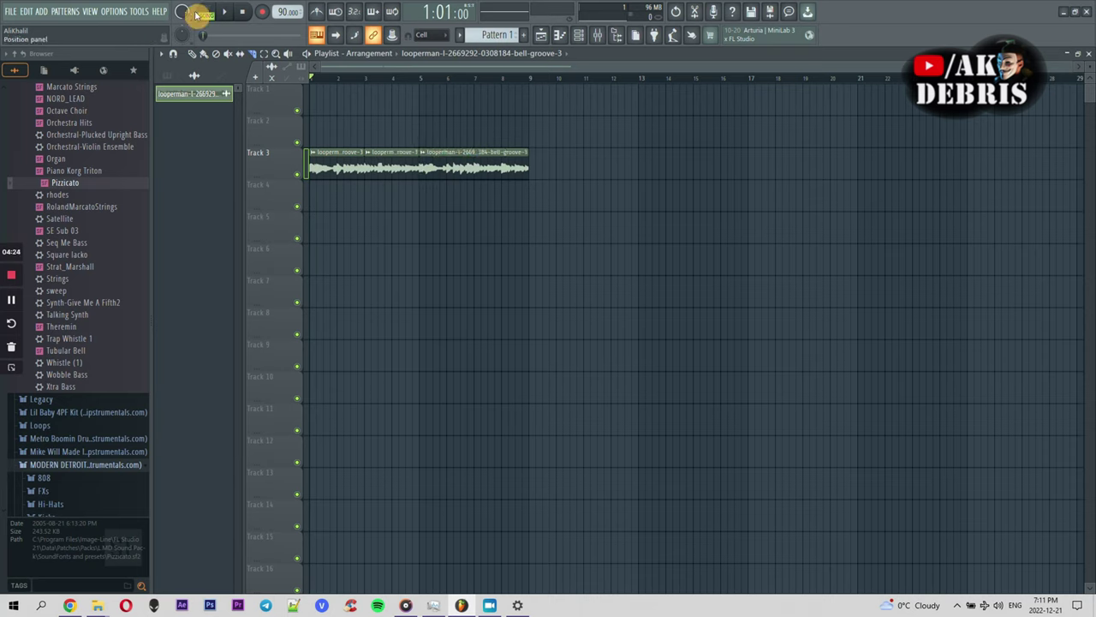
right_click(461, 143)
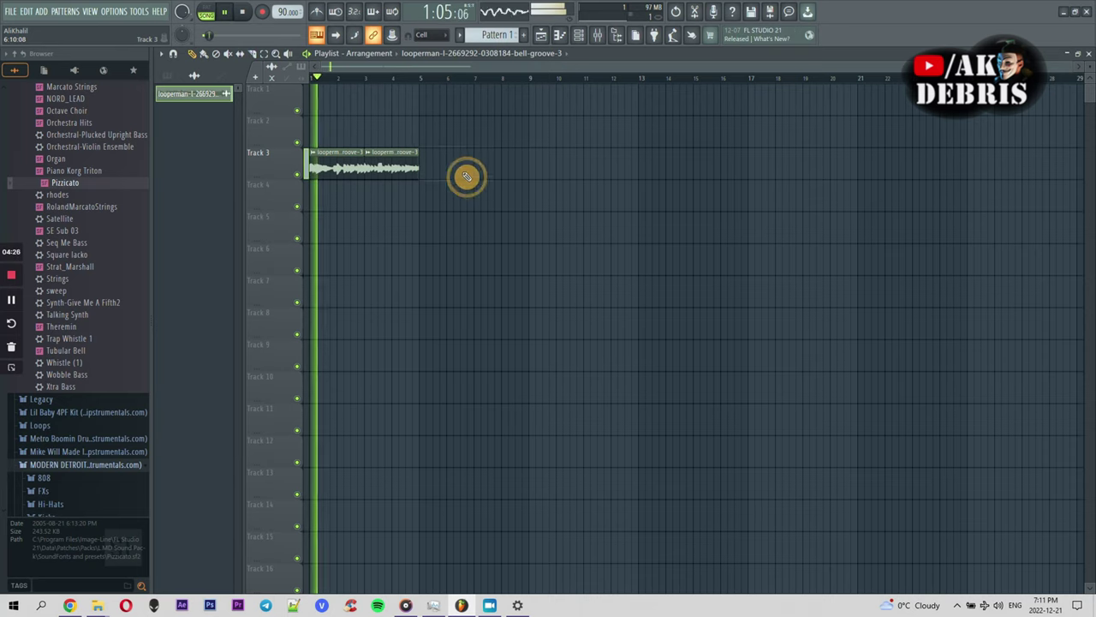
Step: Move the second slice to Track 4 trimmed to start at bar 4, and add a one-bar copy of the first slice at bar 3 on Track 3
drag(383, 165, 383, 199)
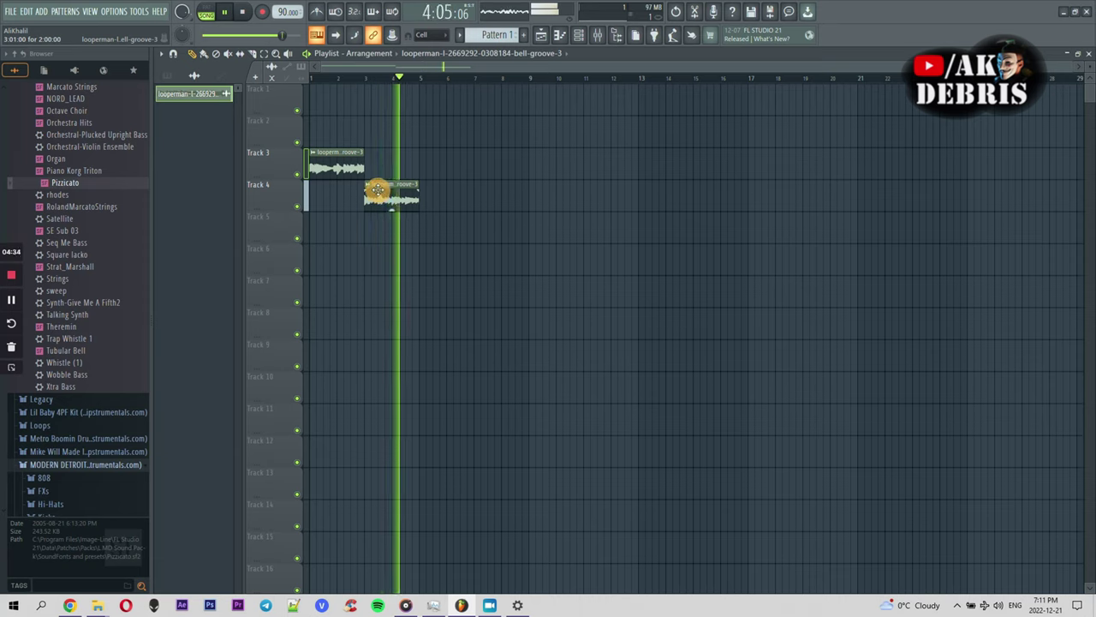
click(366, 137)
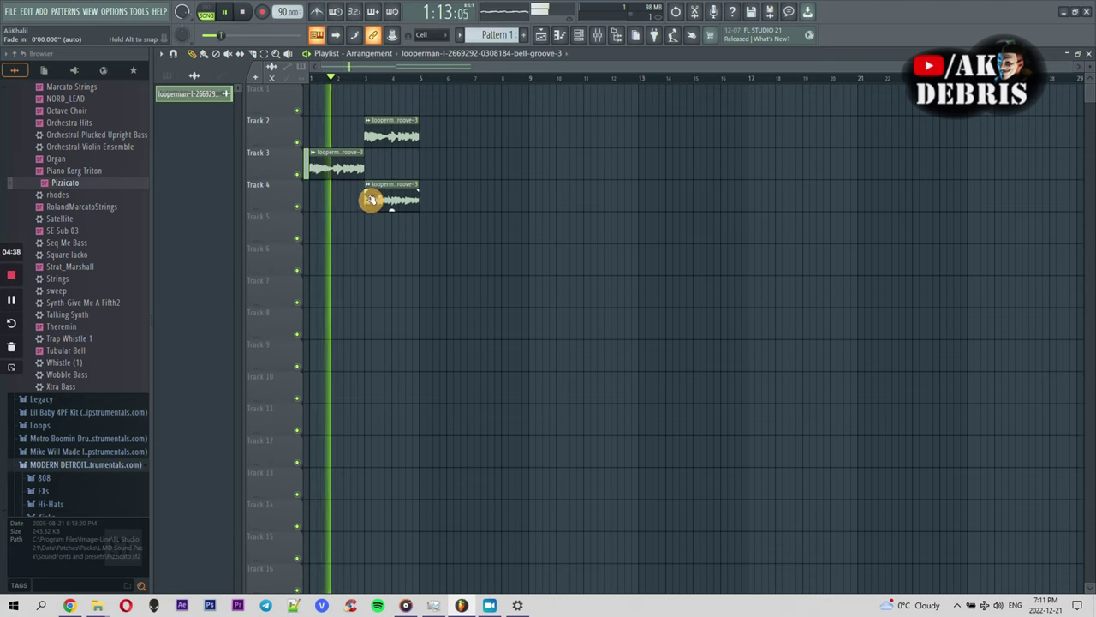
drag(386, 201, 389, 198)
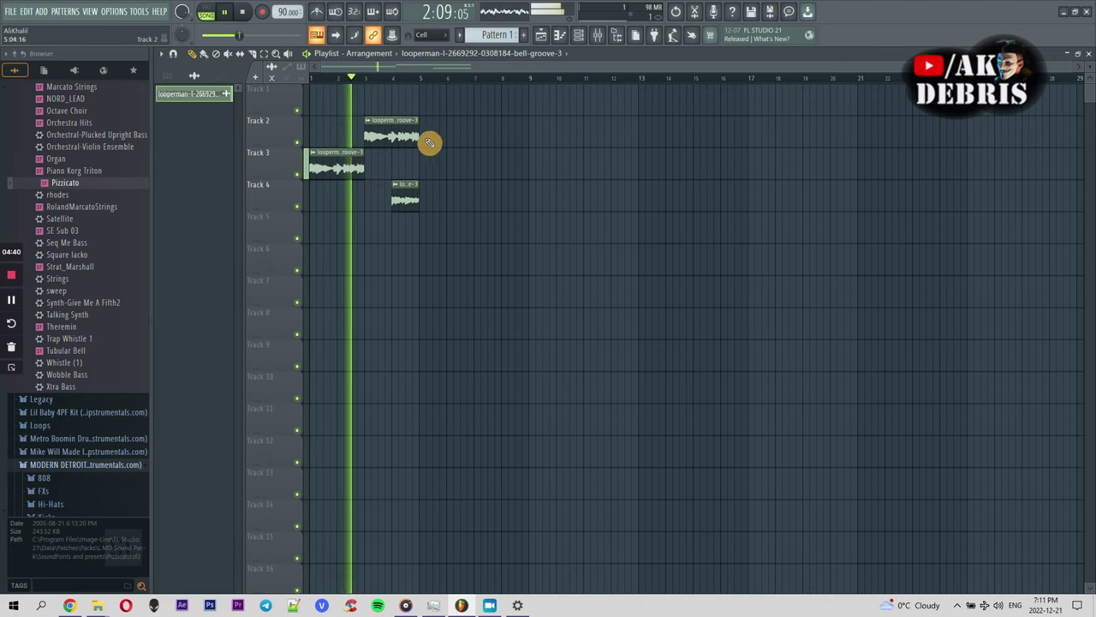
drag(416, 137, 390, 137)
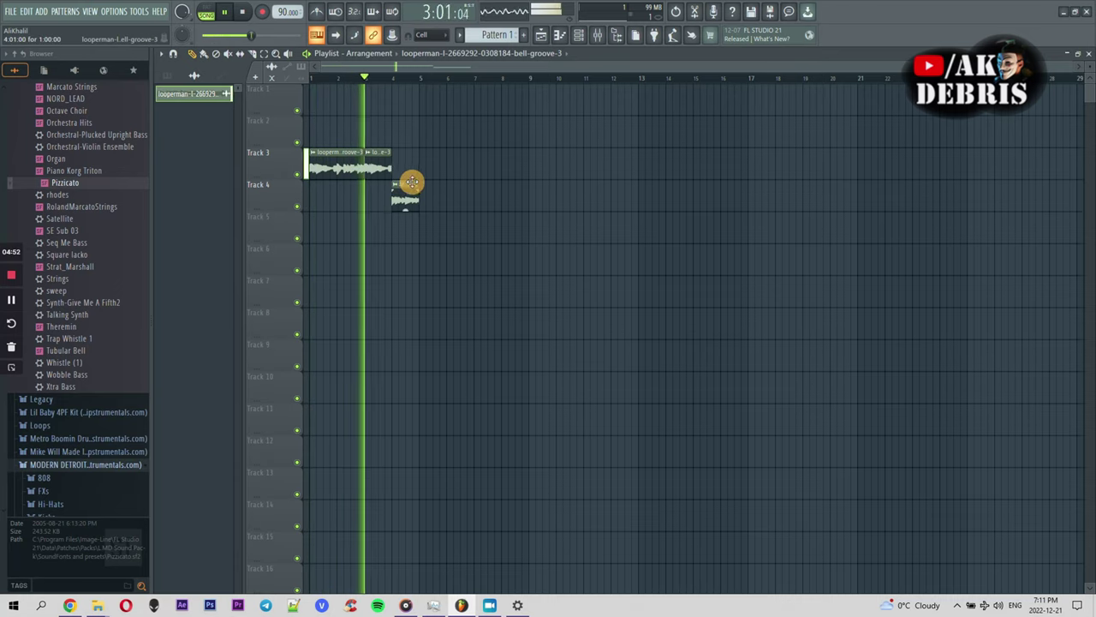
Step: Move the one-bar pieces at bars 3 and 4 up to Track 1 and mute that track
drag(405, 200, 403, 84)
click(298, 110)
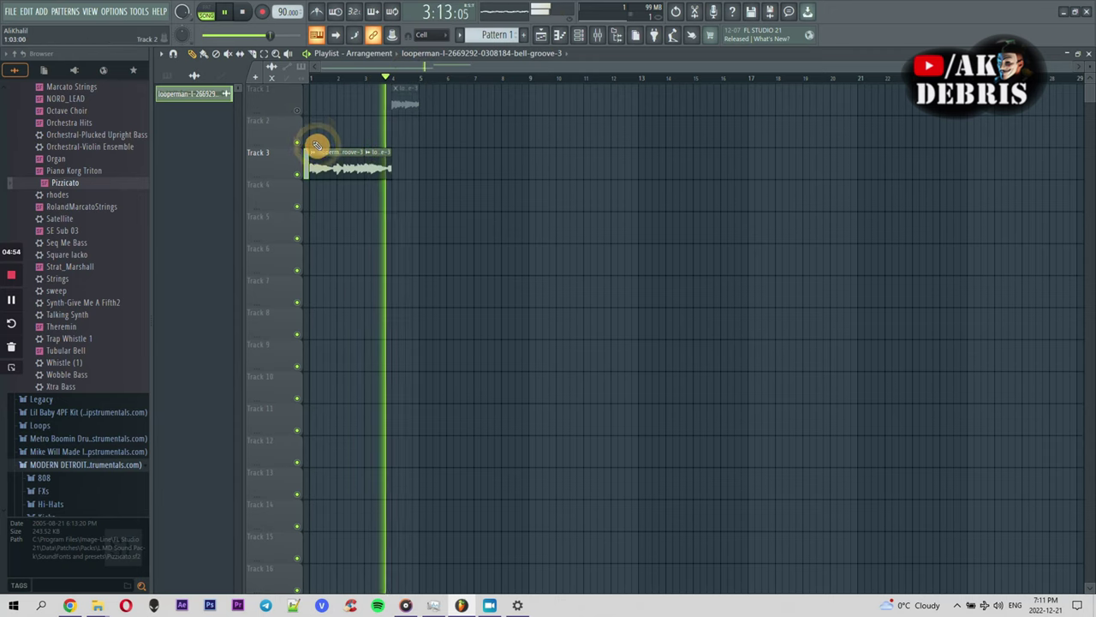
drag(371, 151, 371, 94)
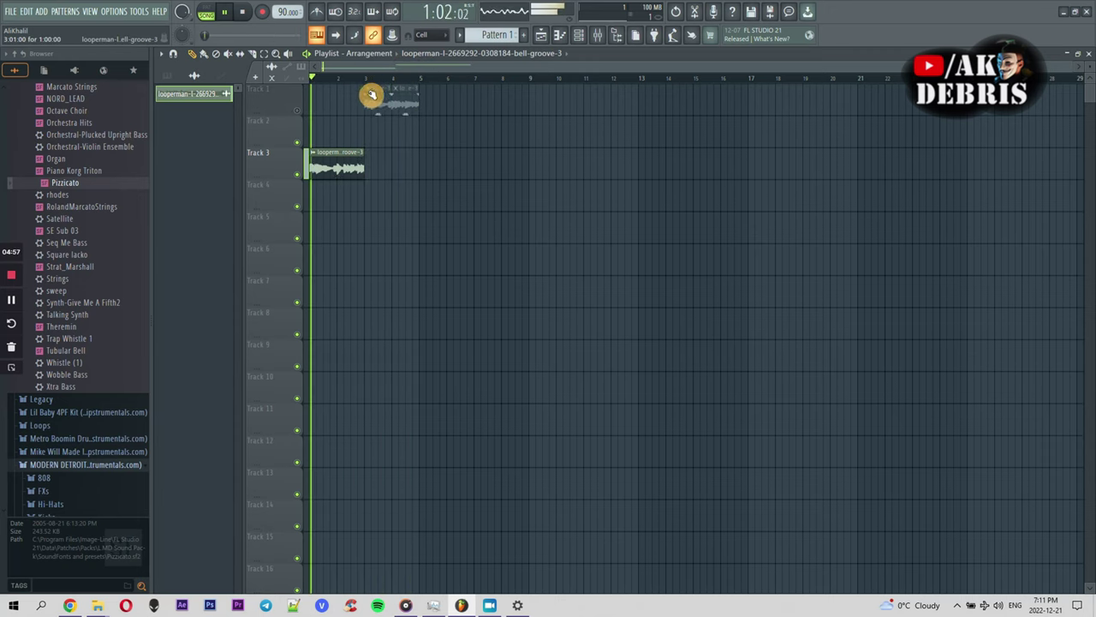
Step: Repeat the two-bar Bell Groove 3 slice back to back on Track 3 up to bar 9, deleting the surplus copies beyond it
click(374, 152)
drag(394, 153, 294, 192)
key(ctrl+b)
key(ctrl+b)
key(ctrl+b)
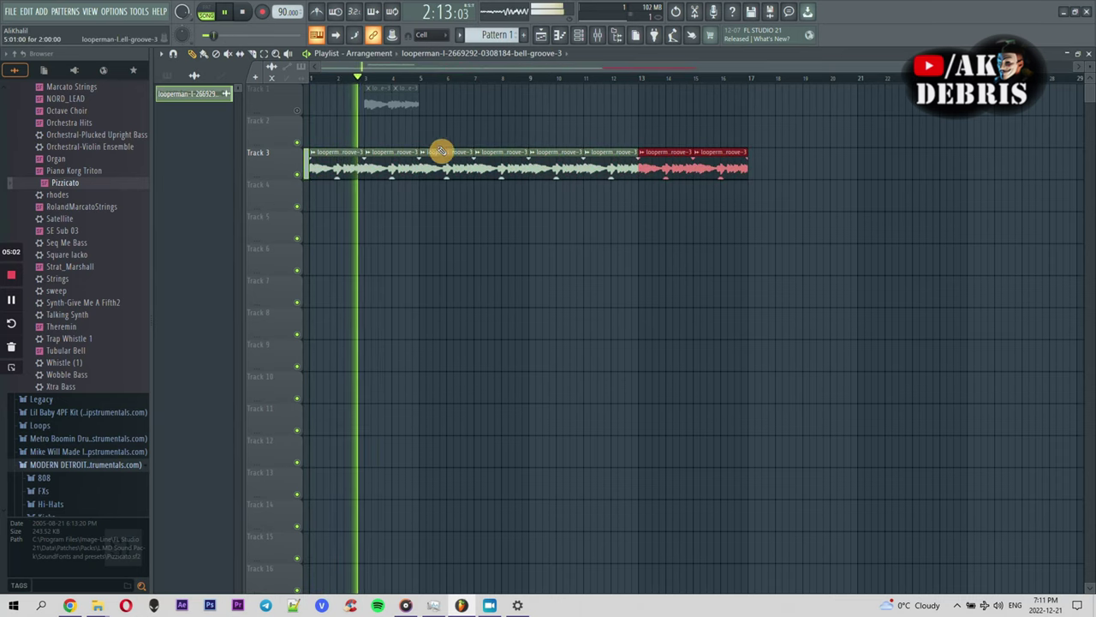
right_click(614, 163)
right_click(558, 171)
right_click(653, 176)
right_click(712, 171)
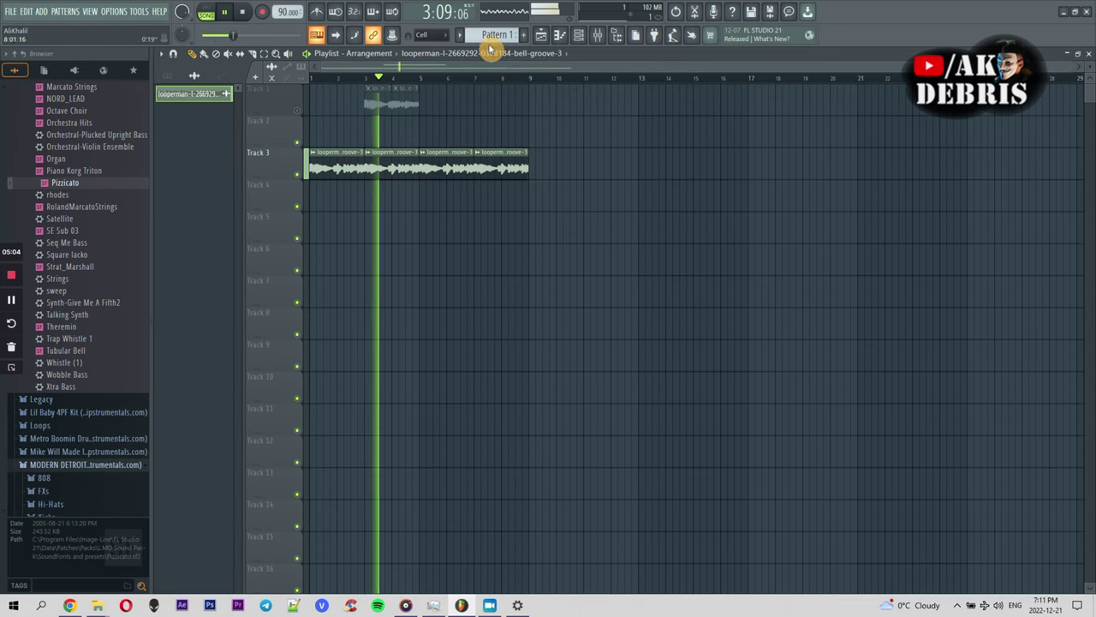
Step: Stop playback and add L.MD Clap (2) from the L.MD Sound Pack's Claps folder as a new channel in the Channel rack
click(526, 35)
click(543, 55)
key(space)
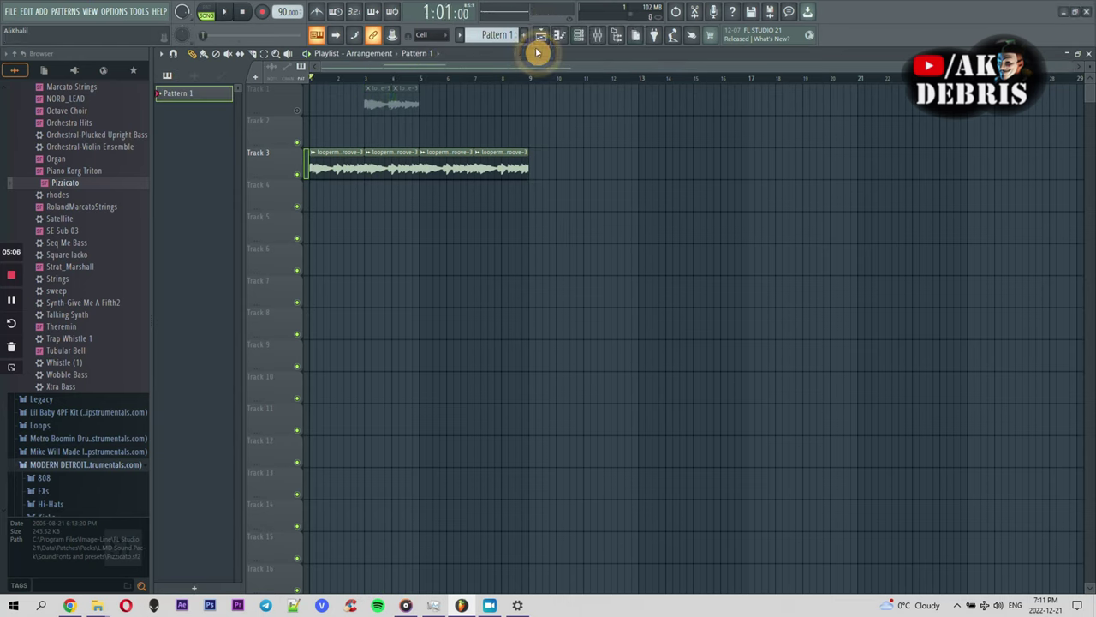
click(579, 36)
scroll(73, 166, up, 15)
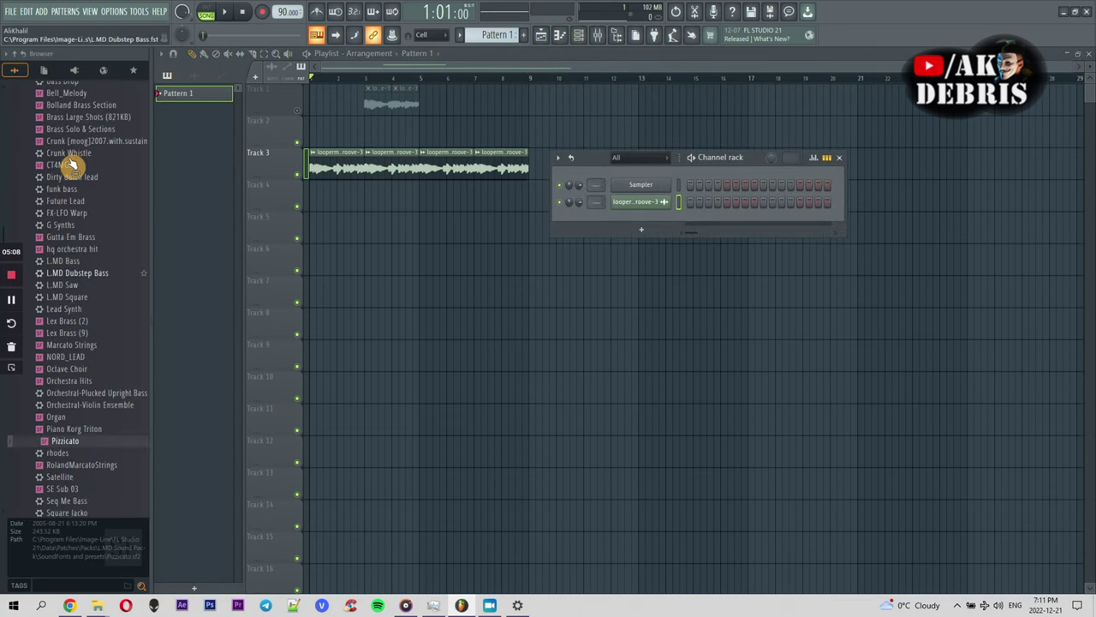
click(73, 315)
click(60, 226)
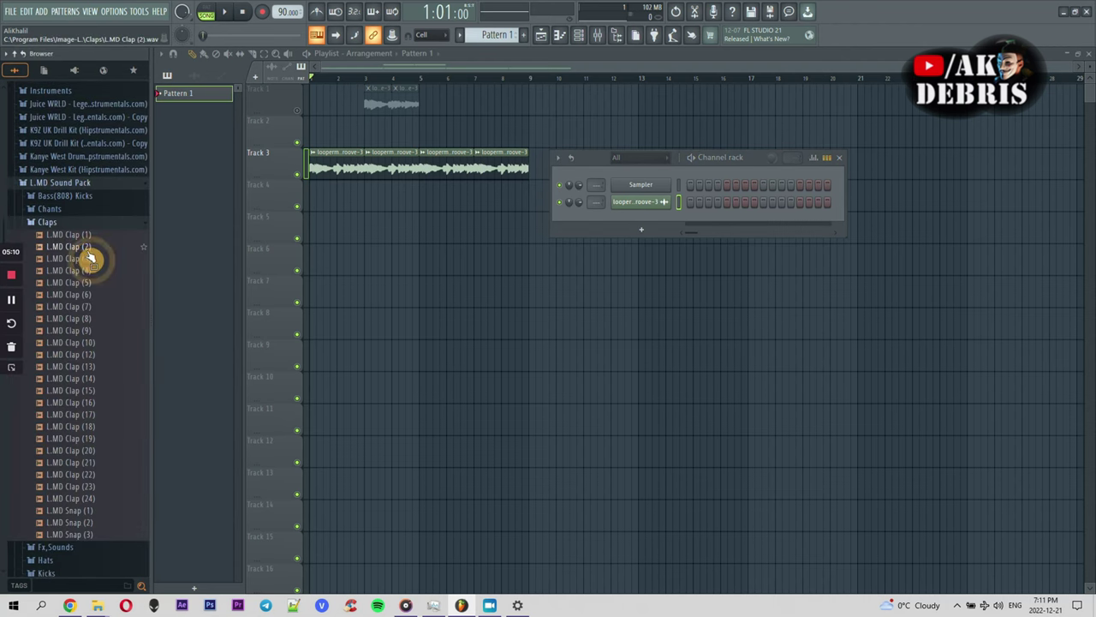
click(82, 248)
click(87, 259)
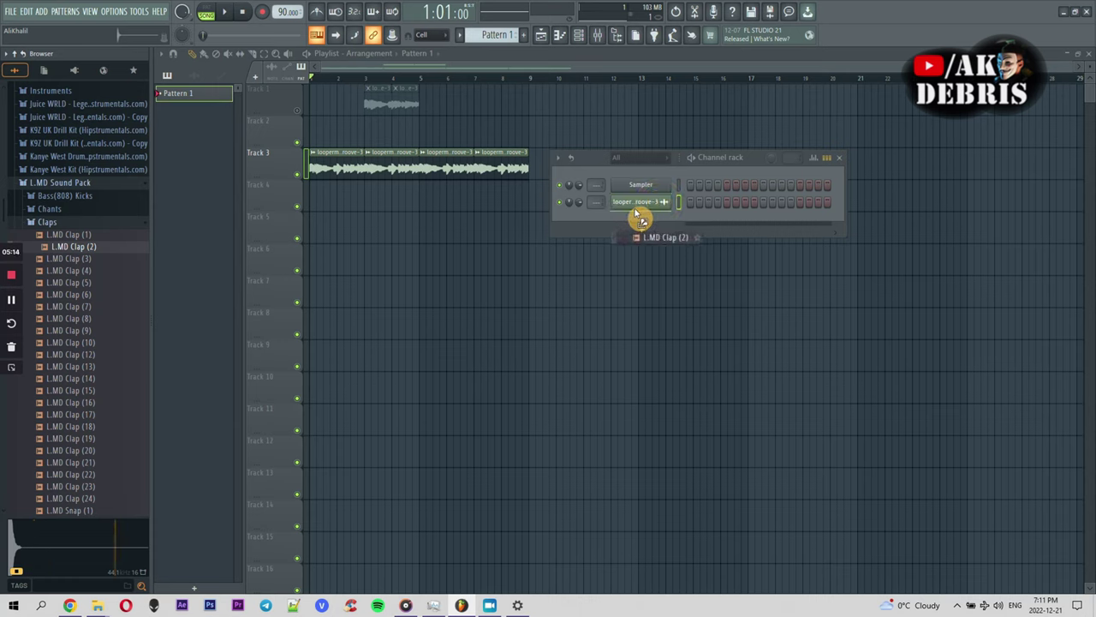
drag(638, 214, 638, 215)
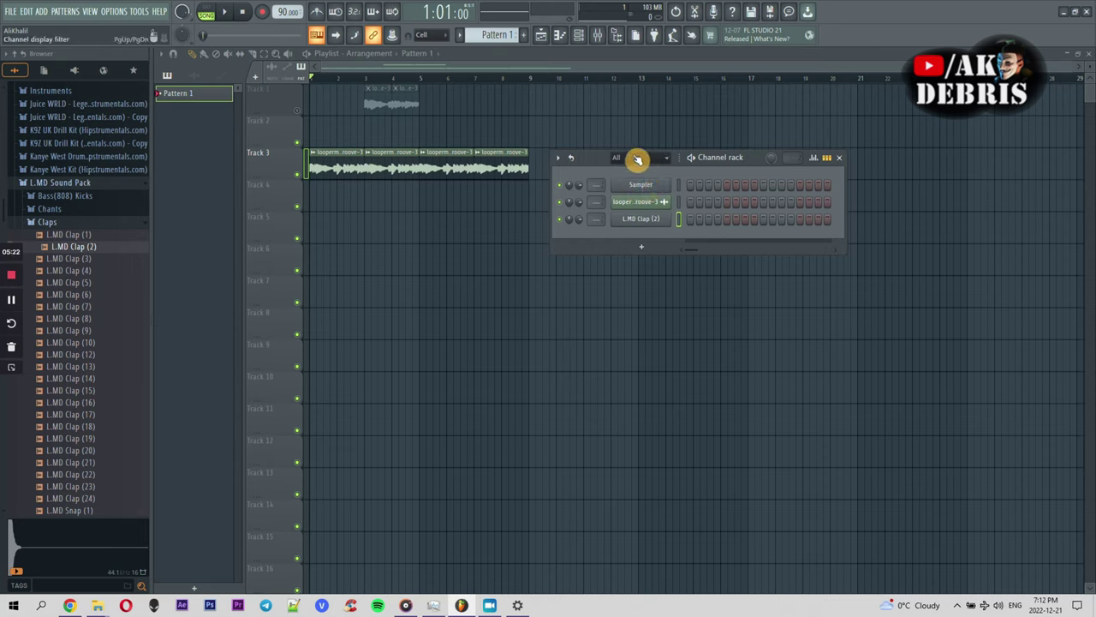
Step: Filter the Channel rack to Audio, switch it back to All, and reposition the rack over the playlist
click(622, 185)
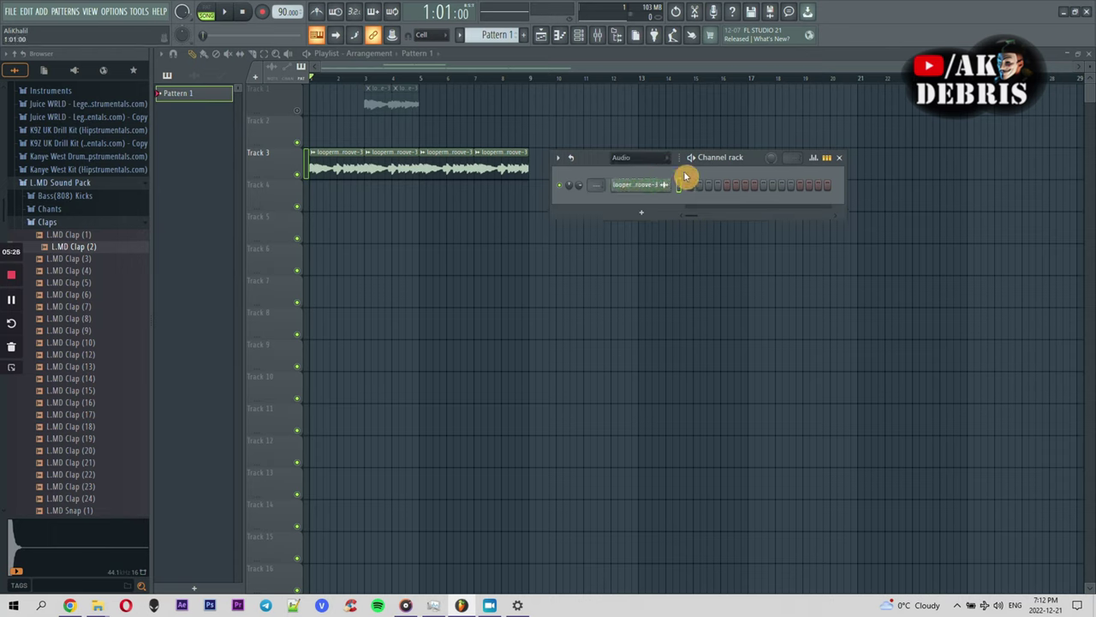
click(640, 175)
drag(711, 157, 625, 152)
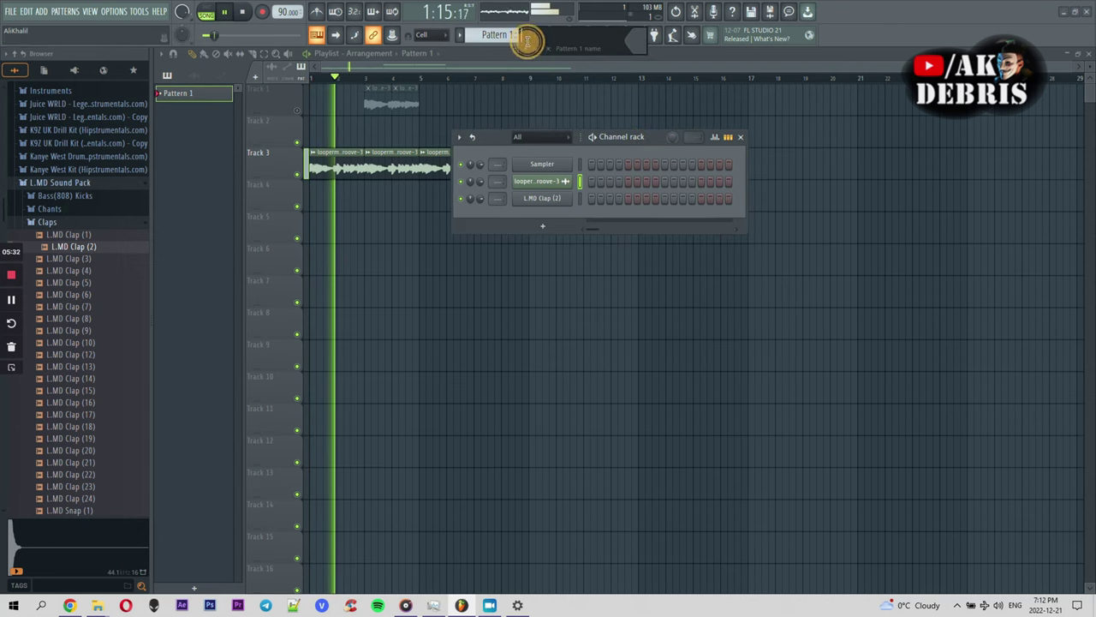
Step: Place Pattern 1 at the start of Track 5 and add L.MD Clap (2) notes at C5 on the third beat of bars 1 and 2
drag(364, 235, 311, 231)
double_click(317, 233)
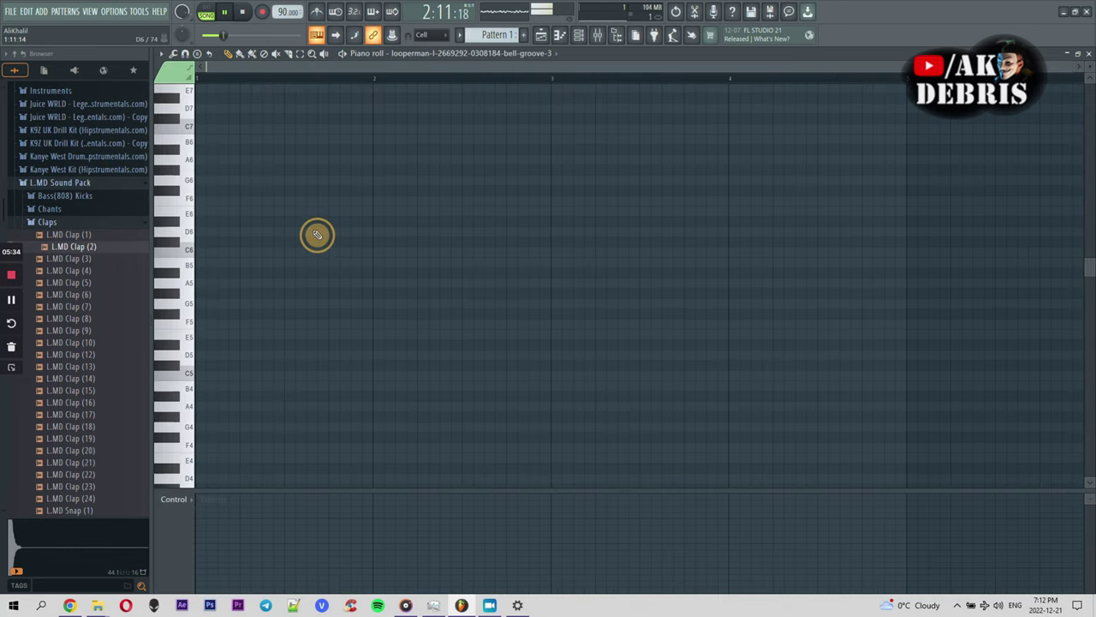
click(516, 55)
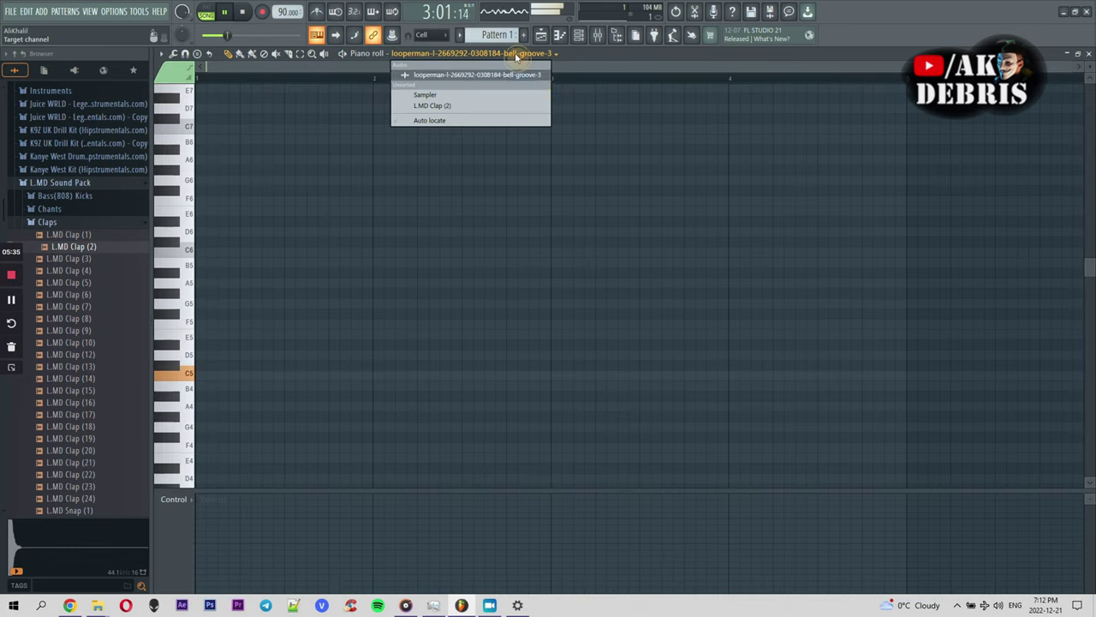
click(517, 106)
click(259, 247)
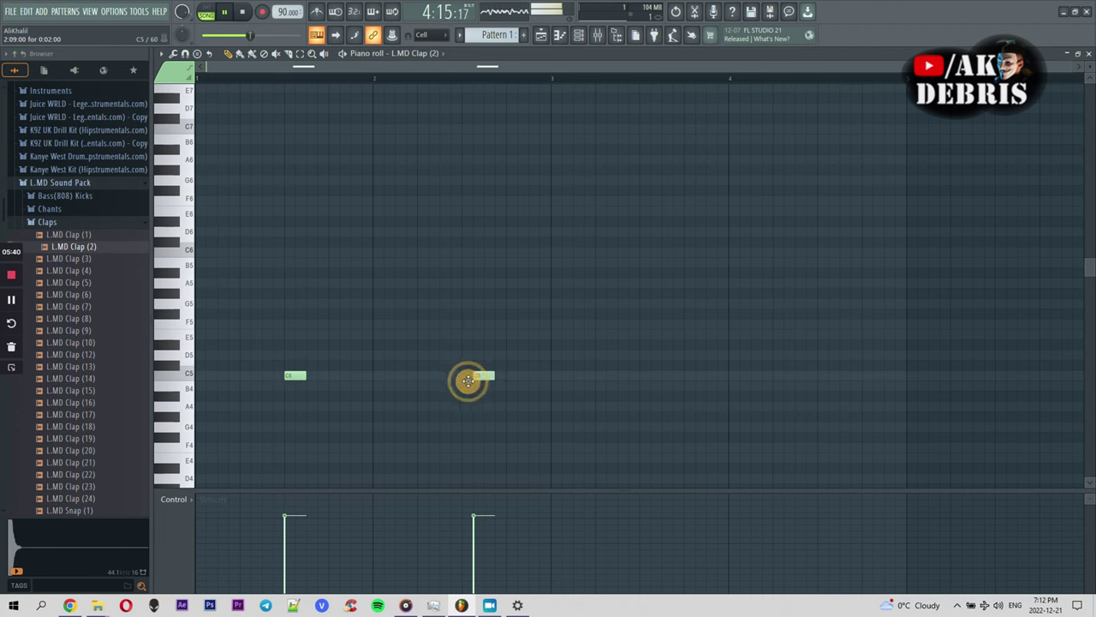
click(540, 37)
key(space)
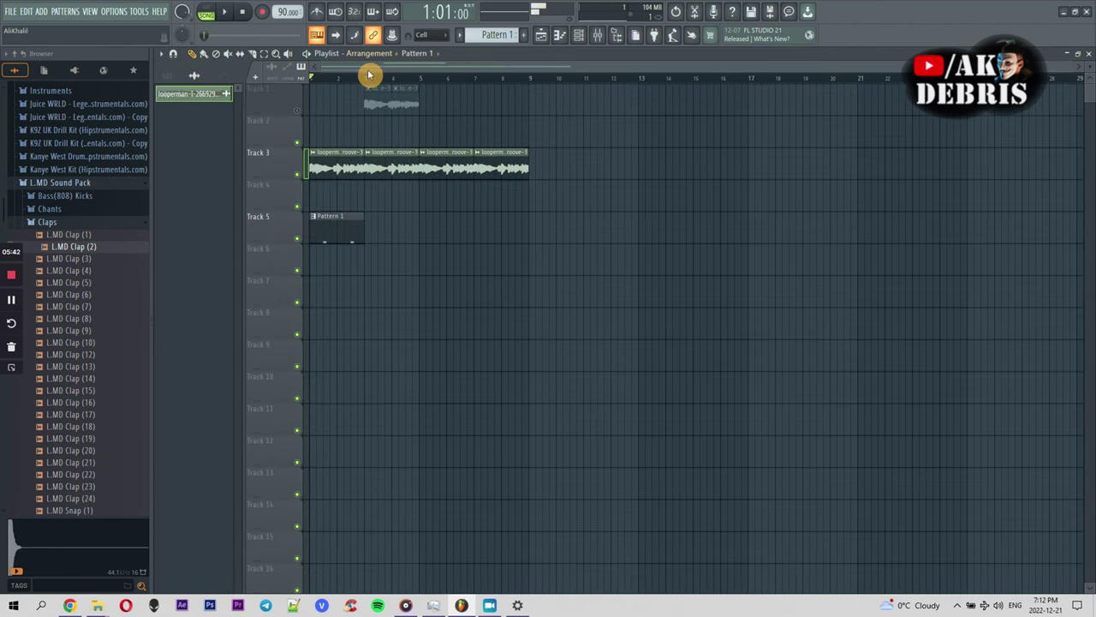
Step: In Pattern 1, move the bar 1 clap to beat 2 and add another C5 clap on beat 4
double_click(347, 226)
click(347, 221)
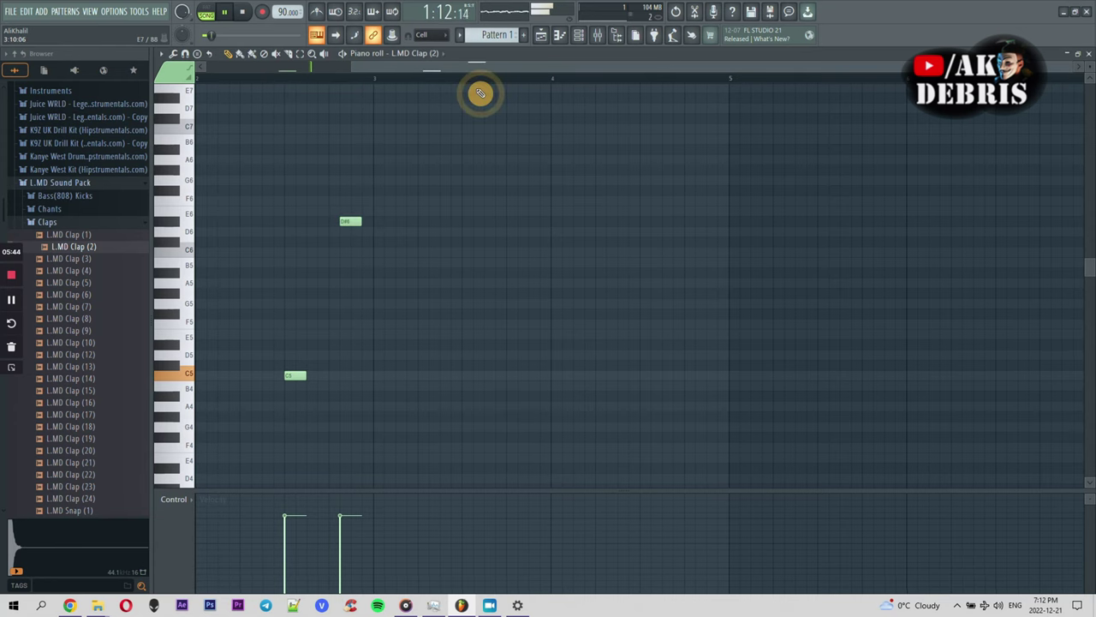
drag(531, 68, 112, 120)
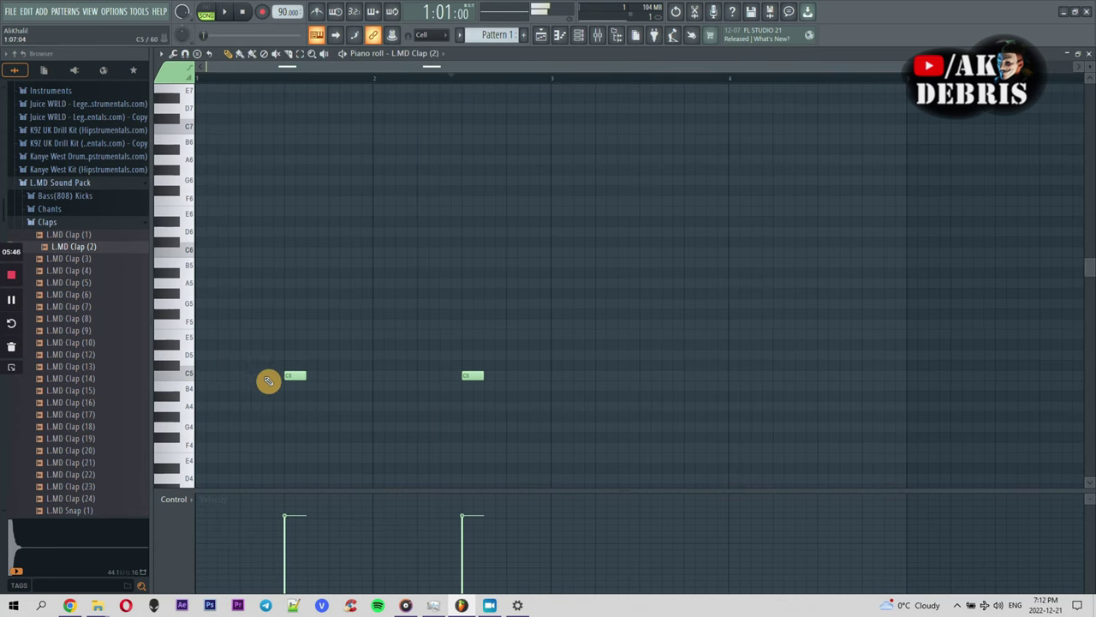
drag(288, 377, 241, 376)
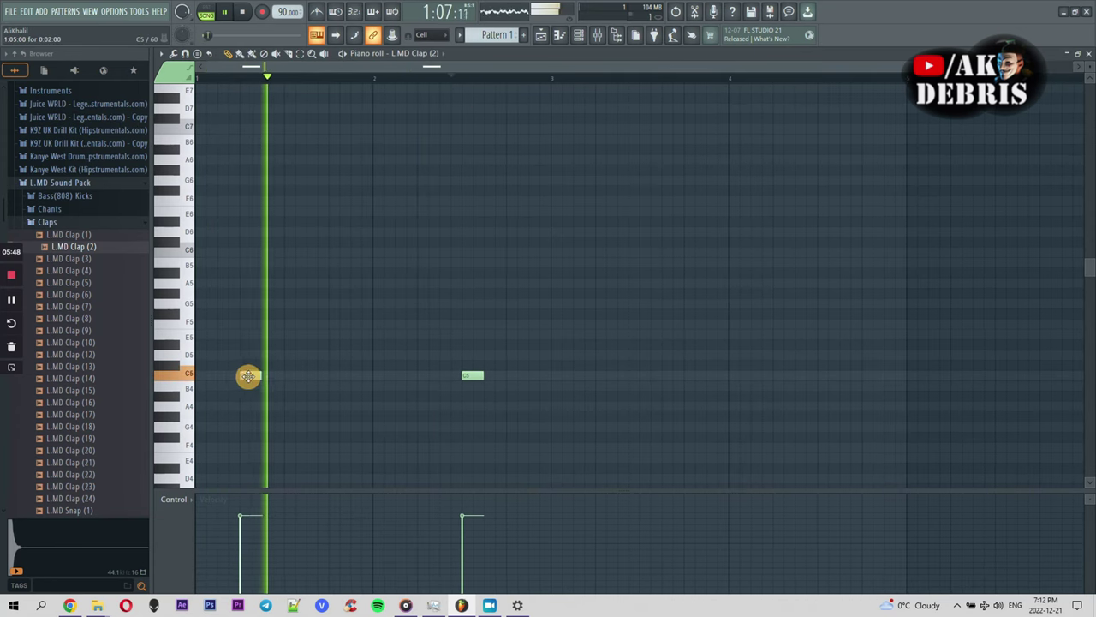
click(334, 377)
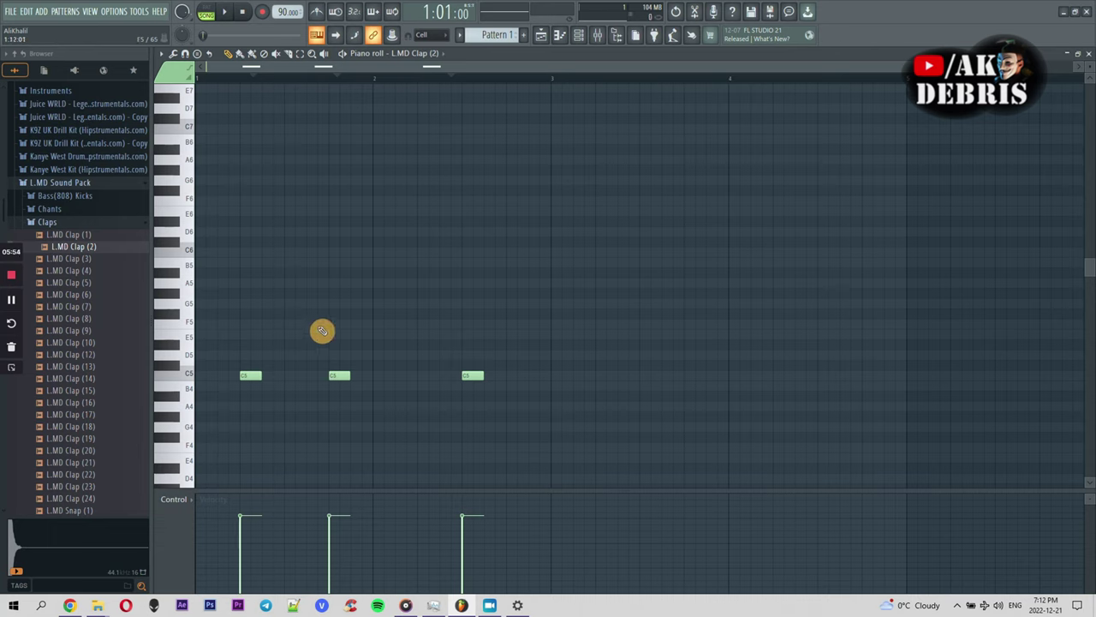
Step: During playback, replace the clap on beat 3 of bar 2 with C5 claps on beats 2 and 4
key(space)
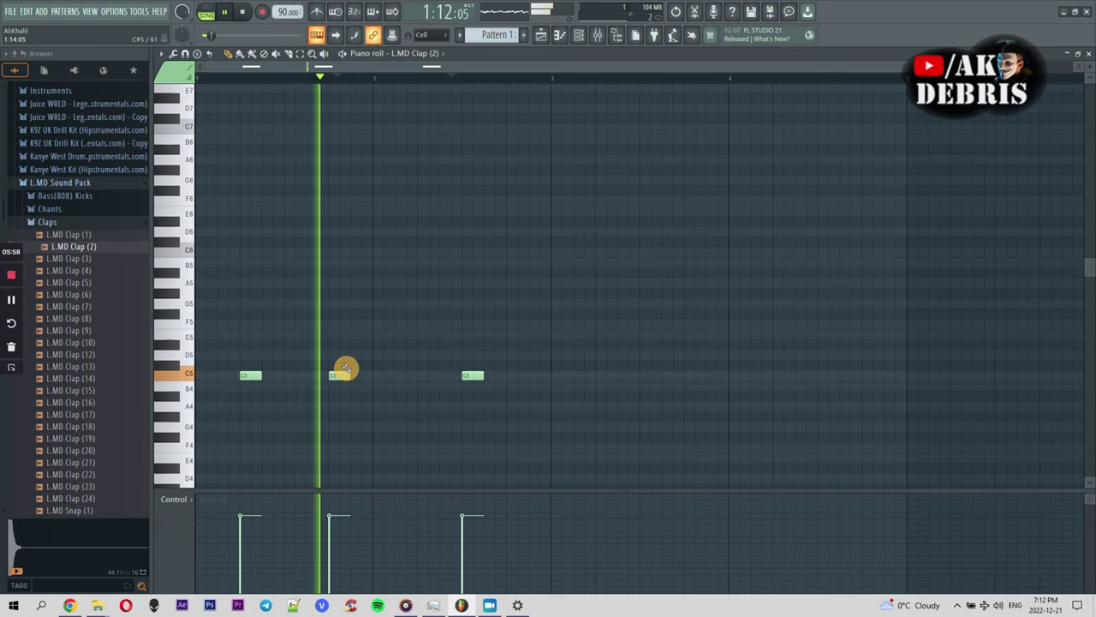
click(423, 376)
right_click(476, 376)
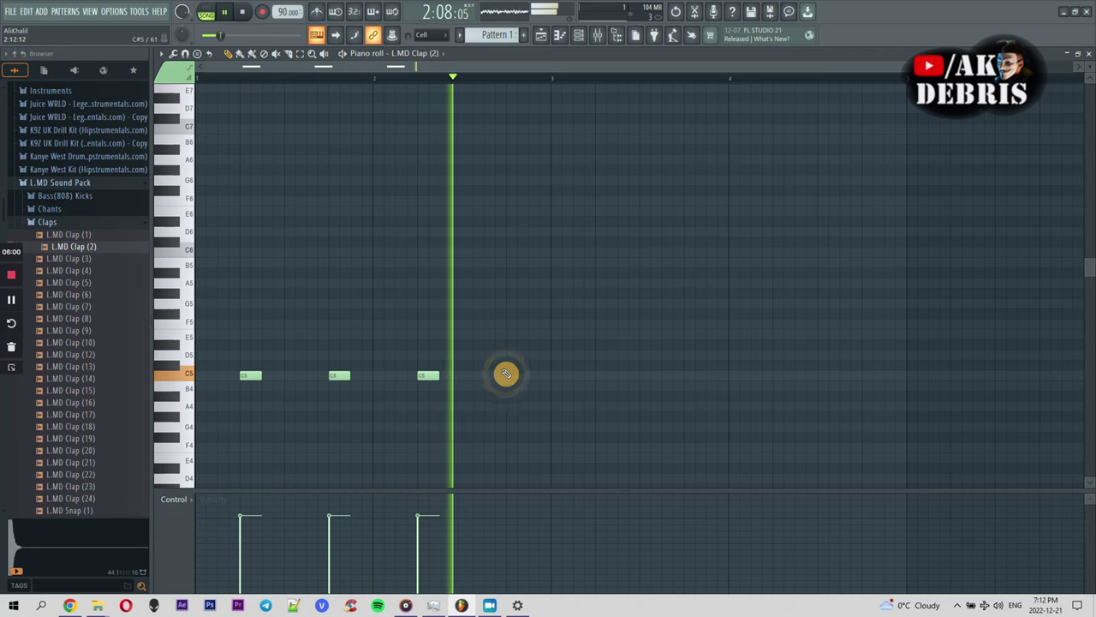
click(512, 374)
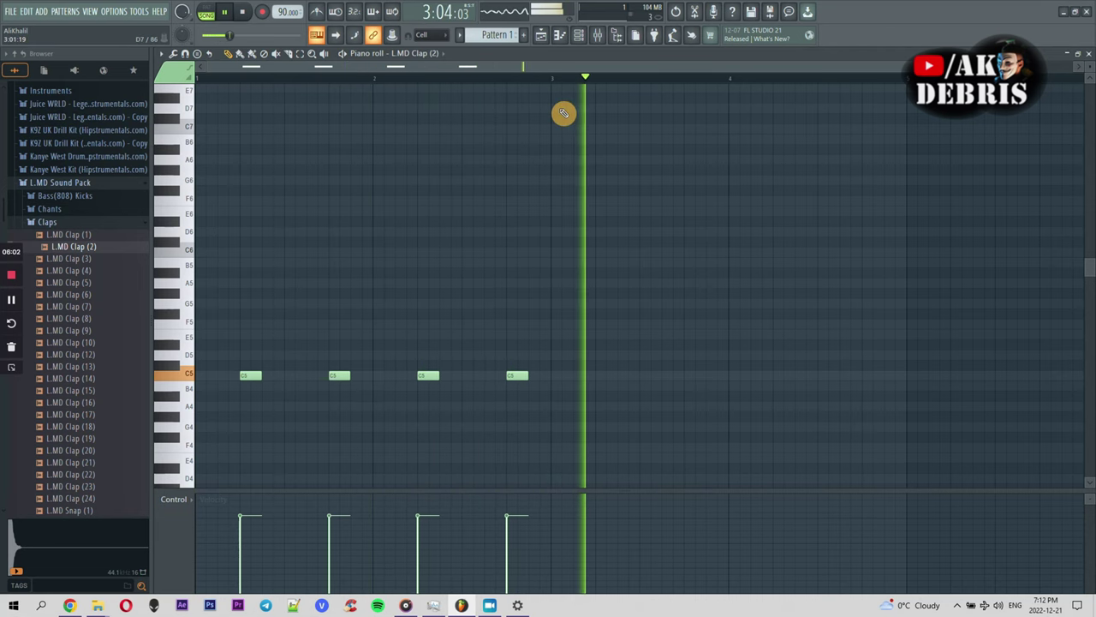
key(F5)
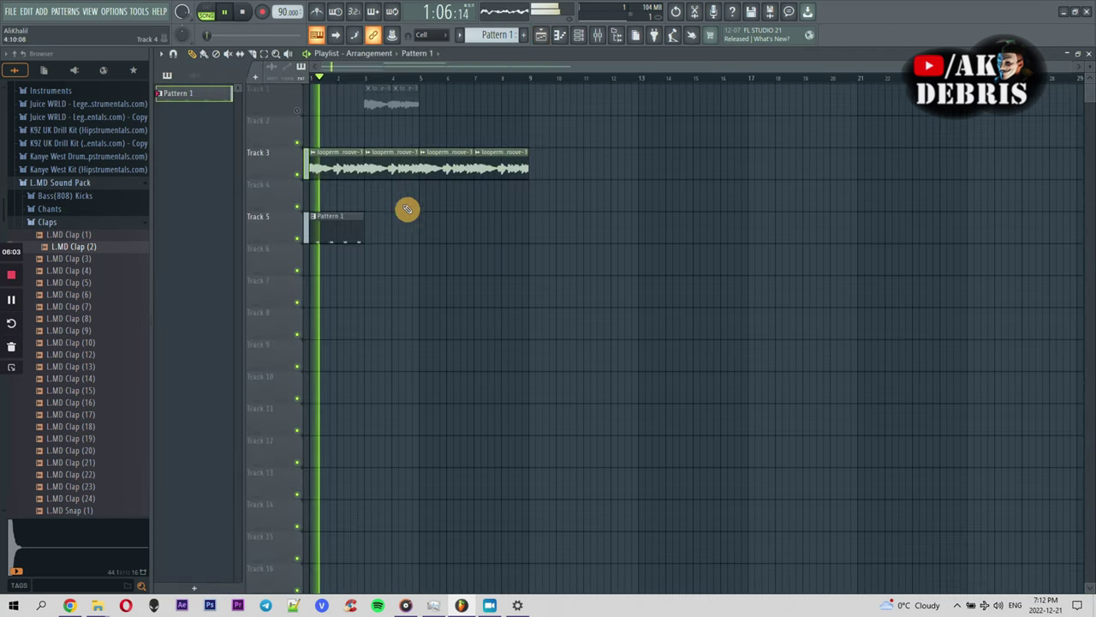
Step: Duplicate the two-bar clap notes in Pattern 1 to fill four bars, and return to the playlist
double_click(355, 212)
drag(379, 78, 381, 79)
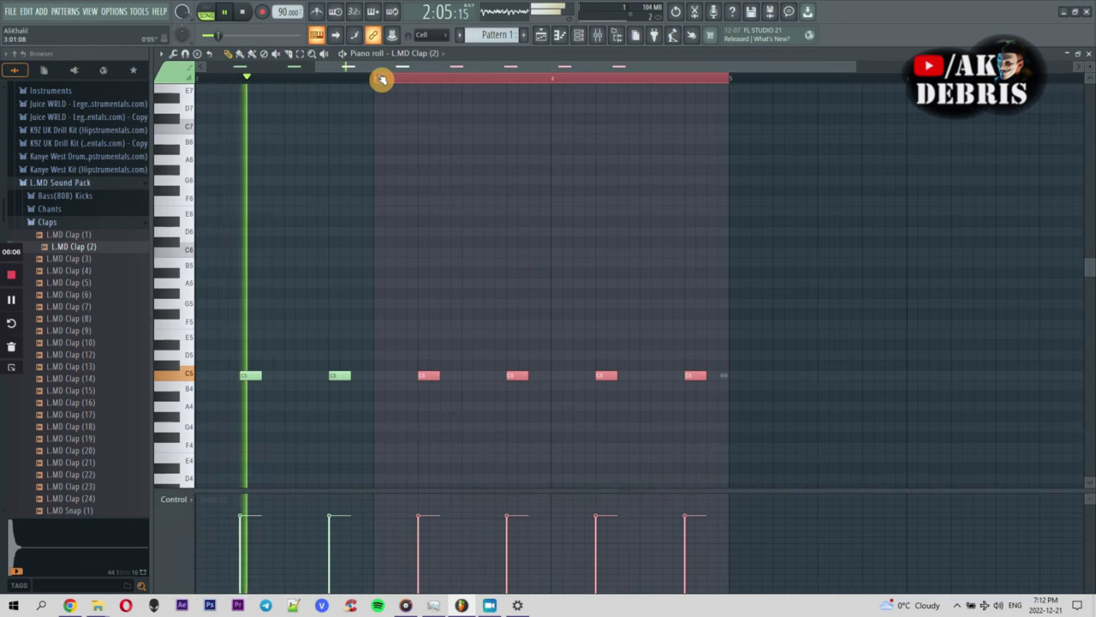
click(541, 35)
Step: Rename Track 5 to CLAPS and delete the last two Bell Groove 3 clips on Track 3, from bar 5 onward
right_click(286, 216)
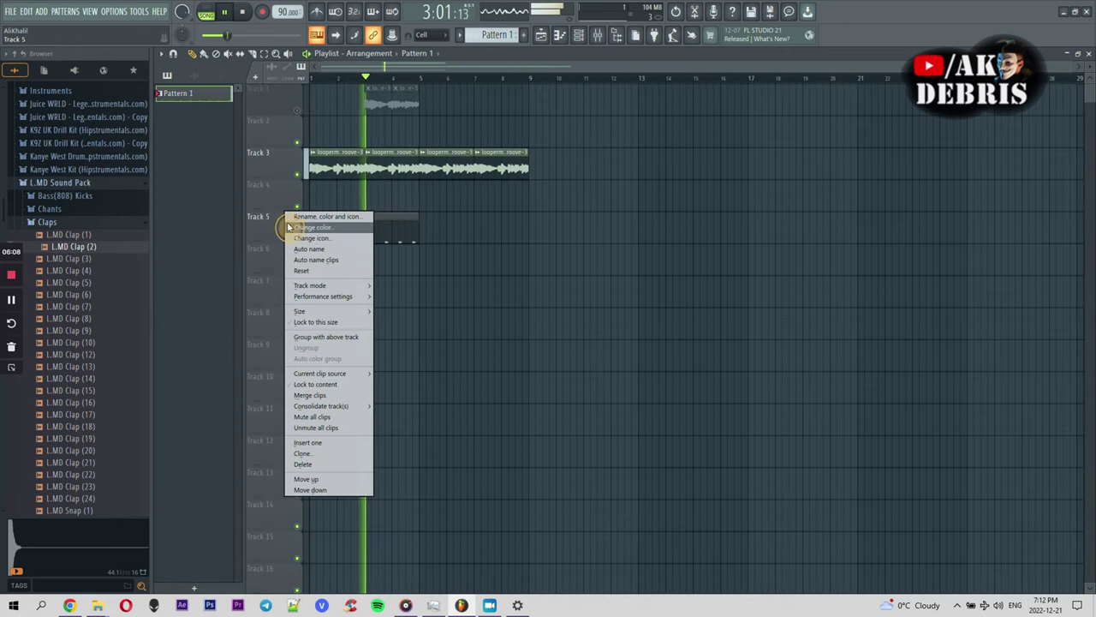
click(313, 218)
text(CLAPS)
key(Return)
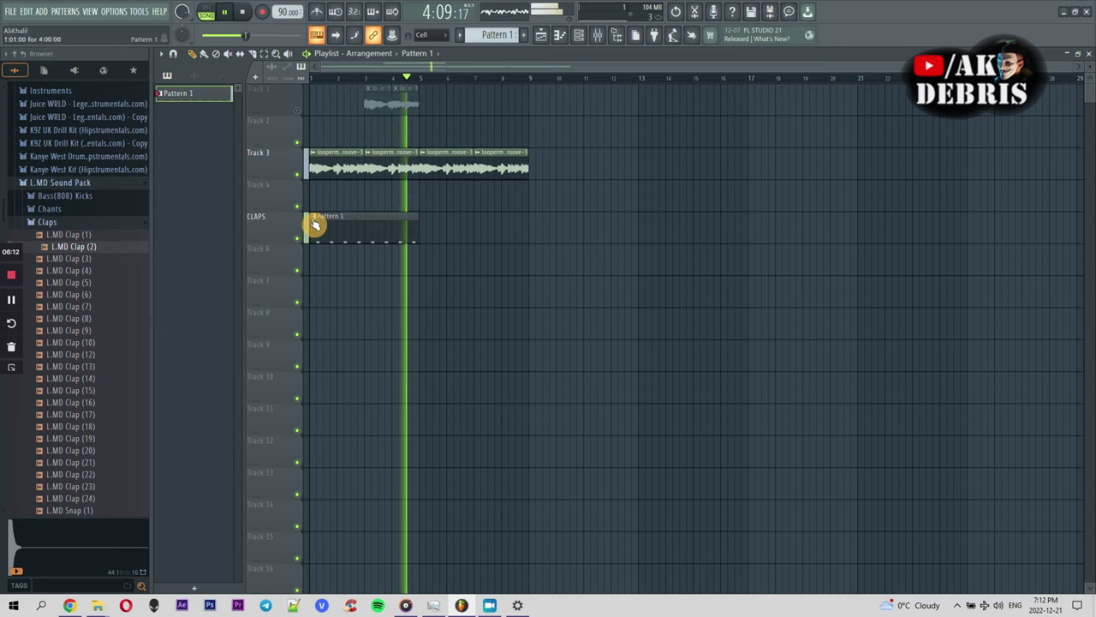
right_click(439, 157)
right_click(501, 163)
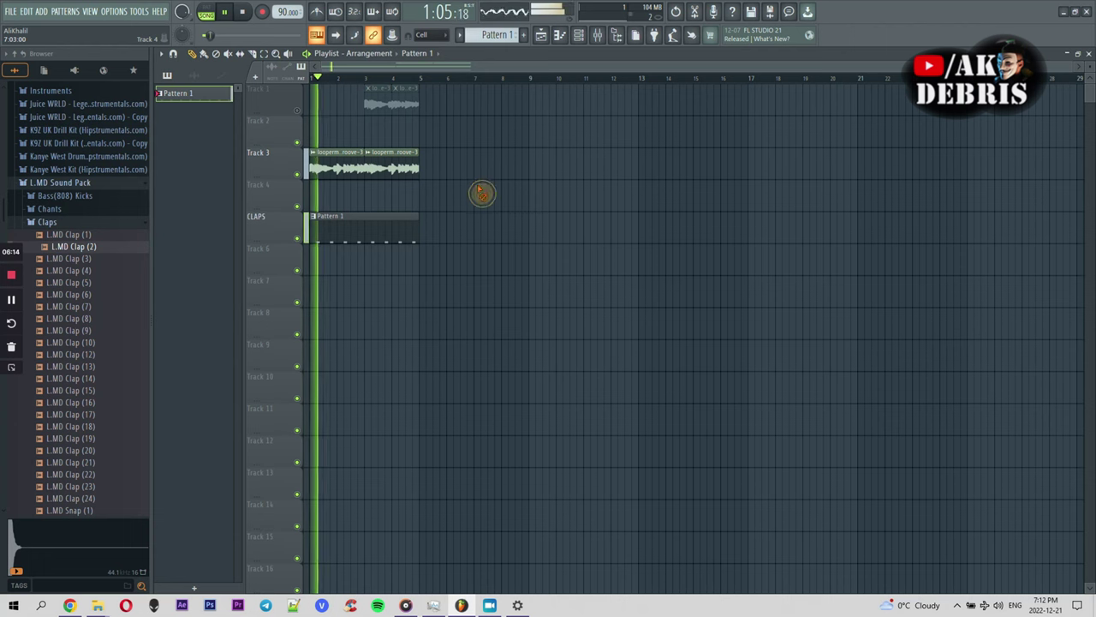
Step: Open the clap notes of Pattern 1 and save the project as Project_2 in the Desktop beats folder
double_click(388, 226)
key(ctrl+s)
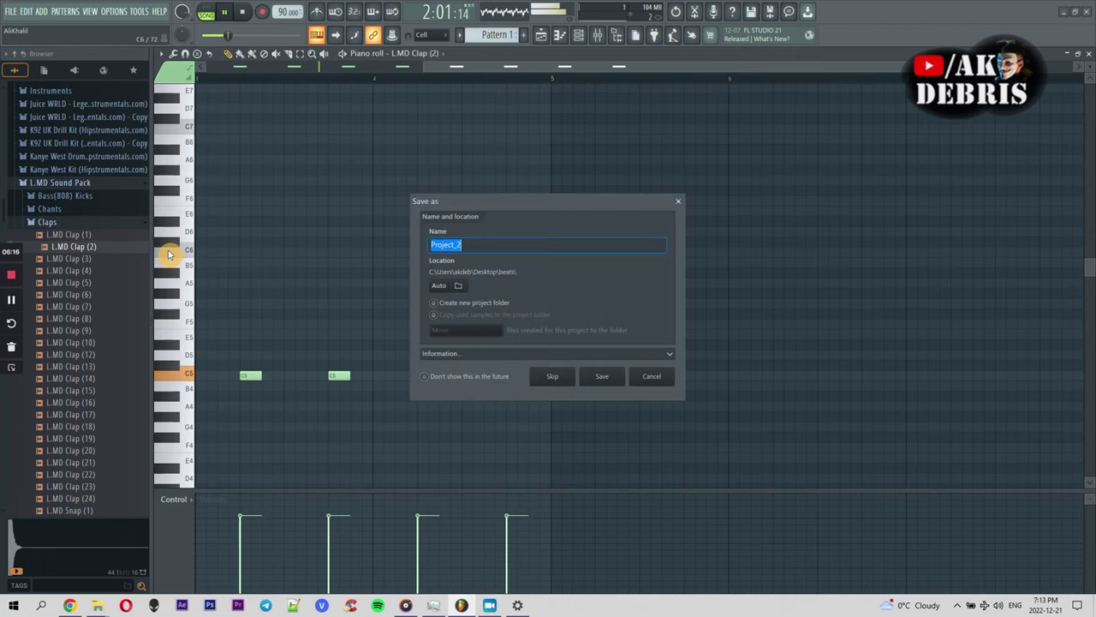
click(607, 378)
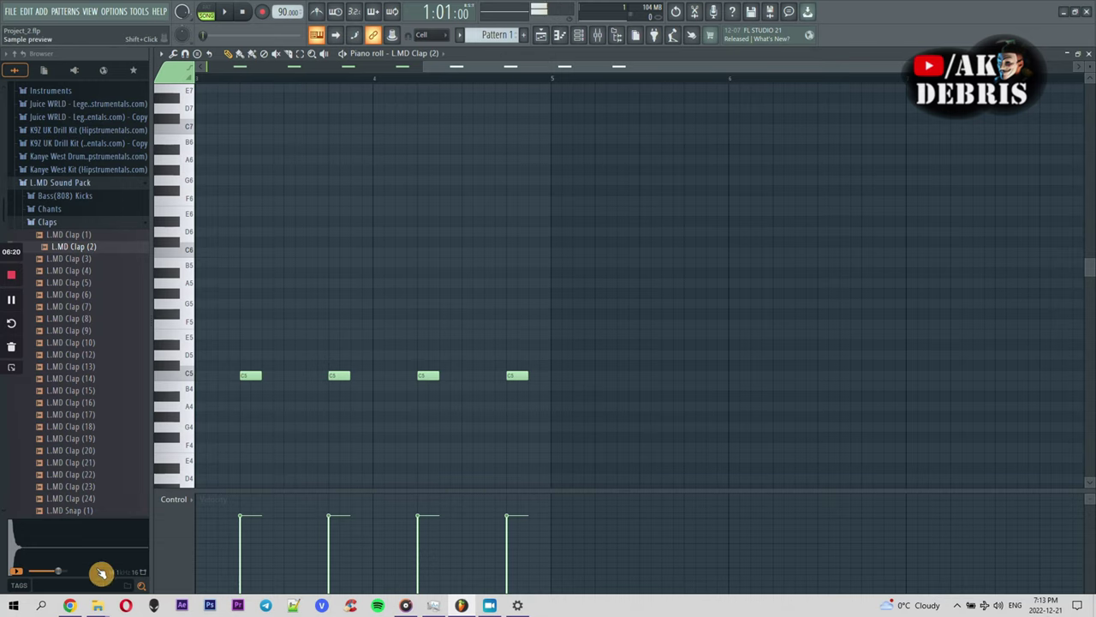
Step: Switch to File Explorer, find the beats folder on the Desktop, and open the Project_2 project from it
mouse_move(101, 606)
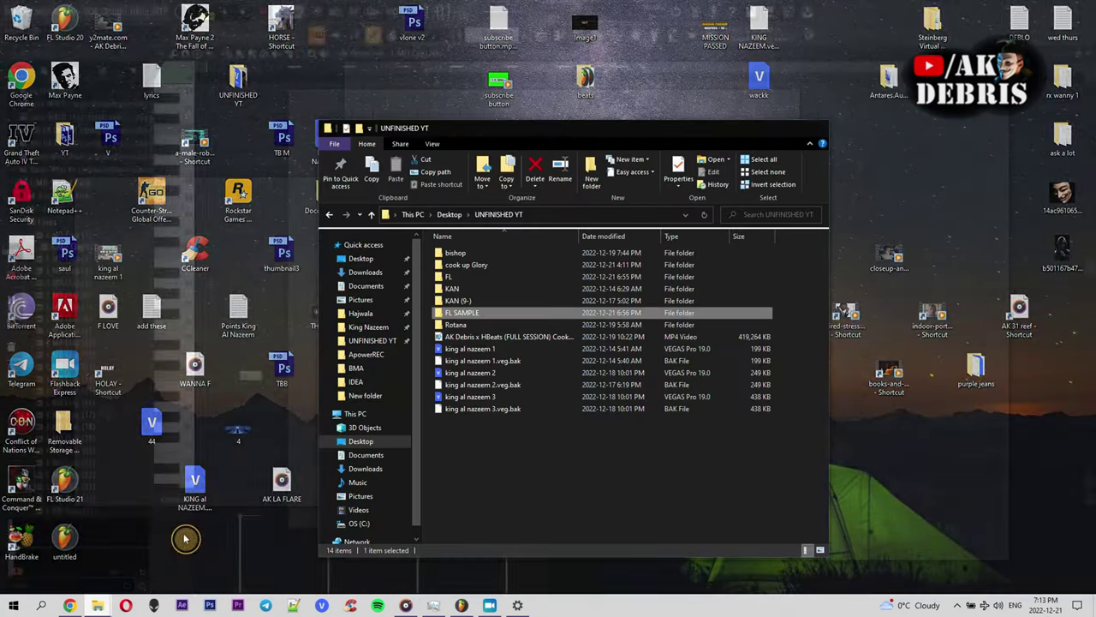
click(182, 538)
click(361, 258)
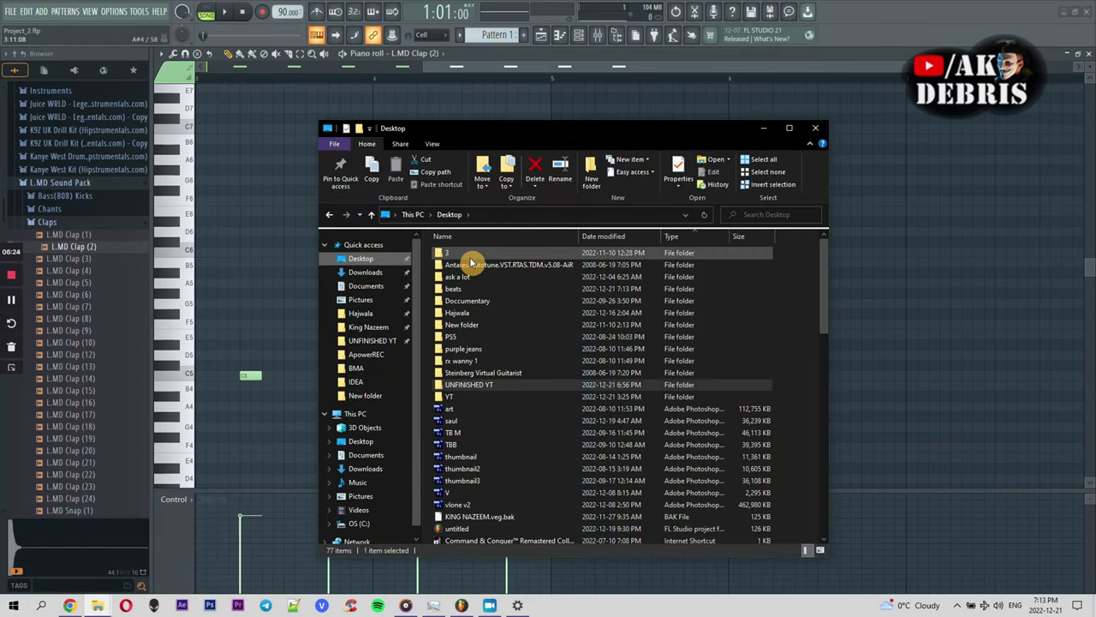
scroll(468, 385, down, 4)
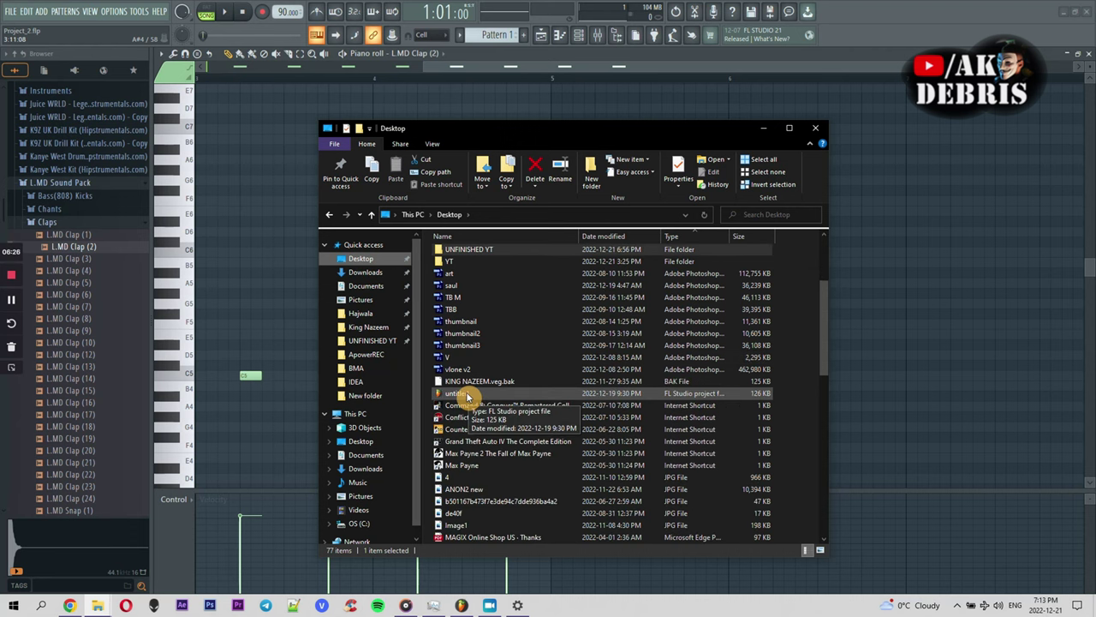
key(b)
key(b)
key(b)
key(b)
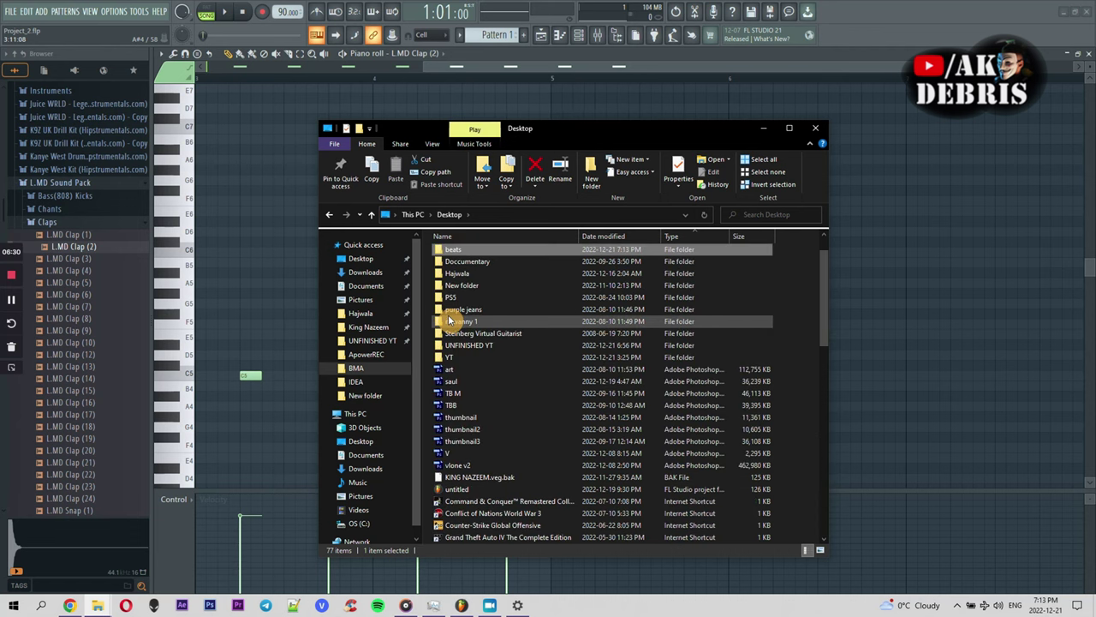
double_click(450, 249)
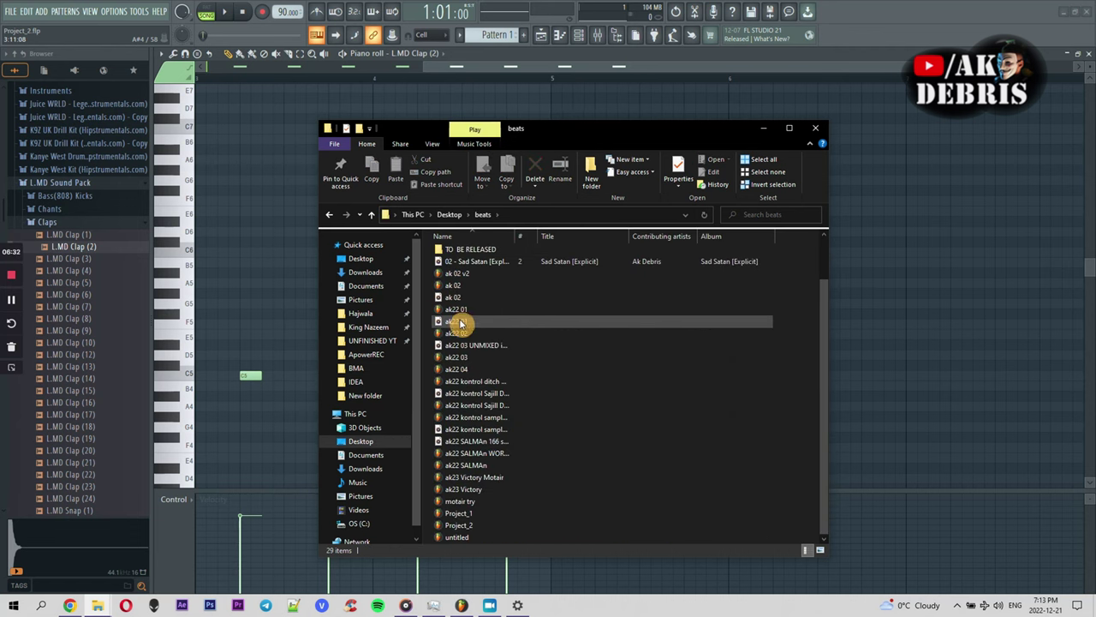
double_click(477, 525)
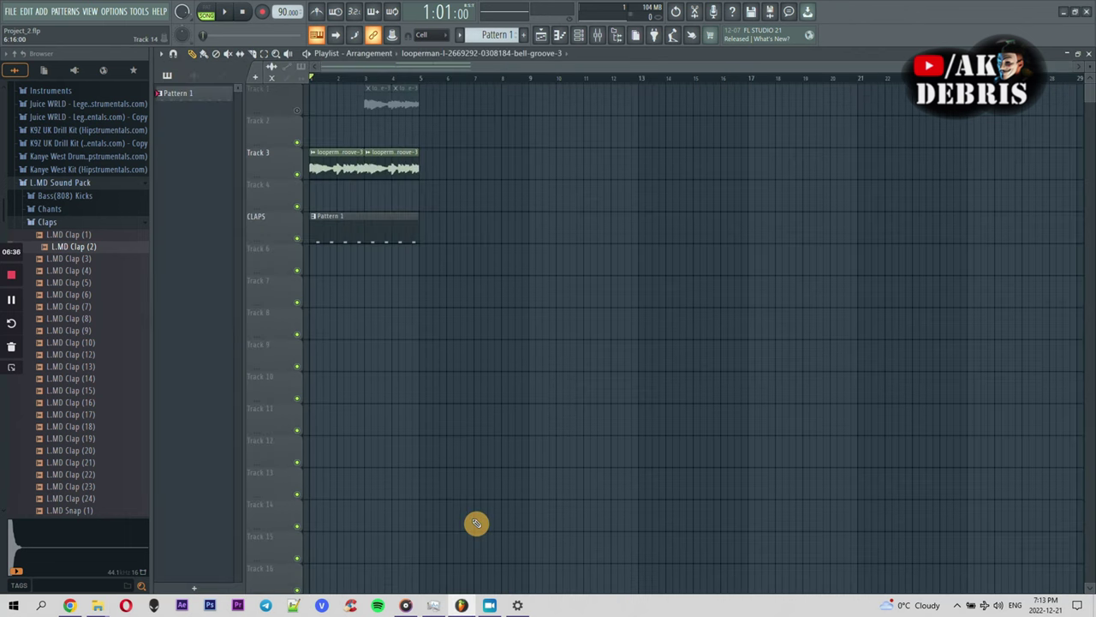
Step: Play the arrangement briefly and look through the Claps and Chants sample folders of the L.MD Sound Pack
key(space)
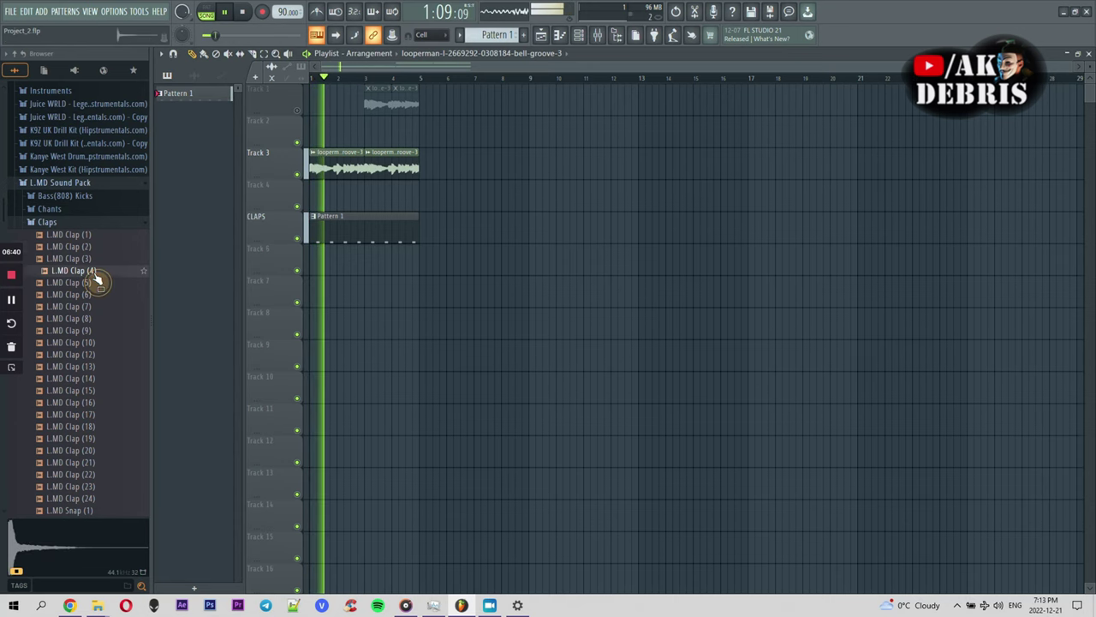
click(92, 223)
key(space)
click(86, 222)
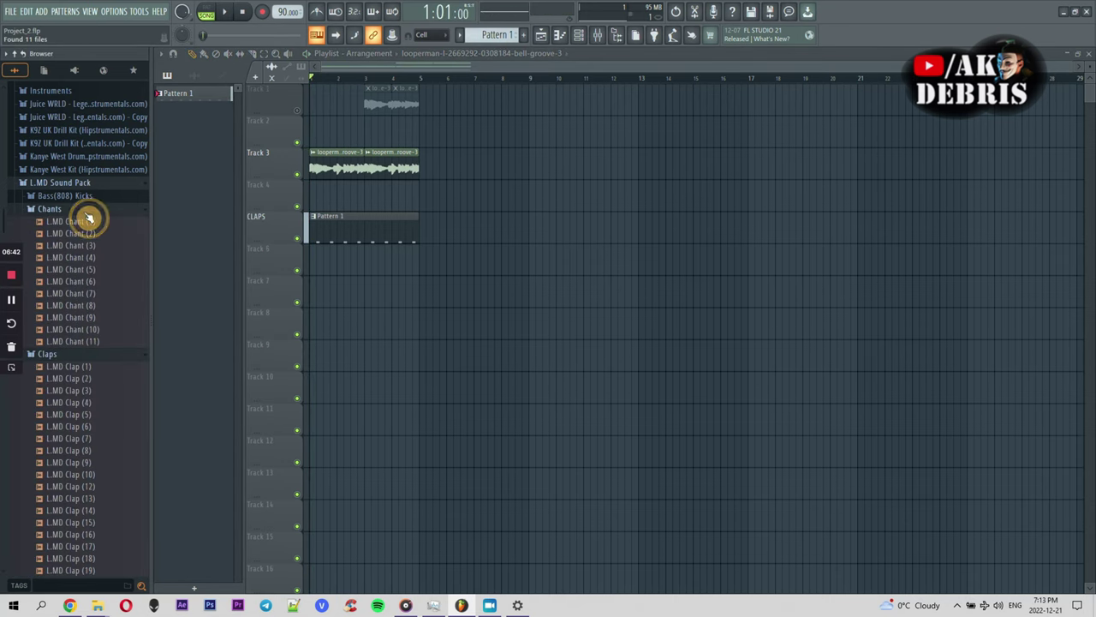
click(83, 215)
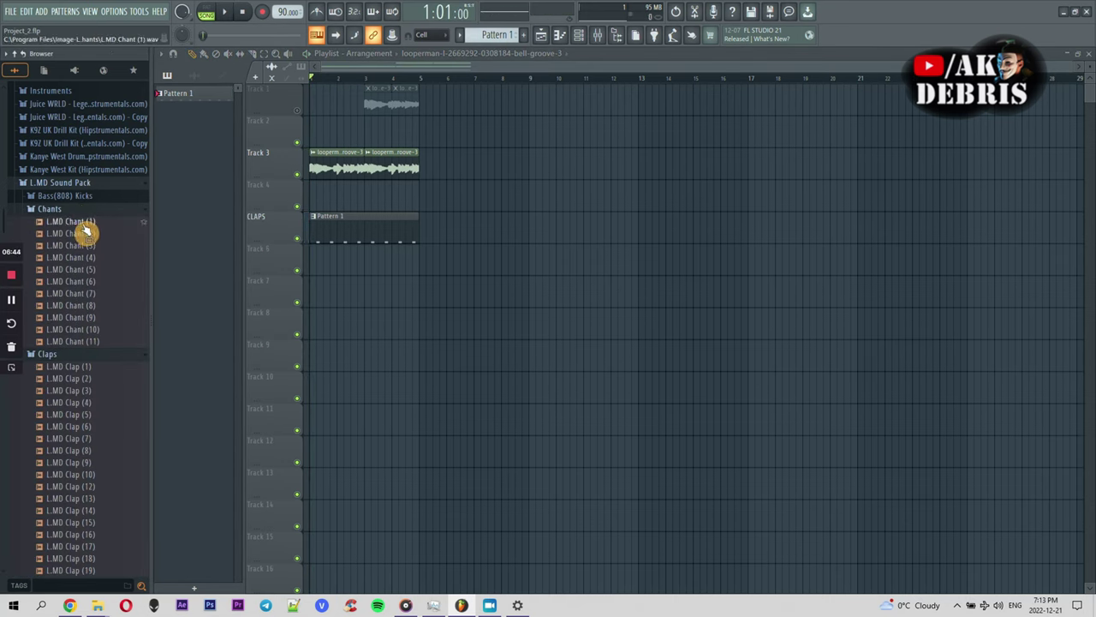
click(86, 220)
click(87, 353)
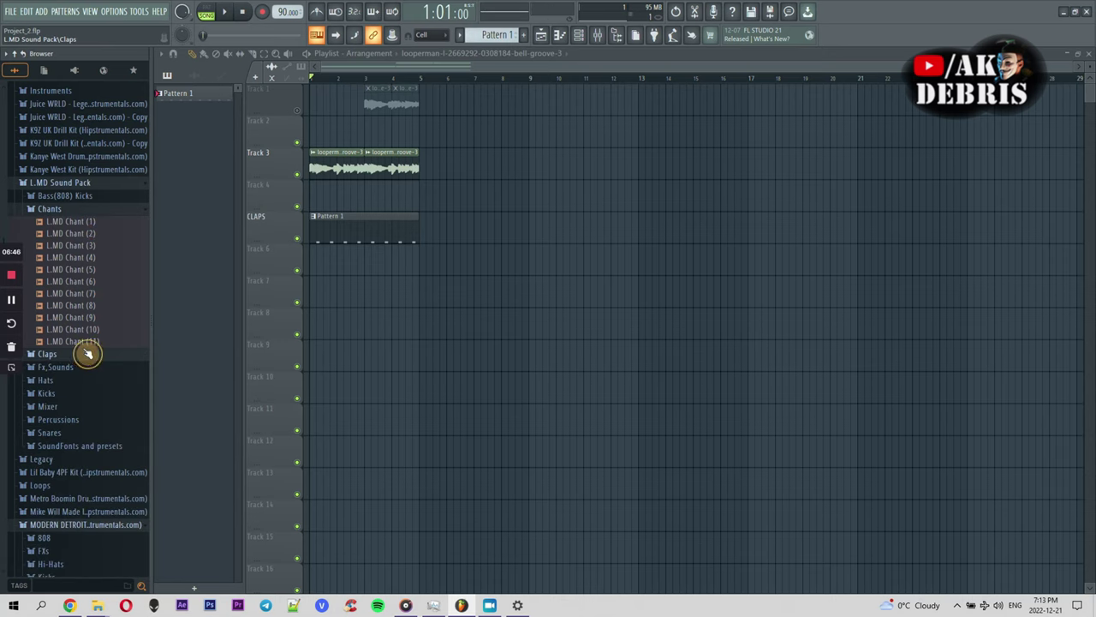
Step: Audition several kick samples in the L.MD Sound Pack's Kicks folder, including L.MD Kick (3) and L.MD Kick (11)
click(76, 397)
click(77, 416)
click(84, 439)
click(87, 452)
click(84, 464)
click(84, 402)
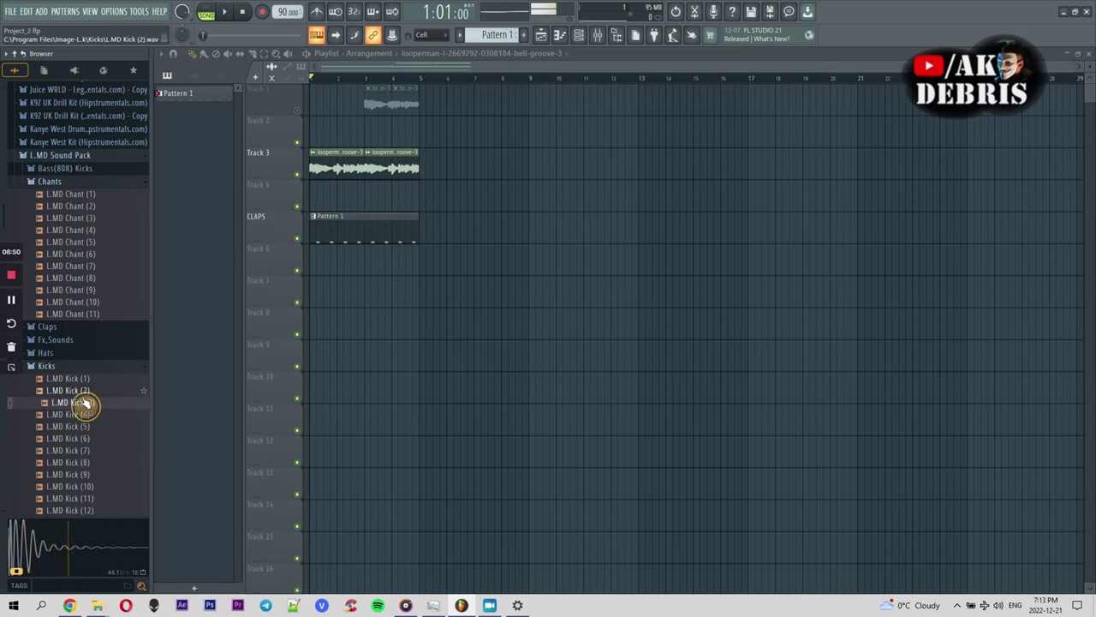
click(85, 500)
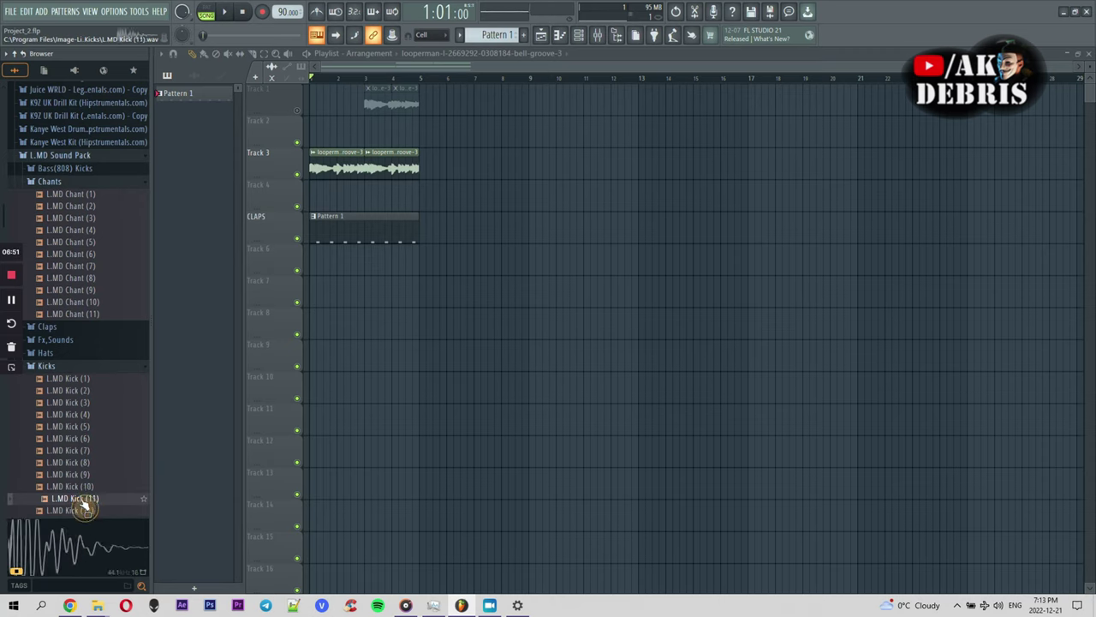
Step: Browse the L.MD Sound Pack's Hats folder and add L.MD Hat (5) as a new channel in the Channel rack
click(74, 368)
click(68, 229)
click(72, 182)
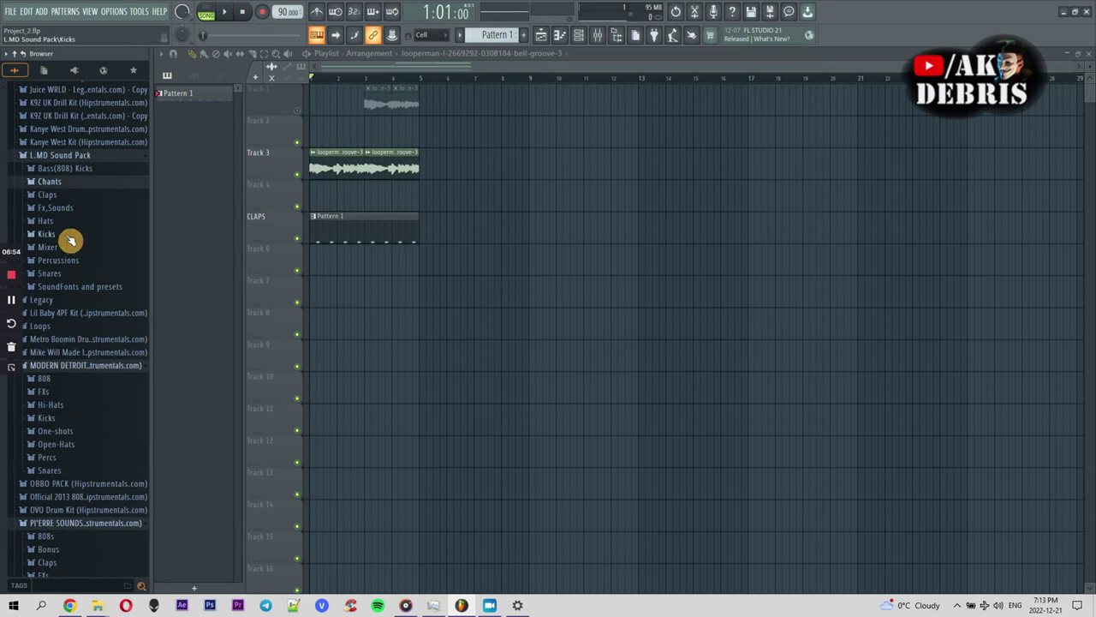
click(72, 234)
click(72, 223)
click(72, 247)
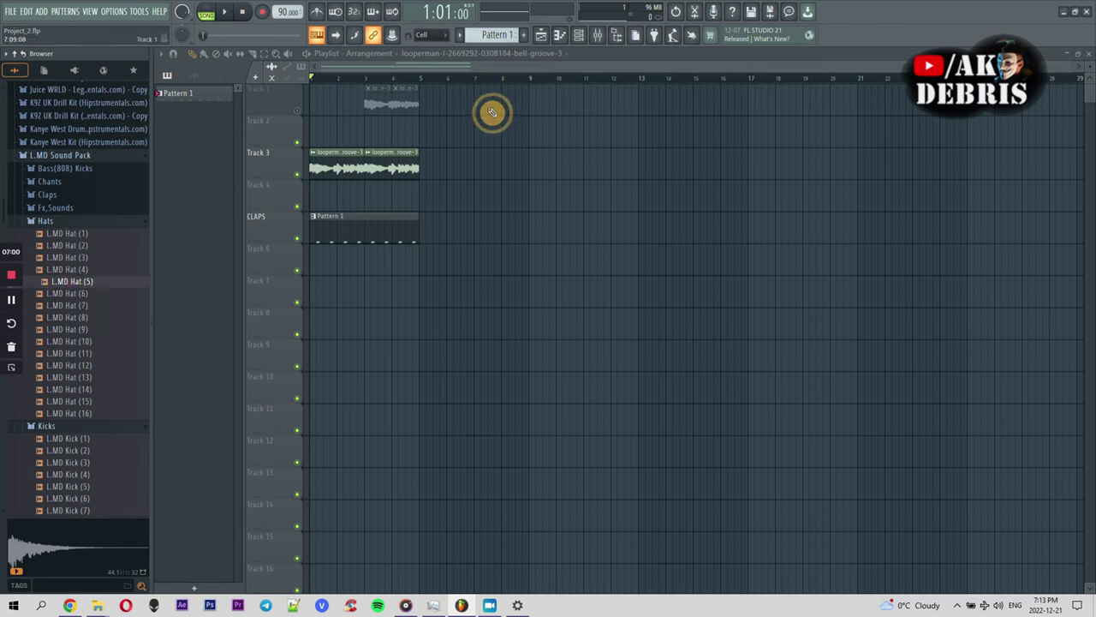
click(559, 35)
drag(100, 283, 548, 216)
Step: Create Pattern 2, place it at the start of Track 7, and open its L.MD Hat (5) piano roll
click(524, 35)
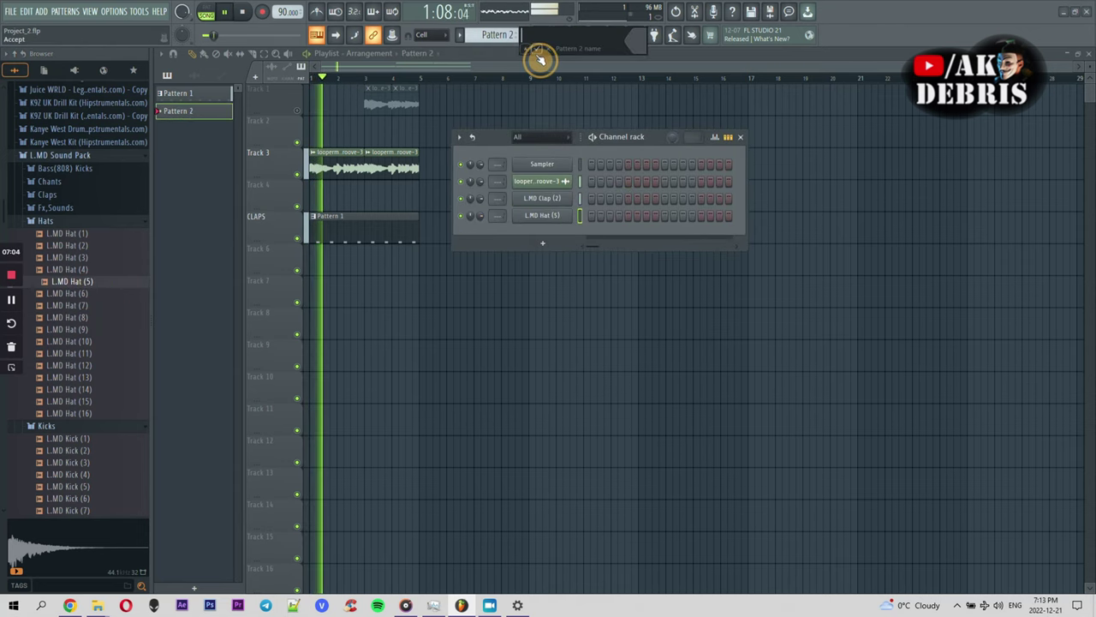
drag(357, 301, 306, 300)
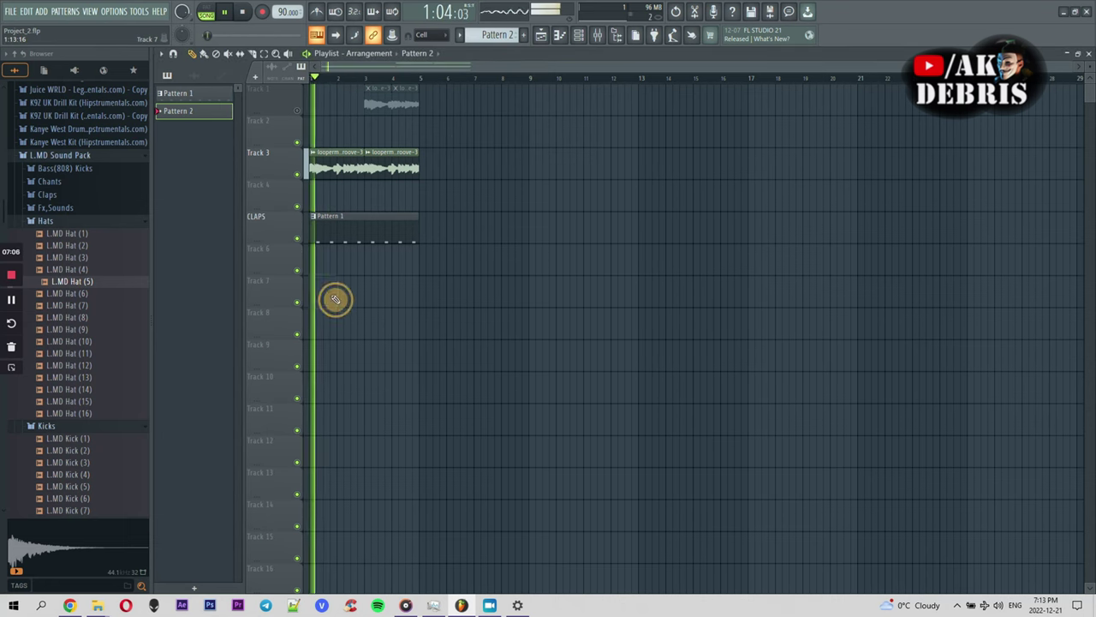
click(326, 295)
double_click(334, 297)
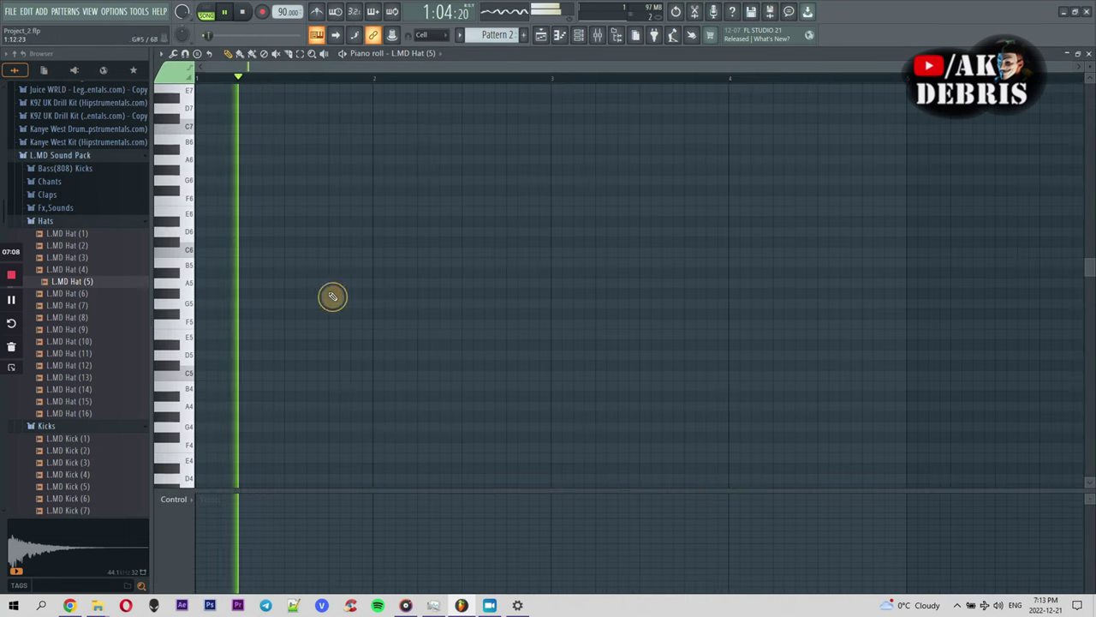
Step: Place four hi-hat notes on C5 across the first half of bar 1, shortening the last two, with the arrangement playing
drag(198, 296, 214, 377)
click(239, 375)
key(space)
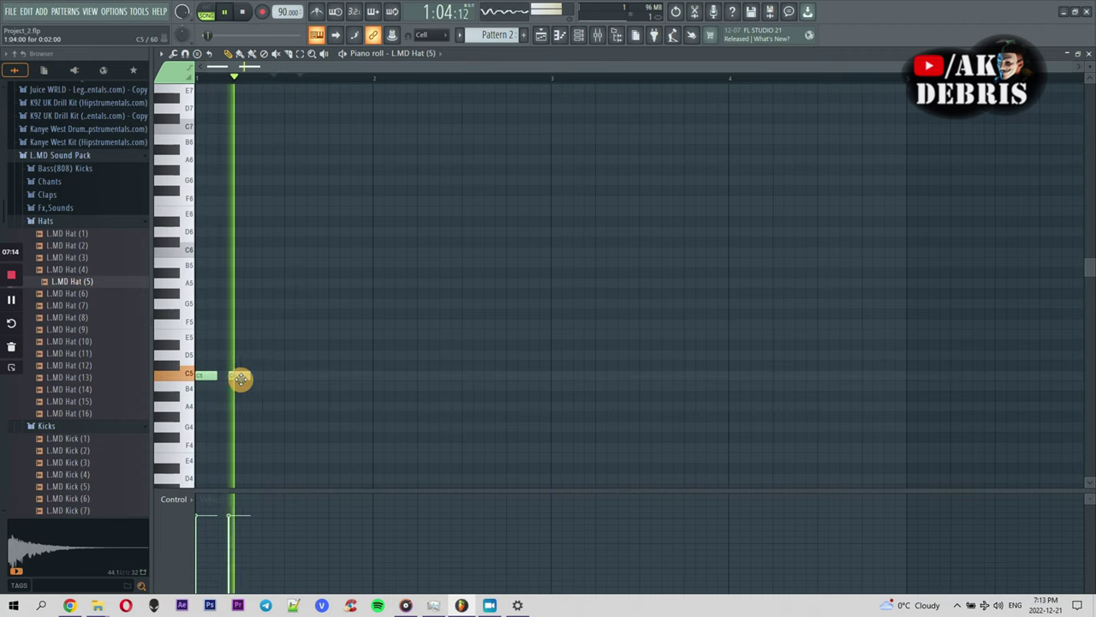
click(272, 376)
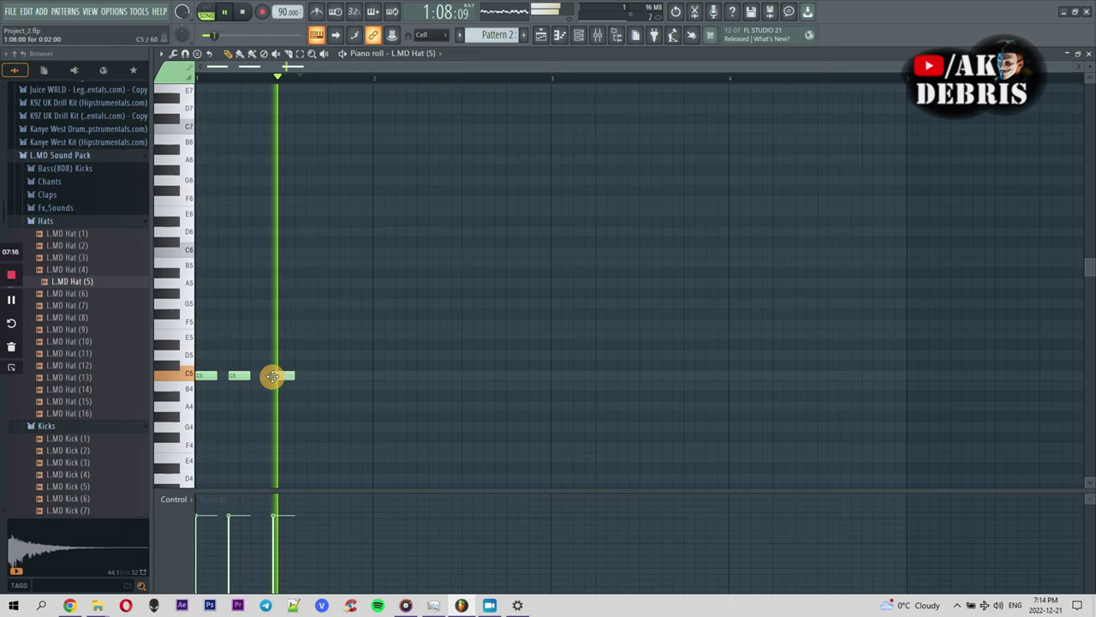
click(273, 375)
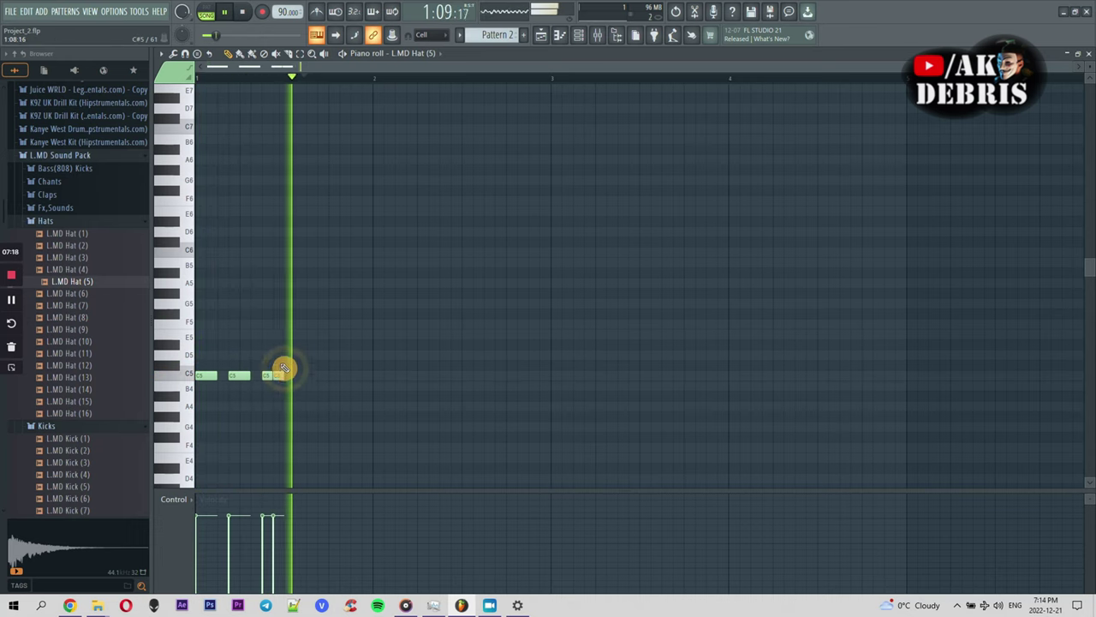
drag(279, 376, 289, 378)
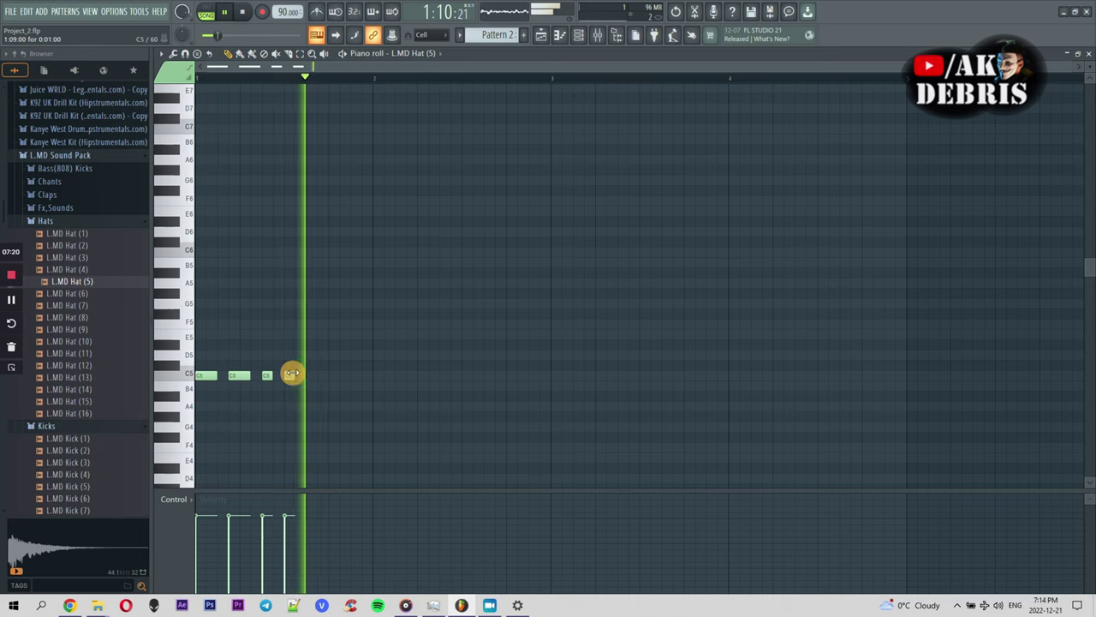
Step: Fill the rest of bar 1 with three short C5 hi-hat notes, two of them back to back at the bar's end
click(303, 375)
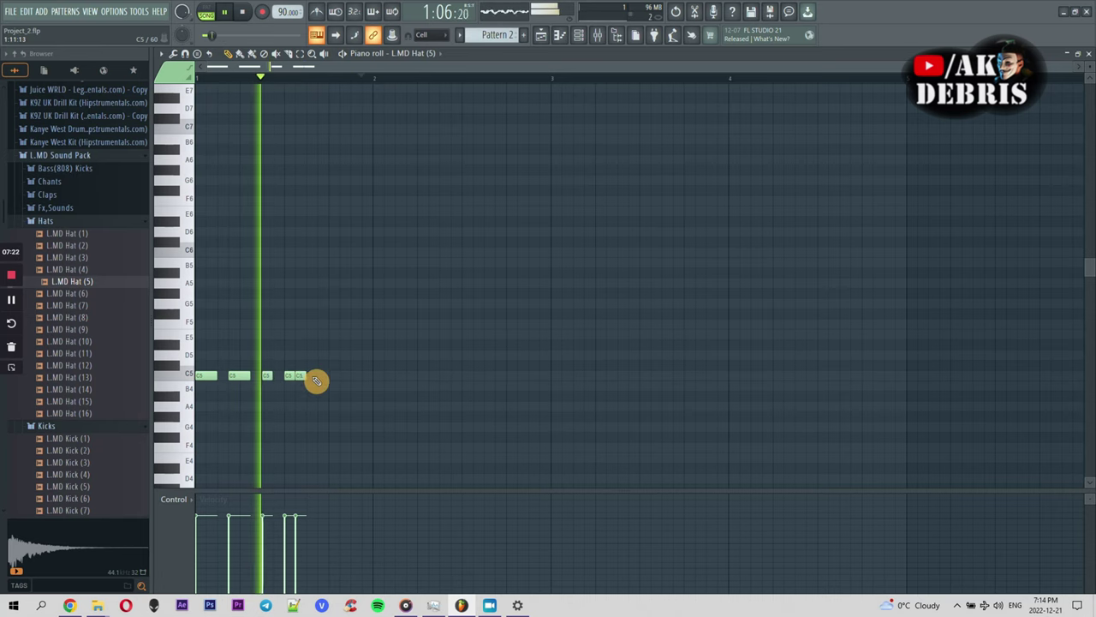
click(313, 375)
drag(300, 376, 333, 375)
click(345, 375)
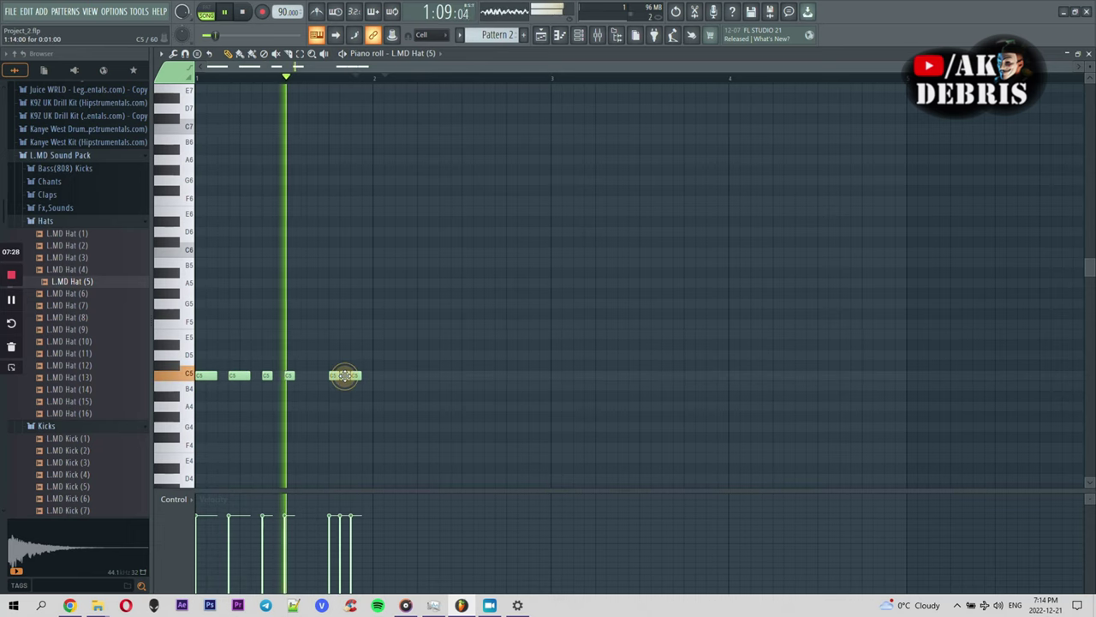
drag(342, 375, 367, 374)
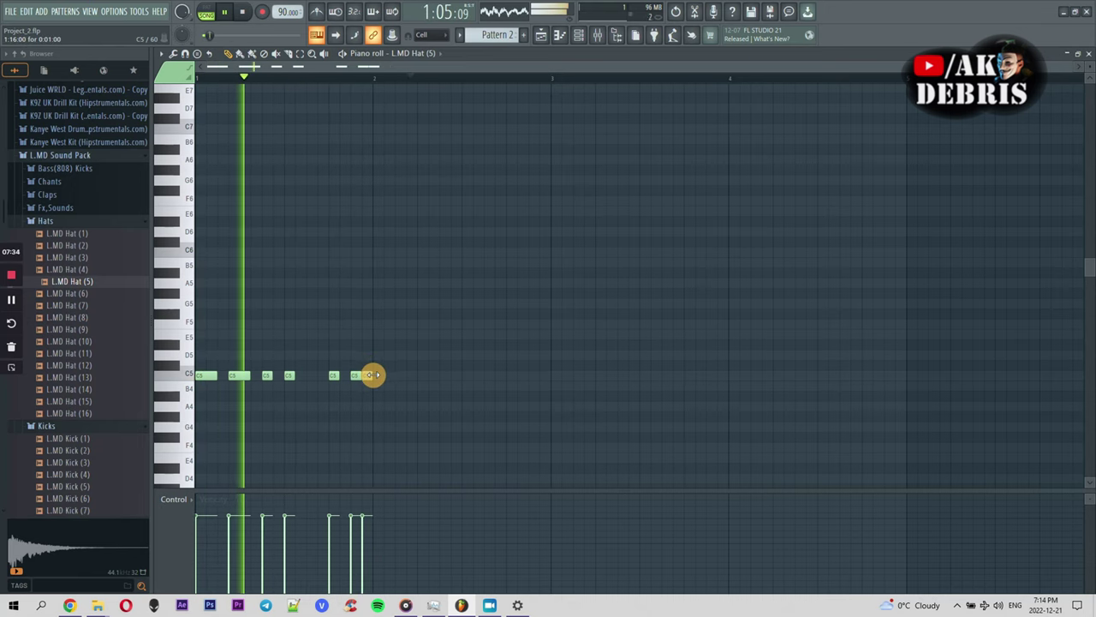
Step: Duplicate the bar 1 hi-hat notes into bar 2 and delete the last note of bar 1
key(ctrl+b)
key(ctrl+d)
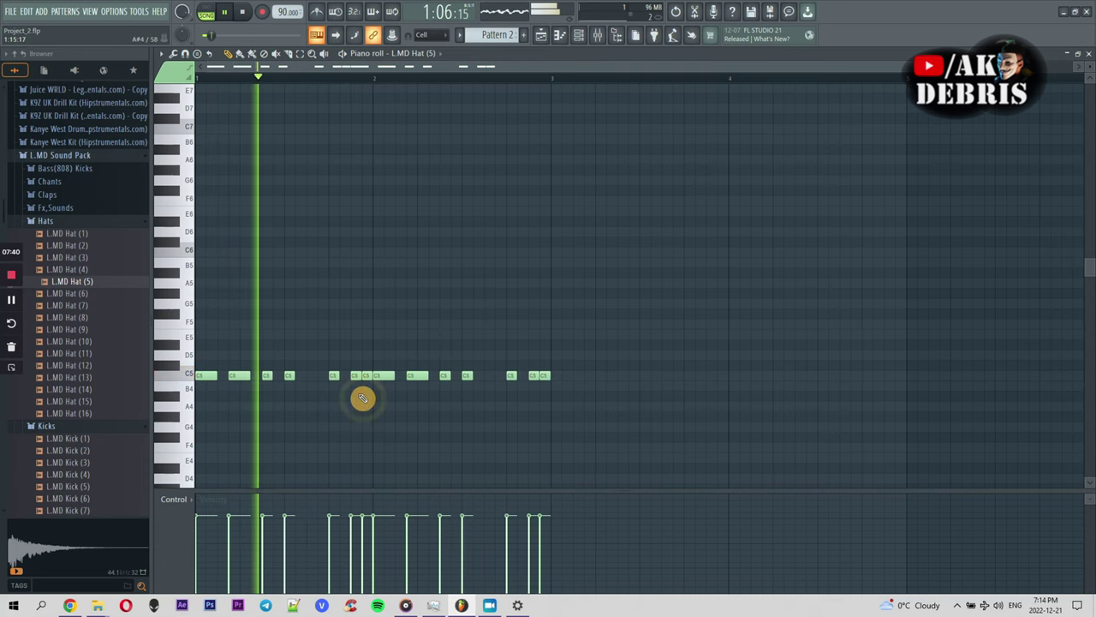
key(ctrl+z)
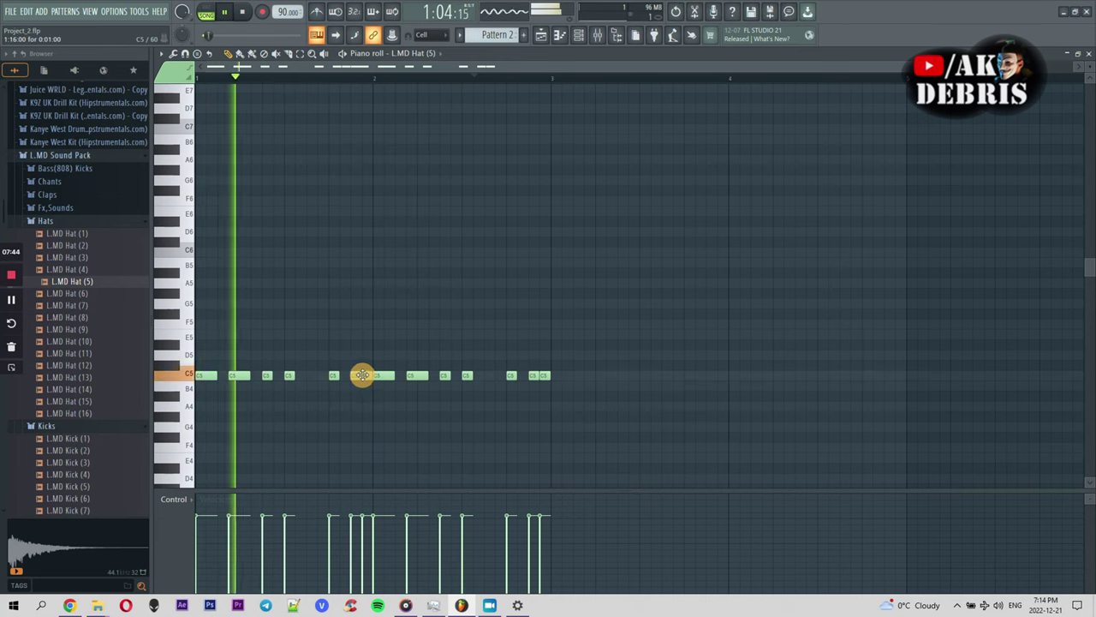
right_click(368, 376)
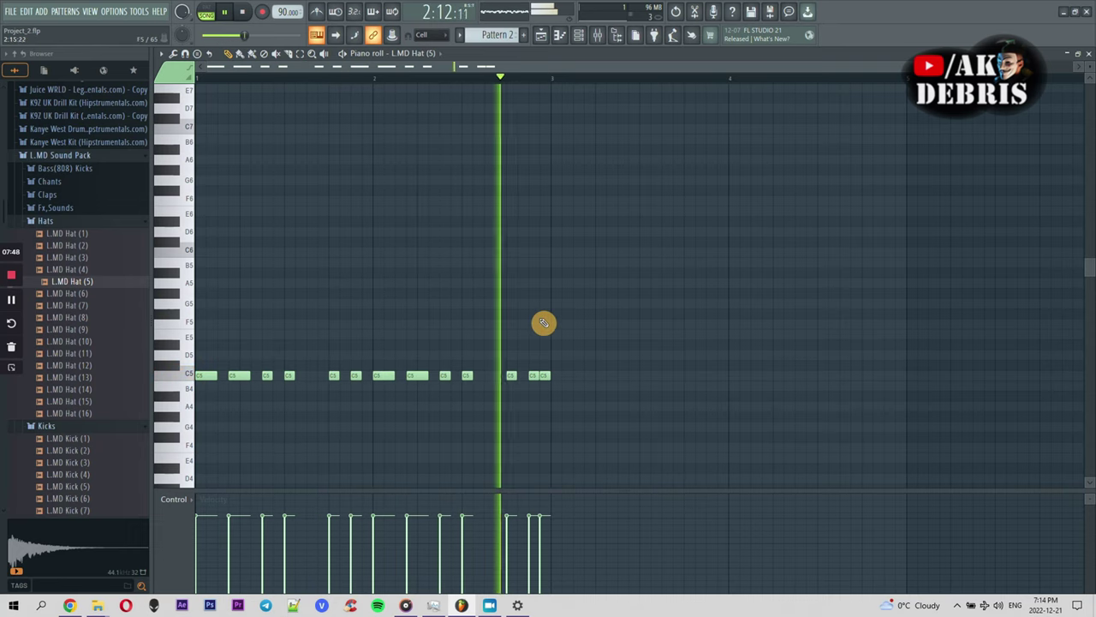
Step: Duplicate the two-bar hi-hat phrase into bars 3 and 4, starting at bar 3, without the last note of bar 2
right_click(534, 376)
right_click(544, 376)
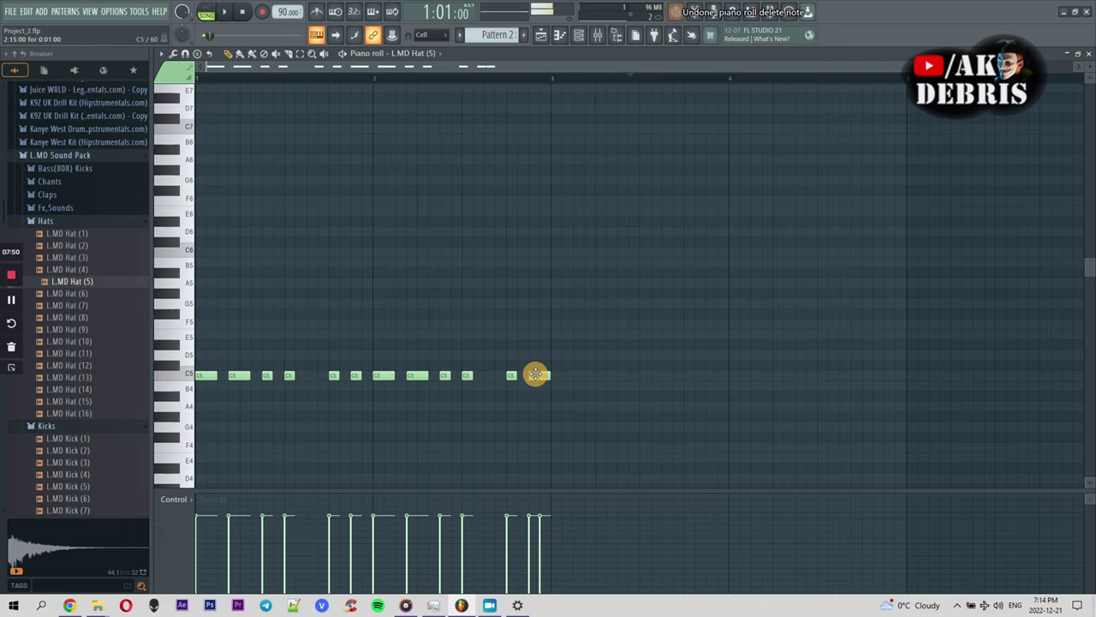
click(536, 375)
key(ctrl+b)
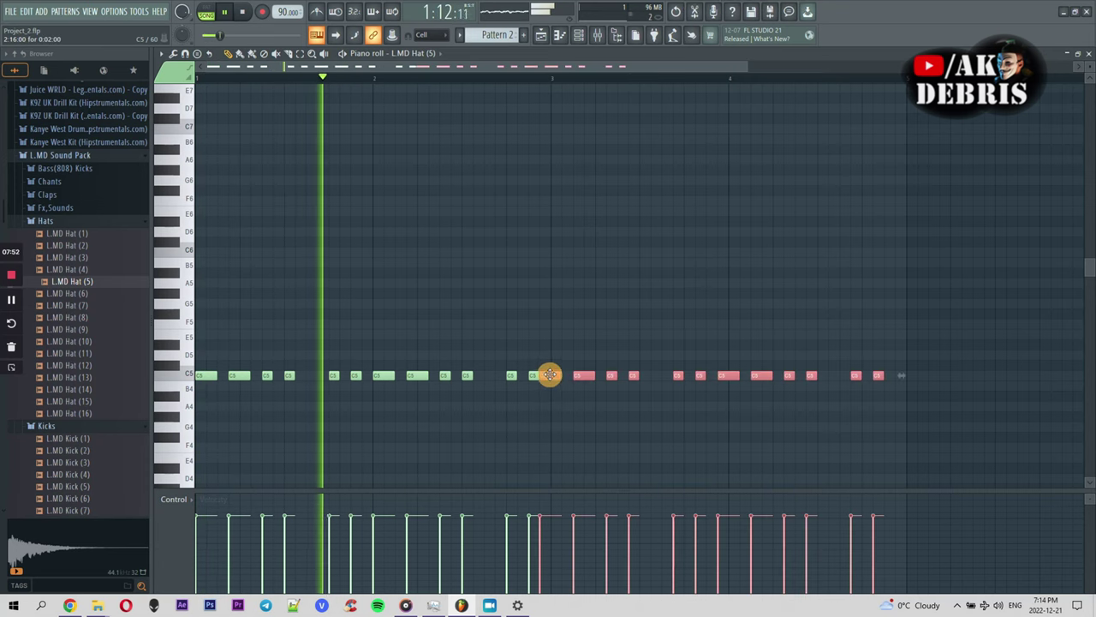
drag(551, 375, 561, 375)
ctrl+click(566, 346)
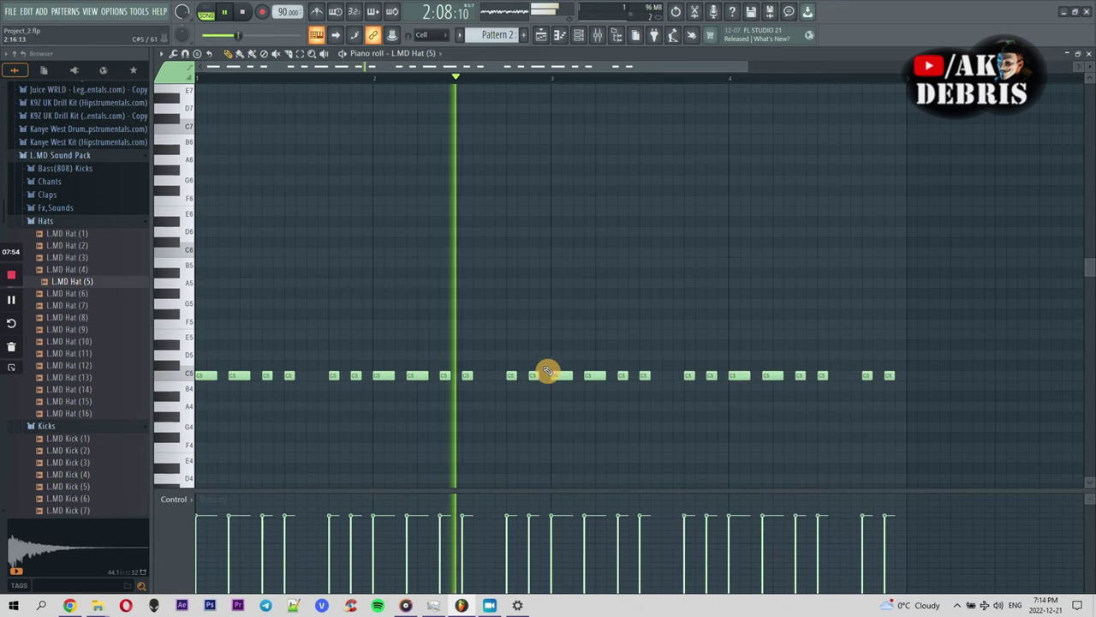
Step: Stop playback, look at the L.MD Hat (5) channel's options in the Channel rack, and return to the Playlist
click(571, 36)
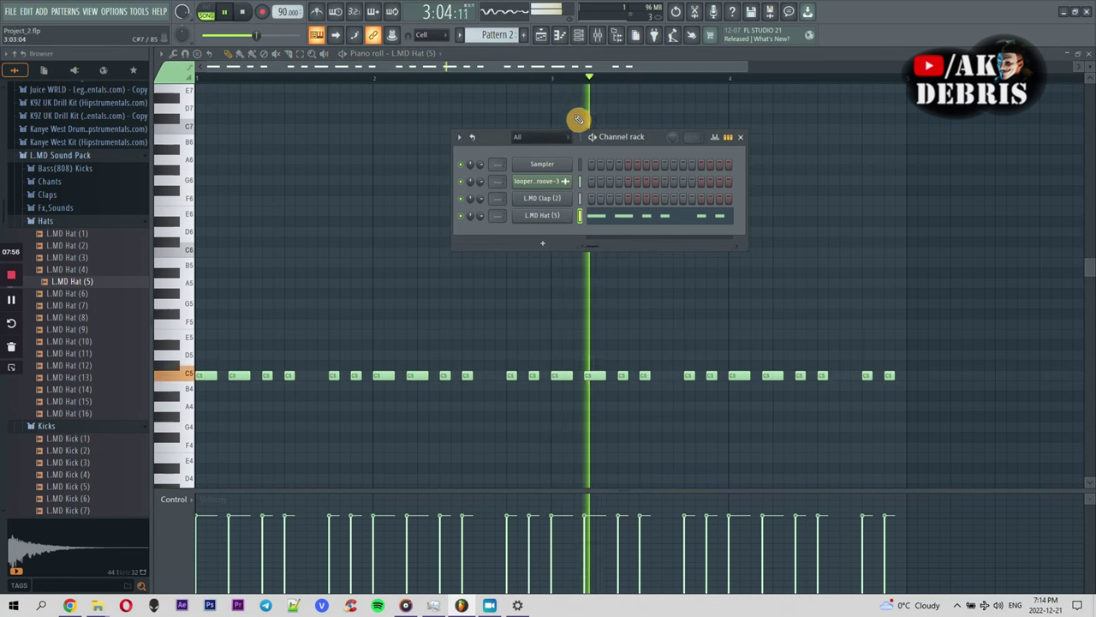
key(space)
right_click(567, 215)
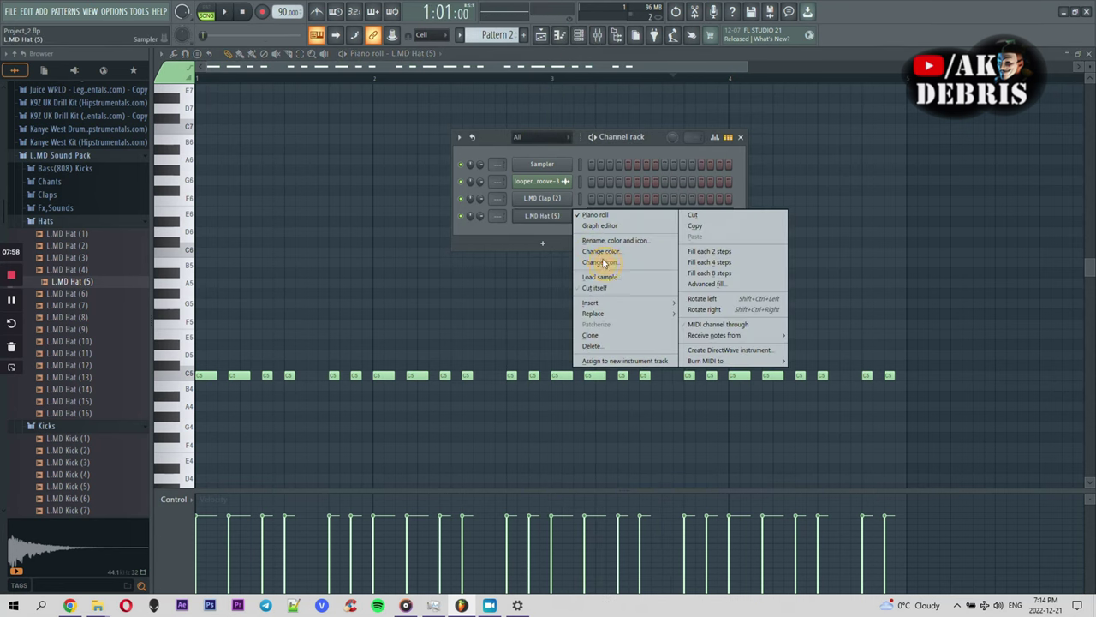
click(542, 35)
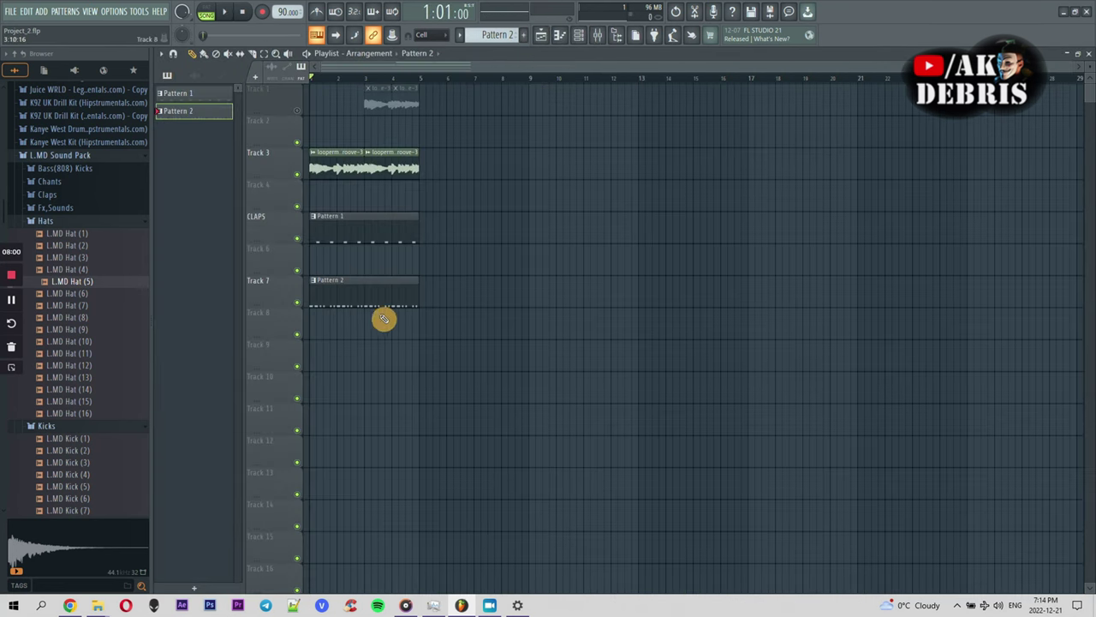
Step: Look through the L.MD Sound Pack's Claps and Kicks folders, auditioning L.MD Clap (2) and L.MD Kick (8)
click(85, 222)
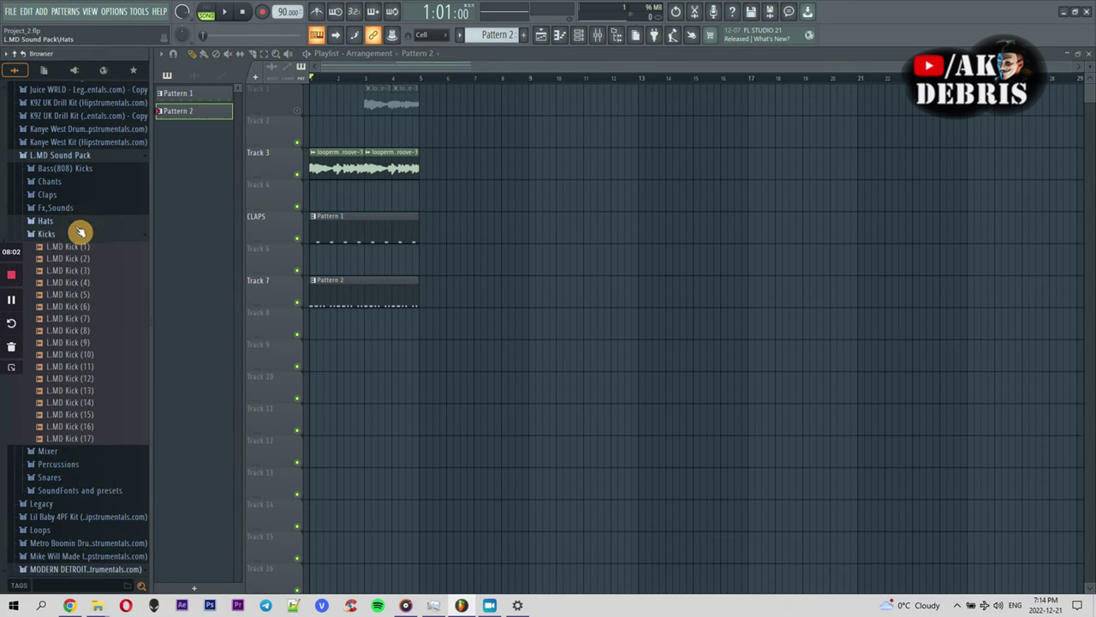
click(80, 235)
click(72, 198)
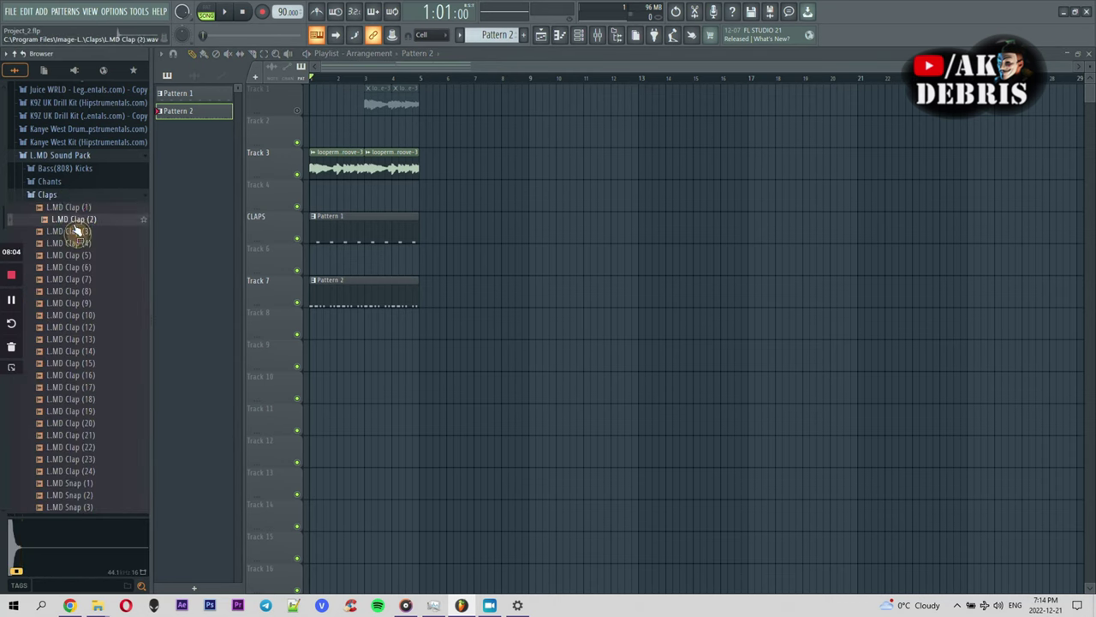
click(76, 198)
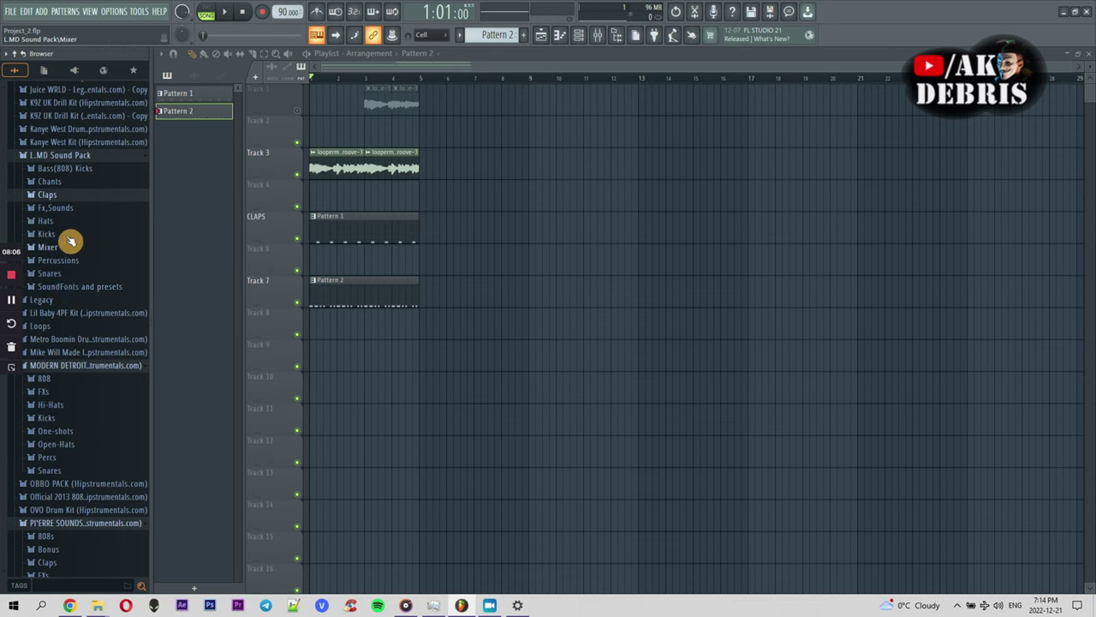
click(70, 235)
click(71, 271)
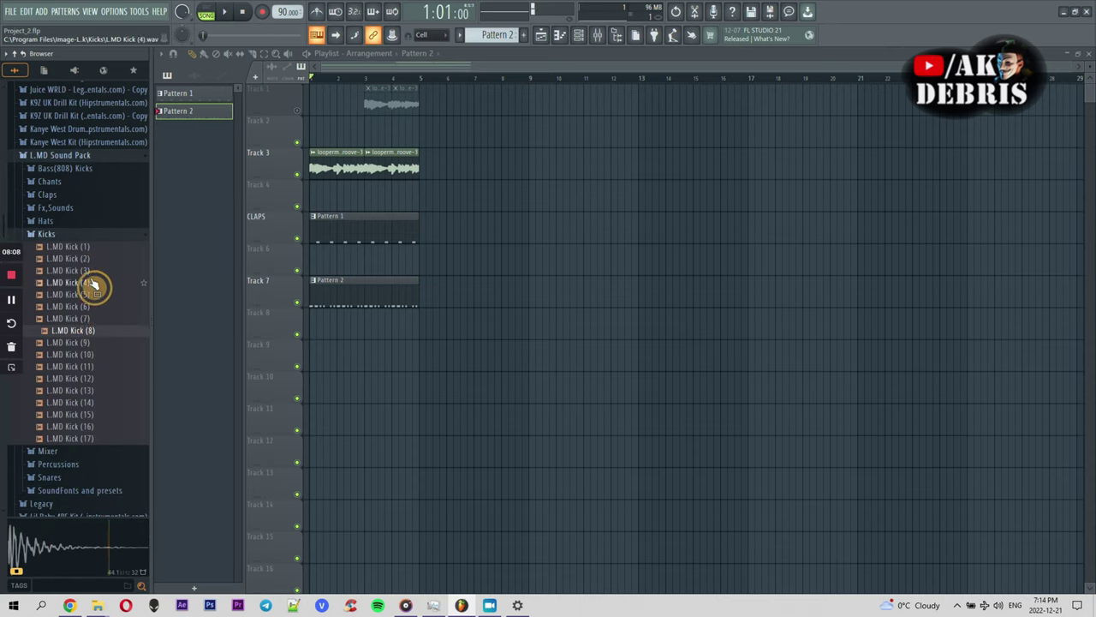
click(107, 237)
Step: Browse the Kanye West Kit and audition samples in its Kicks folder, including kick201 and kick308
click(78, 143)
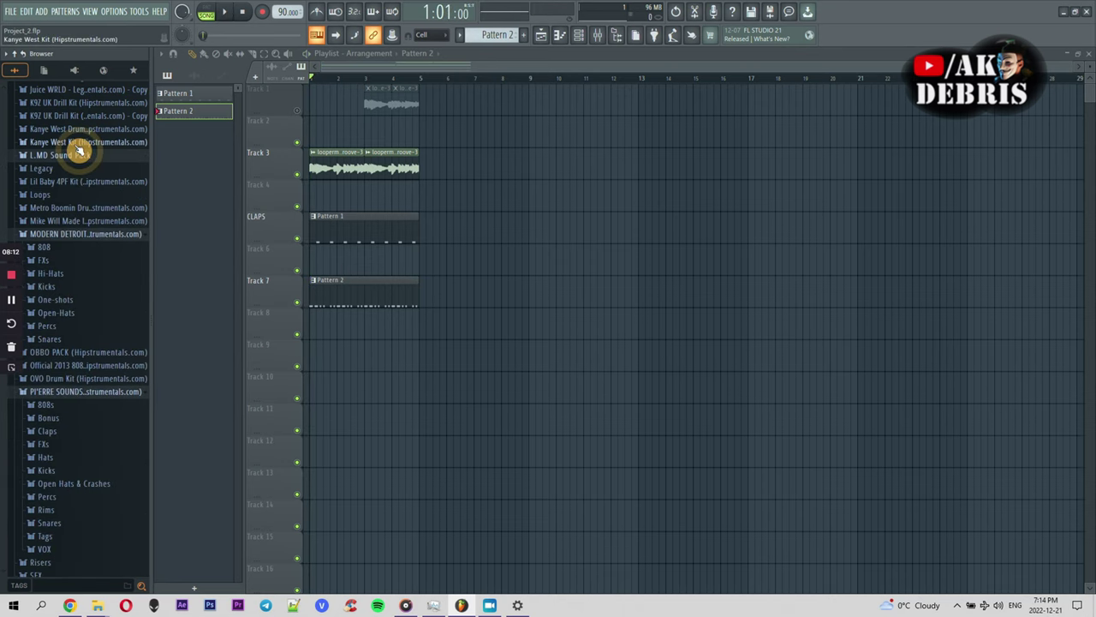
click(76, 235)
click(74, 224)
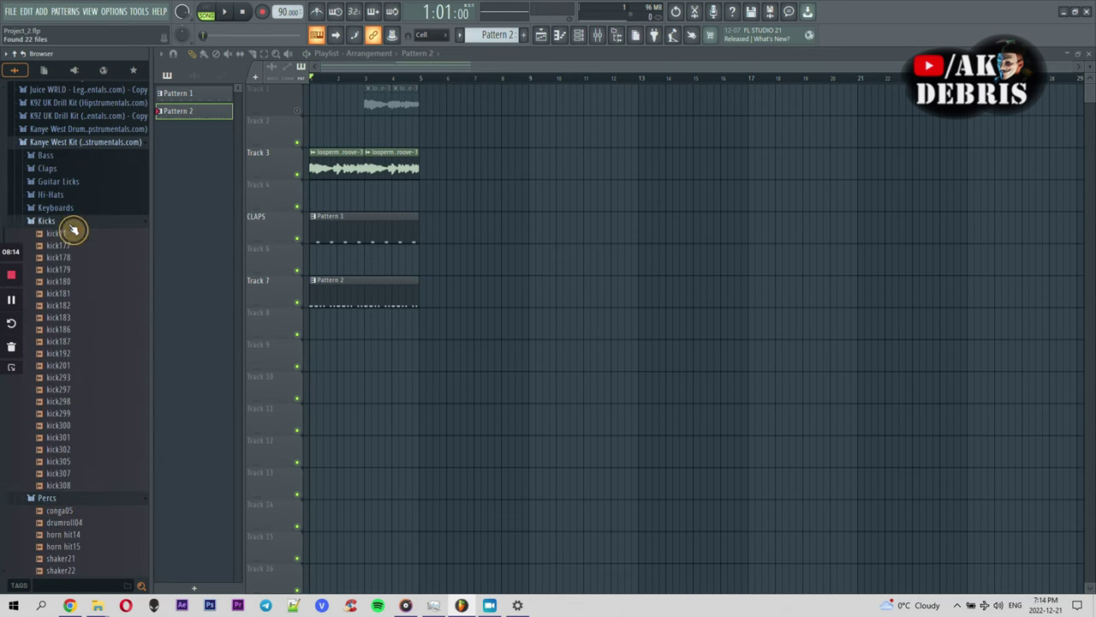
click(74, 247)
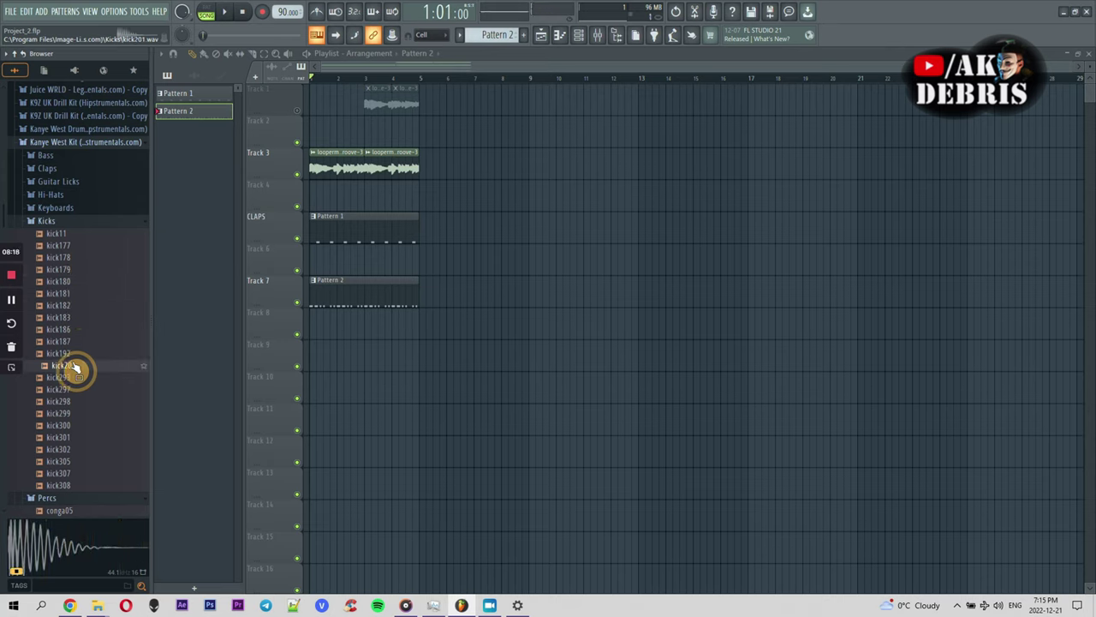
click(82, 235)
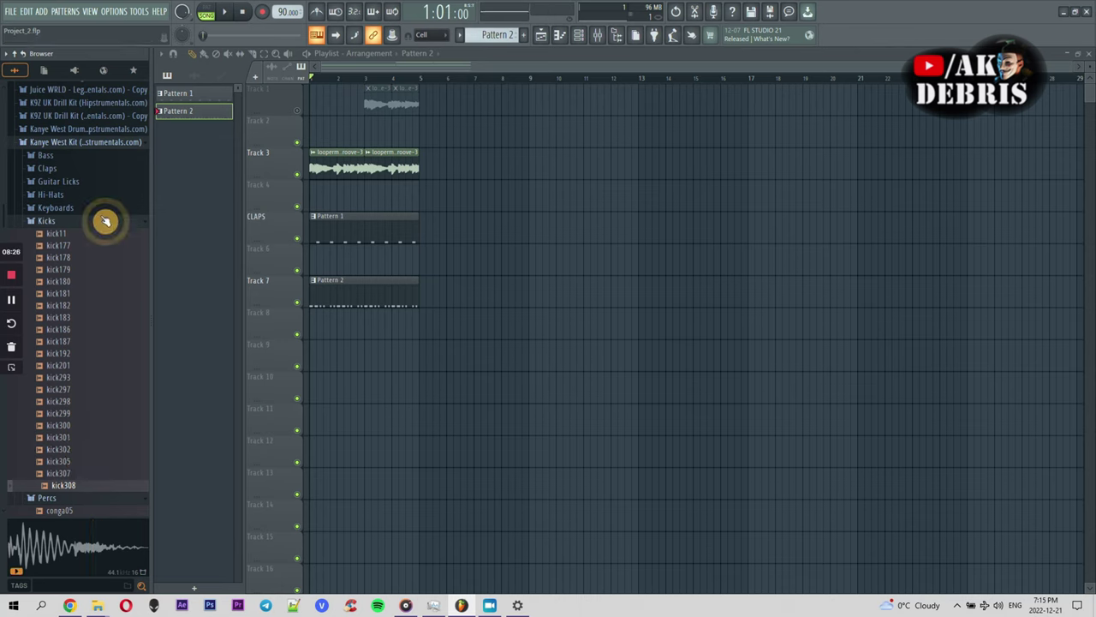
click(94, 210)
Step: Look through the Snare and Percussion folders of the Kanye West Drum Kit 2, auditioning samples such as P (4)
click(76, 130)
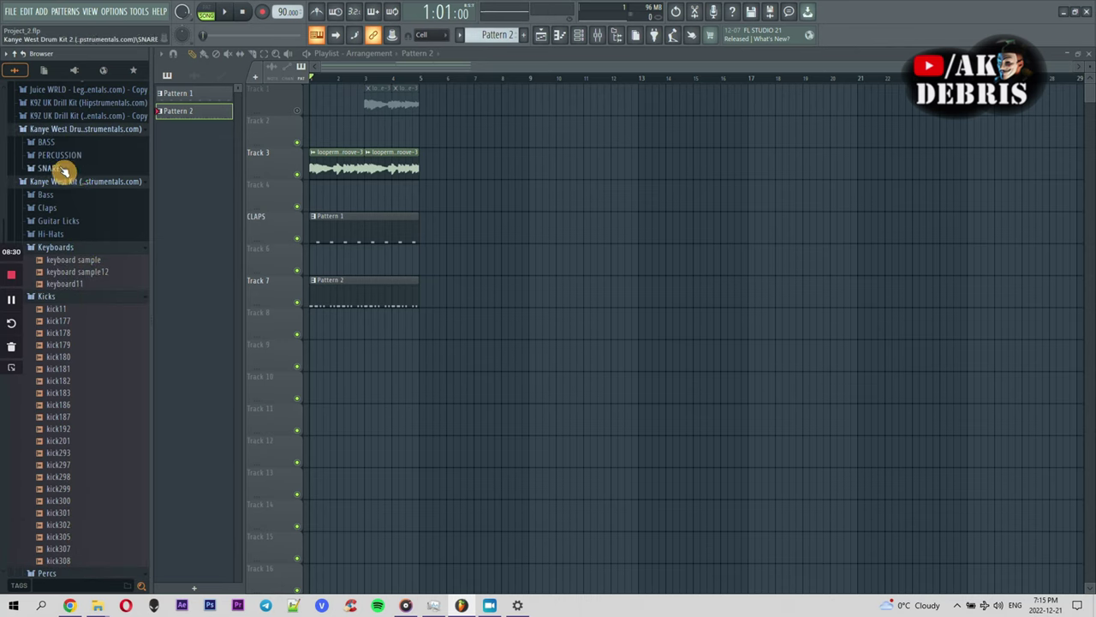
click(51, 167)
click(61, 218)
click(65, 156)
click(73, 181)
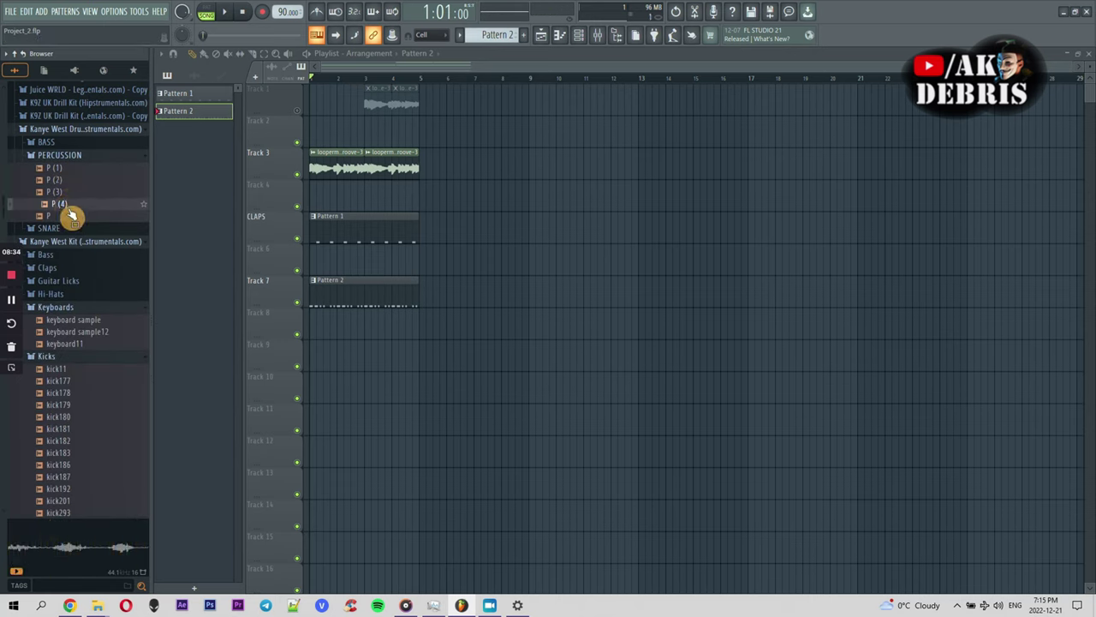
click(74, 143)
click(74, 167)
click(74, 204)
click(74, 250)
click(74, 129)
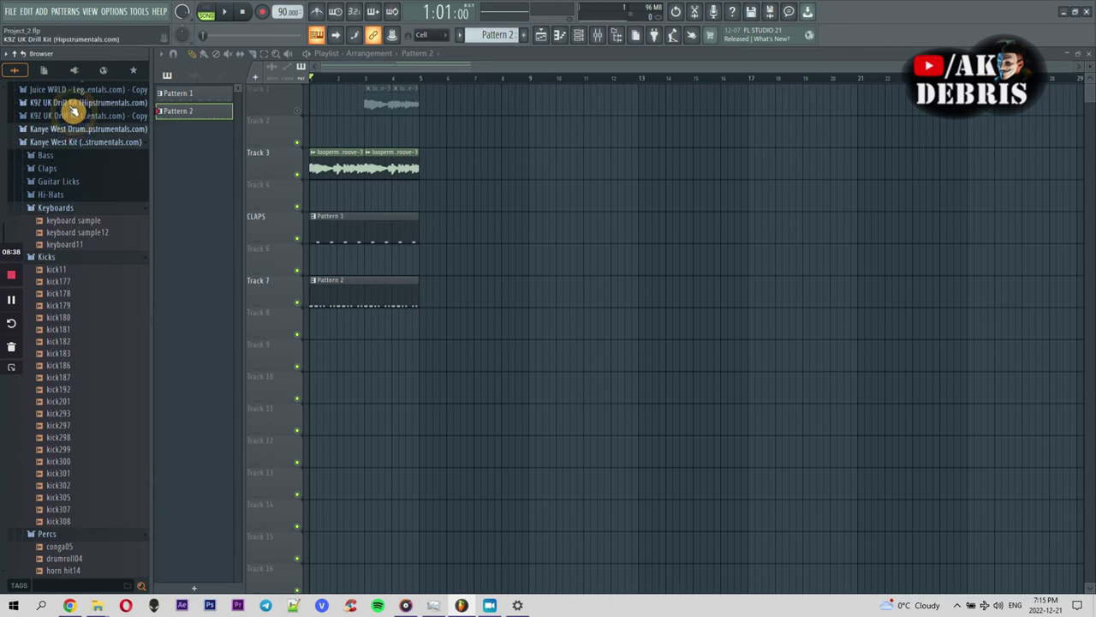
Step: Audition Detroit Clap (8) and Detroit Clap (7) from the D E T R O I T Drum kit against the playing arrangement
scroll(74, 111, up, 5)
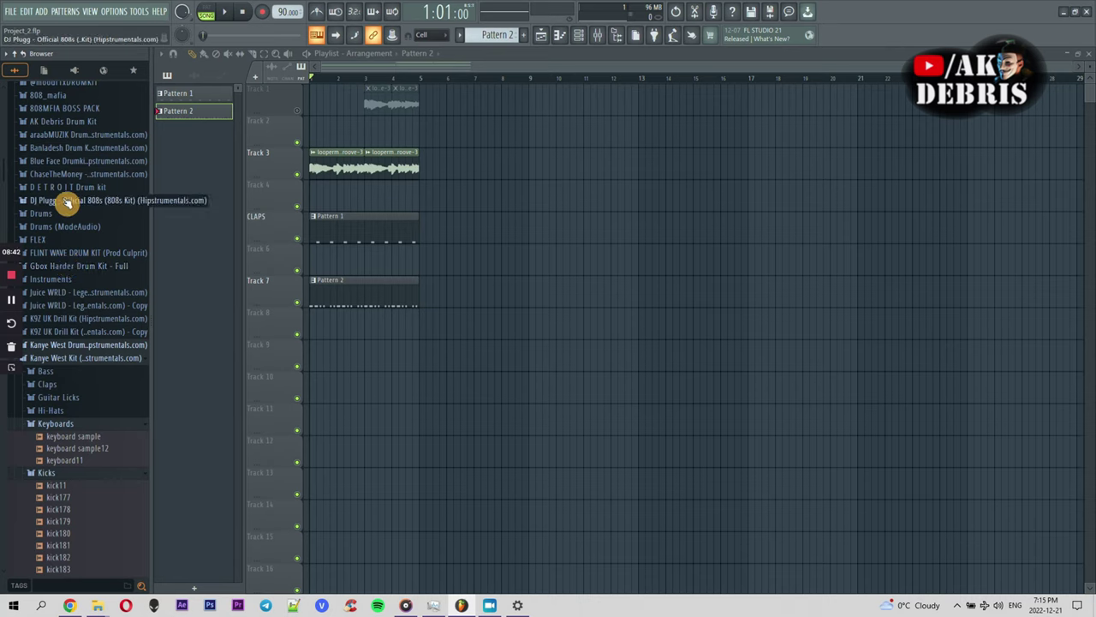
click(64, 188)
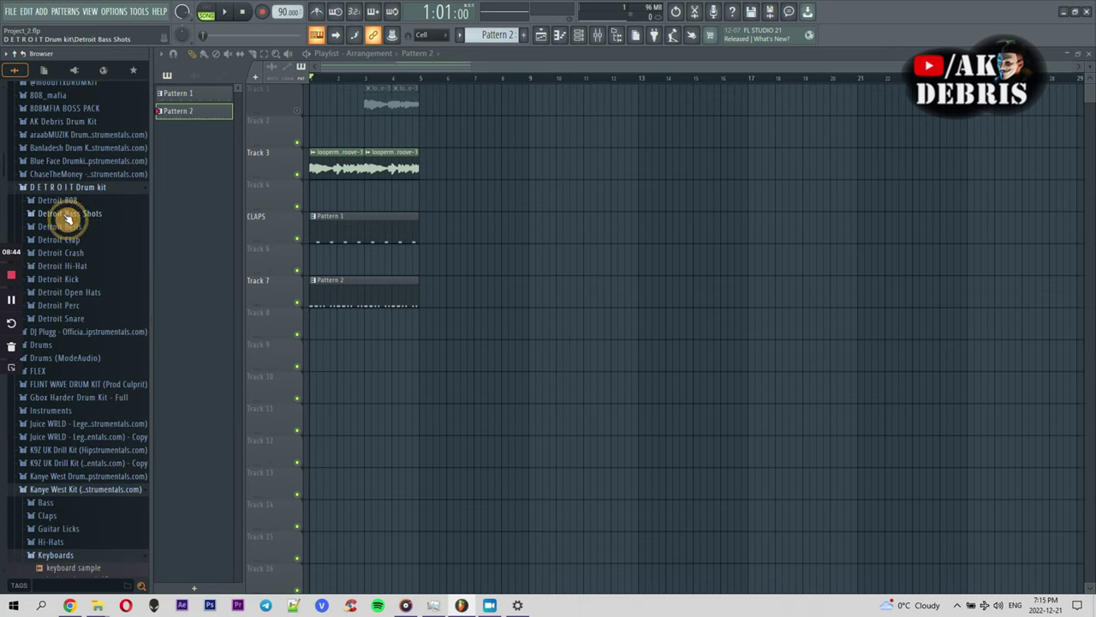
click(70, 244)
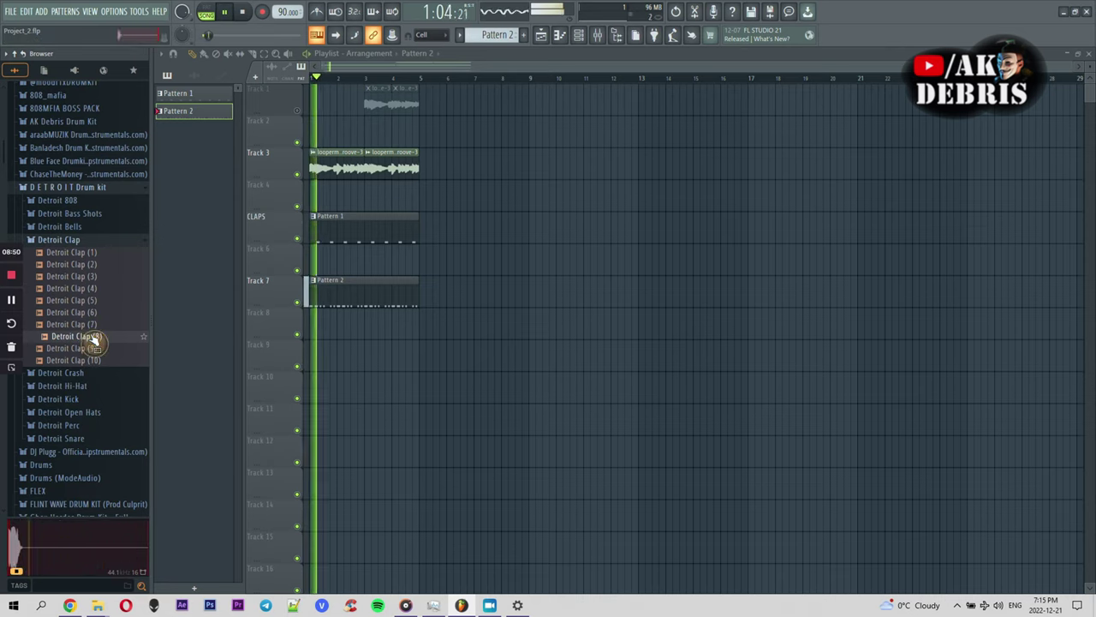
key(Up)
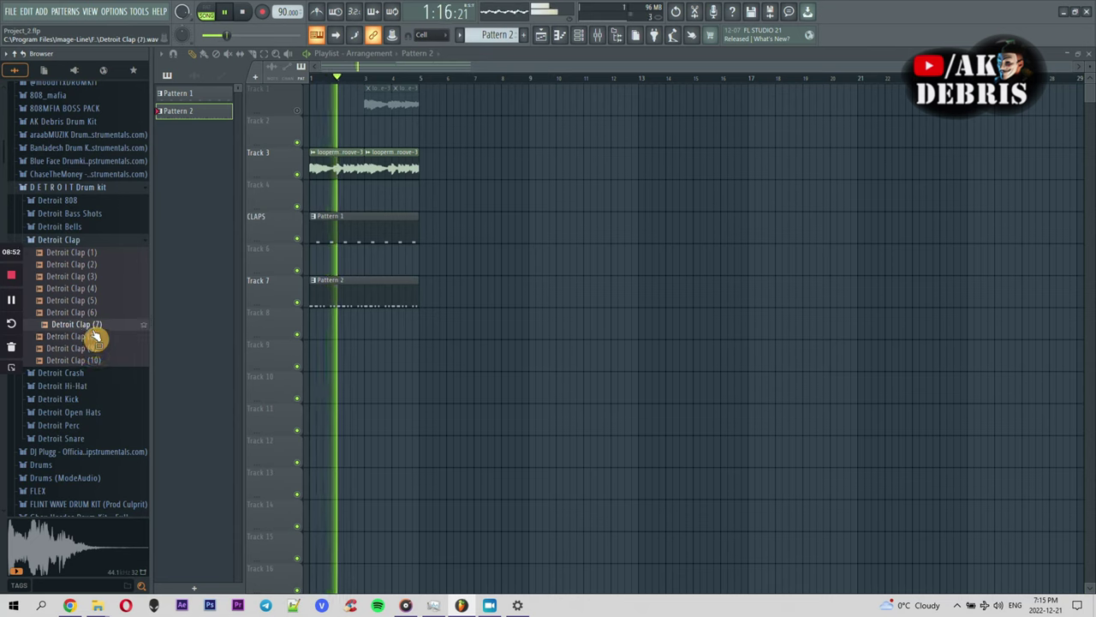
Step: Audition the Detroit Bells samples, add Detroit Bell (4) as a new channel in the Channel rack, and stop playback
click(83, 238)
click(83, 229)
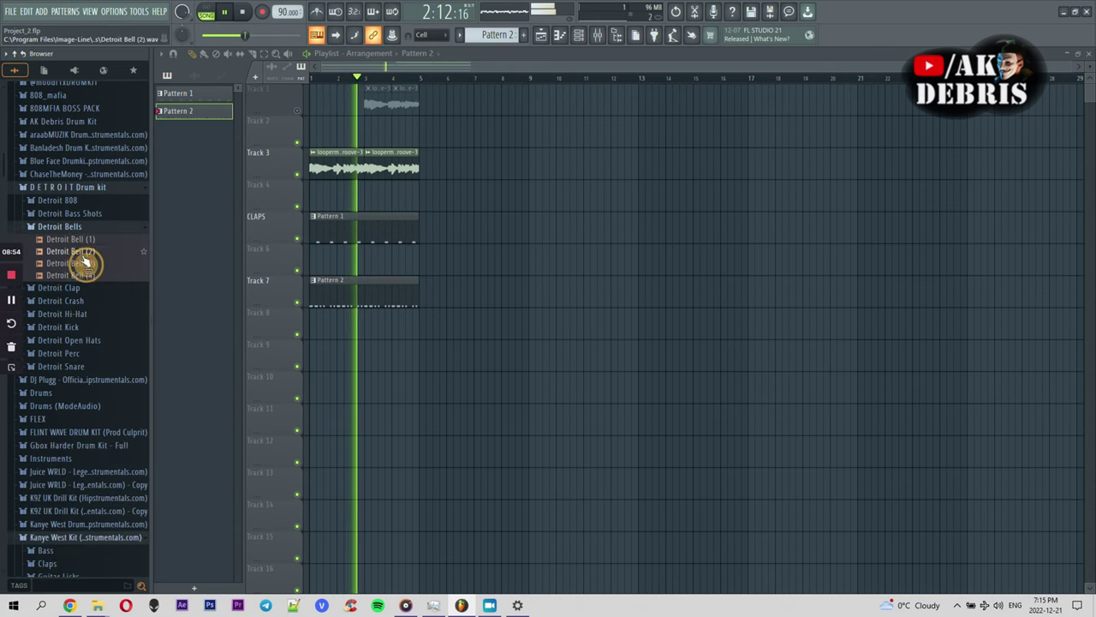
click(86, 275)
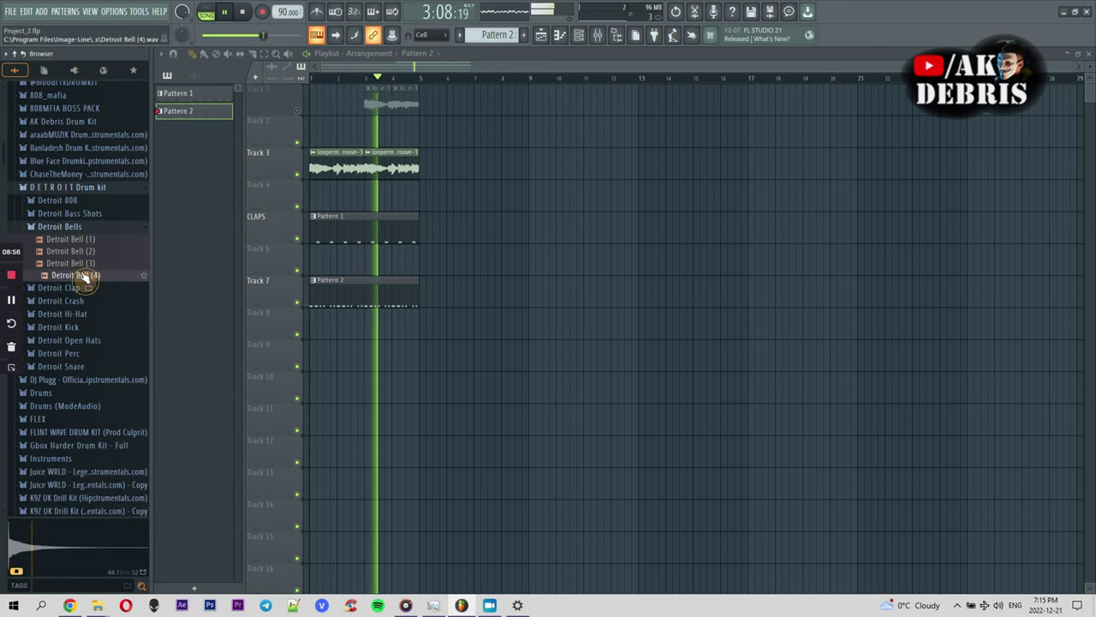
click(565, 38)
drag(94, 275, 555, 235)
key(space)
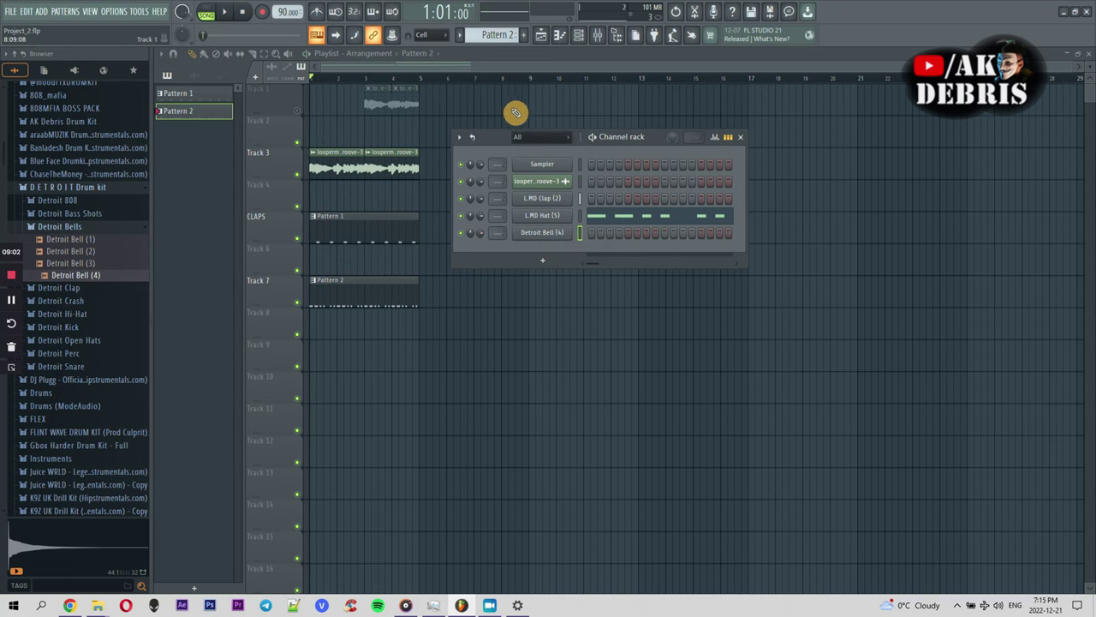
Step: Create a new empty pattern, Pattern 3, and open the piano roll of the Detroit Bell (4) channel
click(530, 35)
right_click(557, 241)
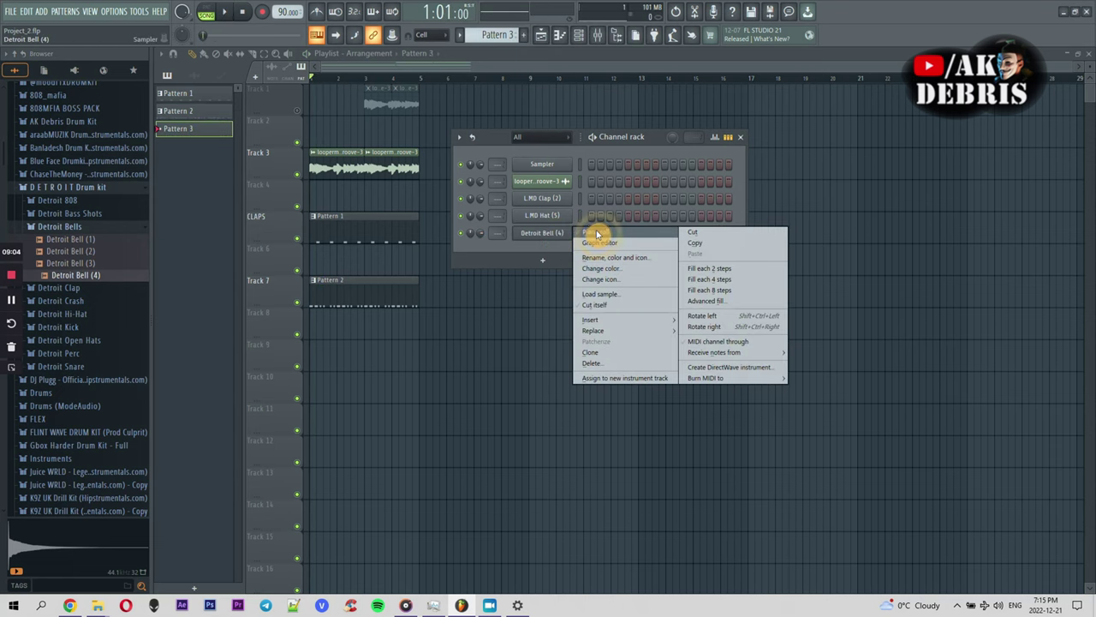
click(599, 246)
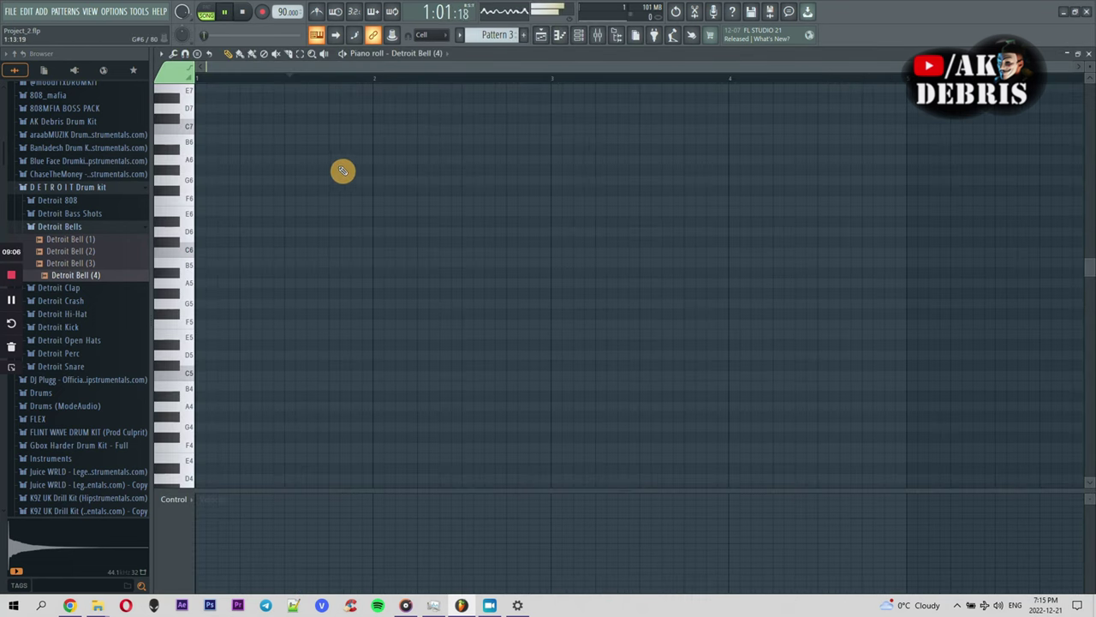
Step: Switch to the browser, look up the key of the Bell Groove 3 loop on its Looperman page, and return to FL Studio
click(71, 605)
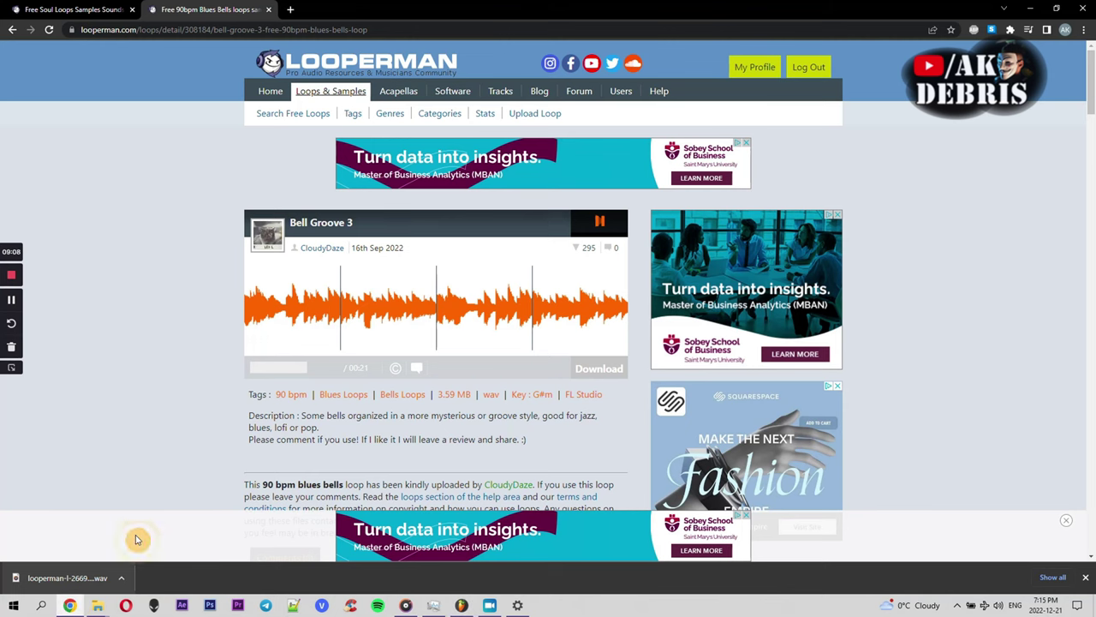
scroll(510, 336, down, 1)
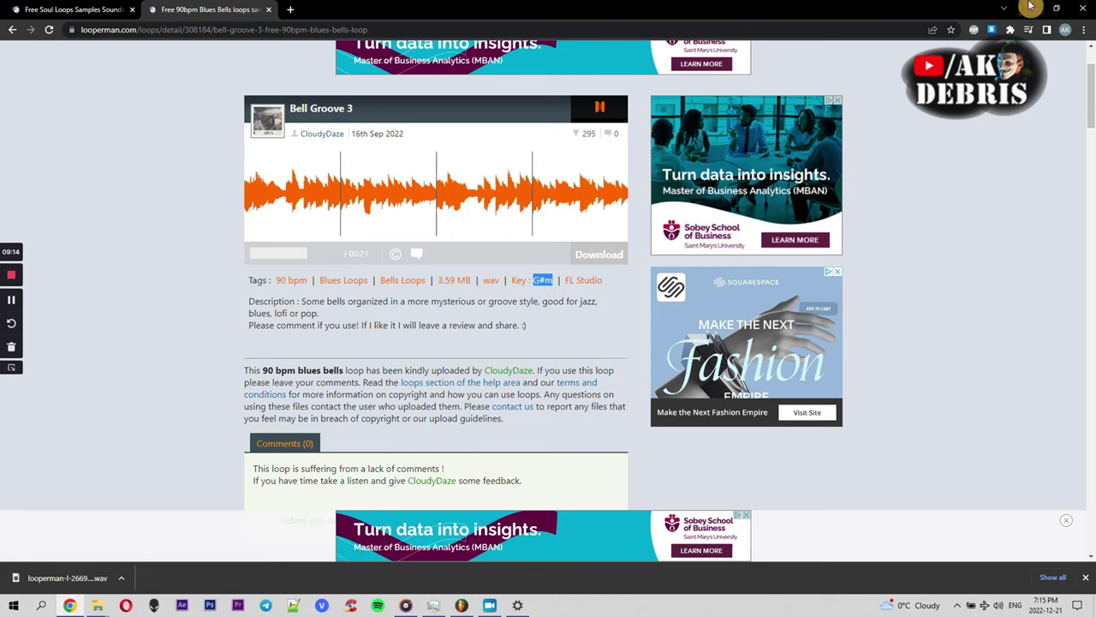
click(1030, 7)
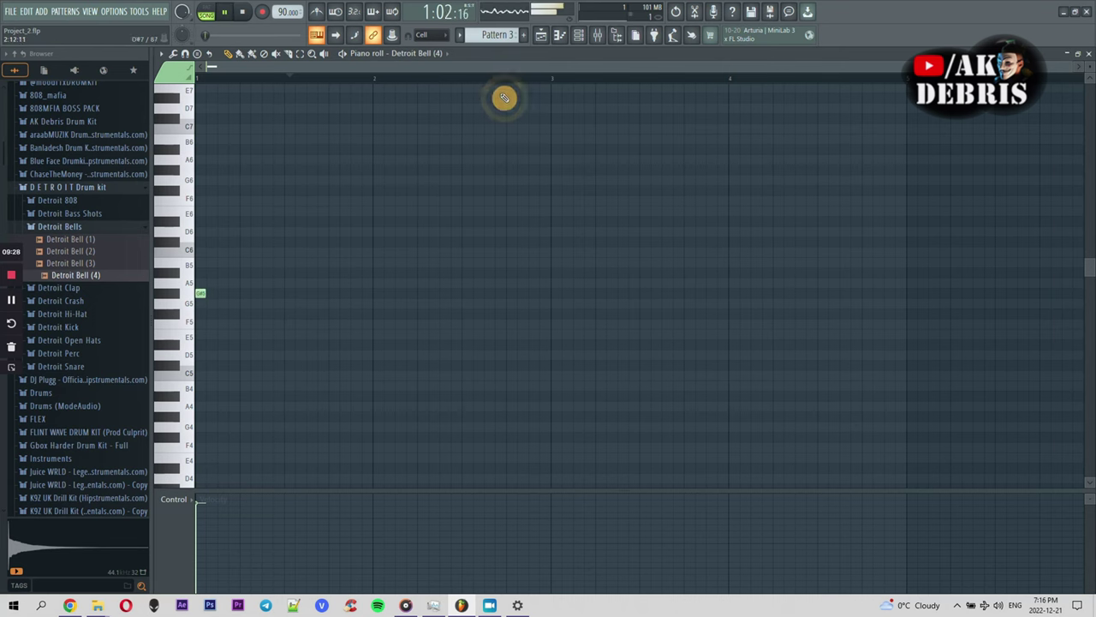
Step: Place Pattern 3 at the start of Track 9 in the playlist, play it briefly, and reopen its piano roll
key(space)
click(533, 39)
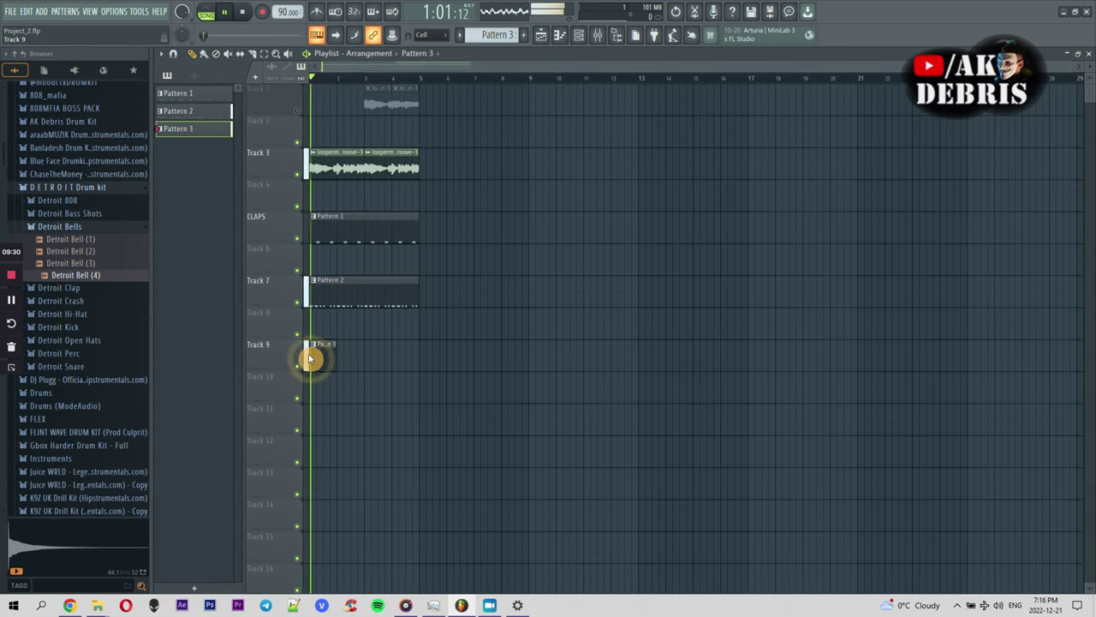
double_click(310, 358)
key(space)
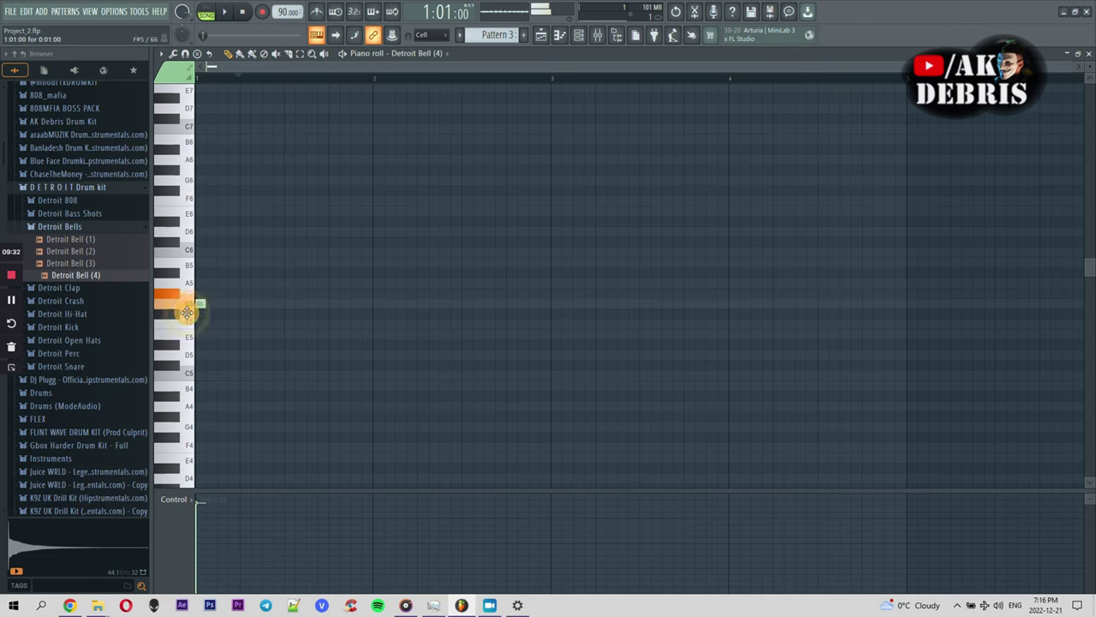
Step: Test the opening bell note at different pitches against the loop, including G5 and A5, and settle on F#5
key(space)
key(space)
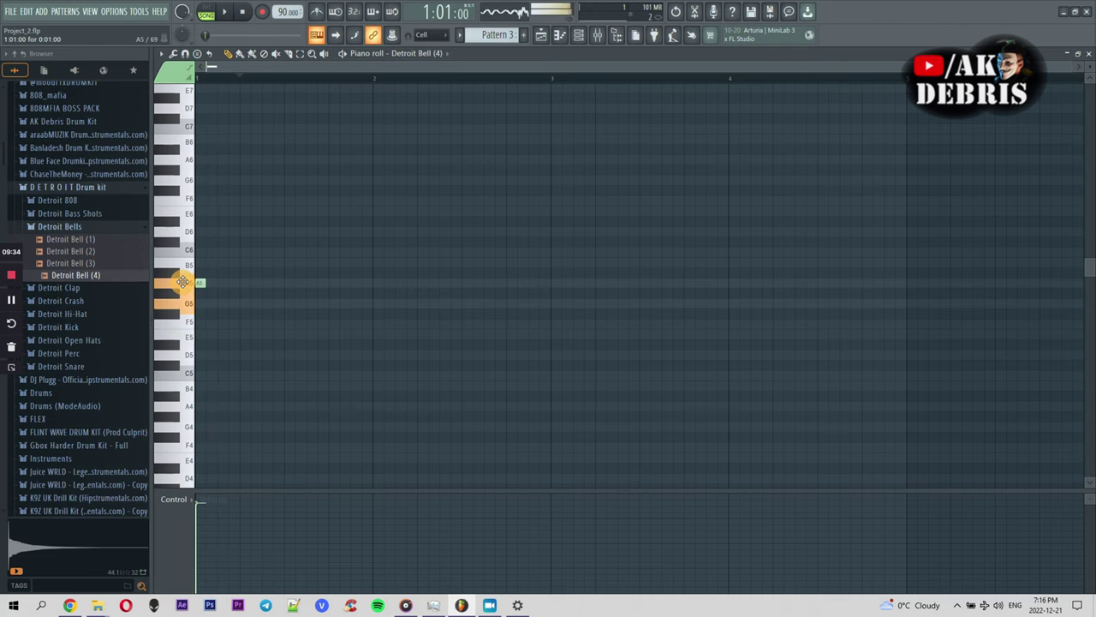
key(space)
key(space)
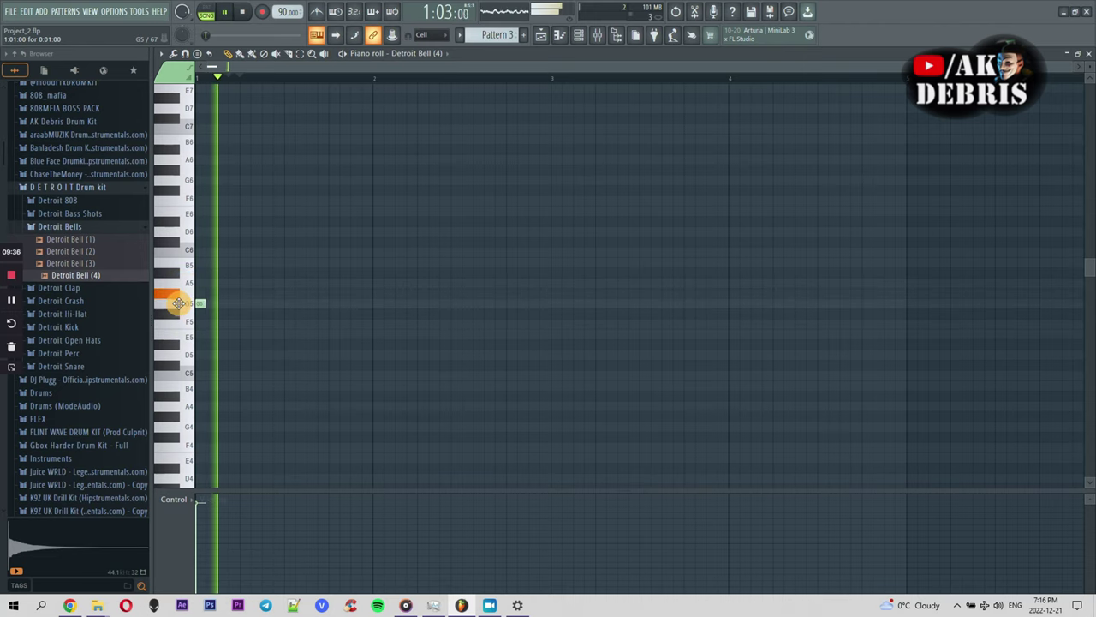
key(space)
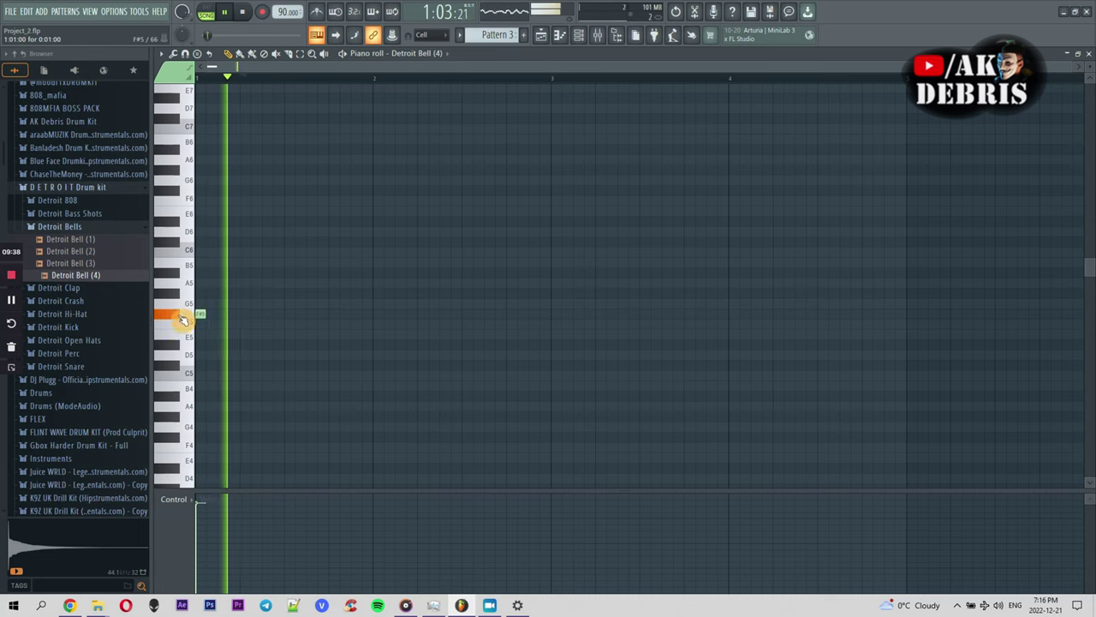
Step: Repeat the bell note at bar 2, raise both to F#6, and add A6 notes midway through bars 1 and 2
click(375, 314)
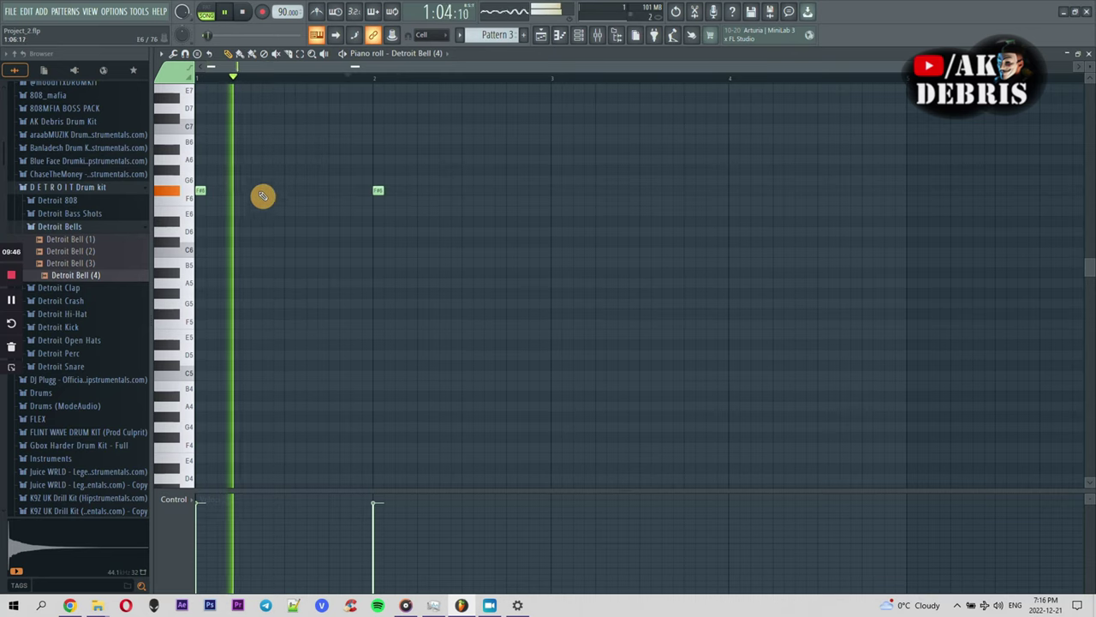
click(288, 166)
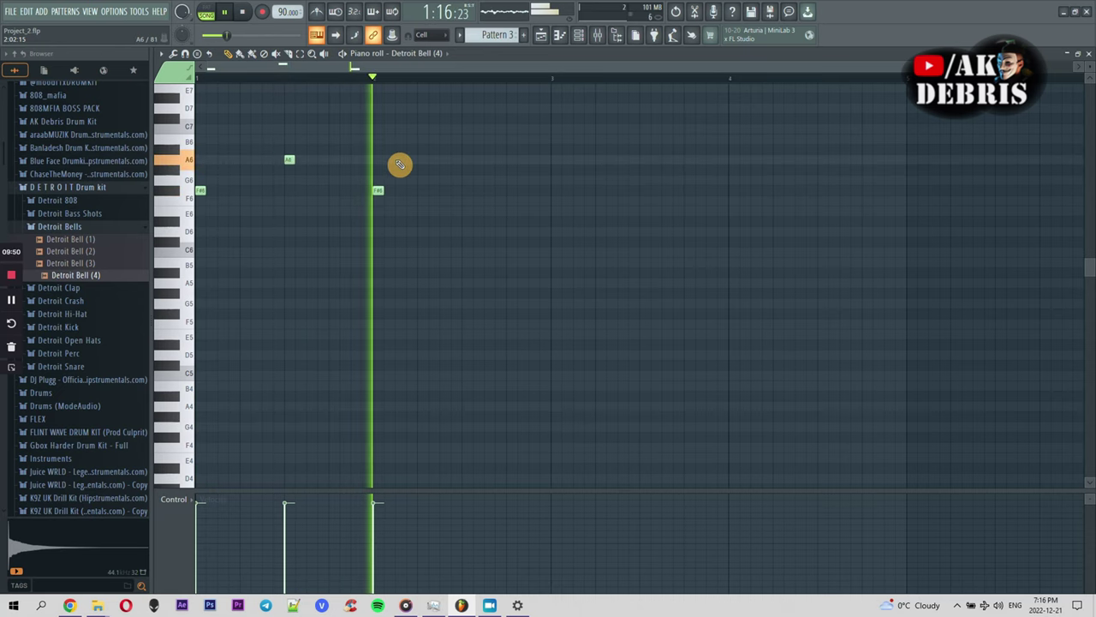
click(467, 159)
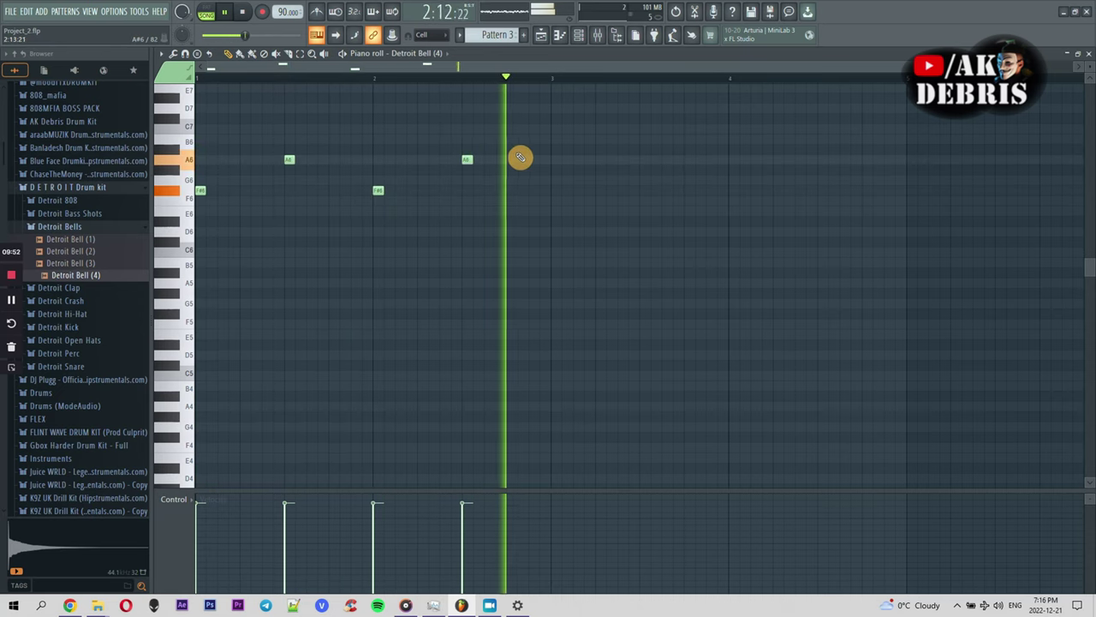
Step: Move the A6 note of bar 1 to just before bar 2 and transpose all bell notes down two octaves
drag(289, 160, 331, 161)
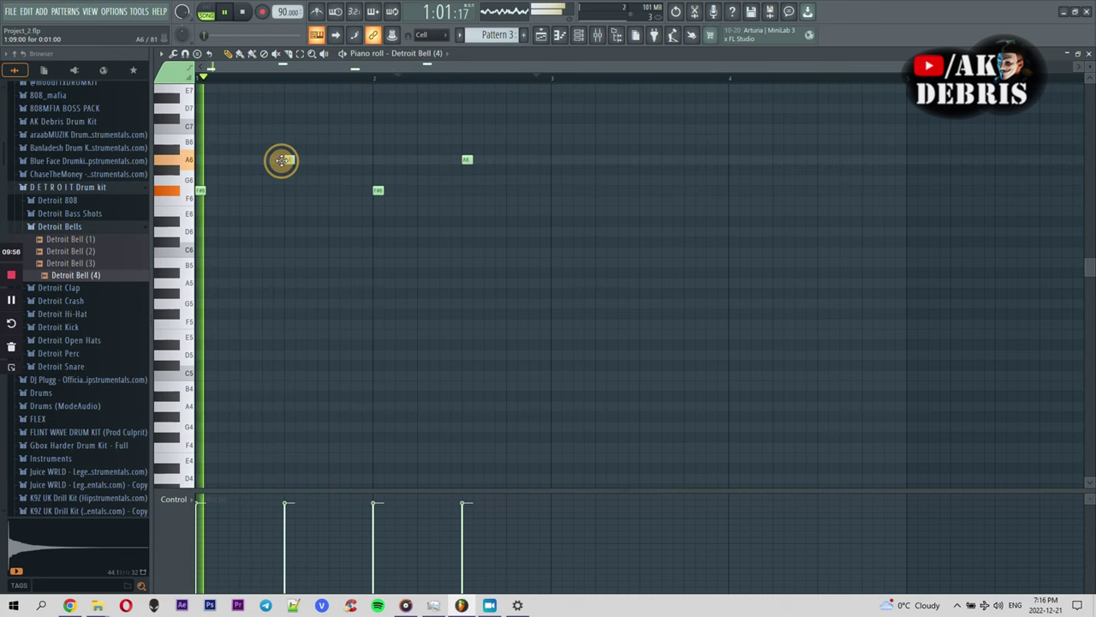
drag(288, 160, 356, 160)
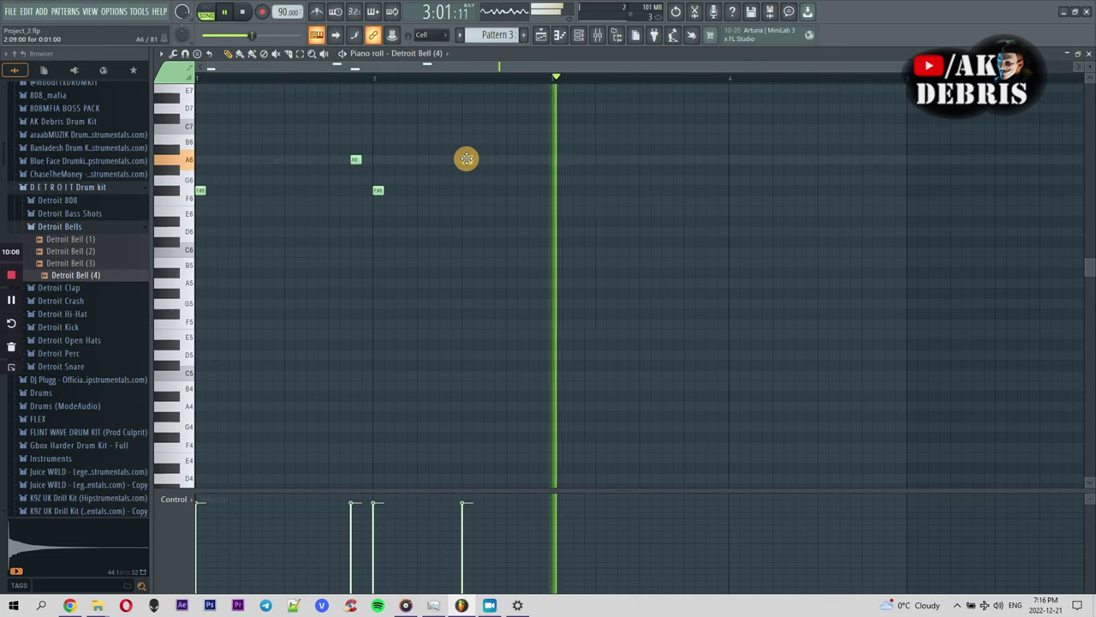
key(ctrl+Down)
key(ctrl+Down)
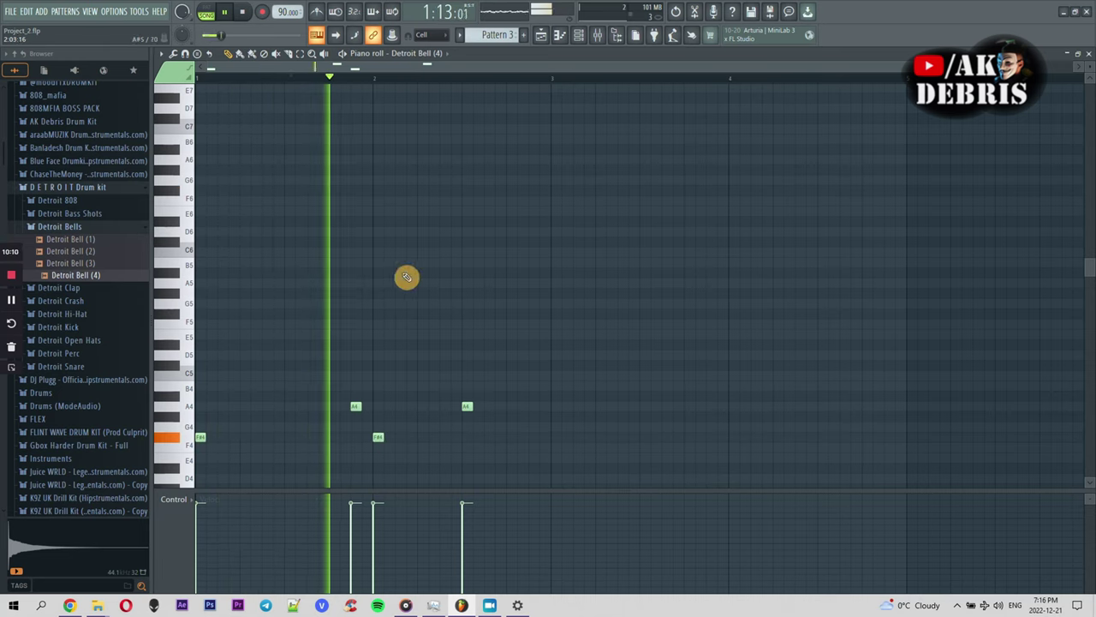
Step: Enable Cut itself for the Detroit Bell (4) channel and play the arrangement from its piano roll
key(space)
key(F6)
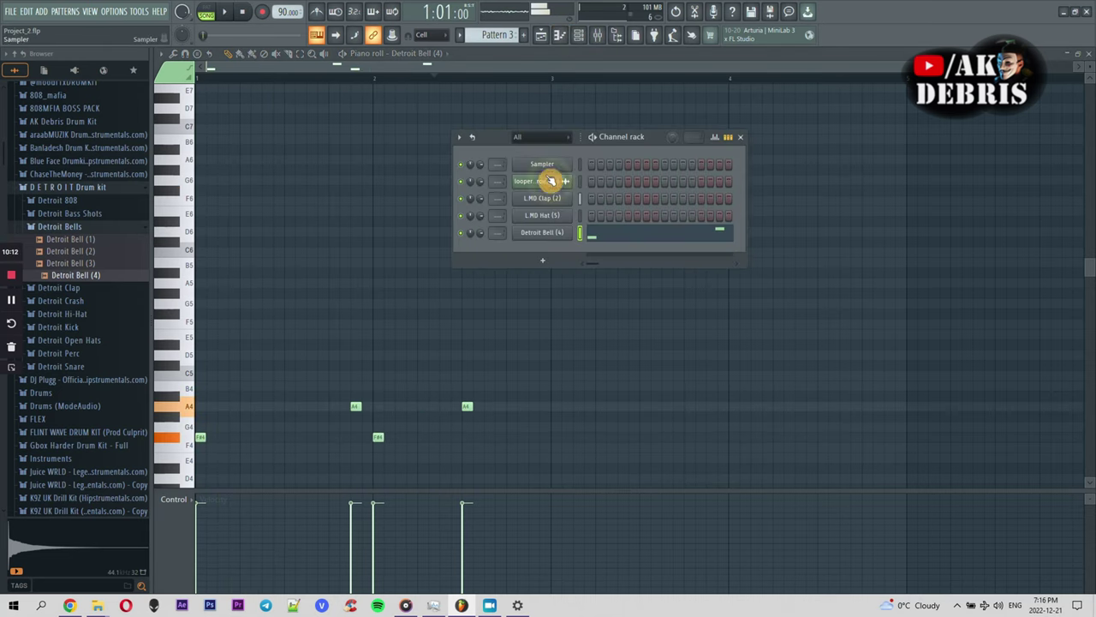
right_click(551, 242)
click(588, 304)
right_click(568, 257)
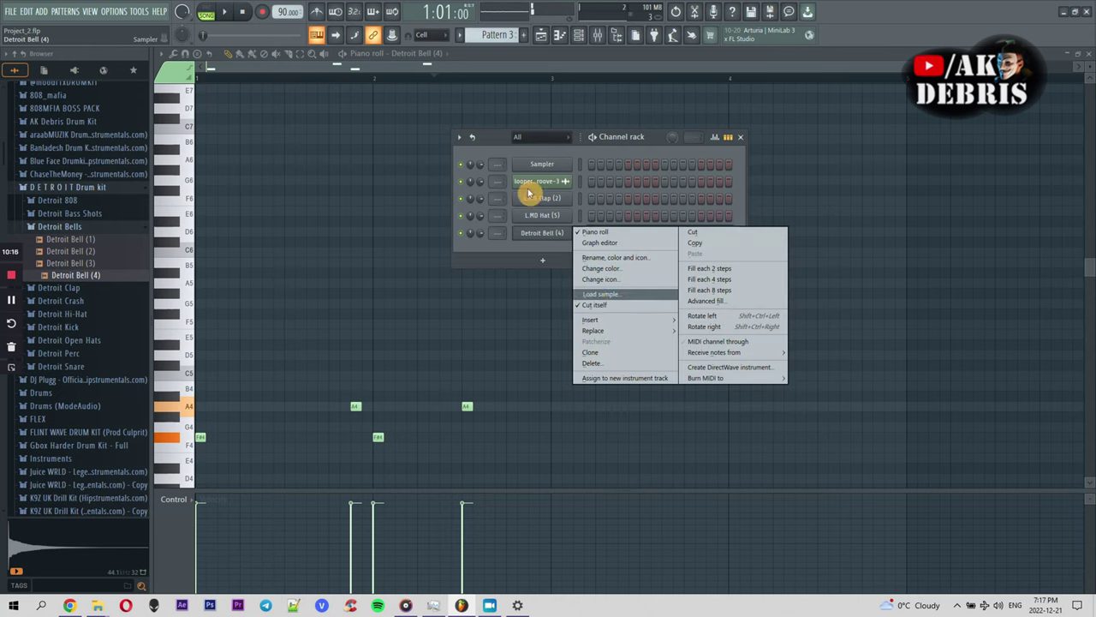
click(478, 83)
key(space)
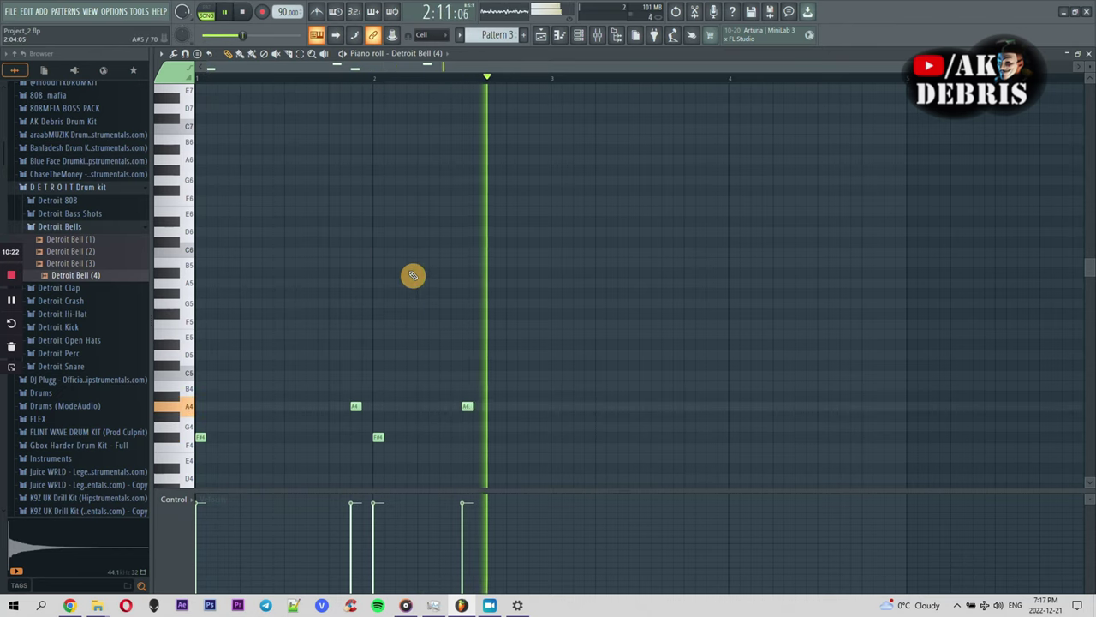
Step: Delete the A4 note in bar 2 and add an F#4 note midway through bar 1, trying it at higher pitches such as C5
right_click(468, 407)
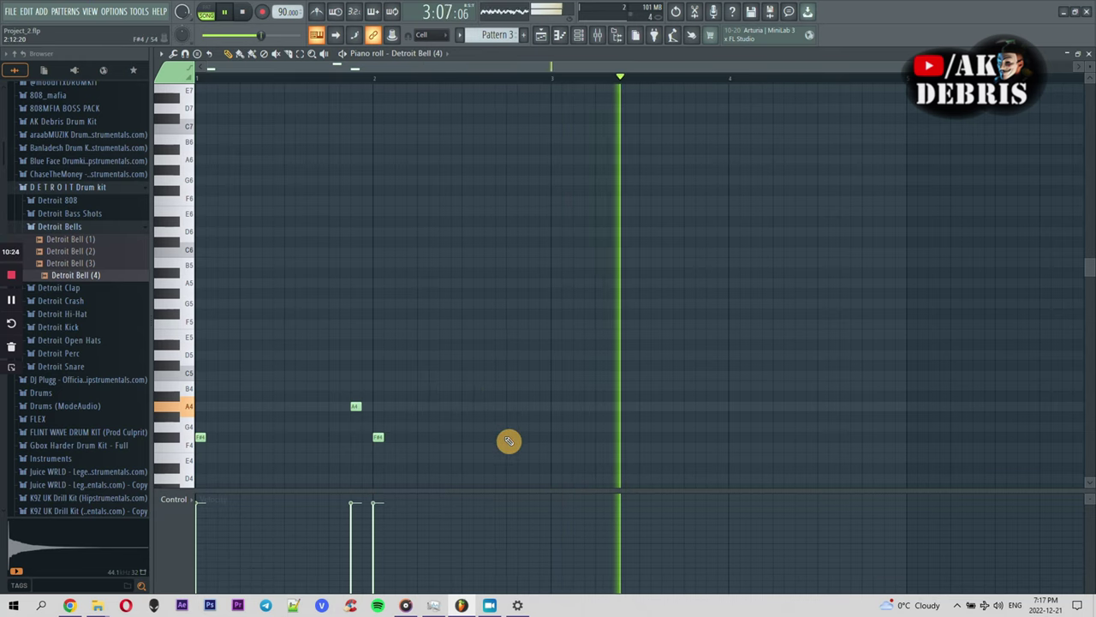
key(space)
click(288, 437)
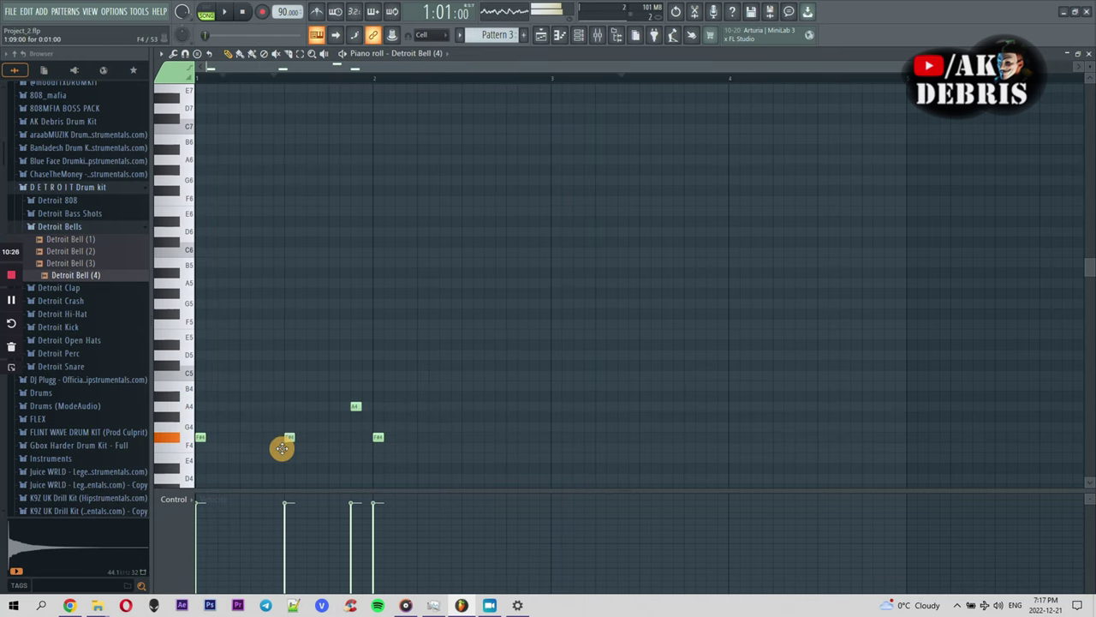
drag(281, 461, 284, 396)
key(space)
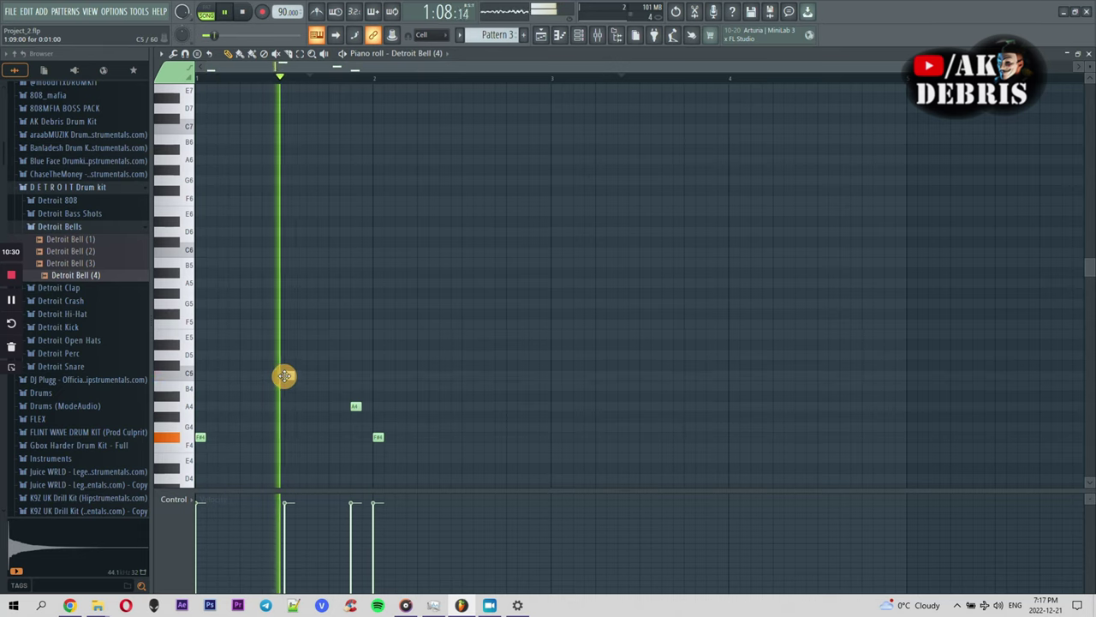
drag(284, 362, 291, 433)
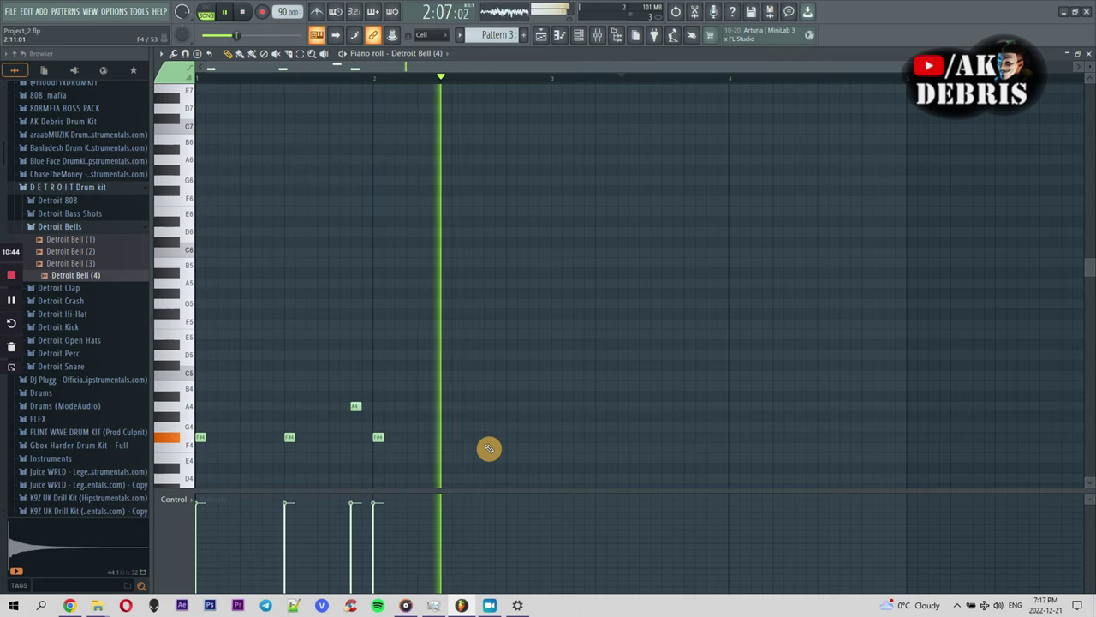
Step: Re-enter the F#4 note at the start of bar 2 and add another F#4 midway through that bar
key(space)
key(space)
right_click(378, 439)
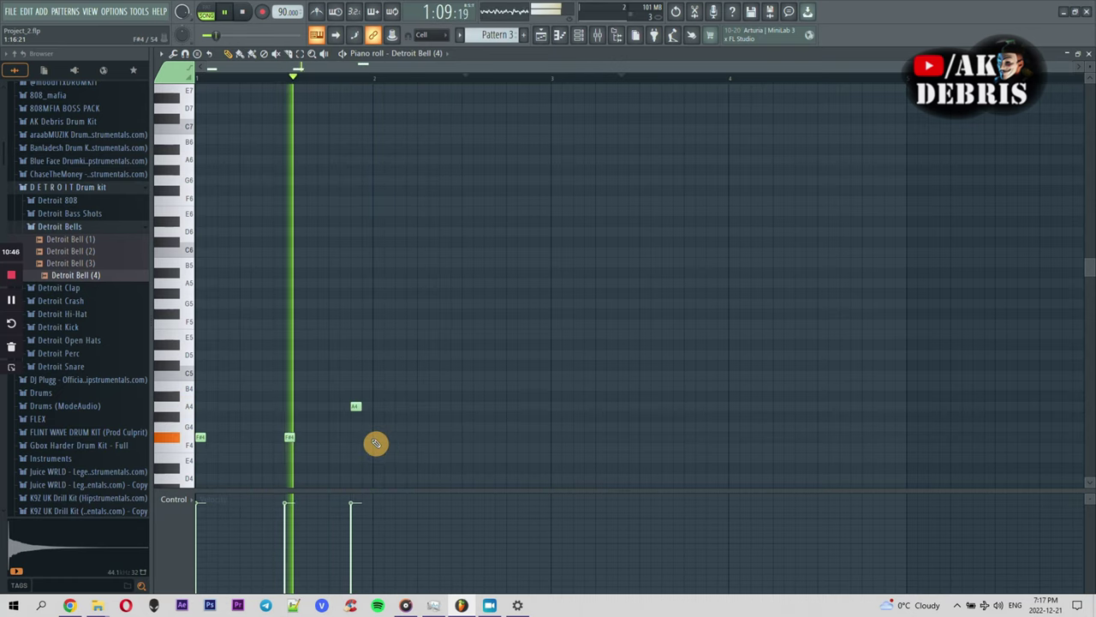
click(382, 438)
click(468, 439)
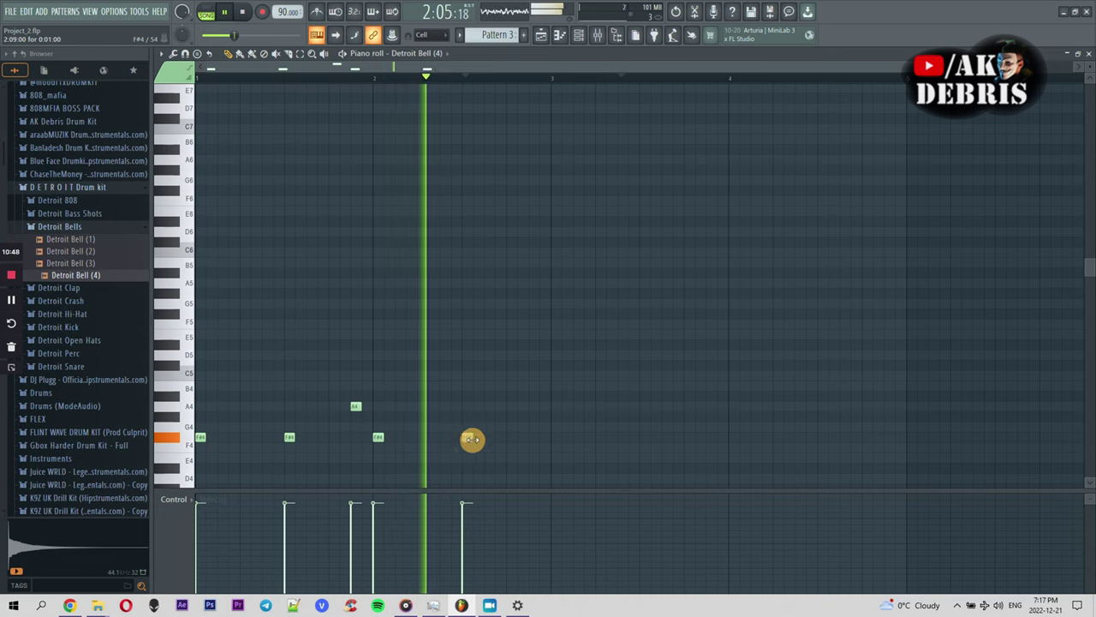
Step: Finish bar 2 with an F#4 note on its fourth beat followed closely by an A4 note
click(512, 410)
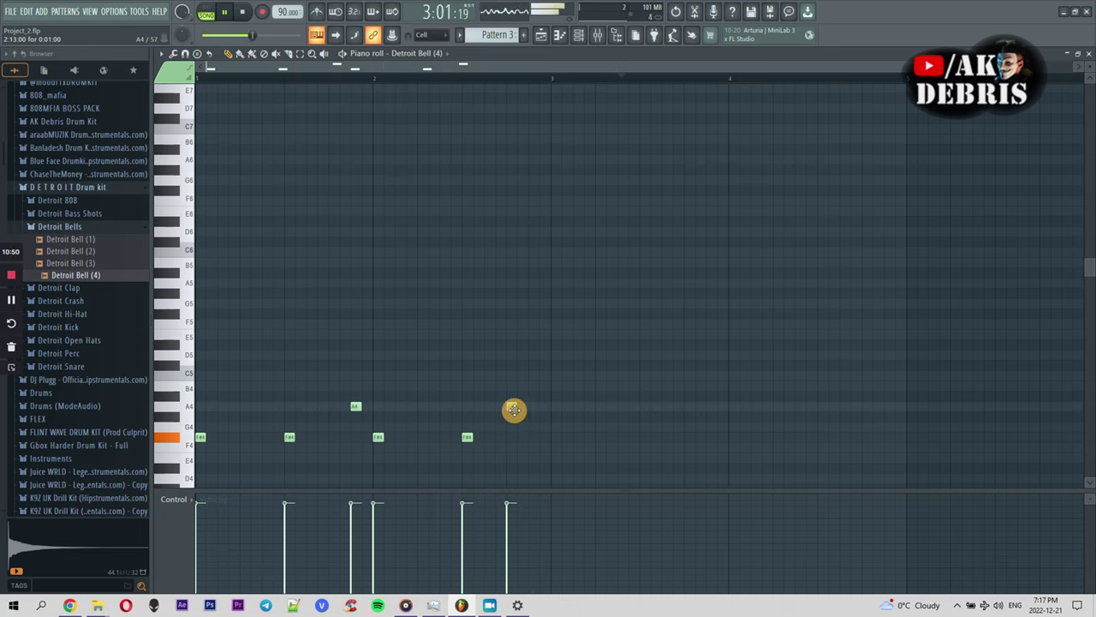
drag(516, 410, 511, 411)
key(space)
click(509, 441)
click(531, 409)
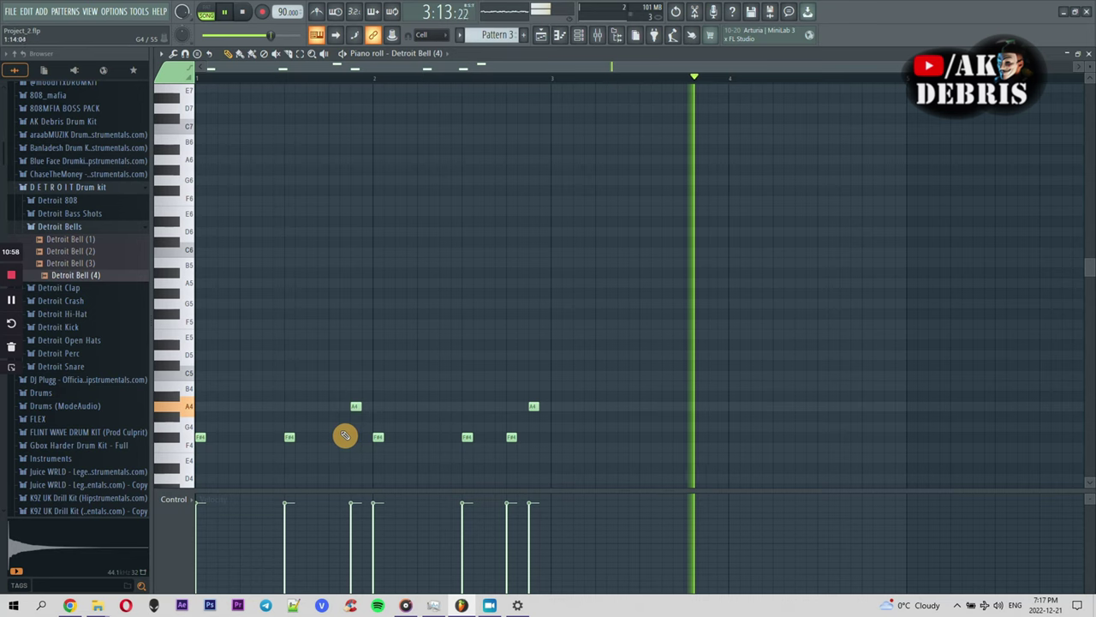
Step: Duplicate the whole two-bar bell melody into bars 3 and 4 and clear the note selection
key(ctrl+a)
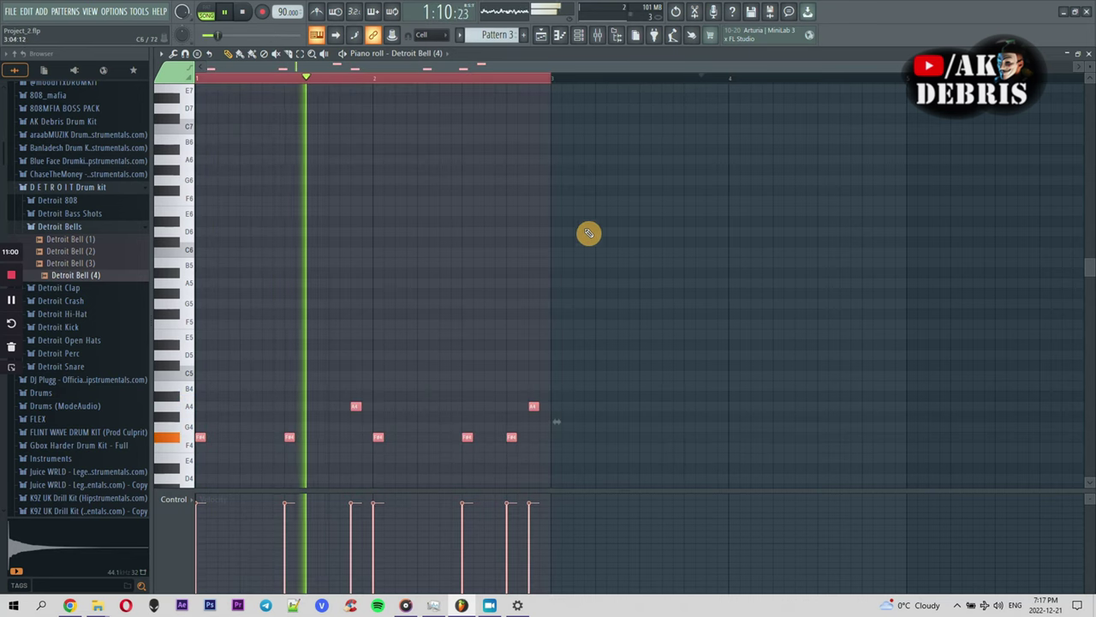
key(ctrl+b)
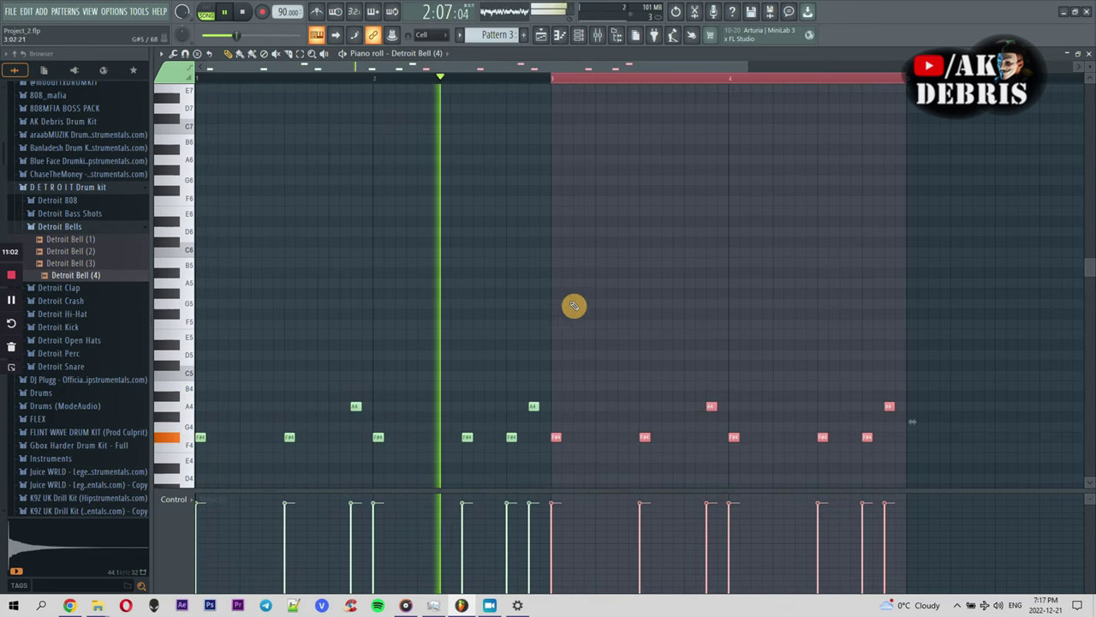
key(ctrl+d)
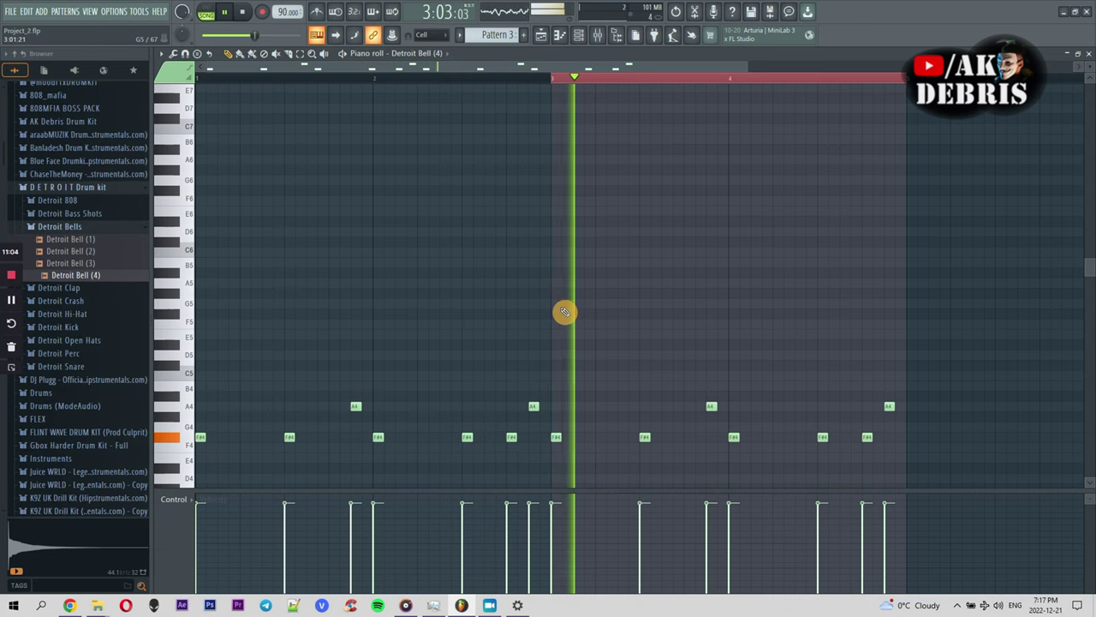
Step: Delete the closing F#4 and A4 notes of bars 2 and 4, keeping the A4 note near the end of bar 1
right_click(533, 407)
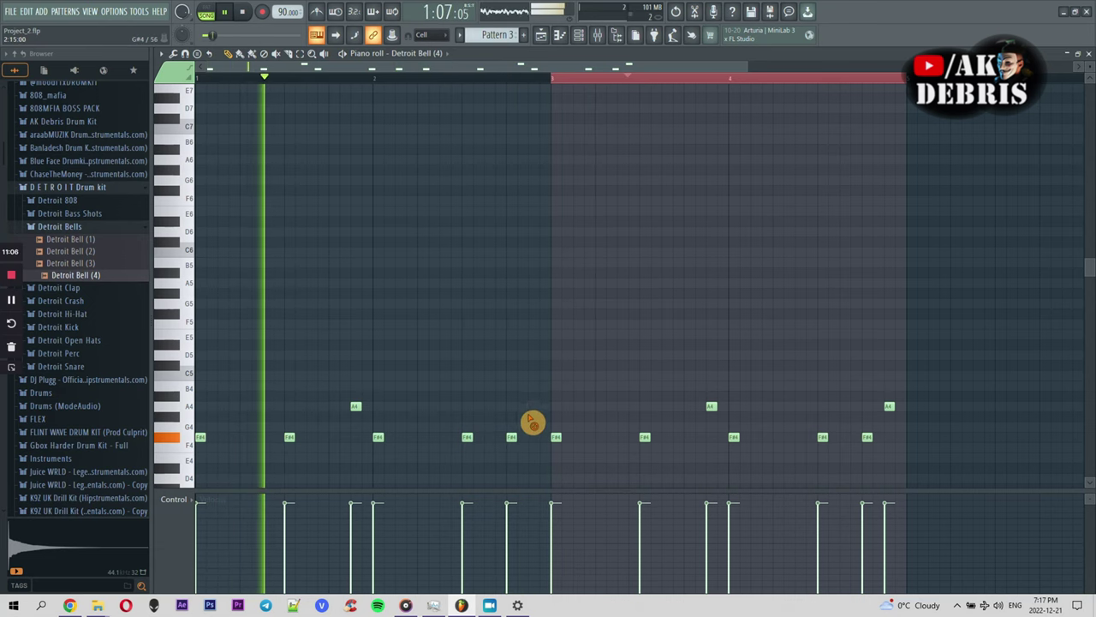
right_click(357, 409)
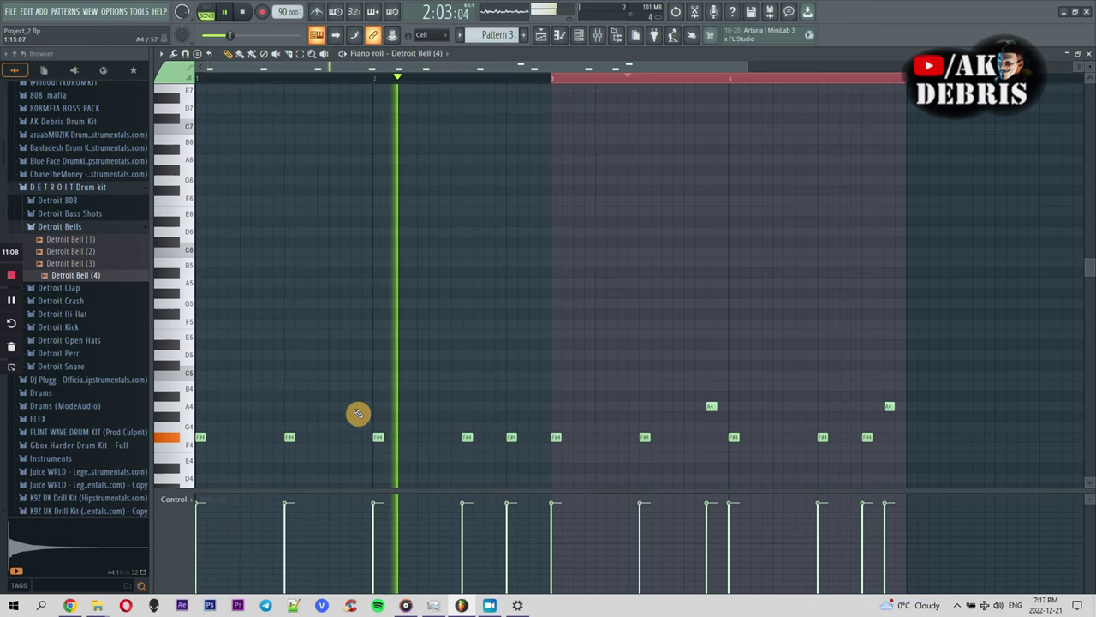
click(357, 409)
right_click(514, 437)
right_click(889, 407)
right_click(868, 438)
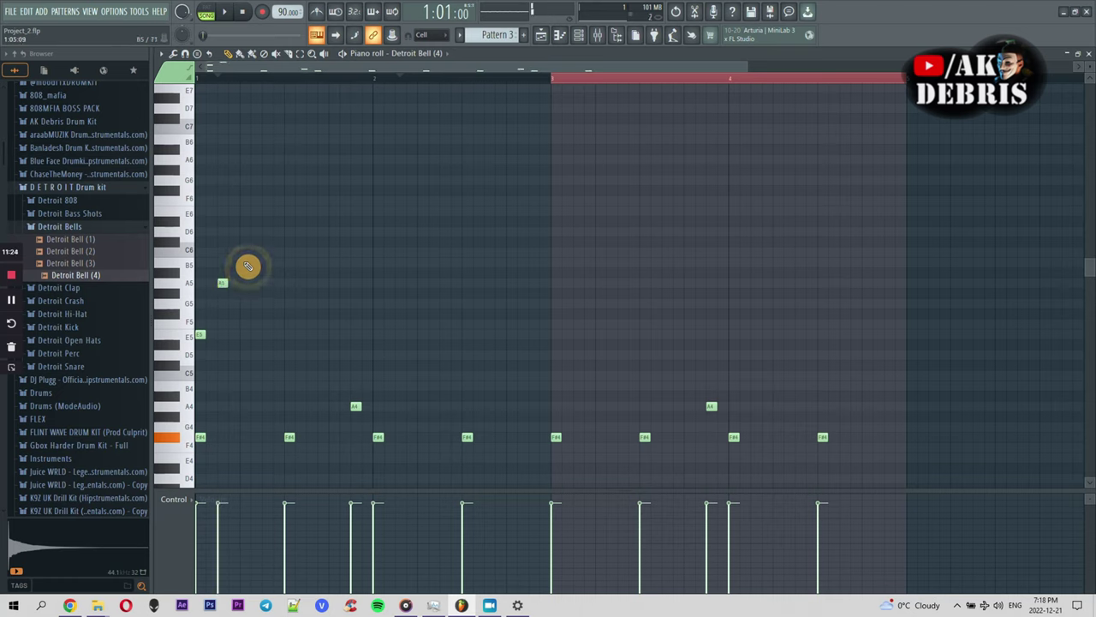
Step: Shape a four-note bell run at the start of bar 1, transpose it down to begin on F#4, and play it
drag(283, 238, 223, 311)
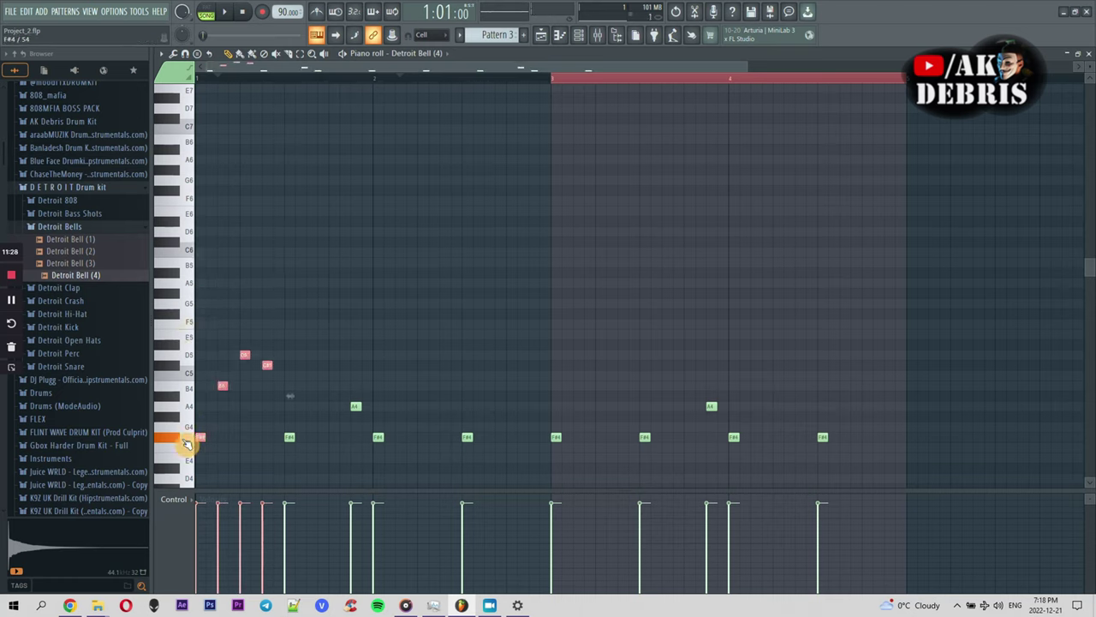
key(space)
key(space)
key(space)
Step: Rework the run in bar 1, keeping only a C#5 on beat 2 and a D5 before the A4 after the opening F#4
ctrl+click(225, 399)
mouse_move(225, 387)
mouse_down()
mouse_move(247, 386)
mouse_move(242, 357)
mouse_move(321, 355)
mouse_move(274, 364)
mouse_move(311, 369)
mouse_move(234, 368)
mouse_up()
key(space)
right_click(248, 385)
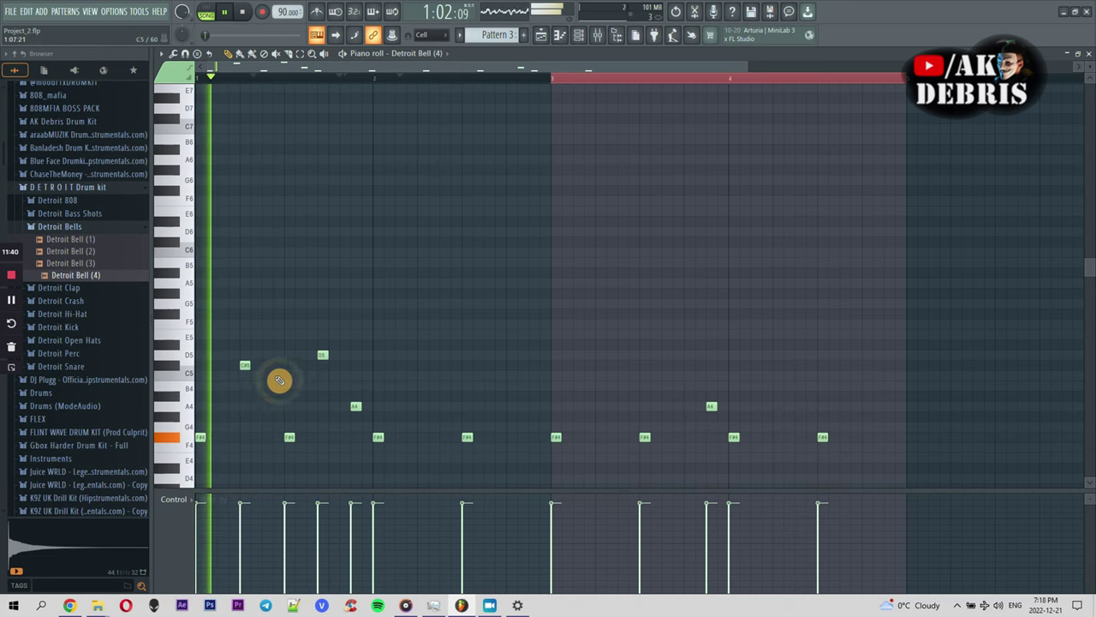
Step: Try the D5 and C#5 notes around beat 2 of bar 1, and delete both from the bell pattern
right_click(318, 354)
key(space)
key(space)
drag(320, 353, 268, 366)
key(space)
key(space)
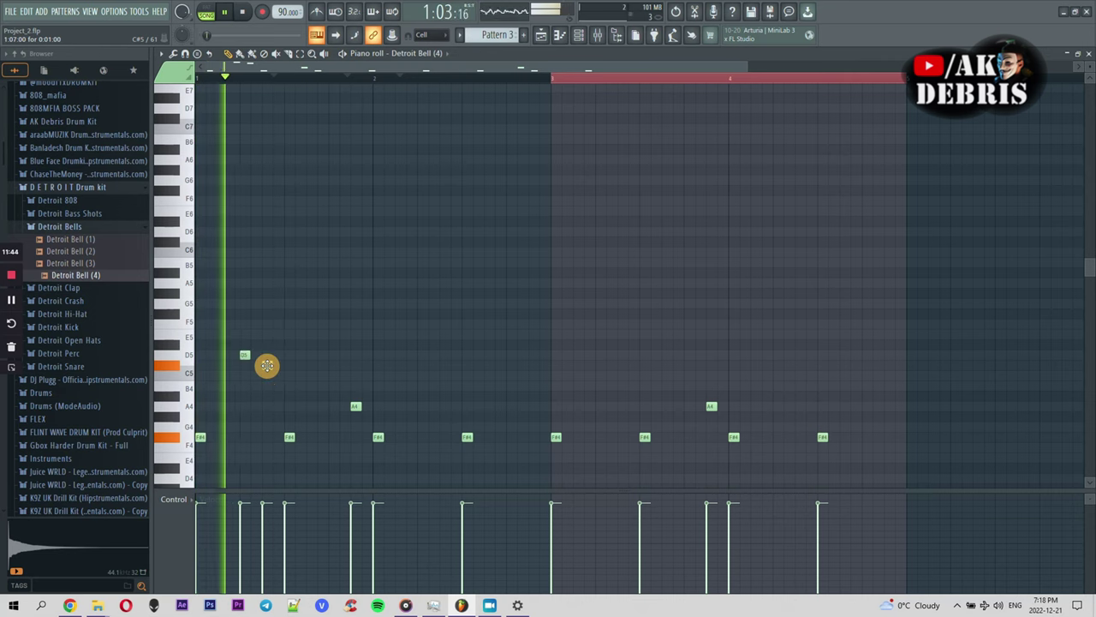
right_click(267, 367)
right_click(245, 354)
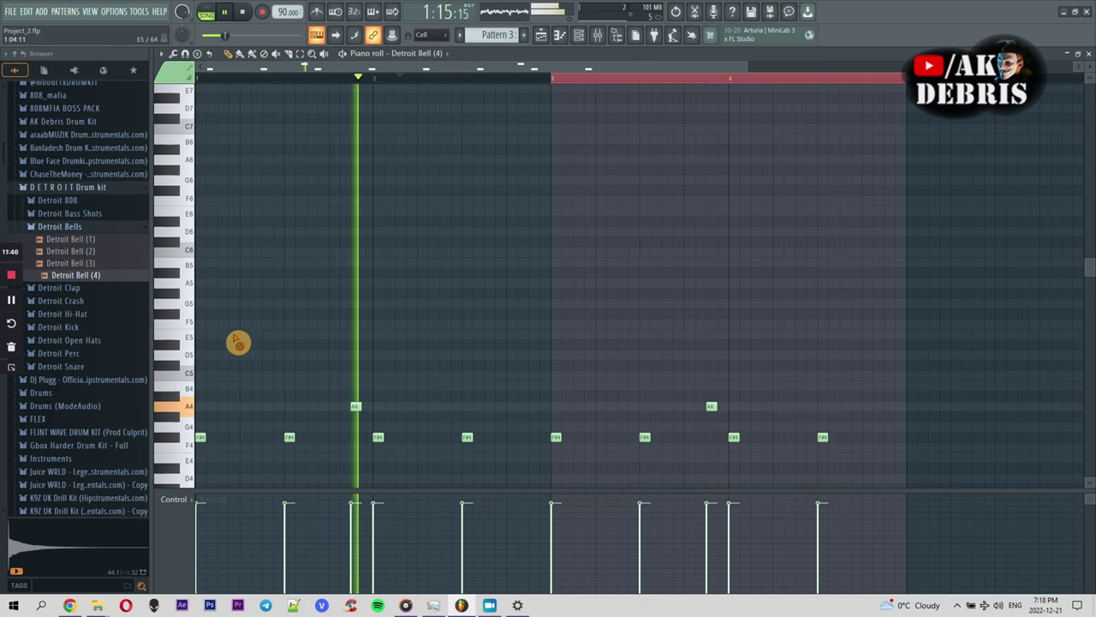
Step: Try the second F#4 of bar 1 at later positions near the A4 during playback, returning it to beat 3
key(space)
key(space)
right_click(290, 437)
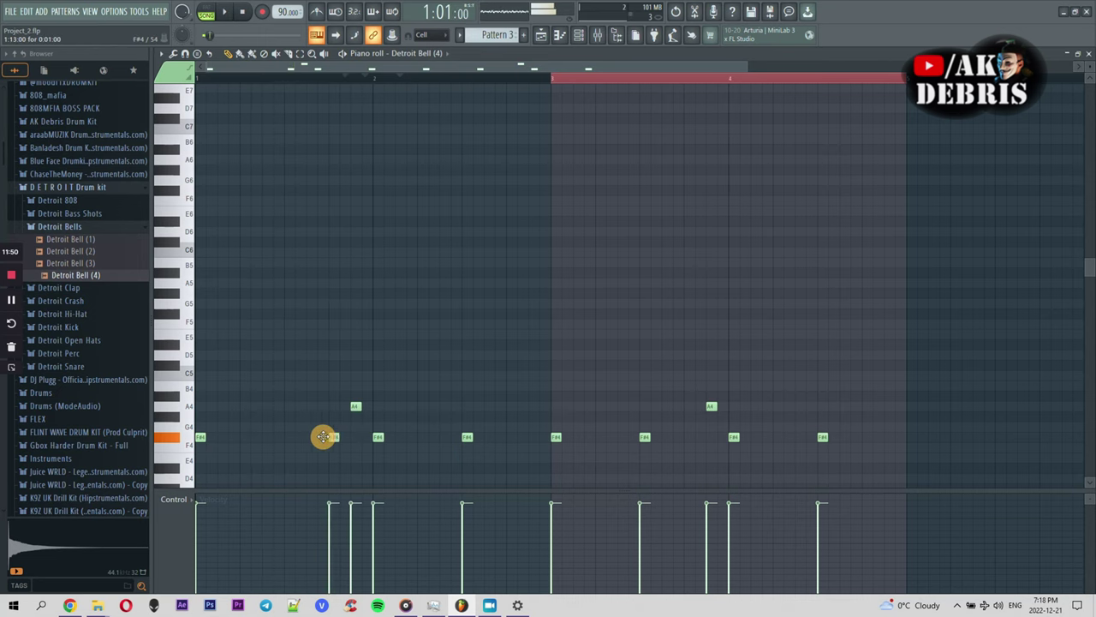
key(space)
key(space)
click(297, 436)
drag(297, 437, 311, 436)
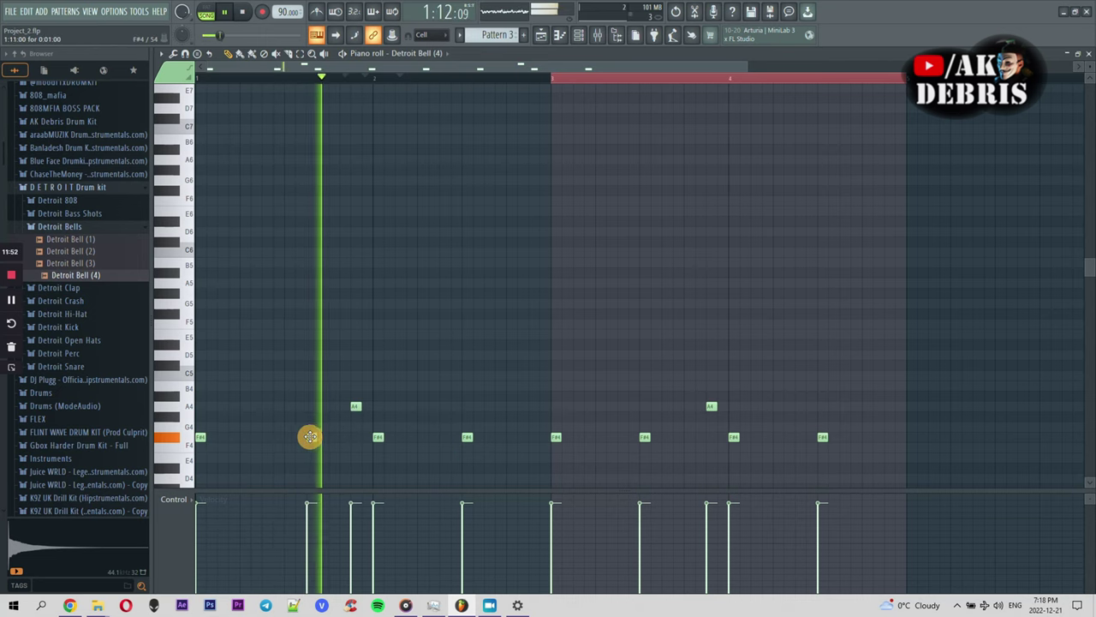
drag(308, 436, 288, 437)
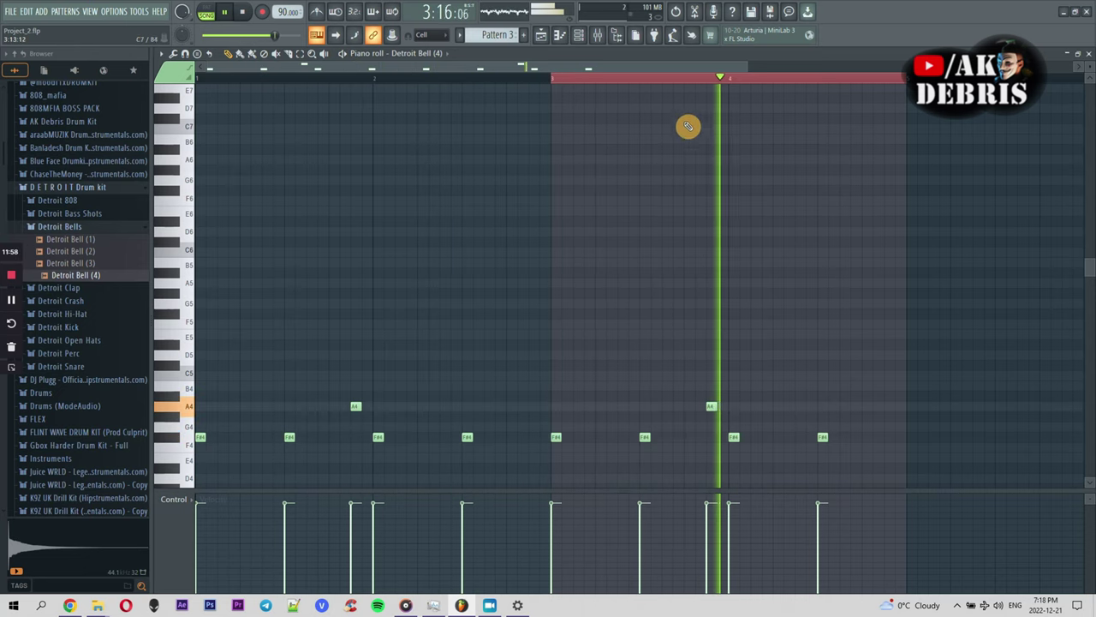
Step: Clear the time selection over bars 3 and 4 and open the playlist
right_click(684, 80)
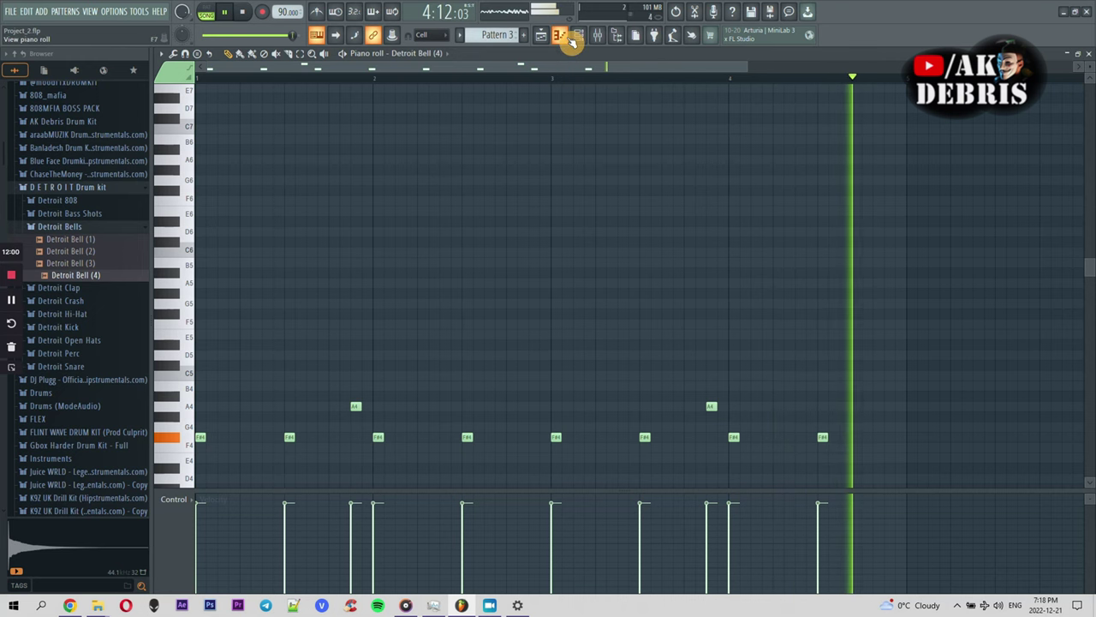
click(576, 38)
click(542, 36)
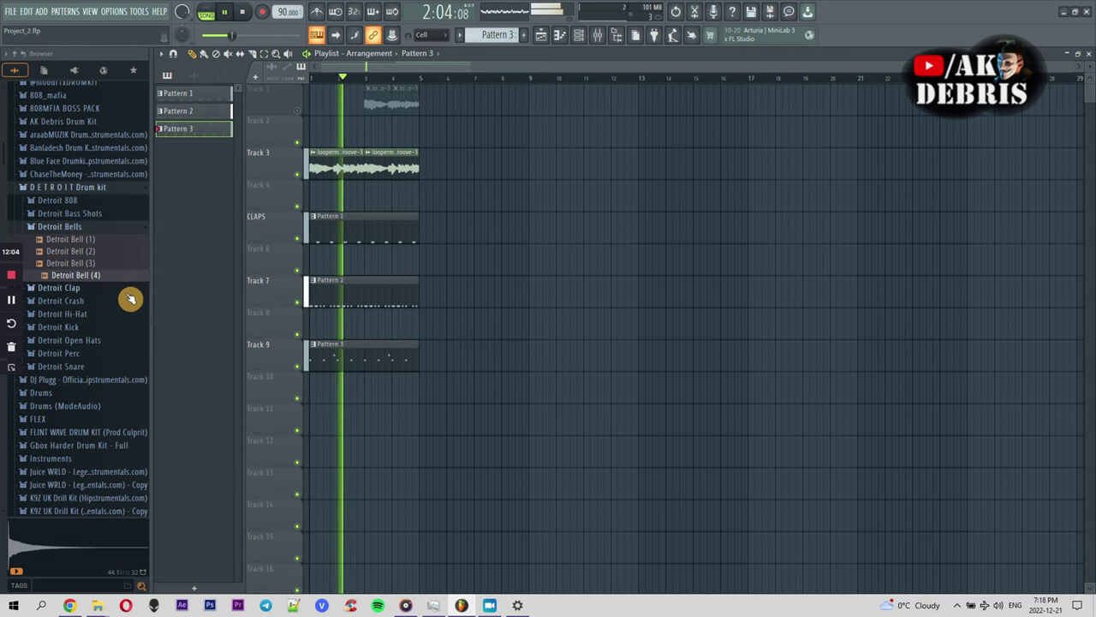
scroll(120, 240, up, 1)
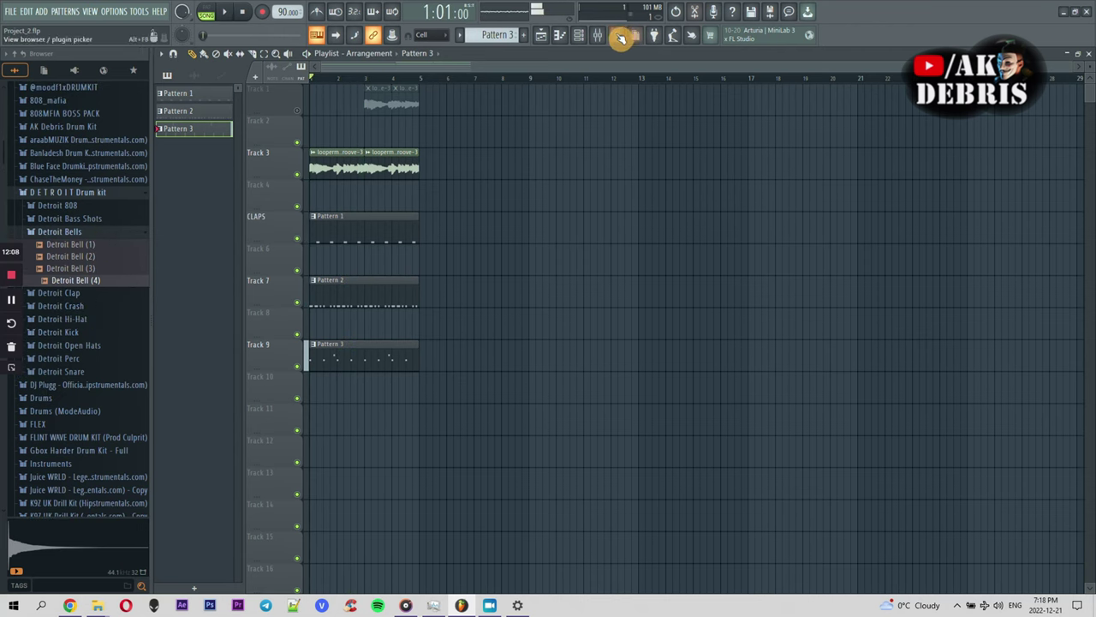
Step: Display the mixer with the channel rack and save the project
click(598, 38)
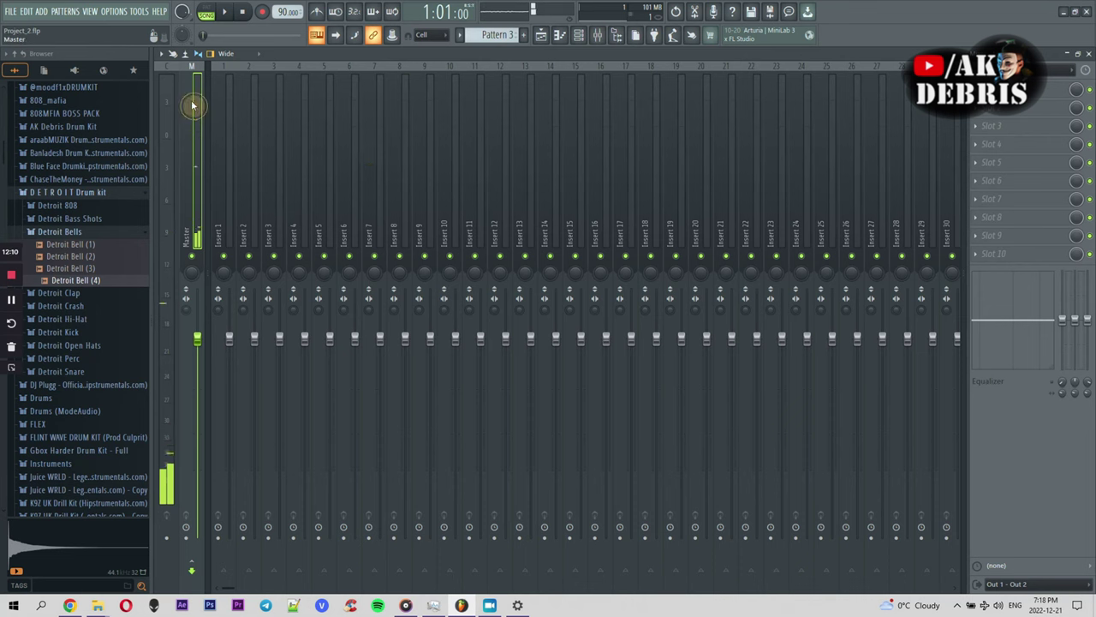
click(579, 36)
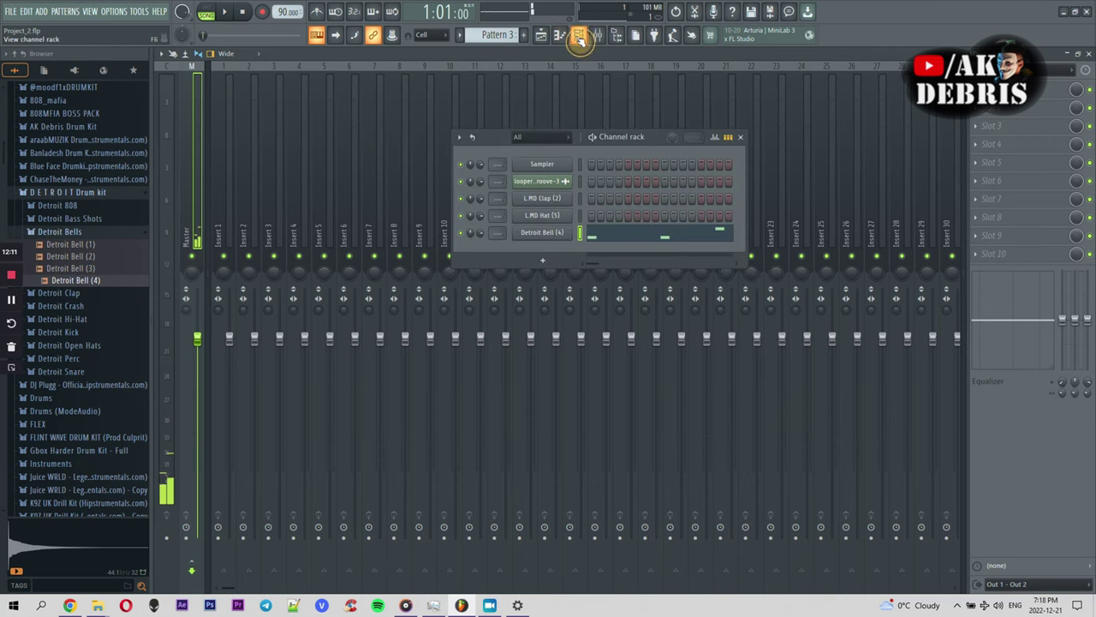
click(25, 12)
click(20, 62)
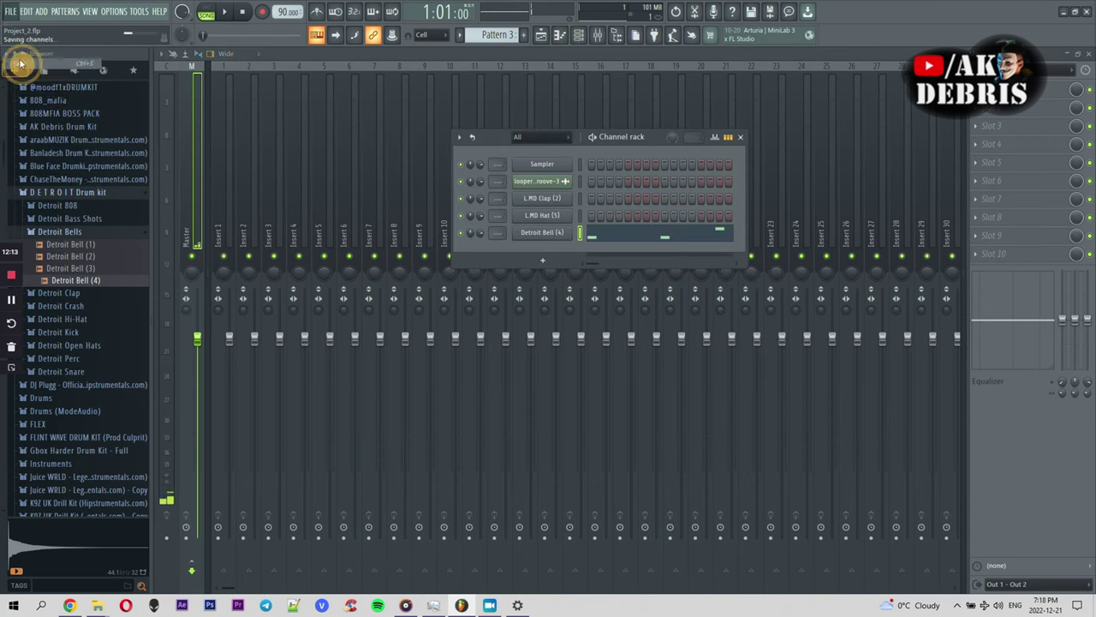
Step: Browse the Banladesh and 808_mafia drum kits and preview 808 Mafia Tag (1) from the Extras folder
click(91, 156)
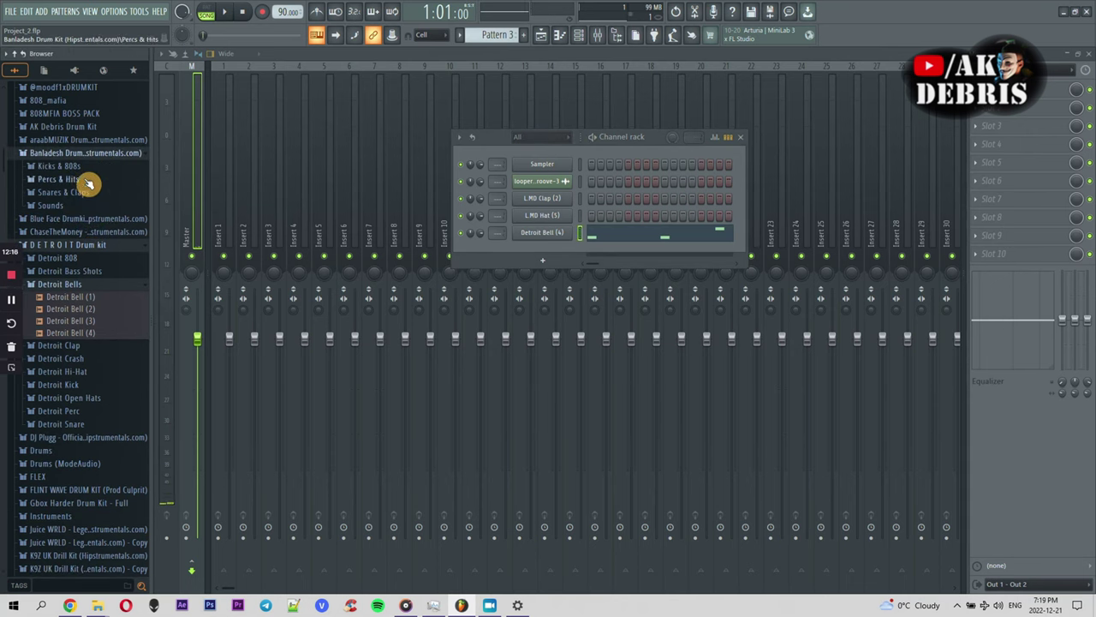
click(81, 284)
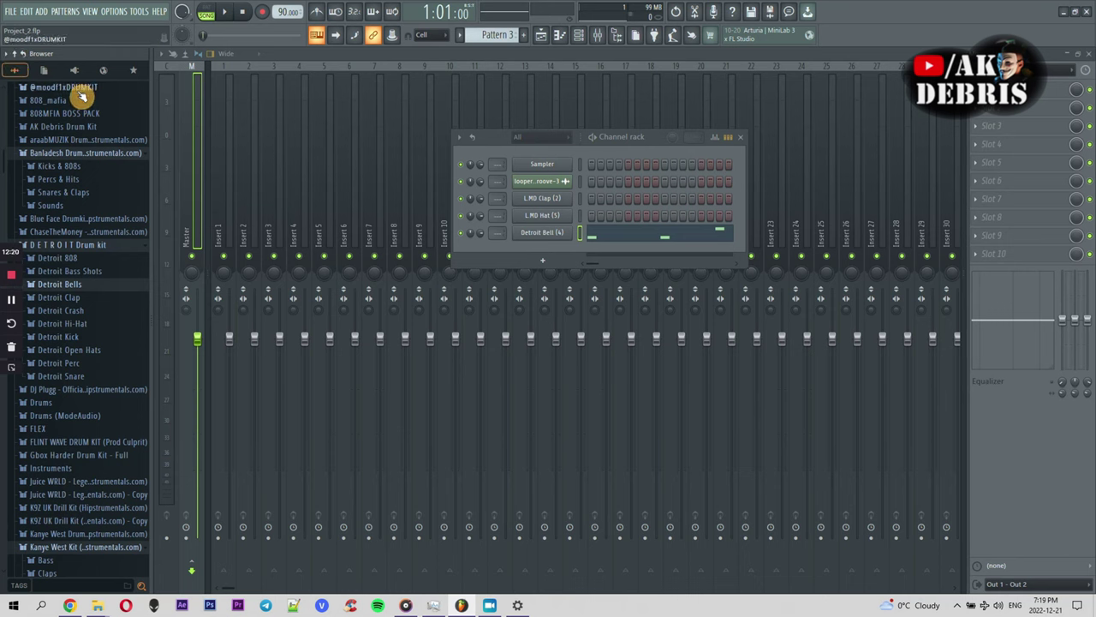
scroll(82, 98, up, 5)
click(65, 310)
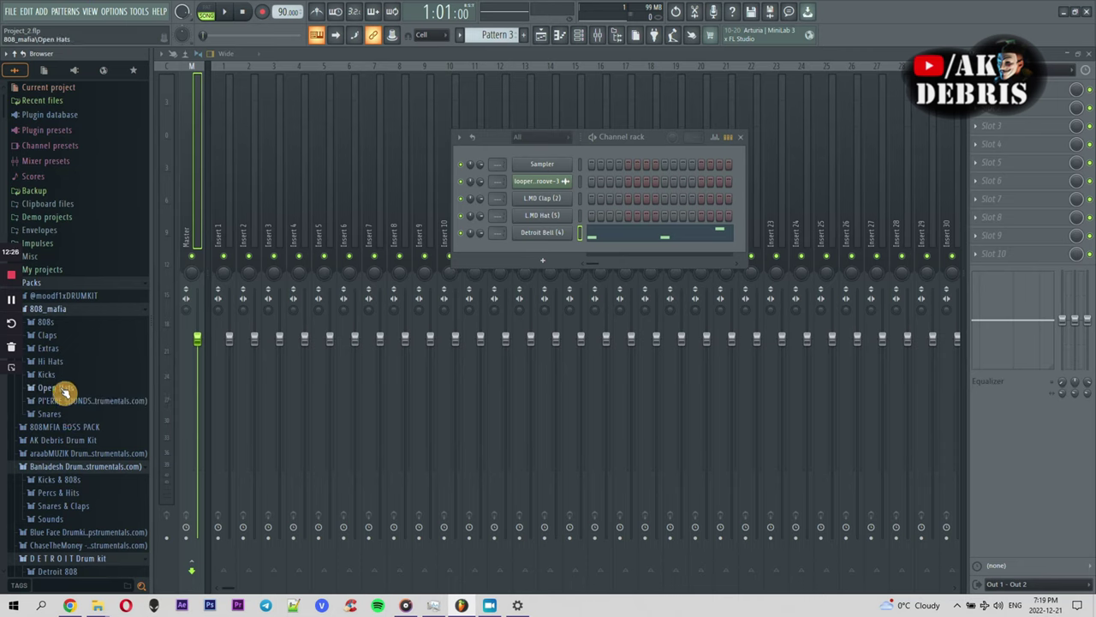
click(61, 349)
click(79, 398)
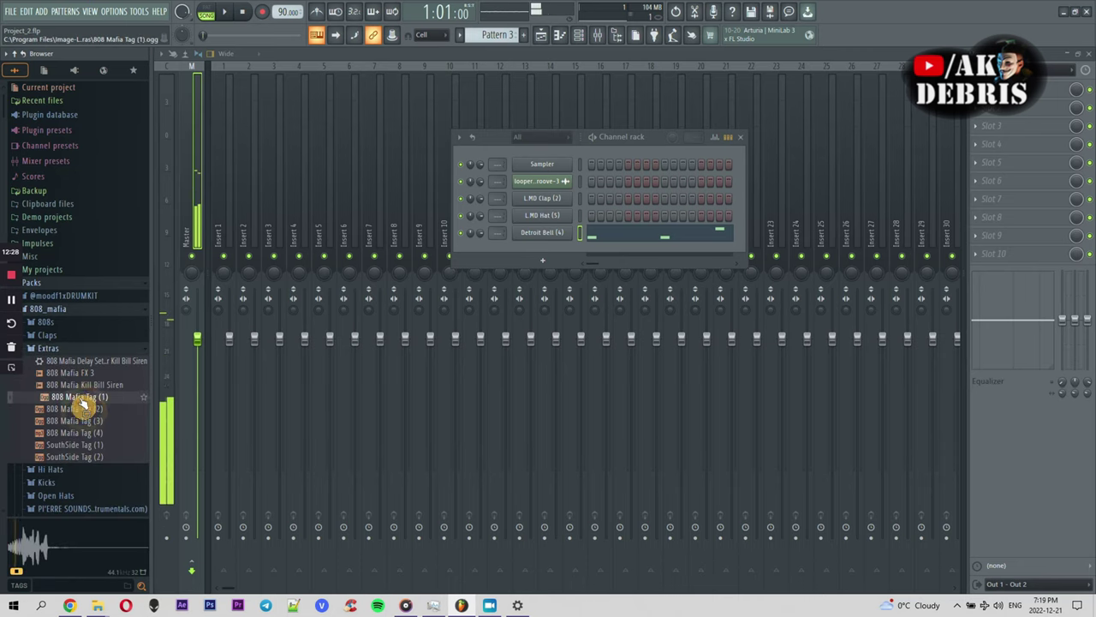
click(84, 349)
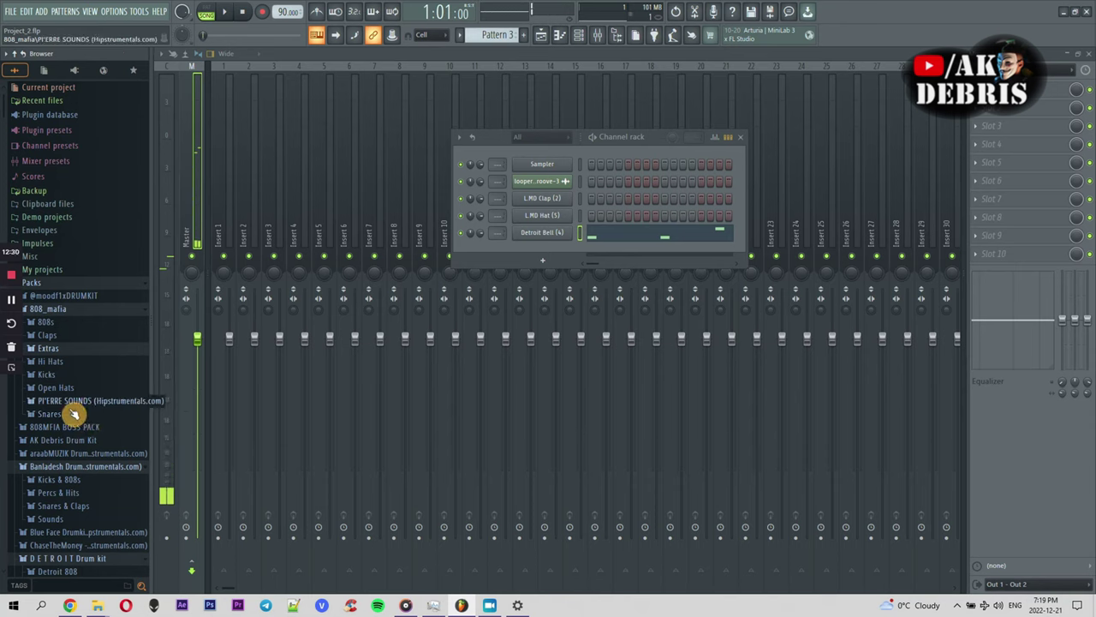
Step: Audition the Lex Luger and Metro Boomin snares from 808_mafia and add Metro Boomin Snare (2) as a new channel
click(77, 420)
click(75, 421)
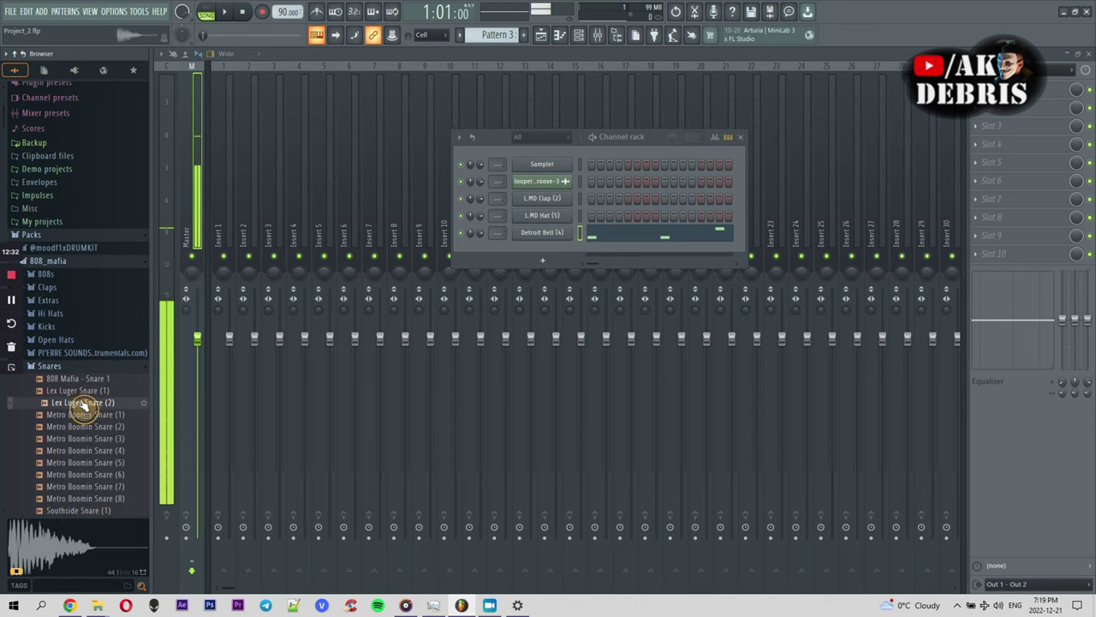
click(85, 369)
click(83, 369)
click(82, 392)
click(91, 414)
click(92, 403)
click(90, 392)
click(96, 426)
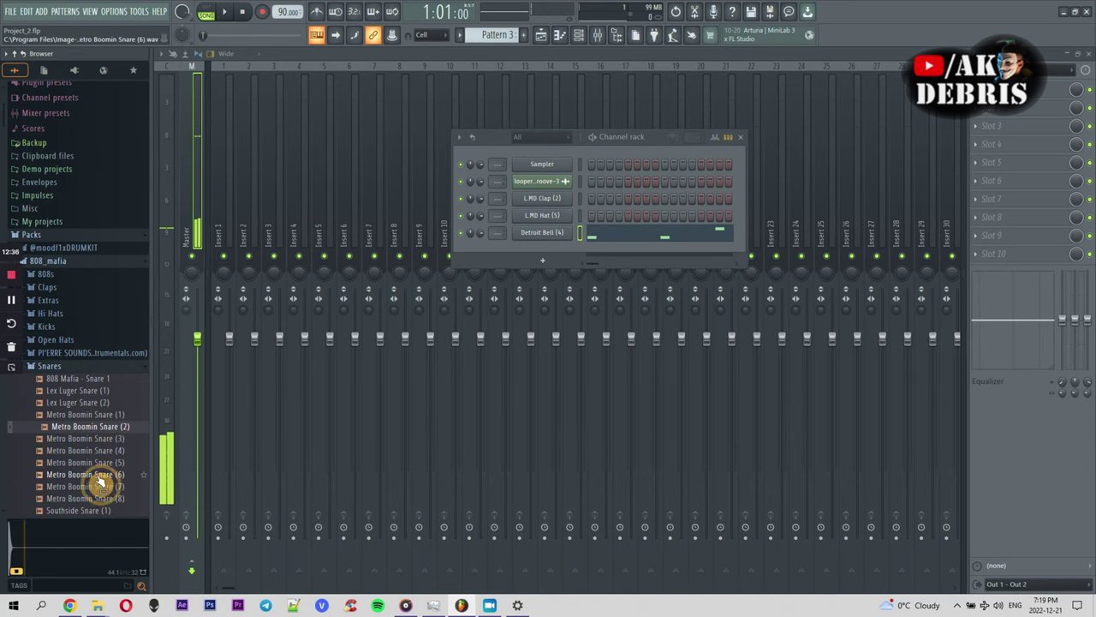
click(128, 427)
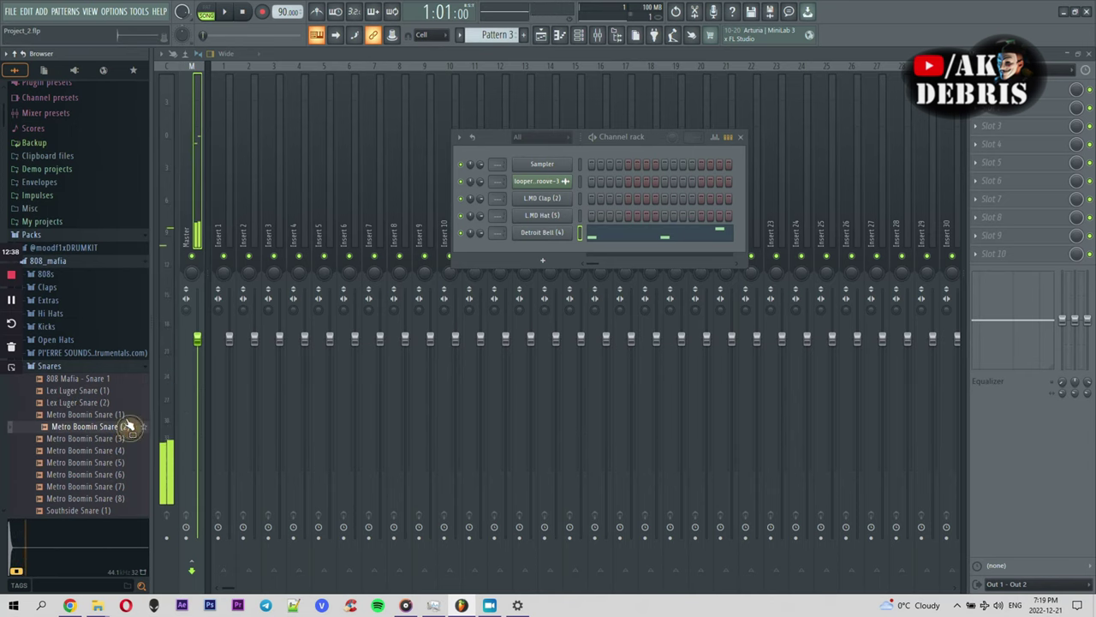
drag(537, 253, 541, 256)
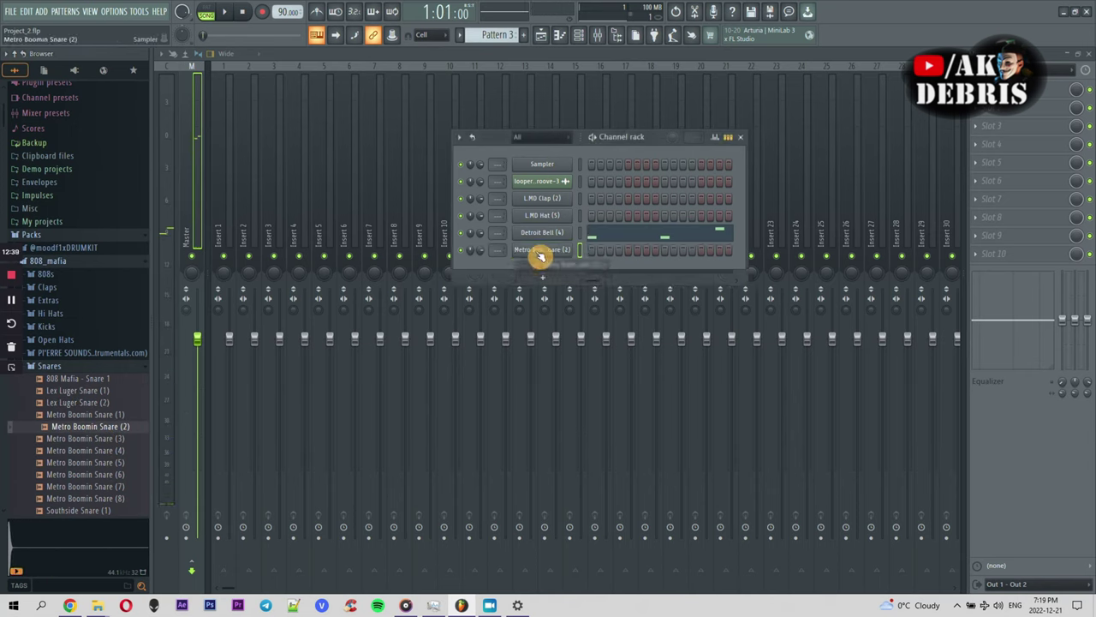
Step: Create Pattern 4 and place its clip at bar 1 of Track 8 in the playlist
click(526, 39)
click(549, 43)
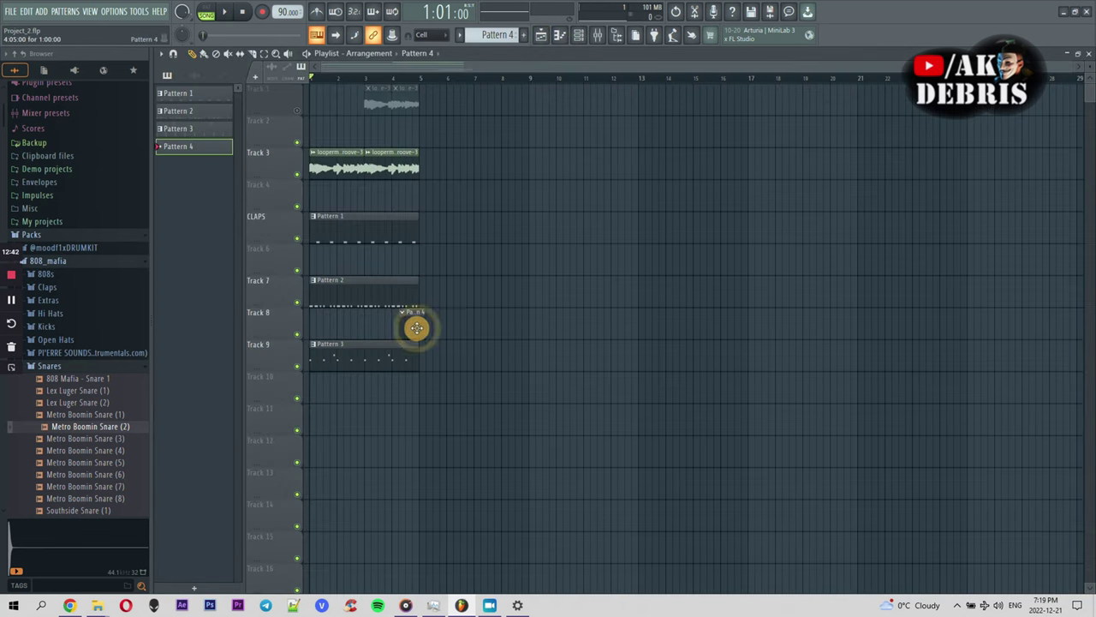
key(space)
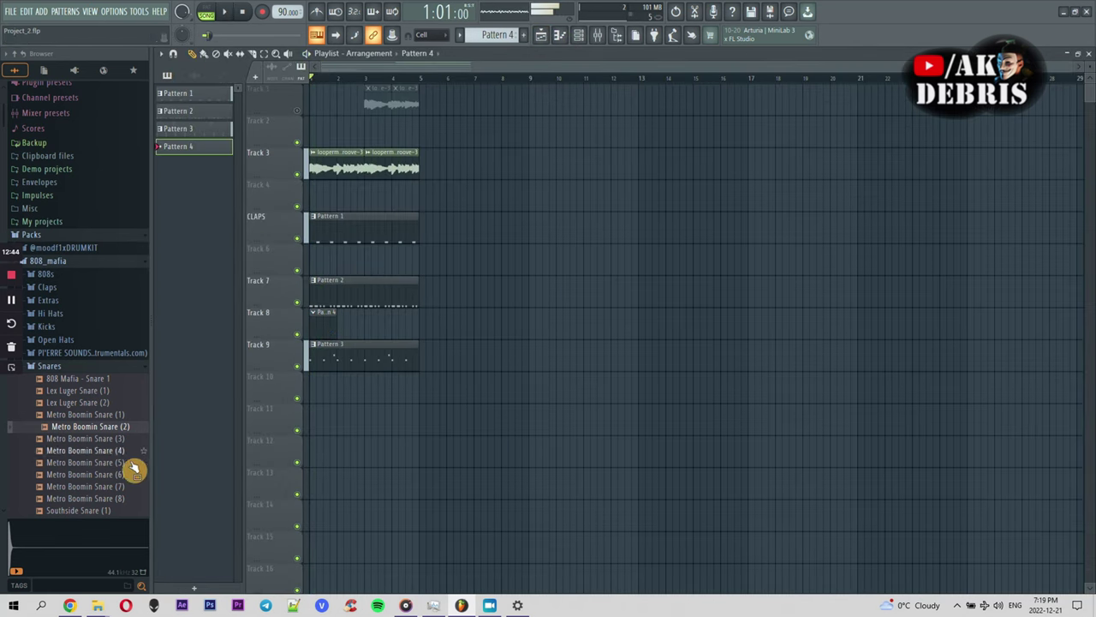
Step: Browse the Banladesh Percs & Hits samples and the Kanye West Kit keyboards and claps for another percussion sound
click(75, 367)
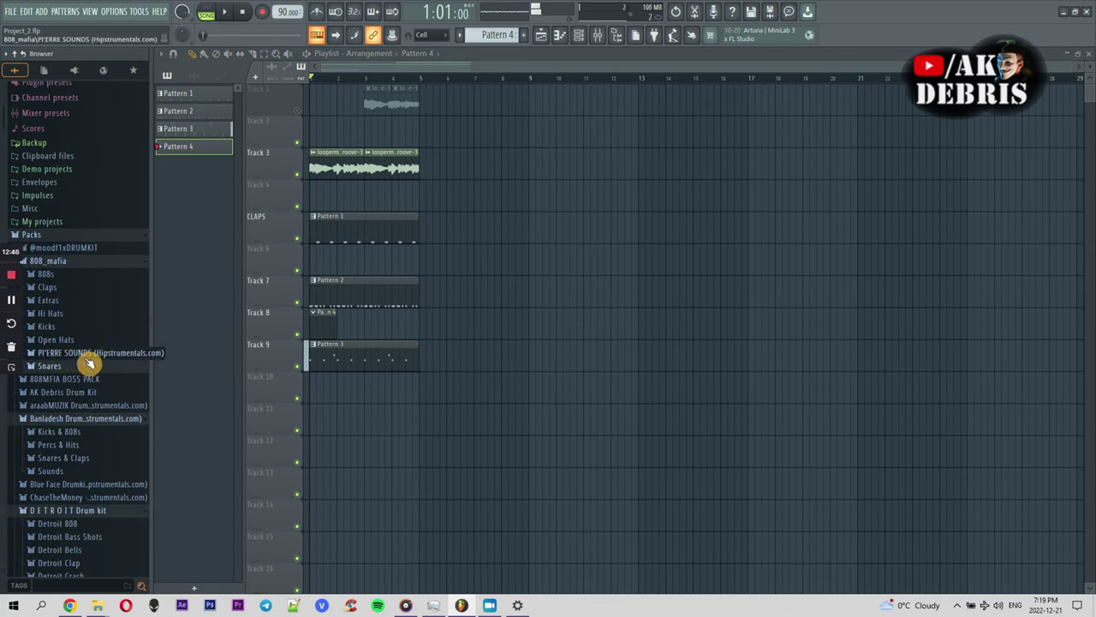
click(68, 445)
click(77, 471)
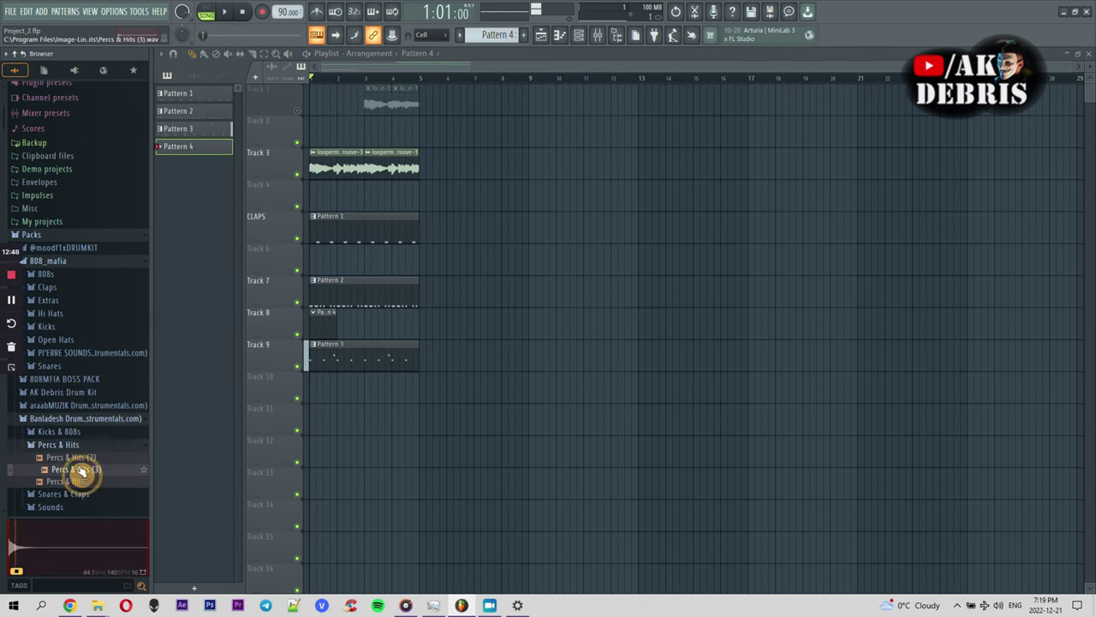
click(86, 448)
scroll(82, 428, down, 5)
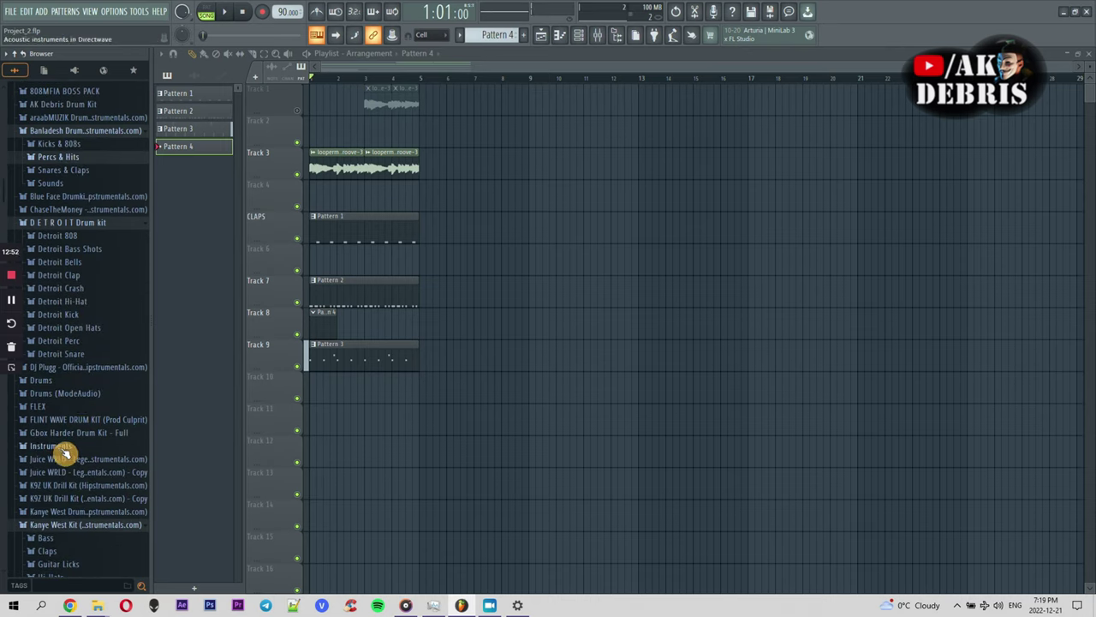
scroll(74, 541, down, 3)
click(74, 519)
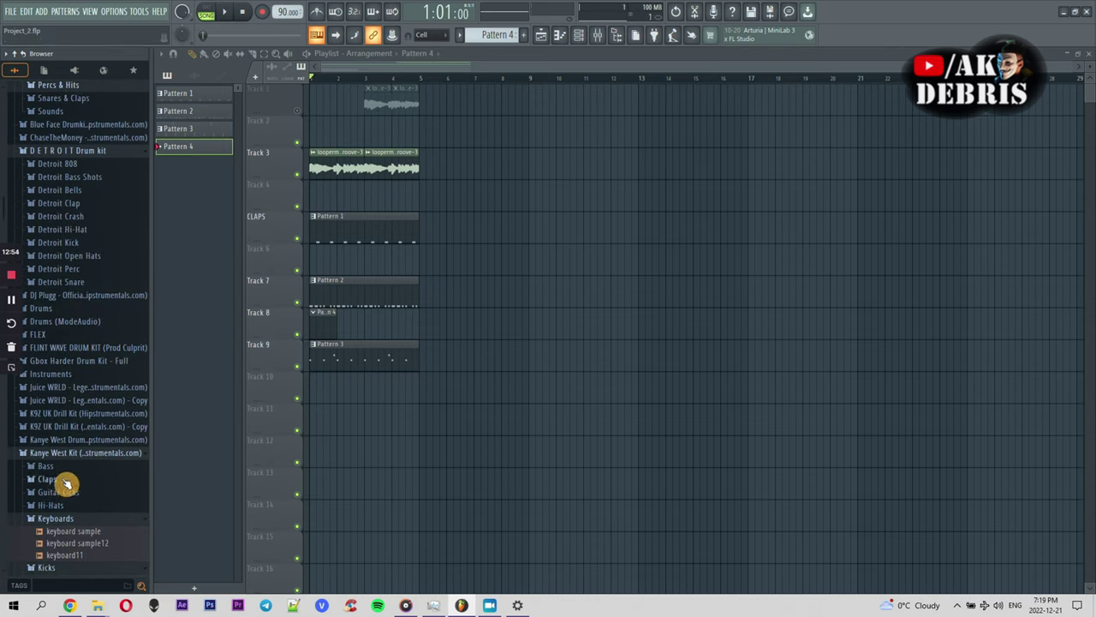
click(67, 483)
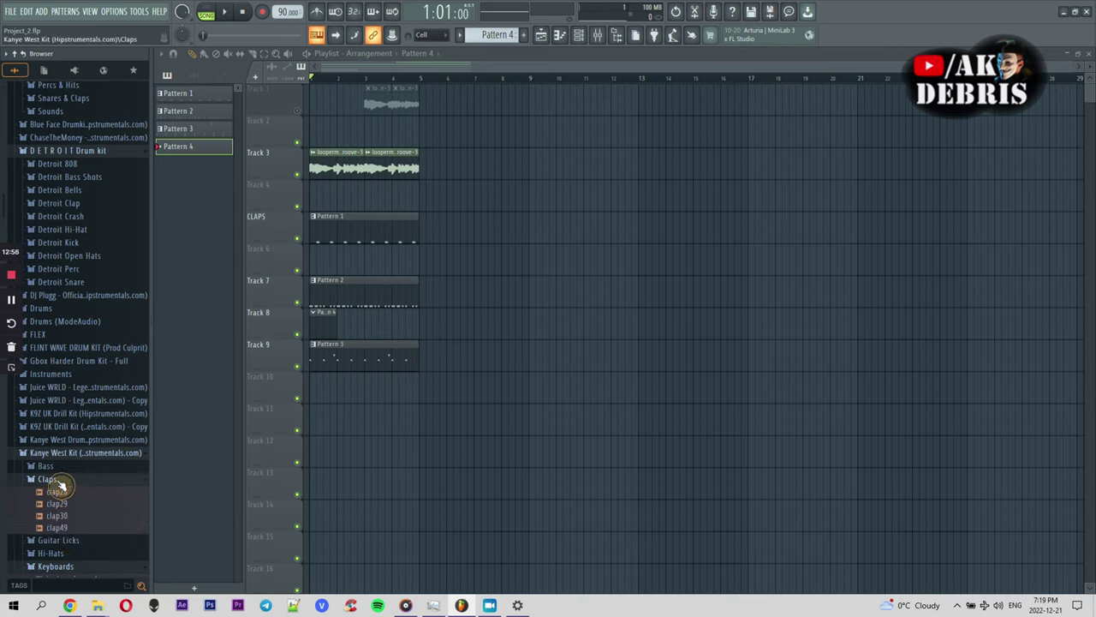
click(60, 482)
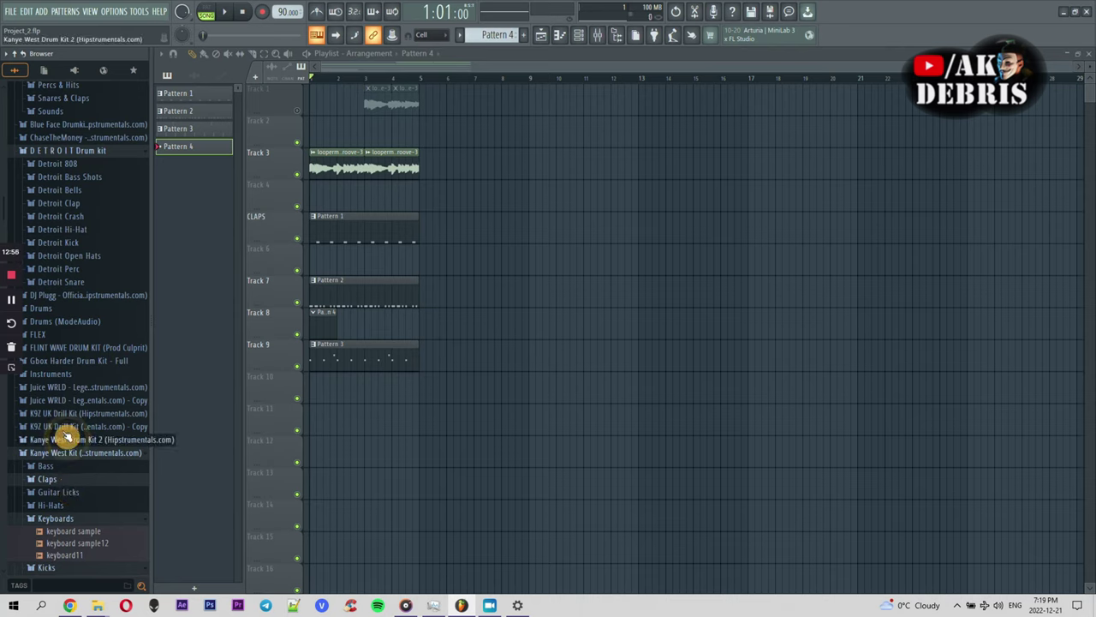
Step: Preview Detroit Perc (10) and (11) in the Detroit Perc folder
click(77, 269)
click(98, 390)
click(101, 406)
click(102, 392)
Step: Add Detroit Perc (10) to the channel rack and rename the channel TRIANGLE
click(583, 34)
key(F6)
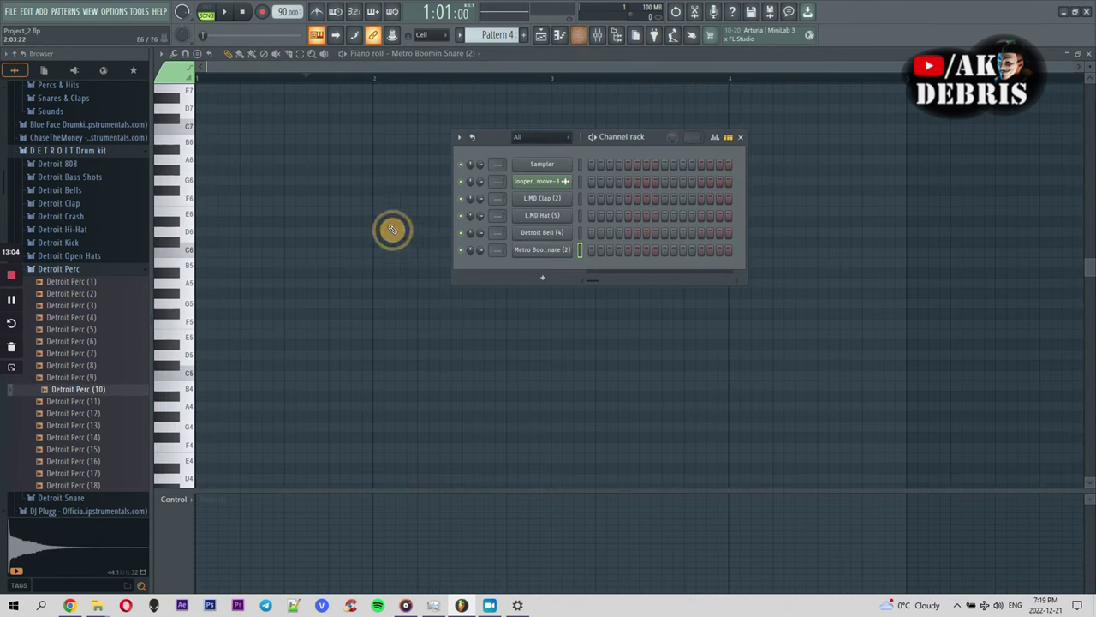
drag(555, 271, 555, 270)
right_click(555, 268)
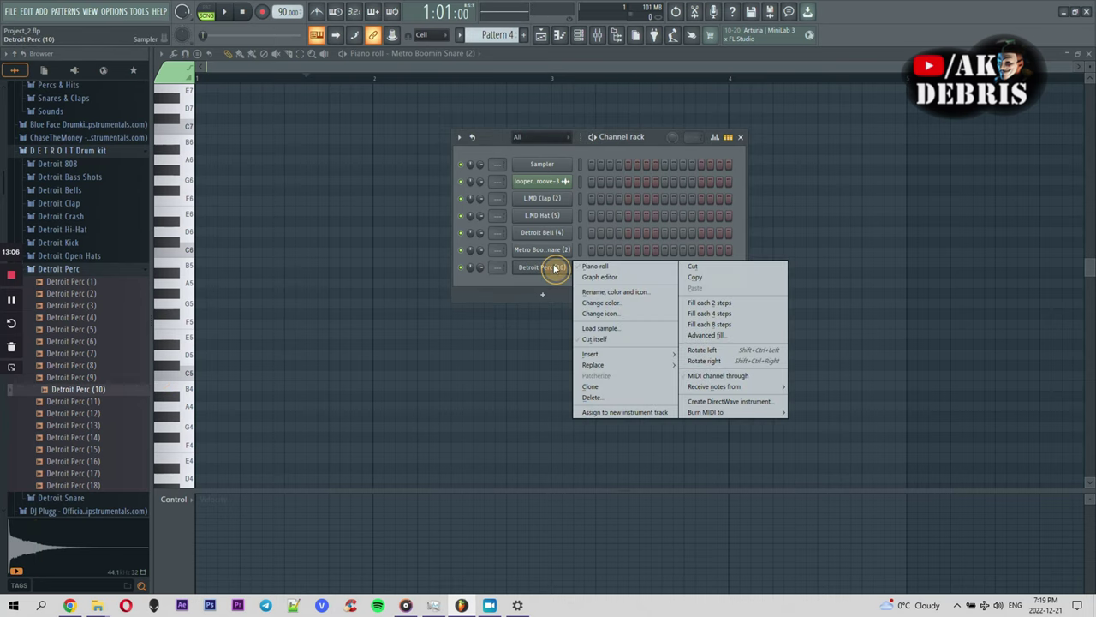
click(615, 292)
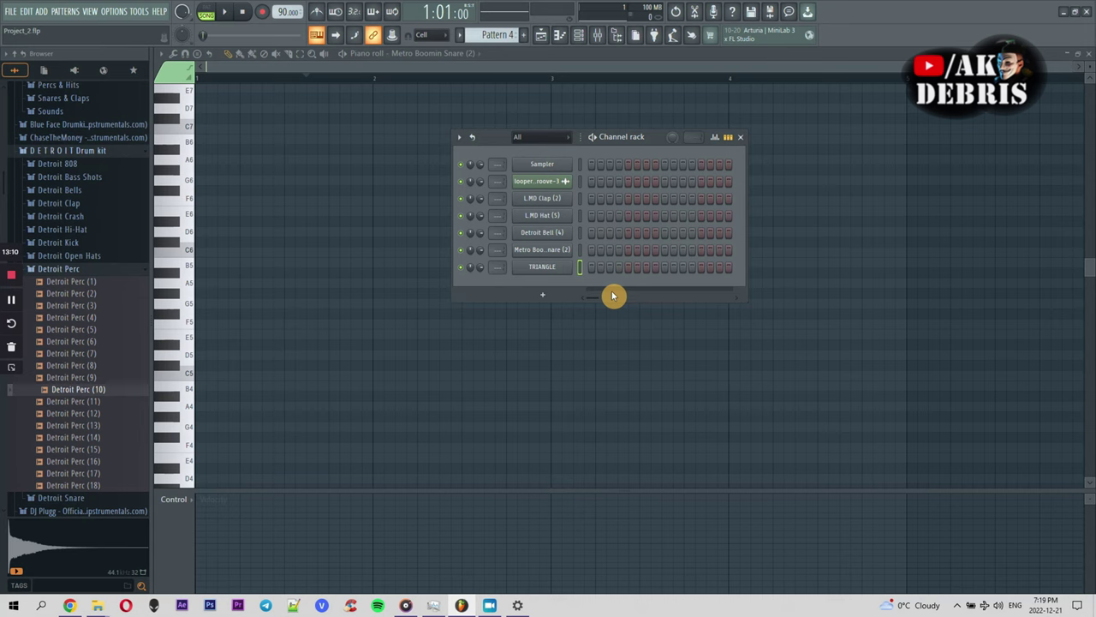
Step: Place a single C5 note for Metro Boomin Snare (2) between beats 3 and 4 of bar 2 during playback
key(space)
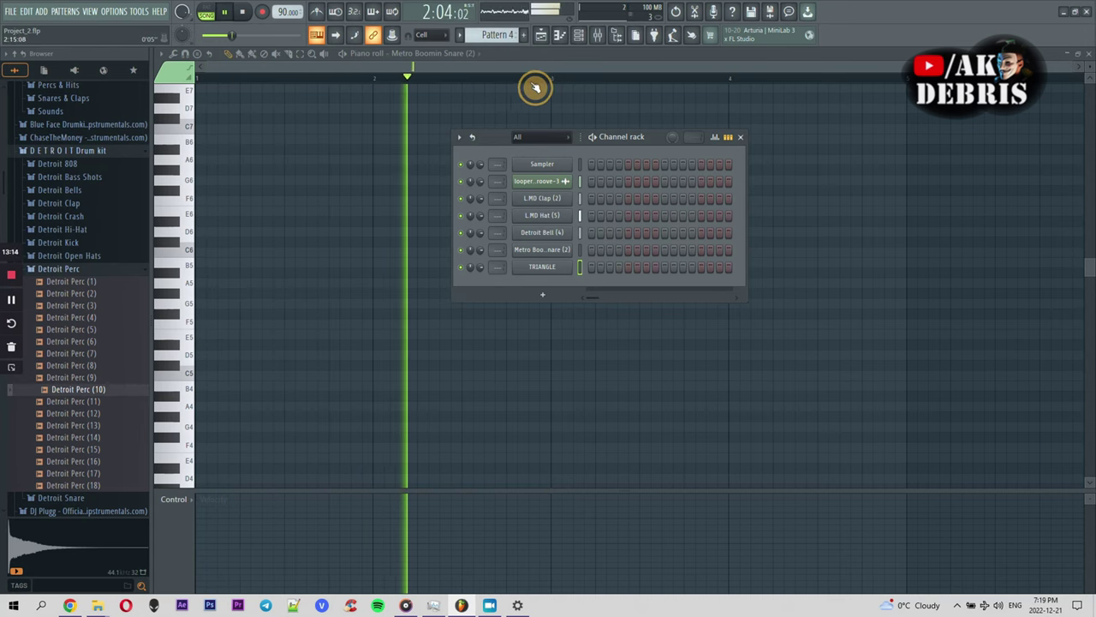
key(F6)
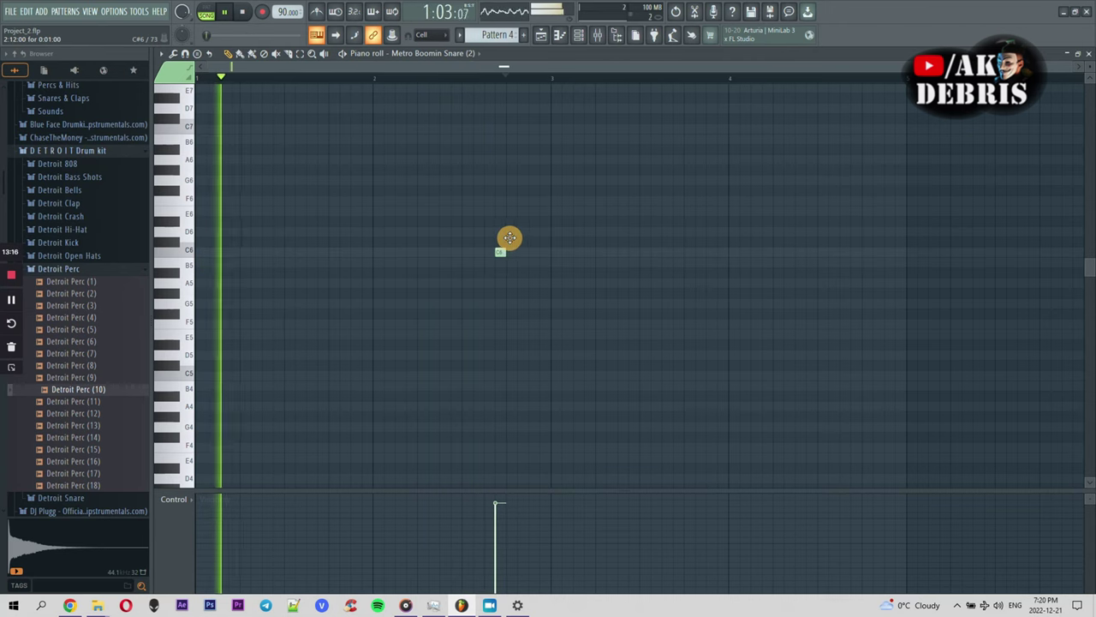
drag(515, 345, 512, 365)
scroll(524, 334, down, 3)
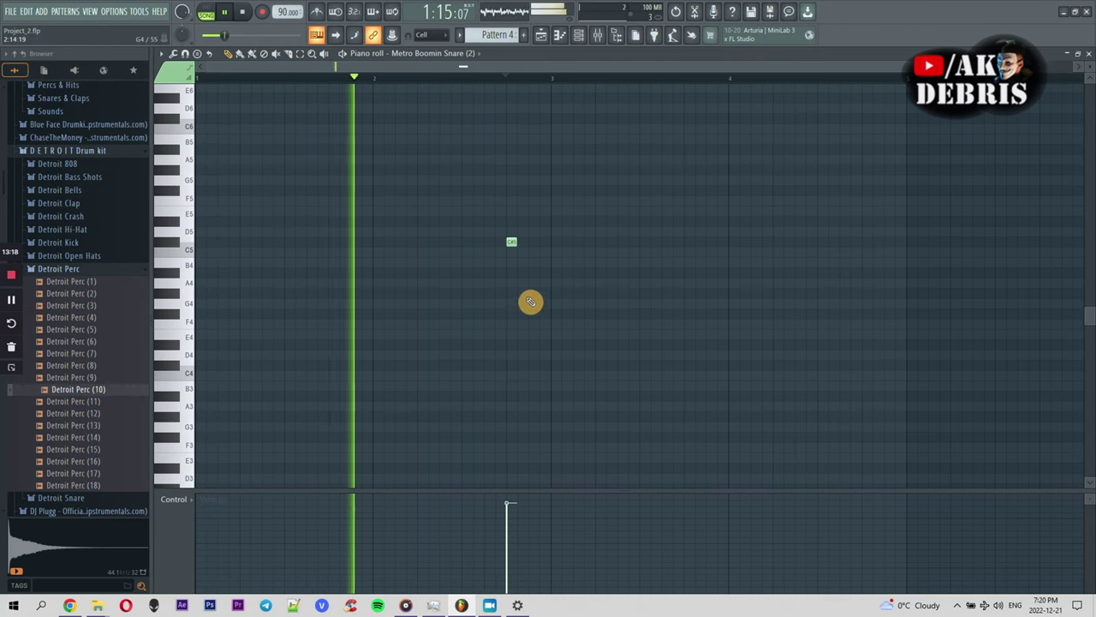
drag(514, 241, 490, 257)
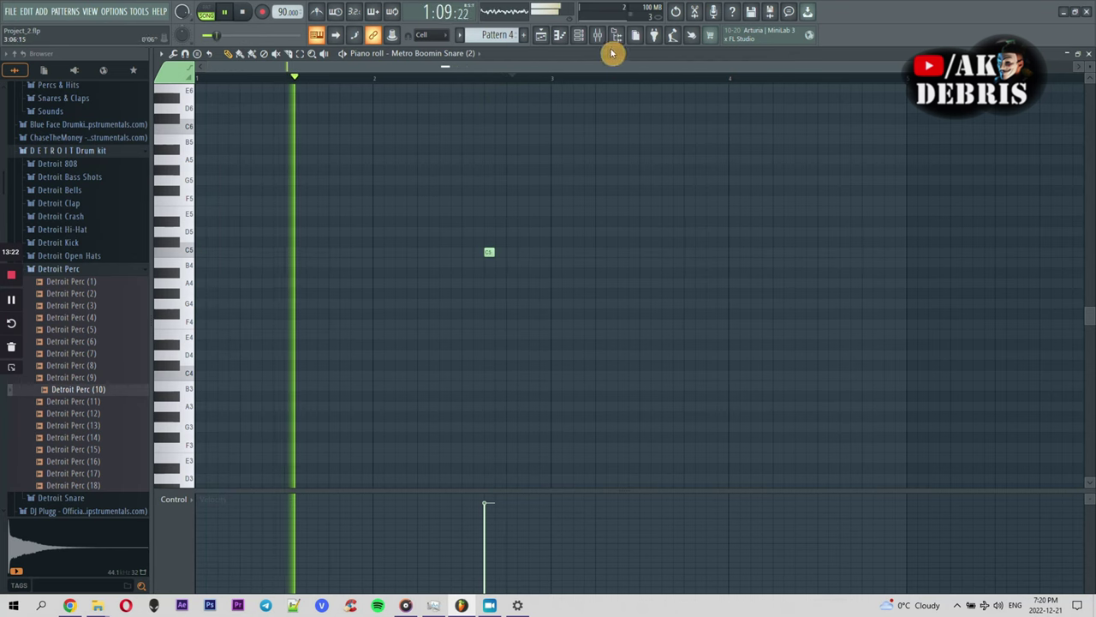
Step: Set the TRIANGLE channel to cut itself
click(579, 36)
right_click(566, 266)
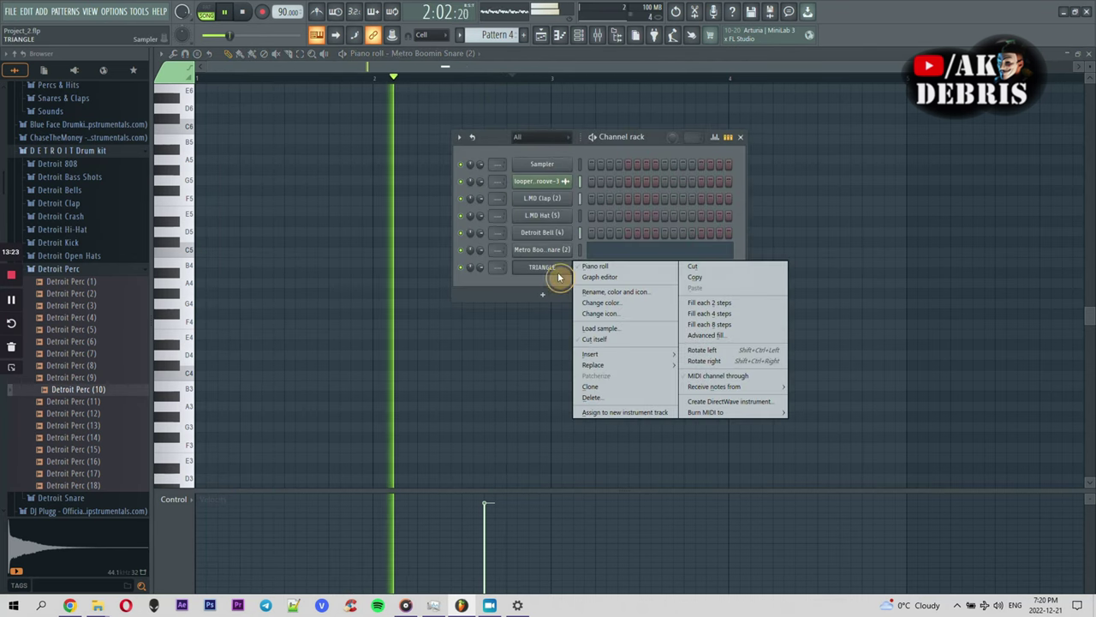
click(600, 340)
click(580, 36)
Step: Delete the Metro Boomin Snare (2) note in bar 2 and place a C5 note at the same spot, 2:11, on TRIANGLE
right_click(495, 252)
key(space)
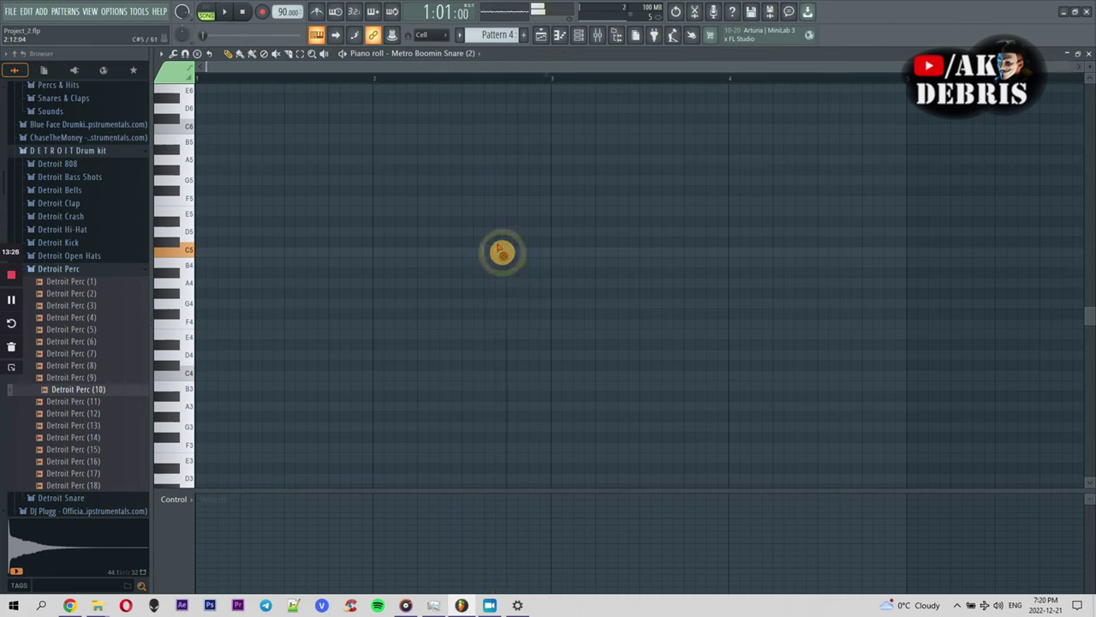
click(475, 71)
click(475, 146)
key(space)
click(491, 273)
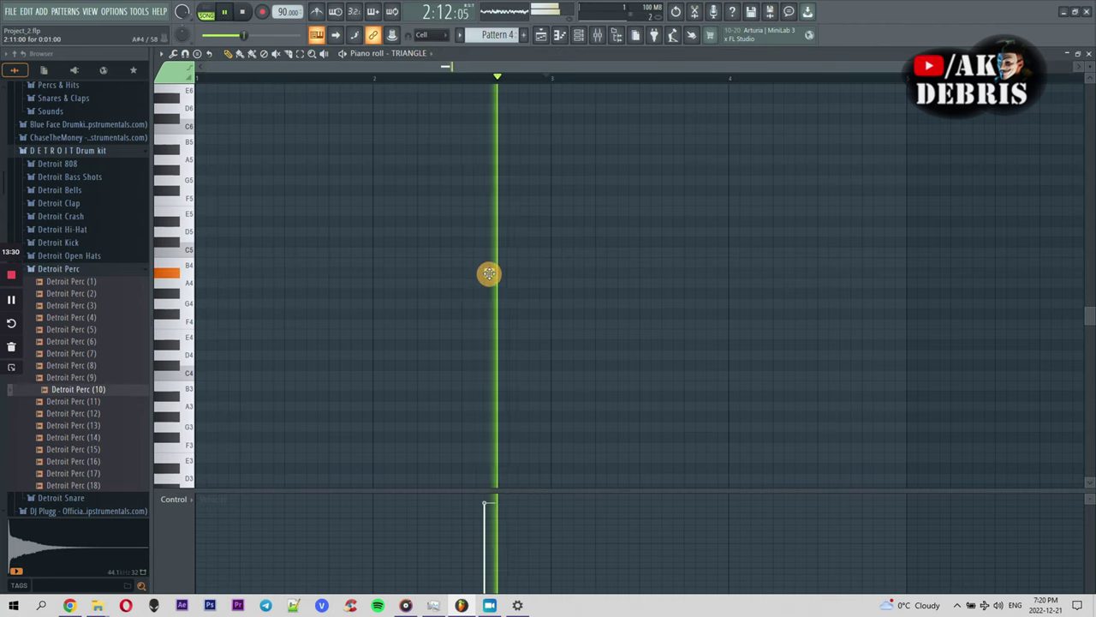
mouse_move(488, 274)
mouse_down()
mouse_move(489, 250)
mouse_move(488, 289)
mouse_move(486, 250)
mouse_up()
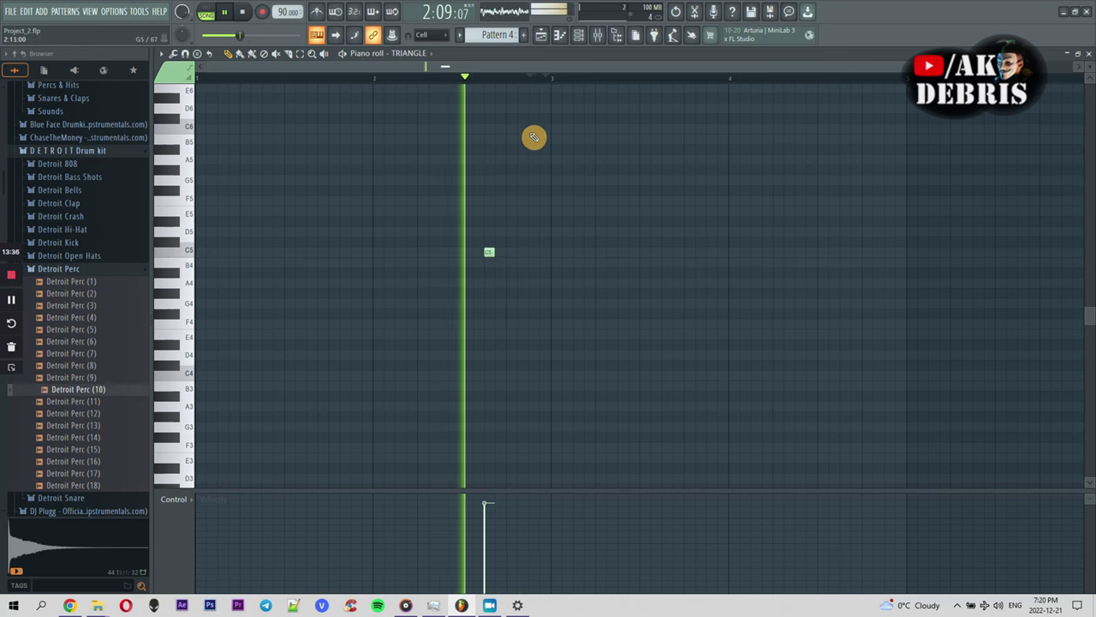
Step: Add a second, quieter C5 note on TRIANGLE at 2:13, shortly after the first one
click(579, 36)
click(532, 269)
right_click(462, 247)
click(478, 249)
click(574, 81)
click(513, 252)
key(space)
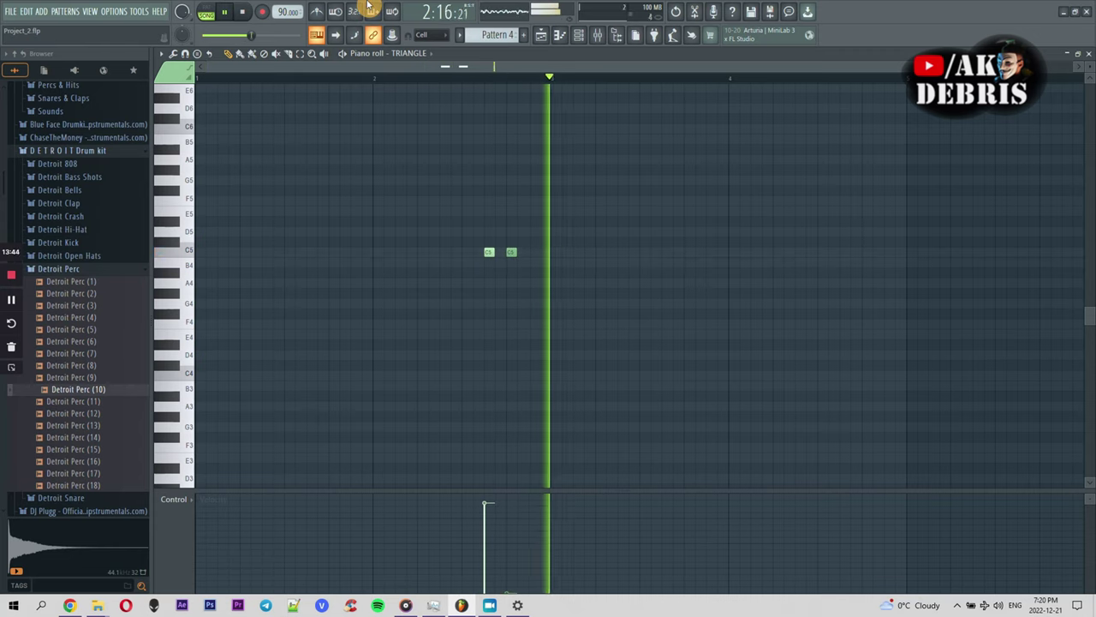
Step: Lengthen the first TRIANGLE note to two steps and lower it to A#4, auditioning the pitch with playback
key(space)
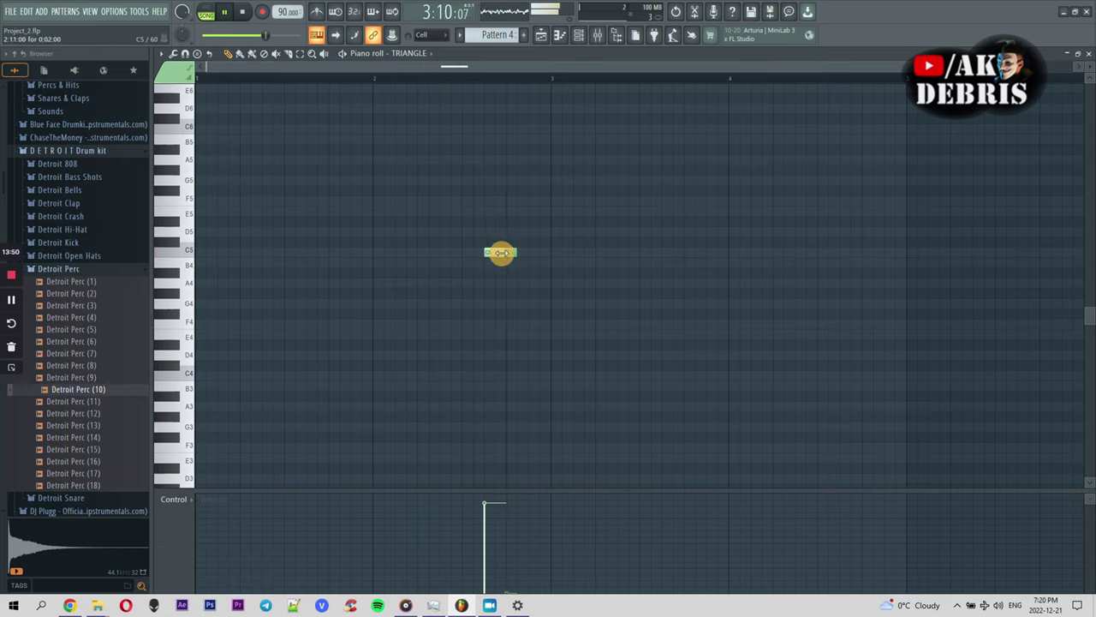
key(space)
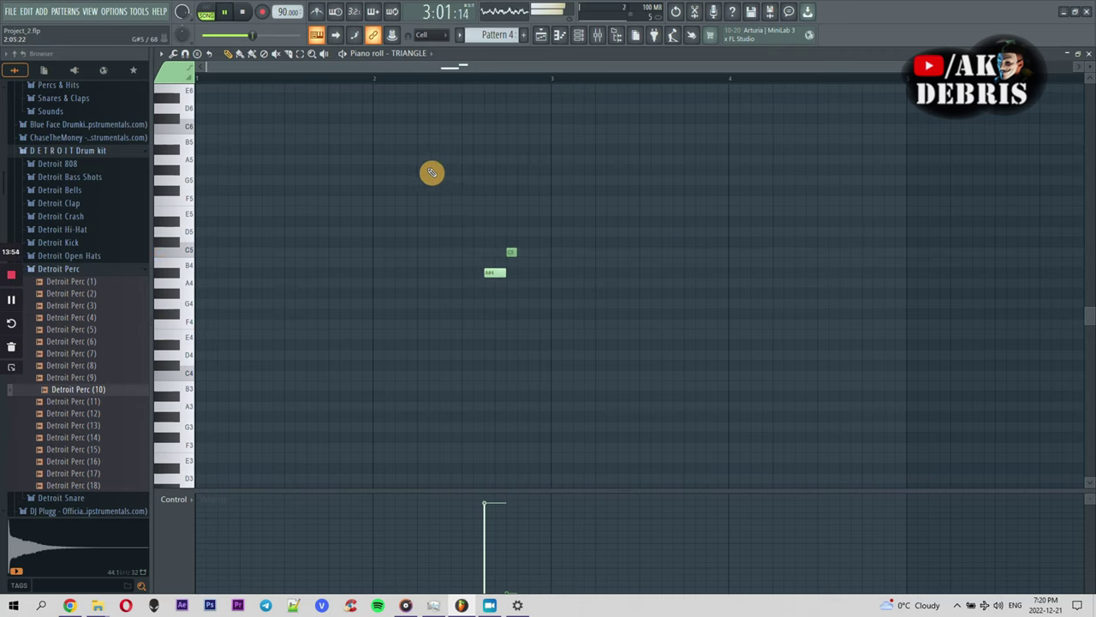
key(space)
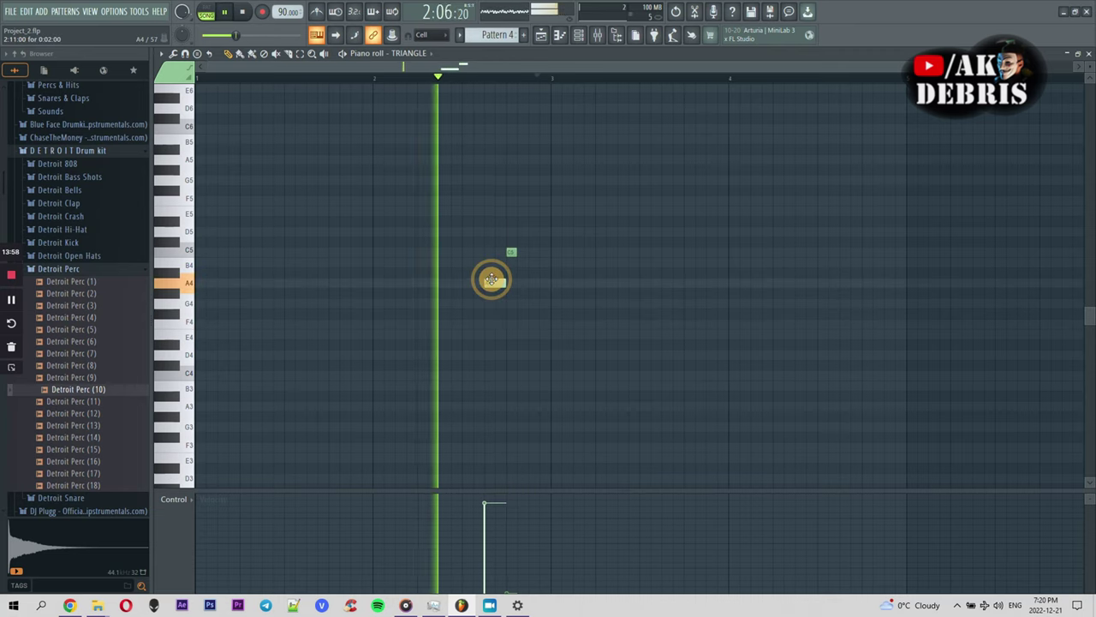
key(space)
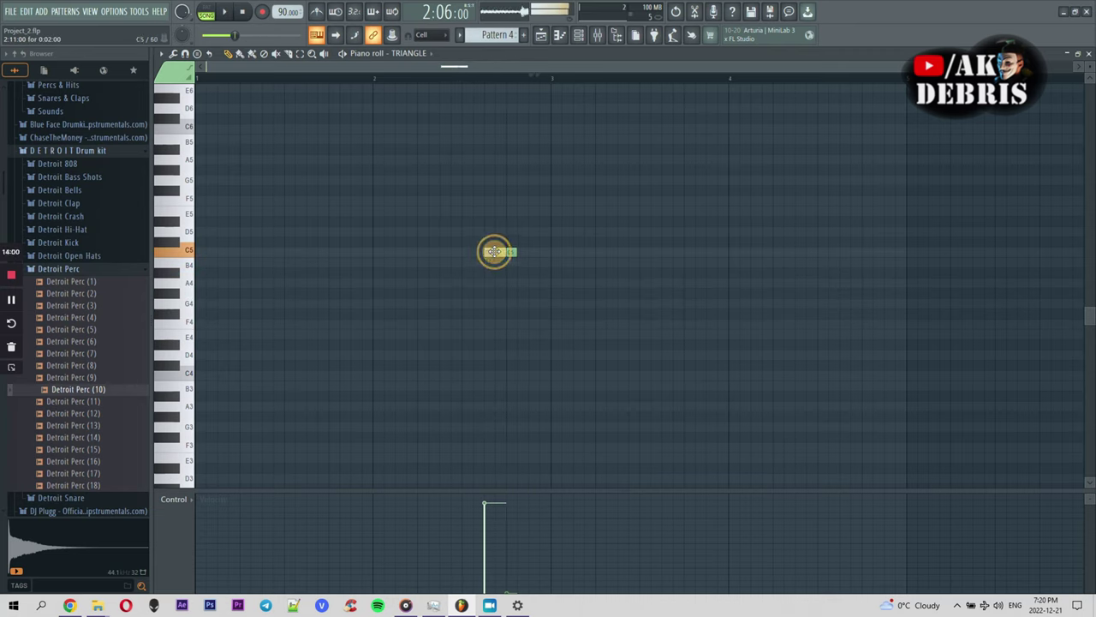
key(space)
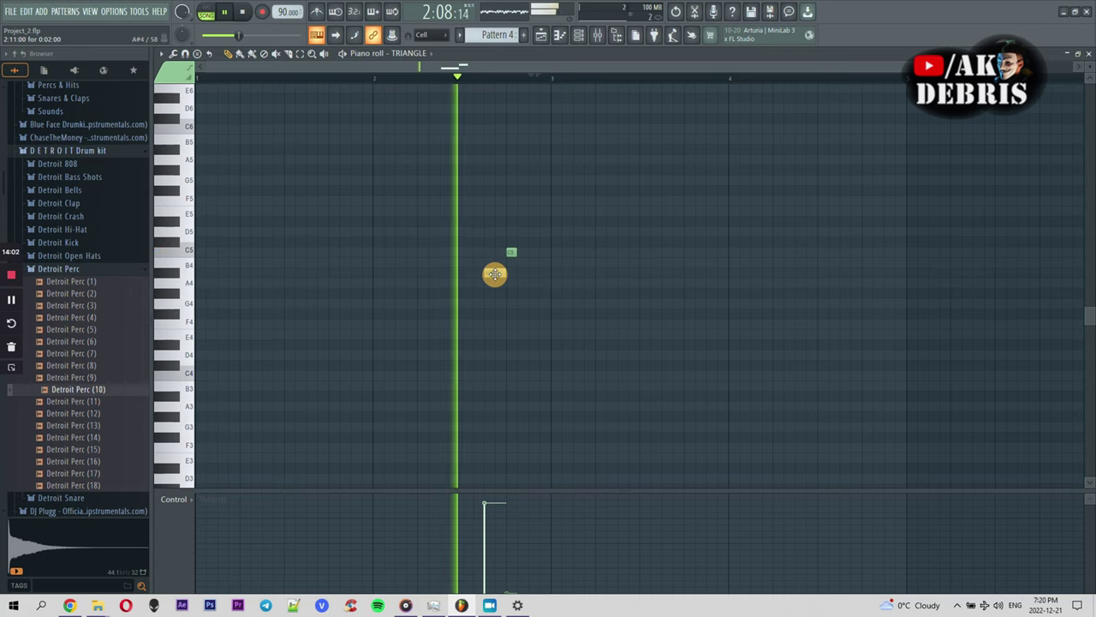
key(space)
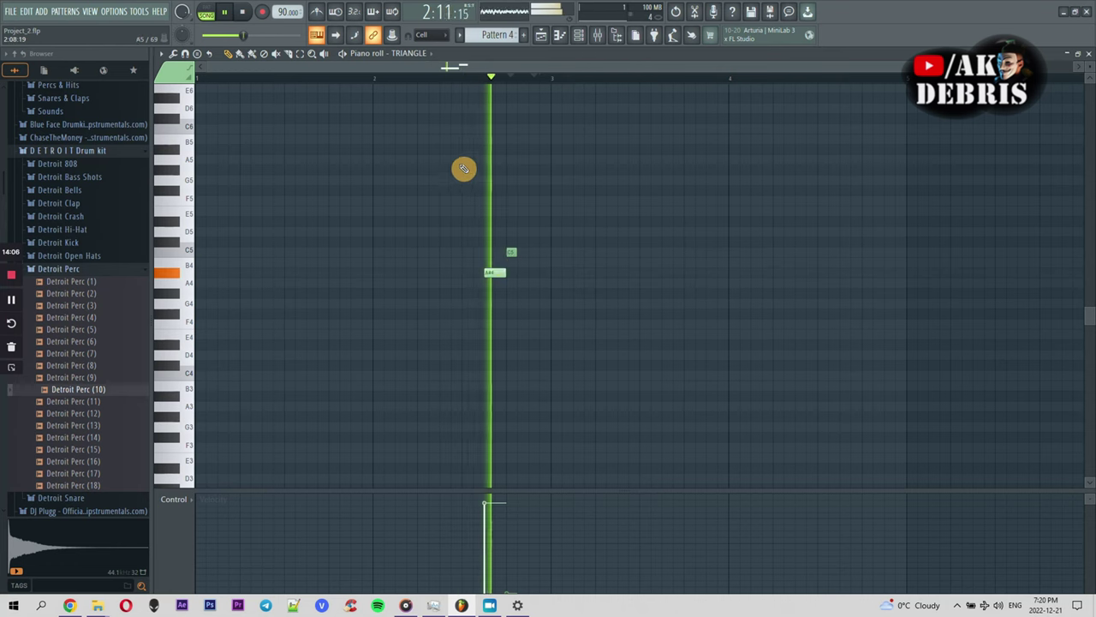
Step: Mute the TRIANGLE channel and look through the Detroit Kick and Detroit Hi-Hat sample folders
click(95, 273)
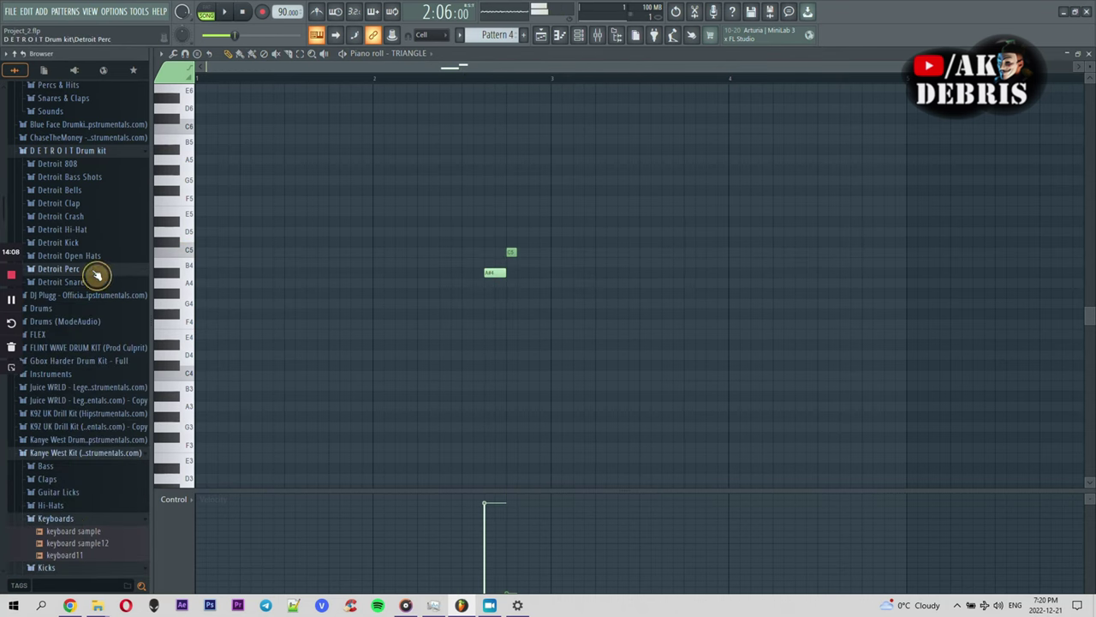
click(601, 35)
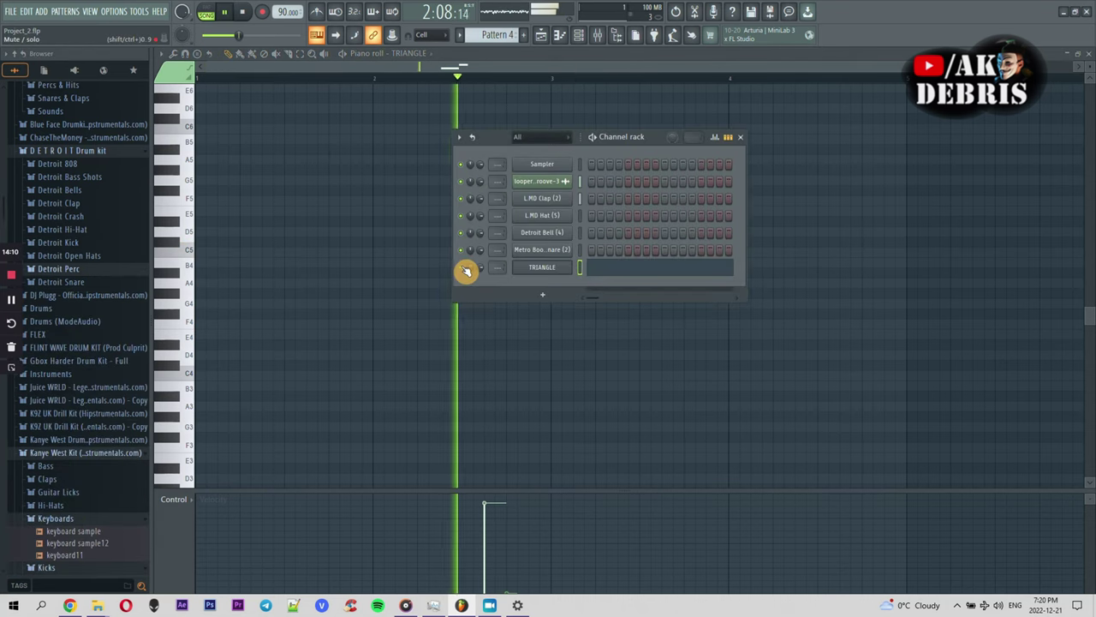
click(75, 242)
click(81, 230)
click(83, 253)
click(81, 230)
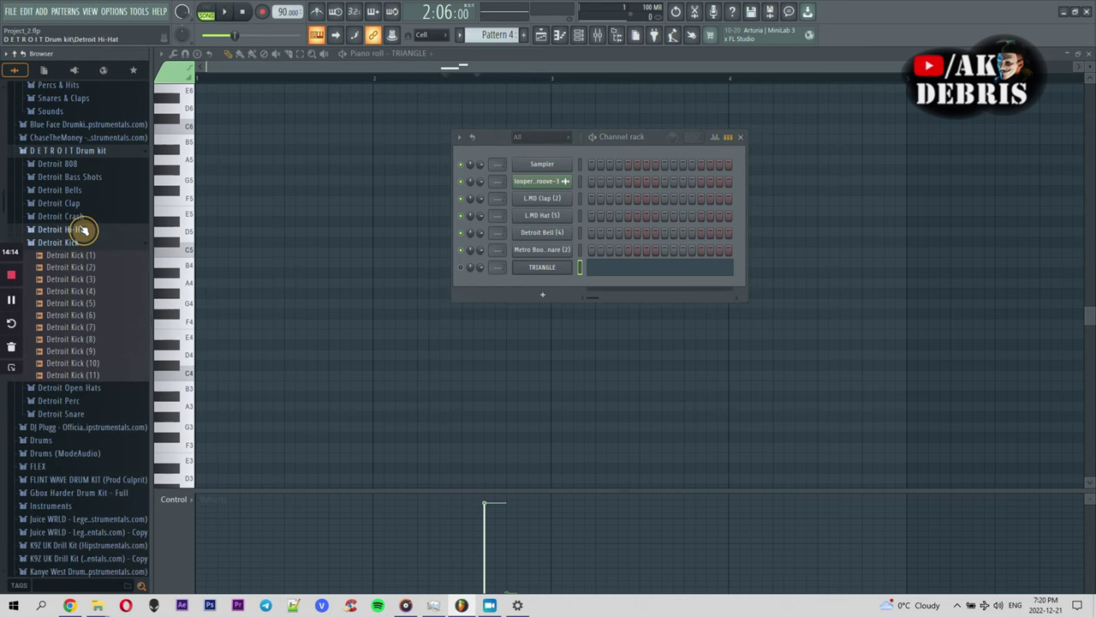
Step: Preview samples in the Detroit Crash folder and add Detroit Crash (2) to the channel rack
click(90, 217)
click(101, 265)
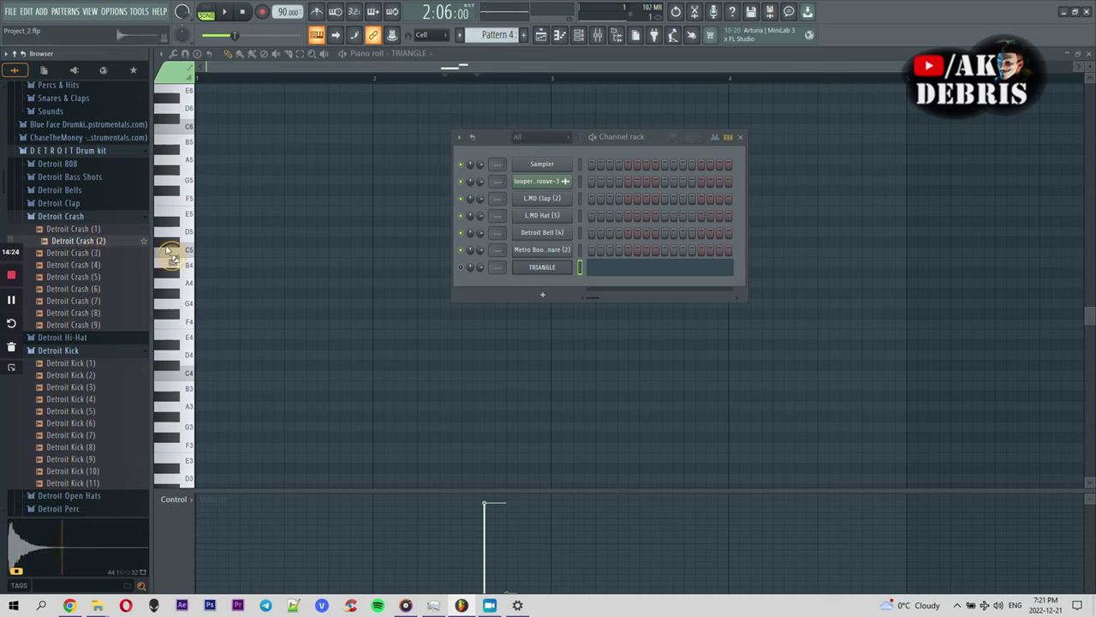
drag(510, 285, 509, 285)
Step: Place a two-step C5 note for Detroit Crash (2) at the start of bar 1 and play it
right_click(567, 283)
click(591, 290)
click(199, 366)
drag(196, 370, 159, 250)
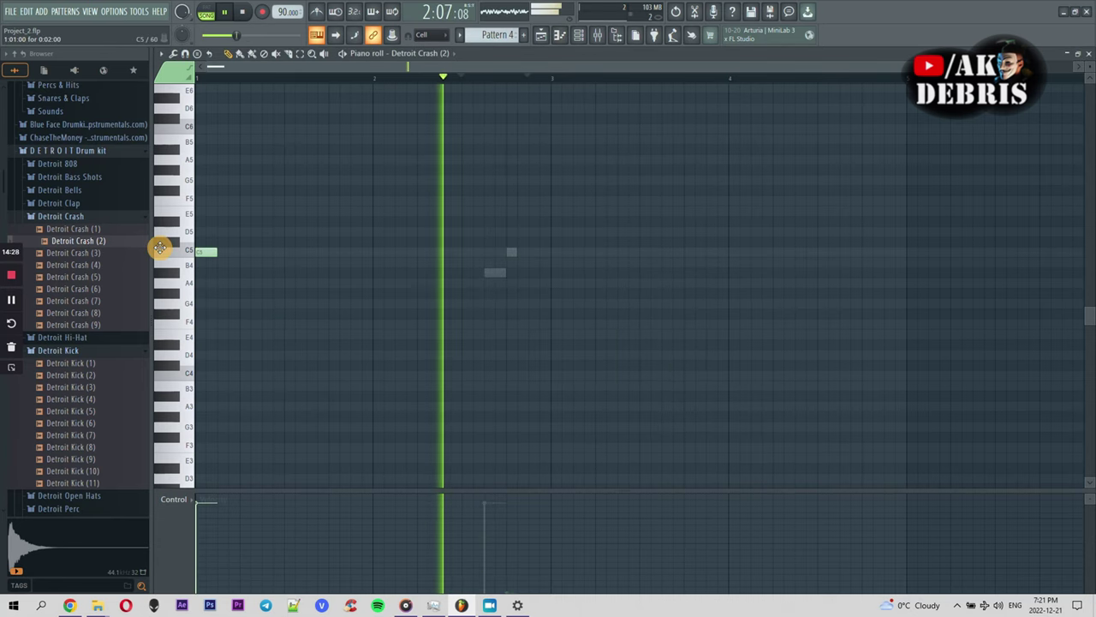
key(space)
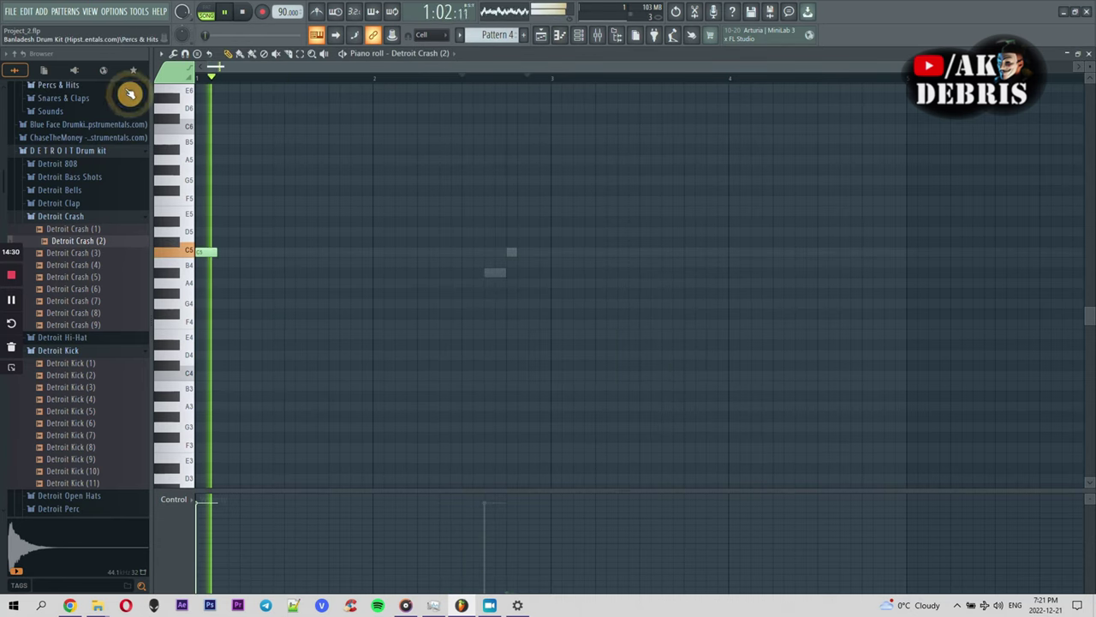
Step: Slightly lower the velocity of the Detroit Crash (2) note at the start of bar 1
click(582, 42)
right_click(570, 282)
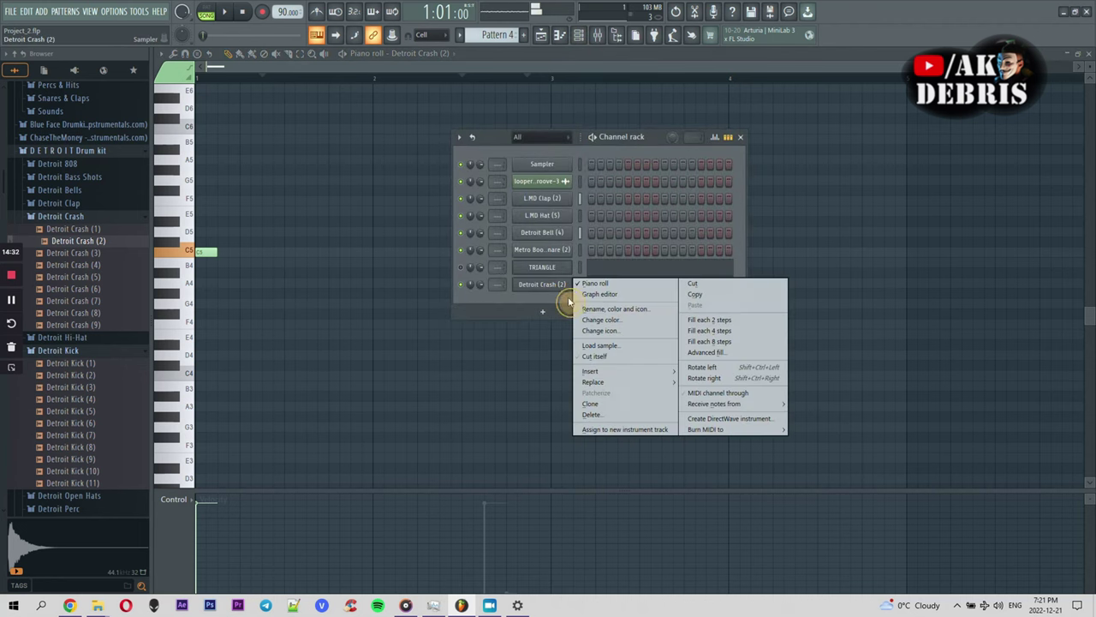
click(553, 313)
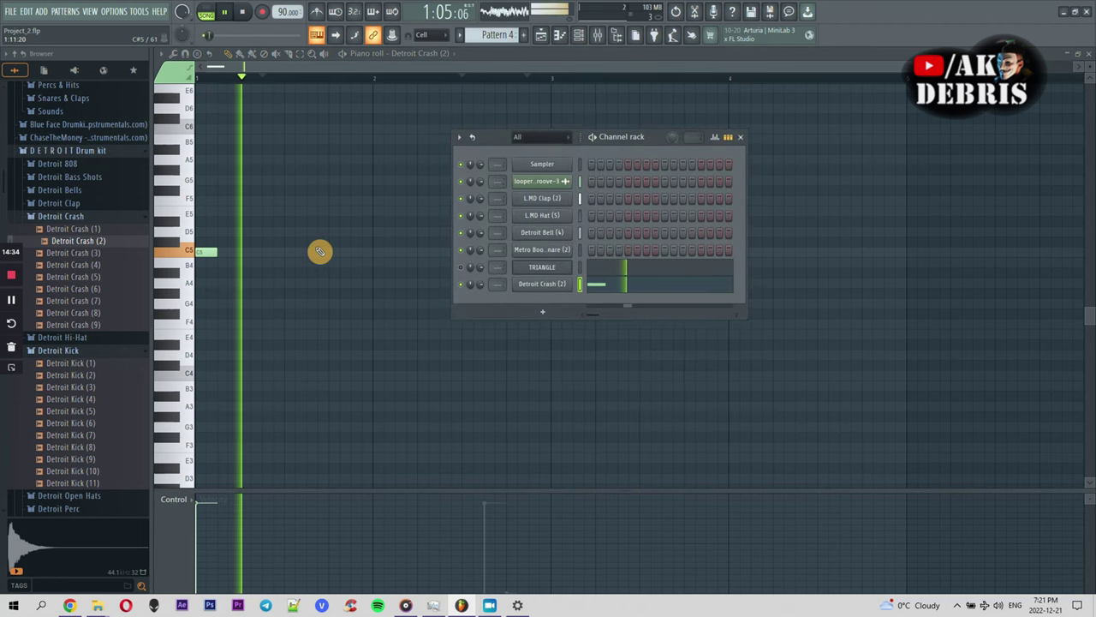
click(207, 521)
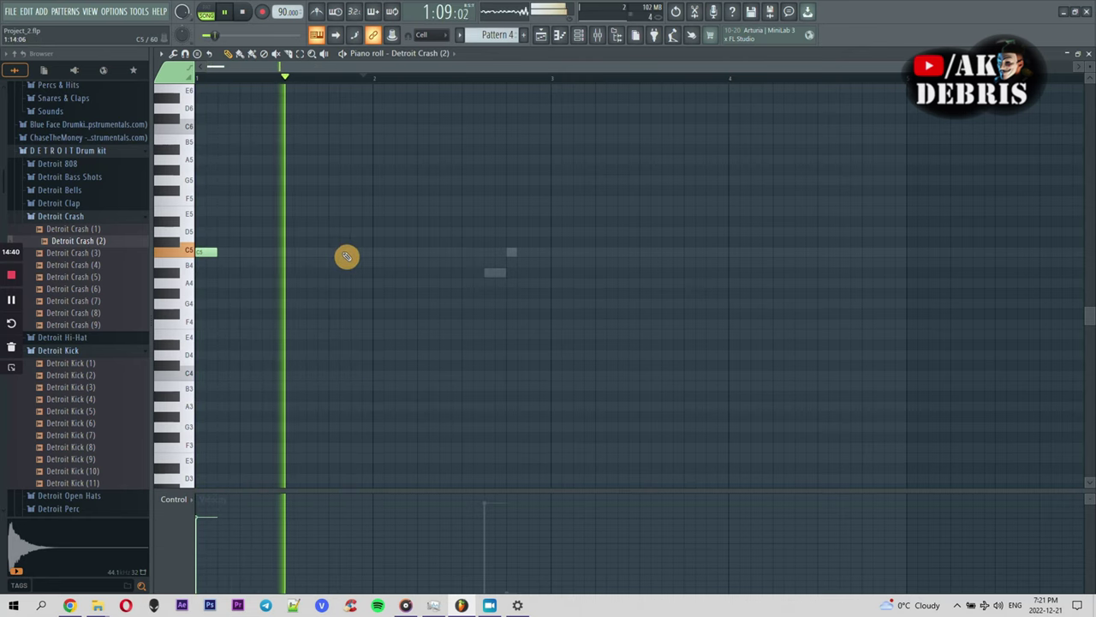
Step: Add C5 crash notes at 1:14, 1:16, 2:01 and 2:07 during playback
drag(355, 254, 377, 255)
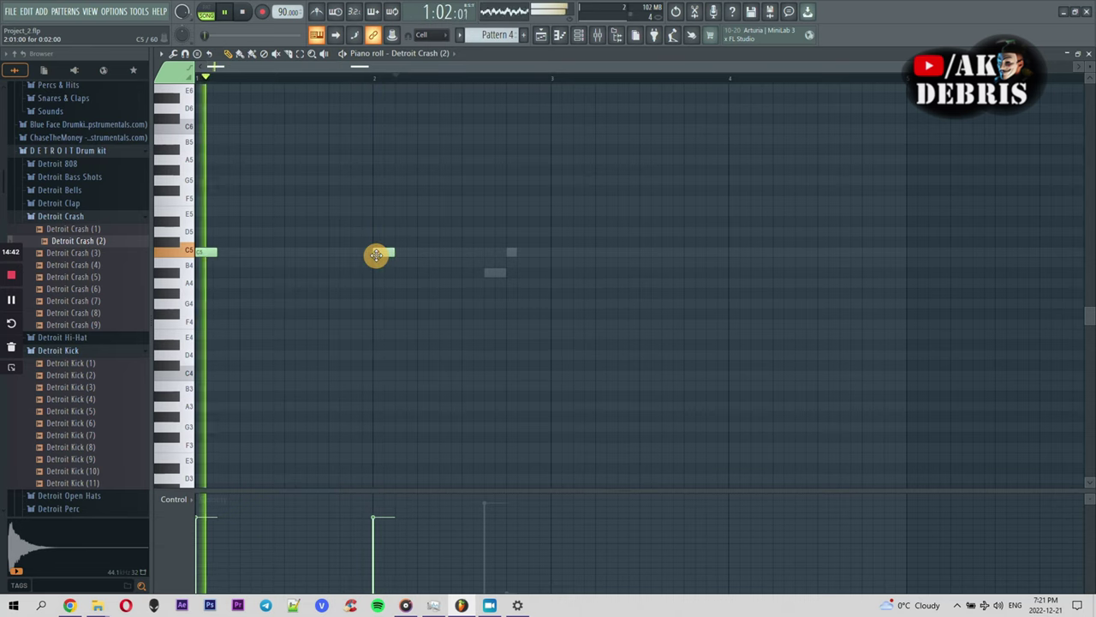
click(444, 253)
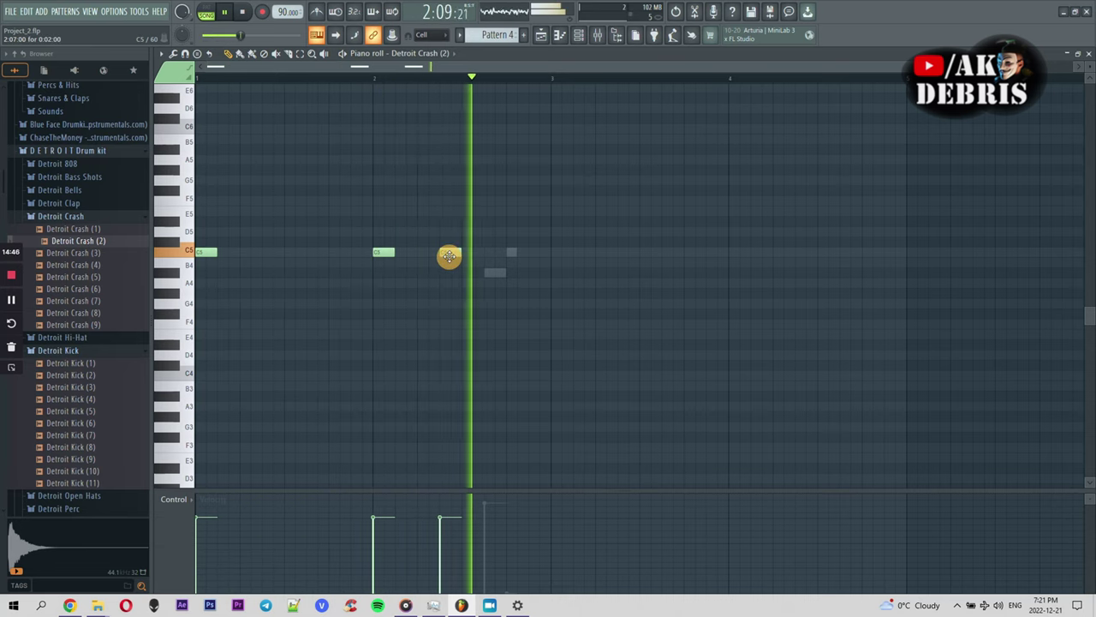
click(339, 252)
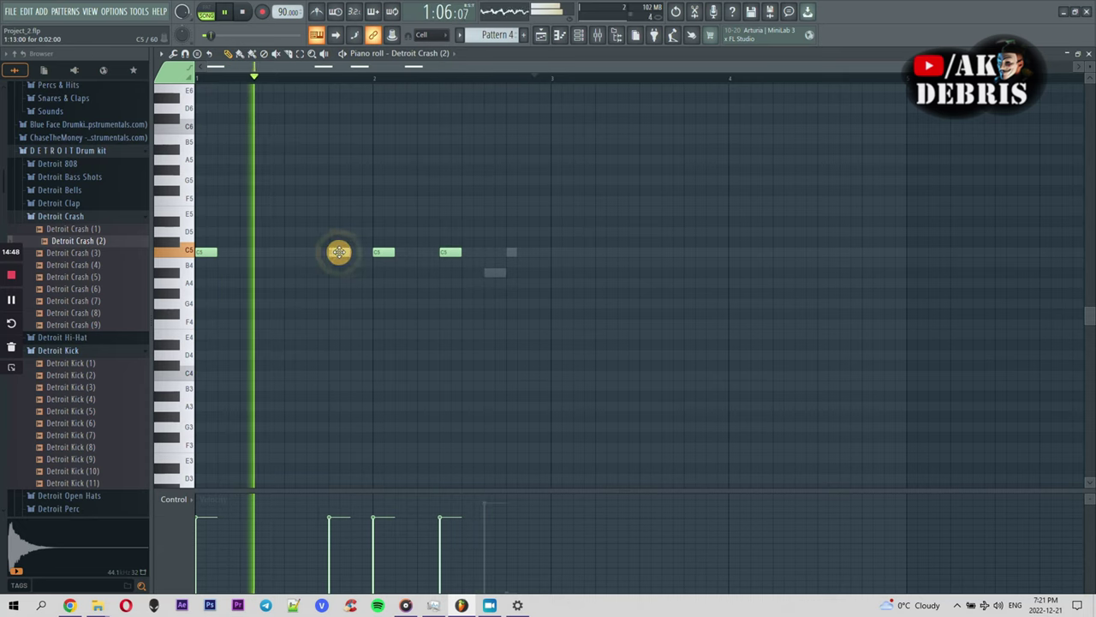
click(352, 252)
key(space)
mouse_move(352, 252)
mouse_down()
mouse_move(365, 255)
mouse_move(342, 254)
mouse_up()
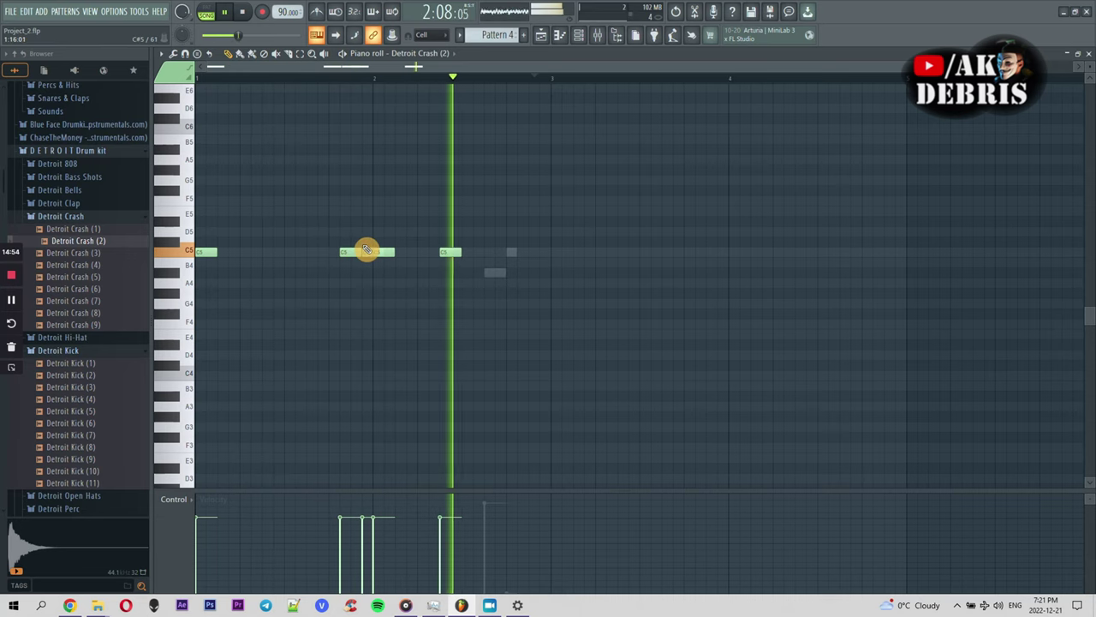
Step: Apply quick legato to the crash notes and shorten the first one to two steps
key(ctrl+l)
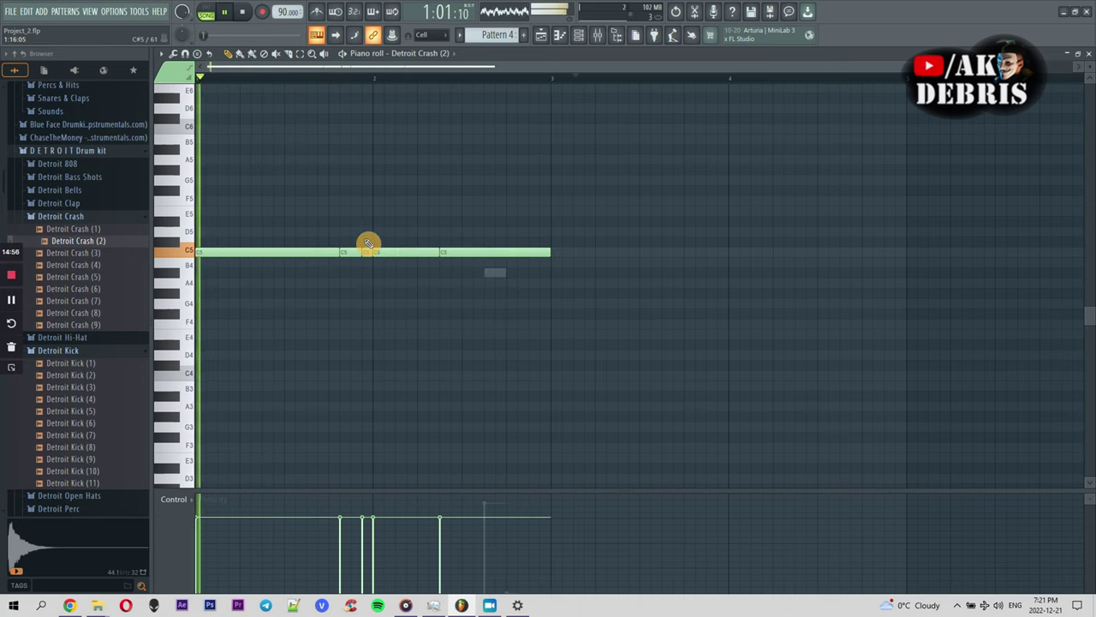
right_click(330, 253)
drag(306, 262, 135, 248)
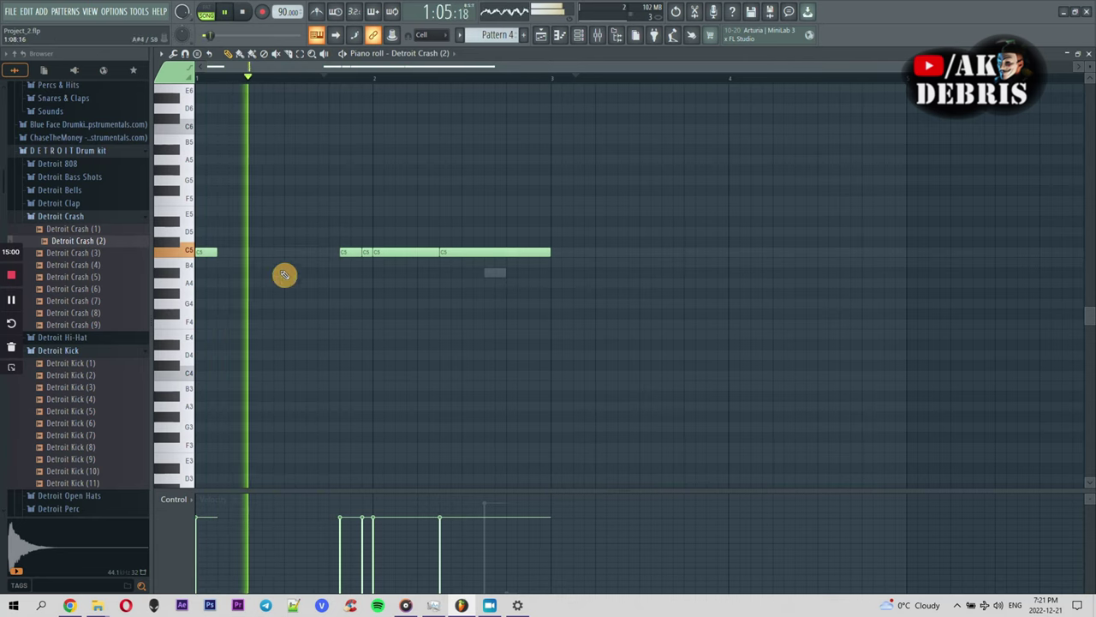
Step: Replace the sample of the Detroit Crash (2) channel with Detroit Crash (1) and play it
key(space)
click(96, 301)
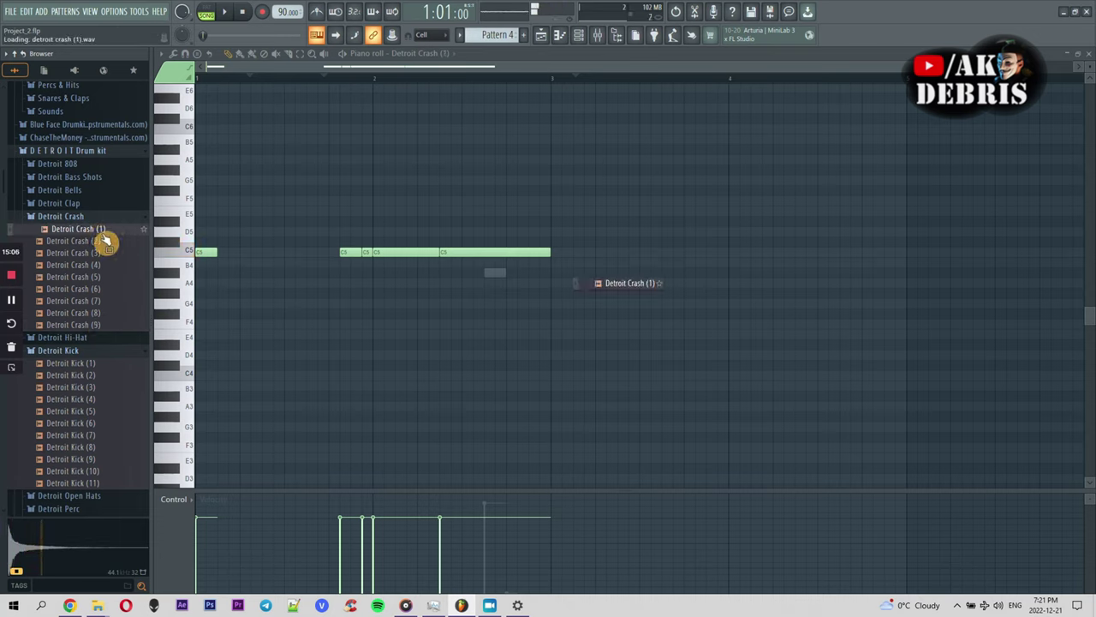
key(space)
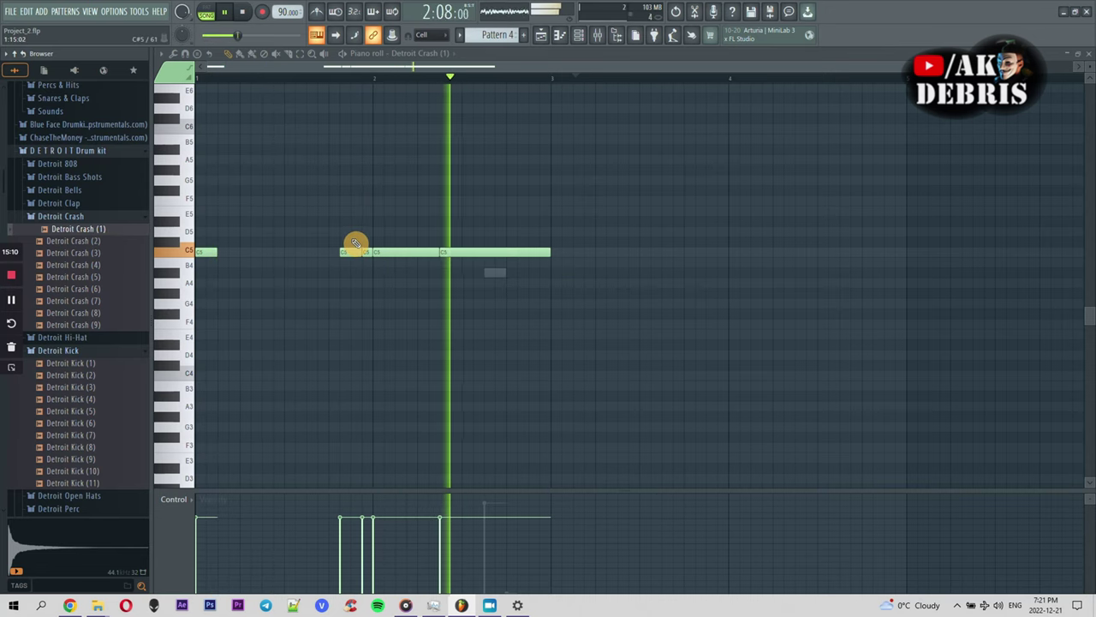
Step: Move the last crash note to 2:15 and shorten it to two steps, ending at bar 3
key(space)
key(space)
drag(465, 251, 558, 254)
click(485, 78)
key(space)
key(space)
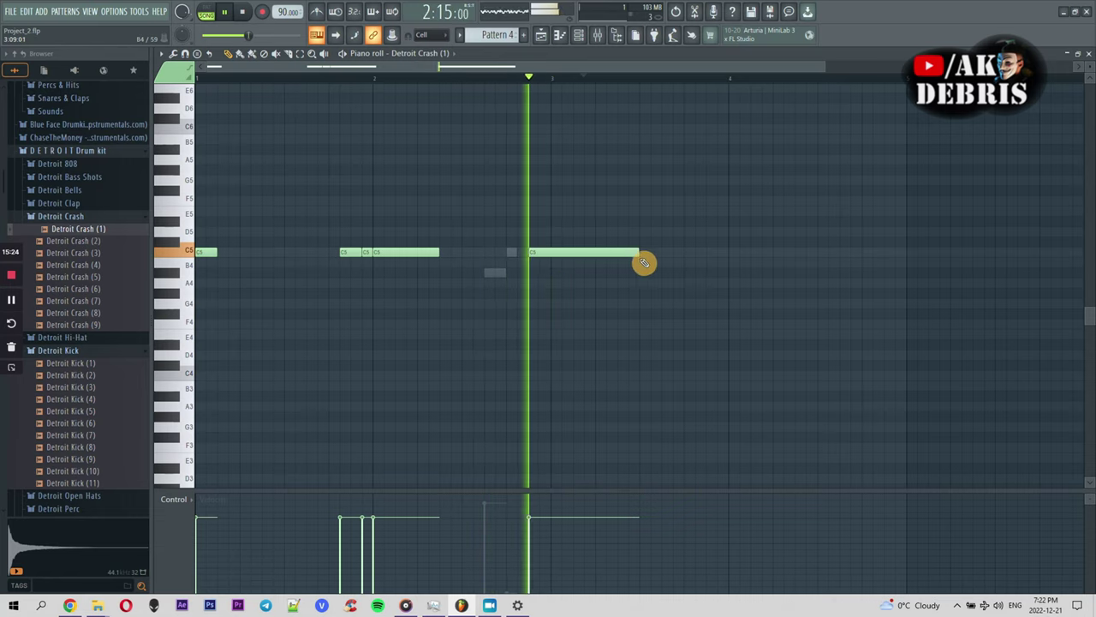
drag(587, 251, 543, 249)
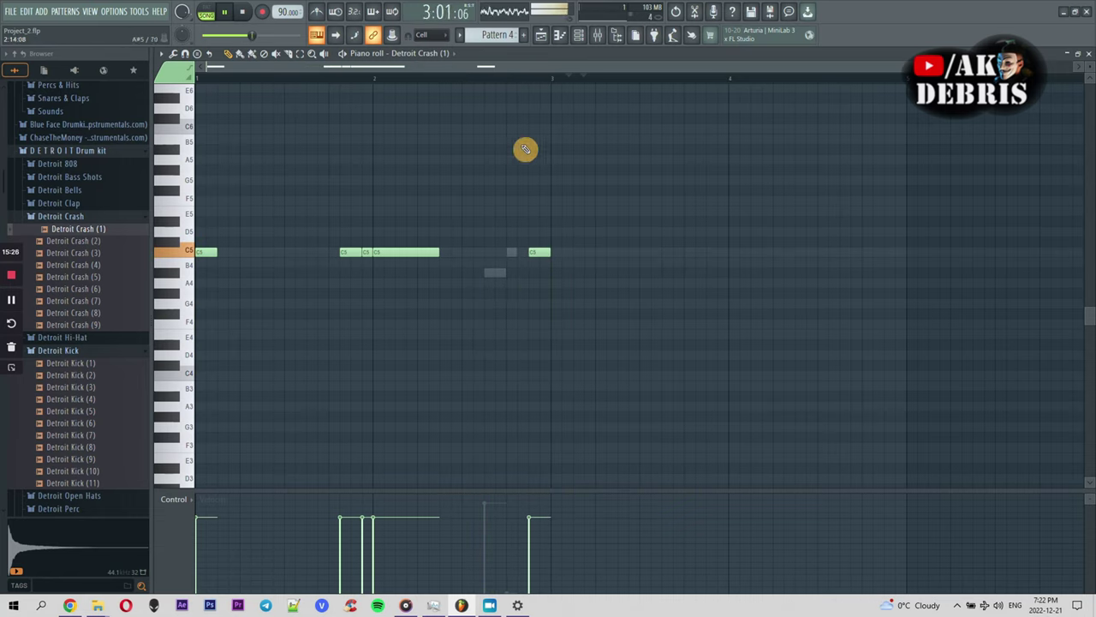
Step: Switch the piano roll to TRIANGLE and unmute the TRIANGLE channel
click(432, 54)
click(454, 150)
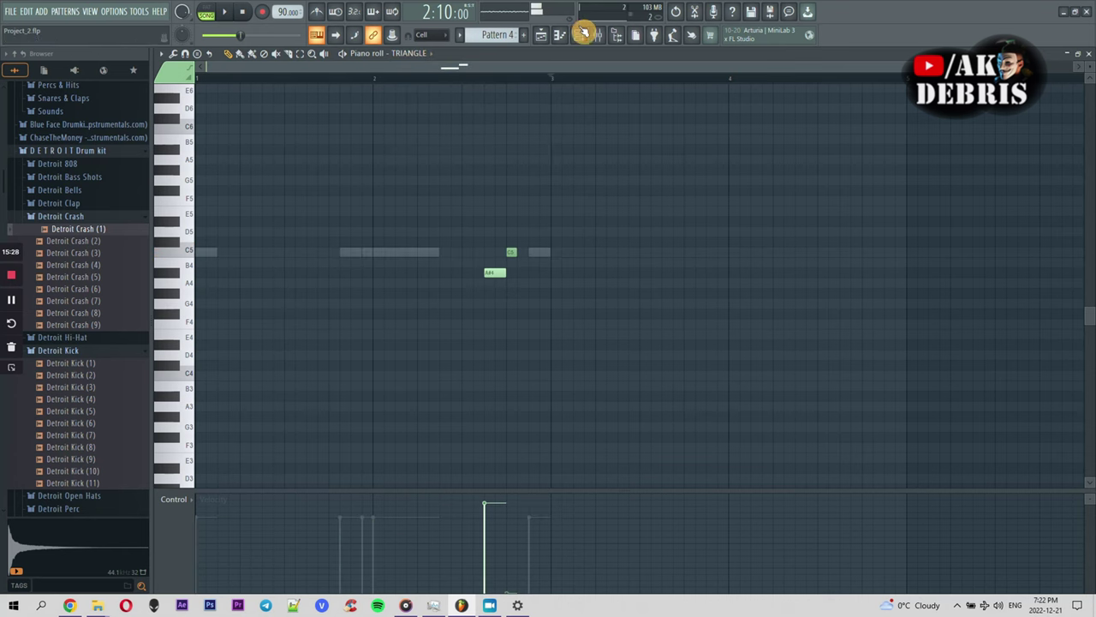
key(F6)
click(464, 269)
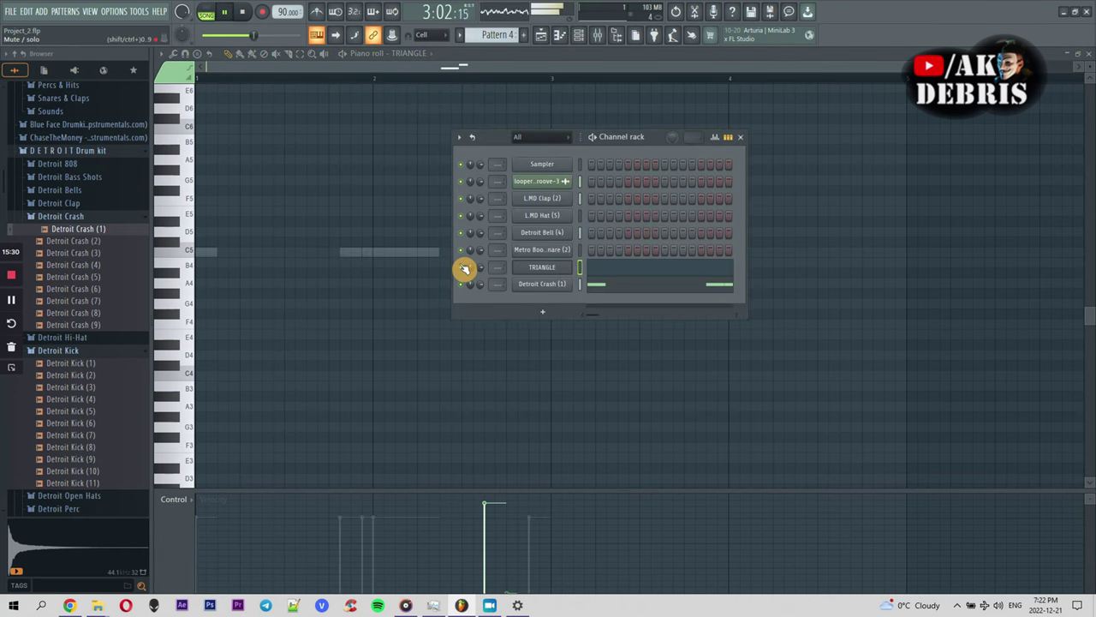
Step: Shorten the Pattern 4 clip on Track 8 to two bars and duplicate it across bars 3 and 4
click(540, 35)
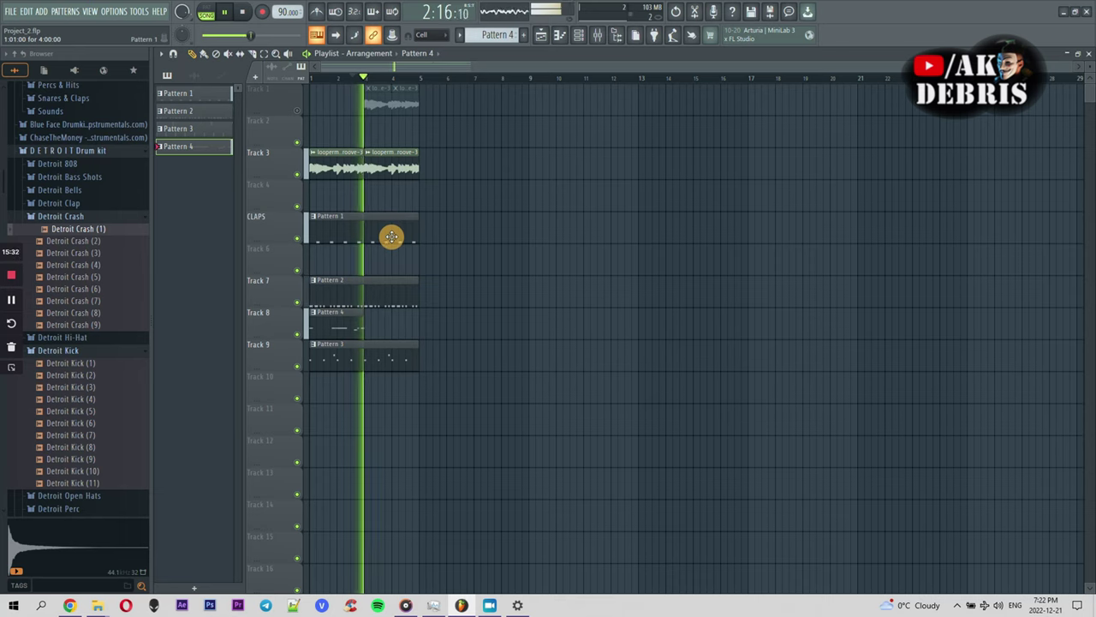
key(space)
key(space)
drag(374, 329, 312, 317)
key(ctrl+b)
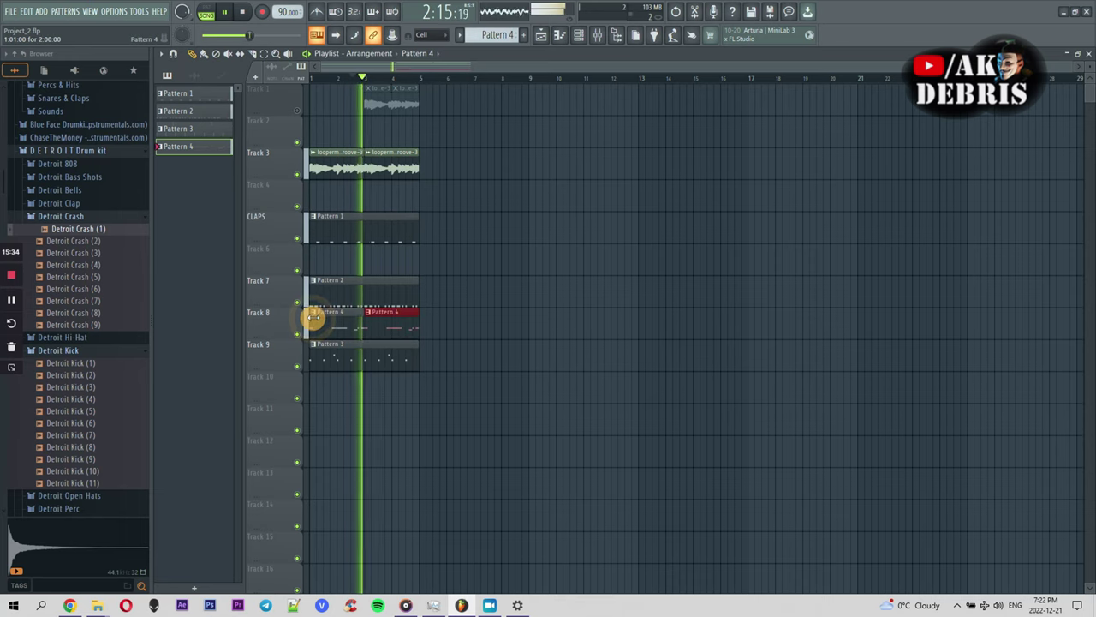
click(435, 81)
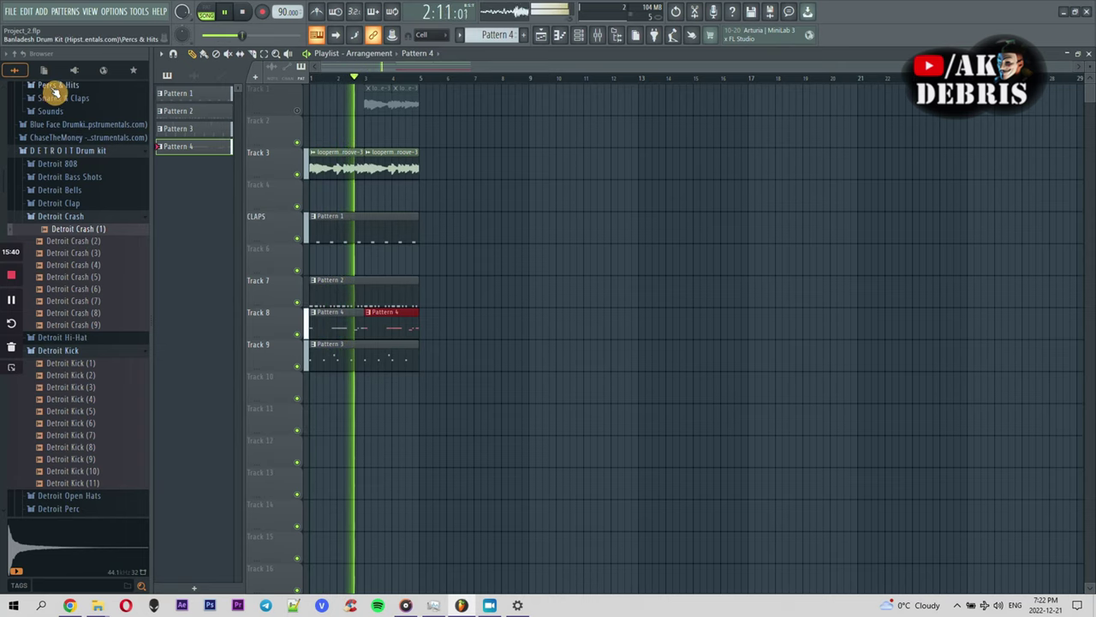
Step: Open Pattern 4's Detroit Crash (1) notes and delete the two short C5 notes just before bar 2
double_click(388, 329)
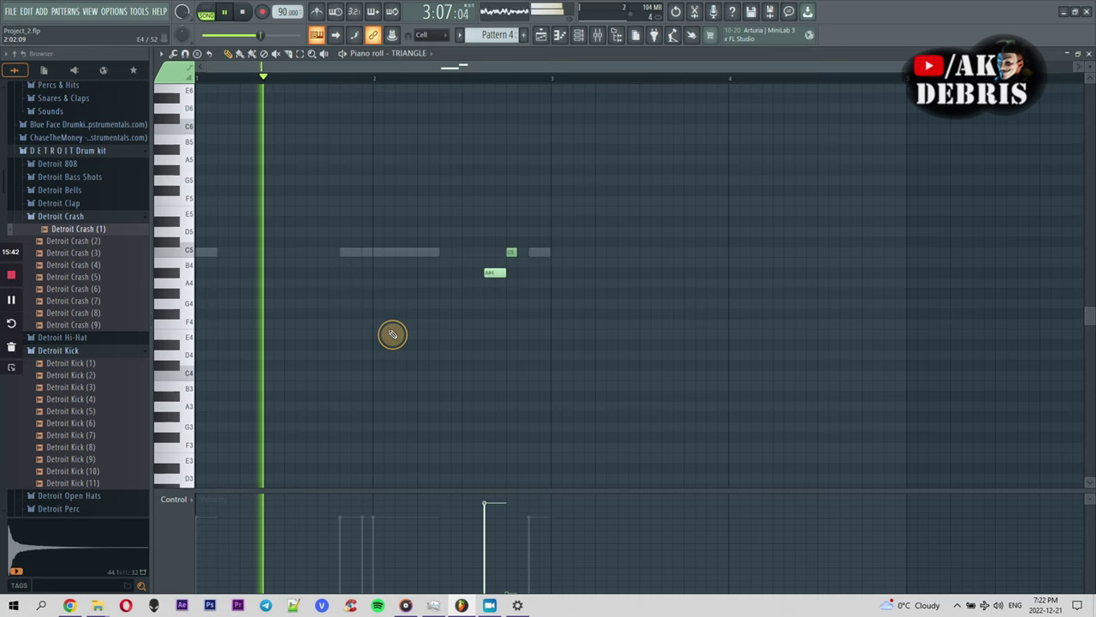
click(411, 54)
click(434, 159)
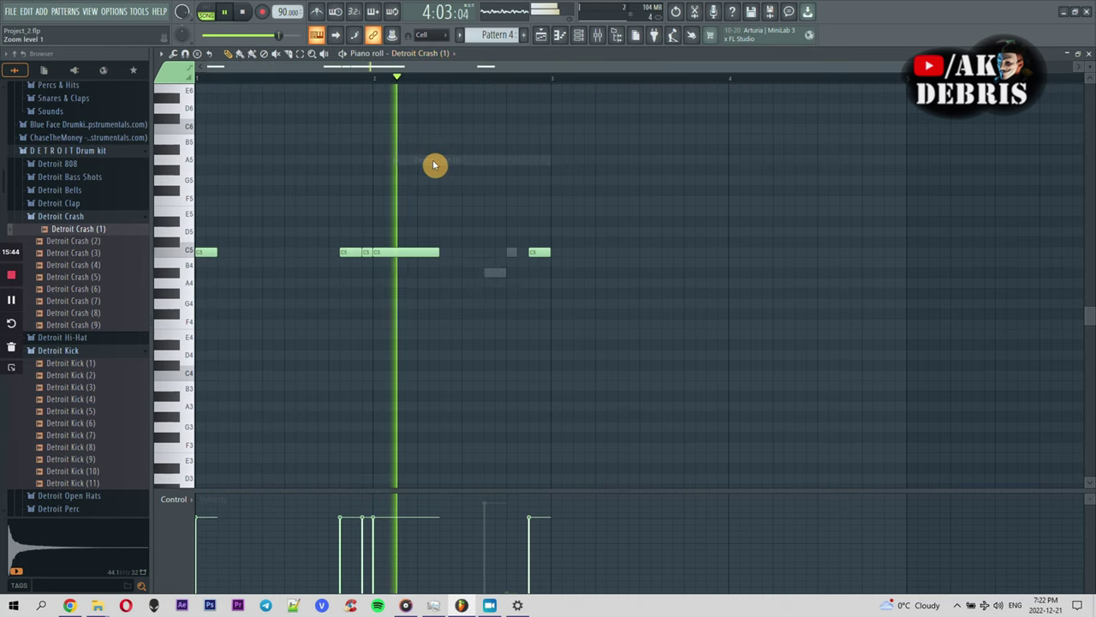
right_click(368, 253)
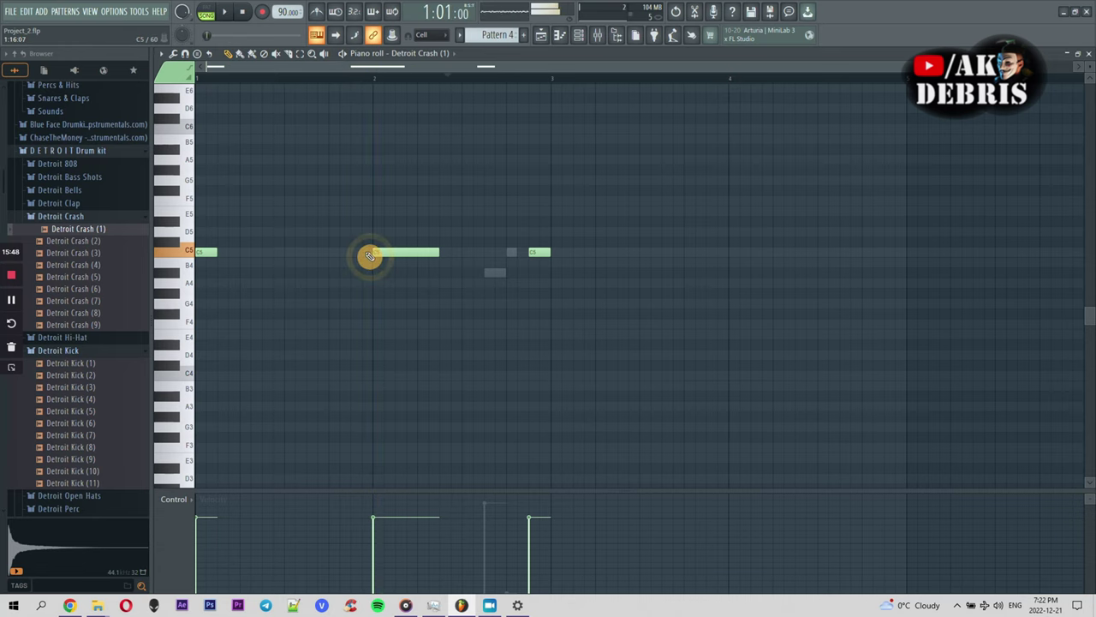
click(360, 251)
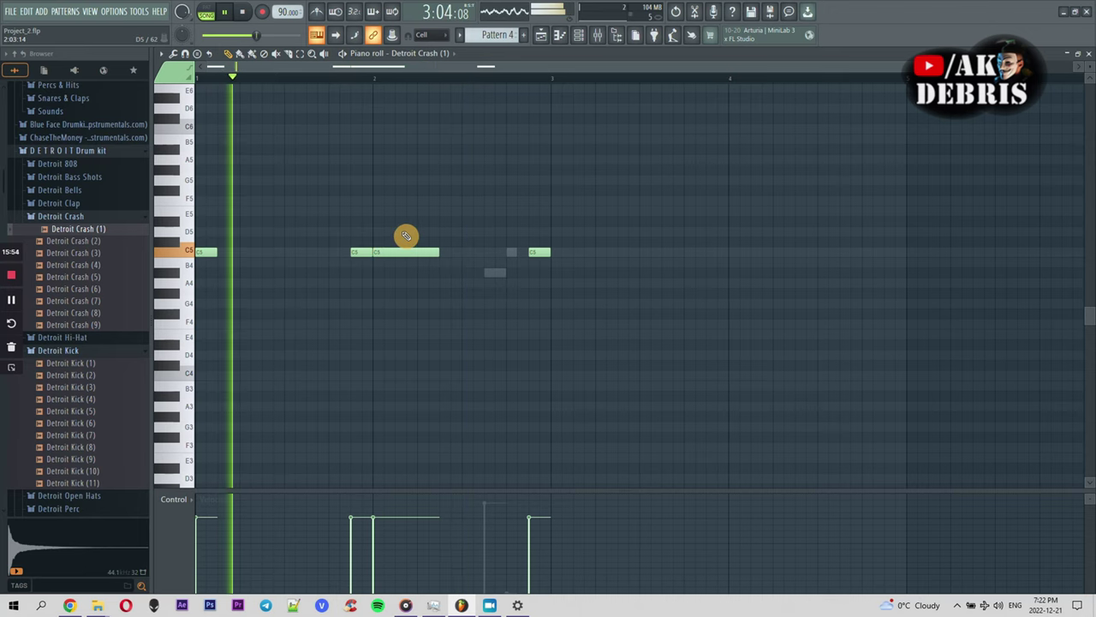
right_click(363, 251)
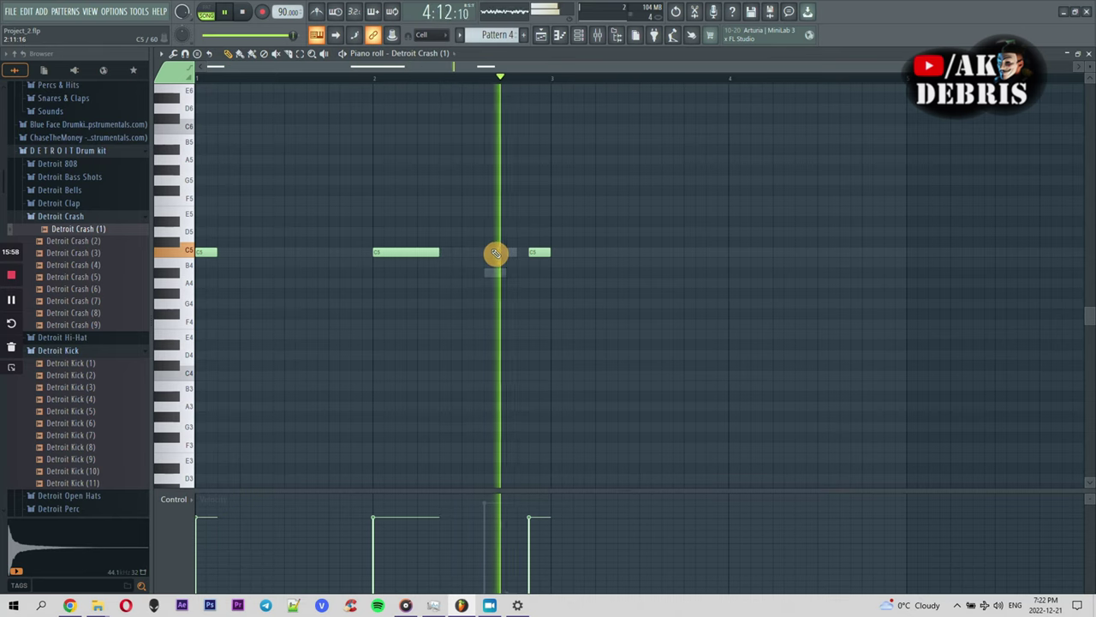
Step: Add two-step C5 crash notes at 2:07 and 2:11, and play the result
click(468, 251)
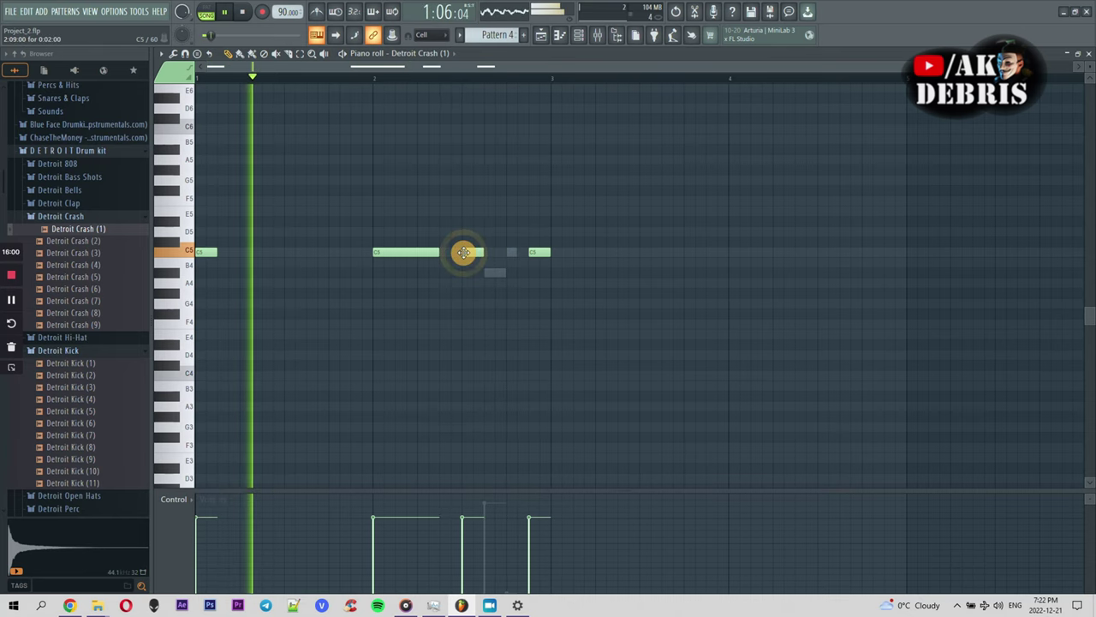
drag(470, 249, 450, 252)
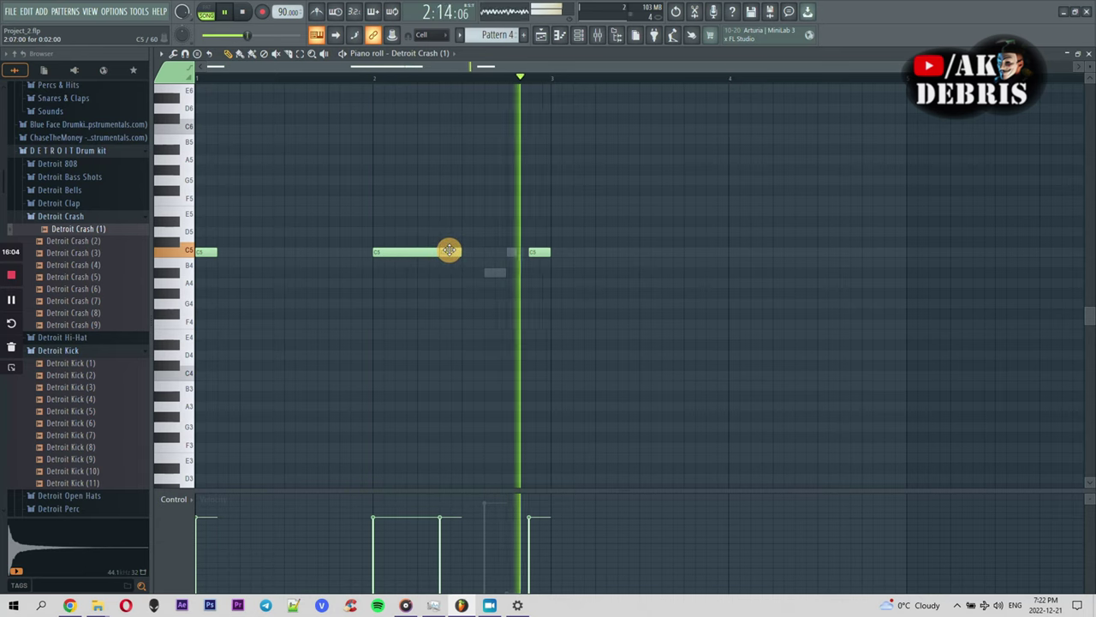
click(486, 252)
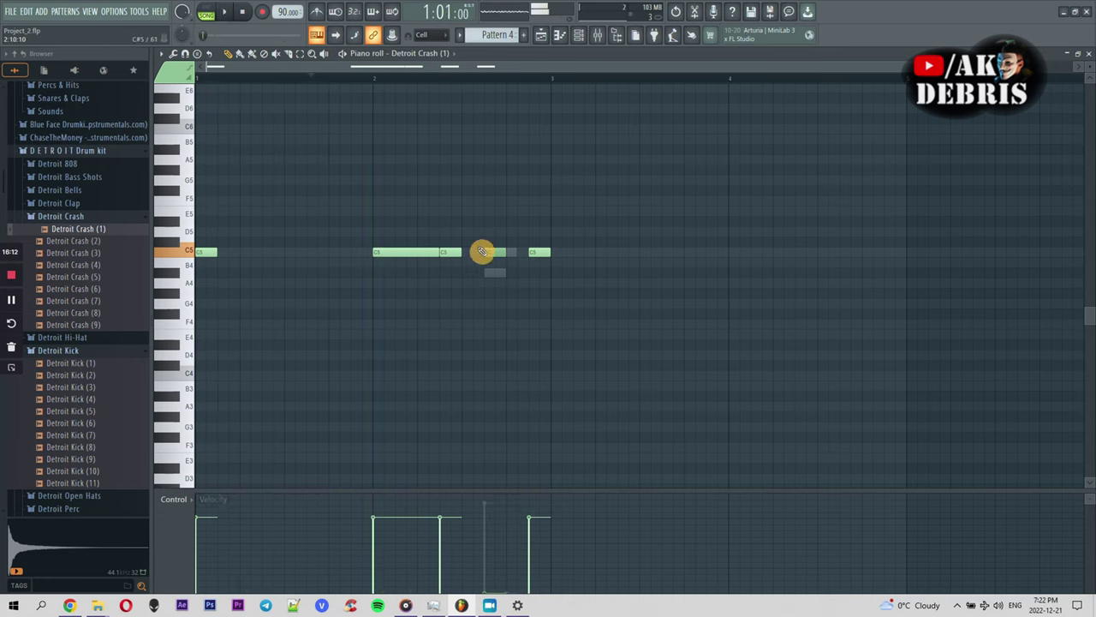
key(space)
key(space)
Step: Mute Track 8 and Track 9 in the playlist and play the remaining arrangement
click(542, 36)
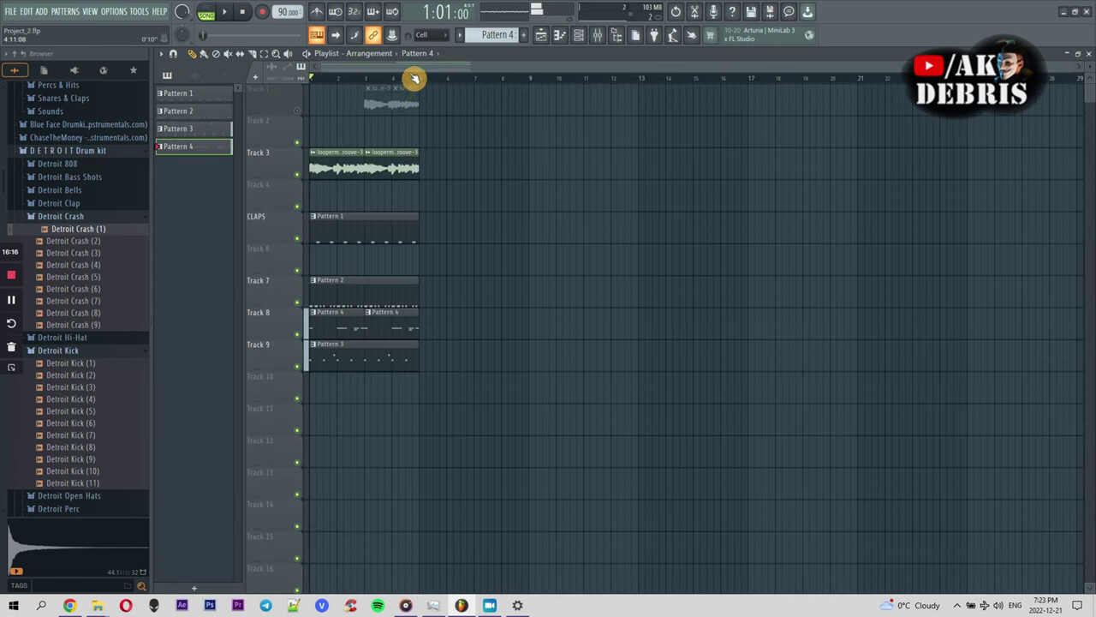
click(304, 333)
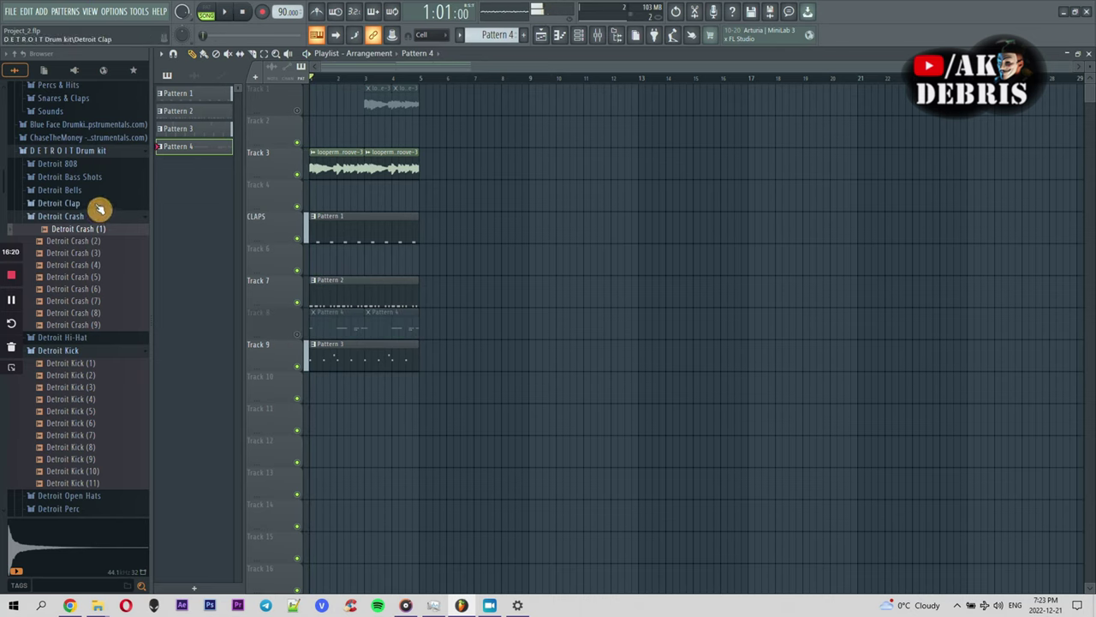
click(298, 369)
key(space)
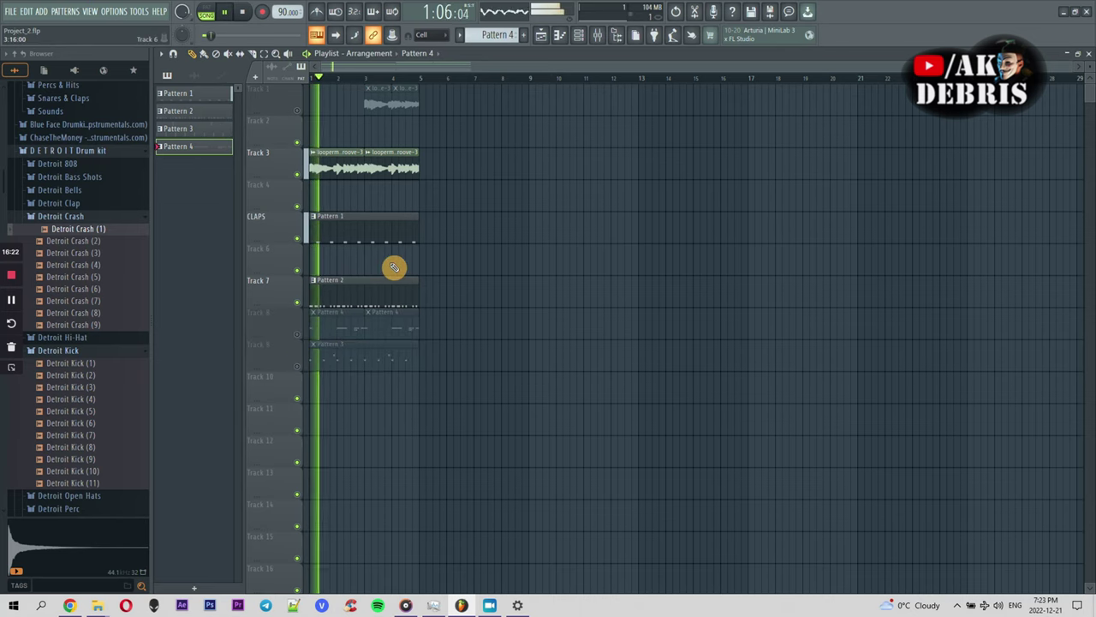
Step: Expand the Detroit Clap folder and audition samples including Detroit Clap (1) and Detroit Clap (3)
click(91, 216)
click(87, 206)
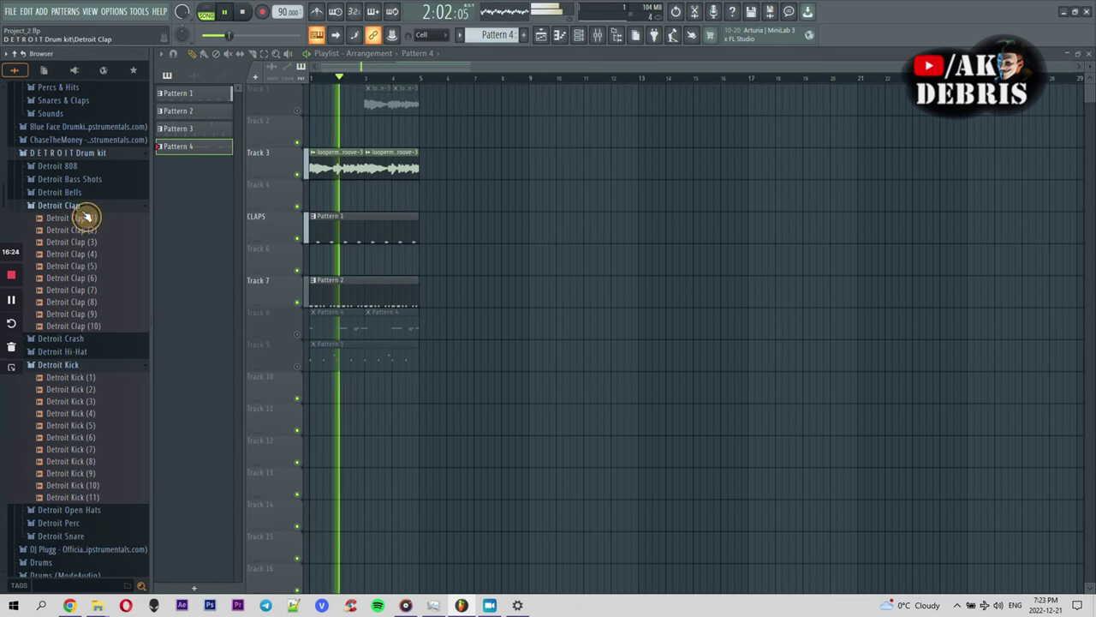
click(88, 218)
key(space)
click(90, 243)
click(97, 254)
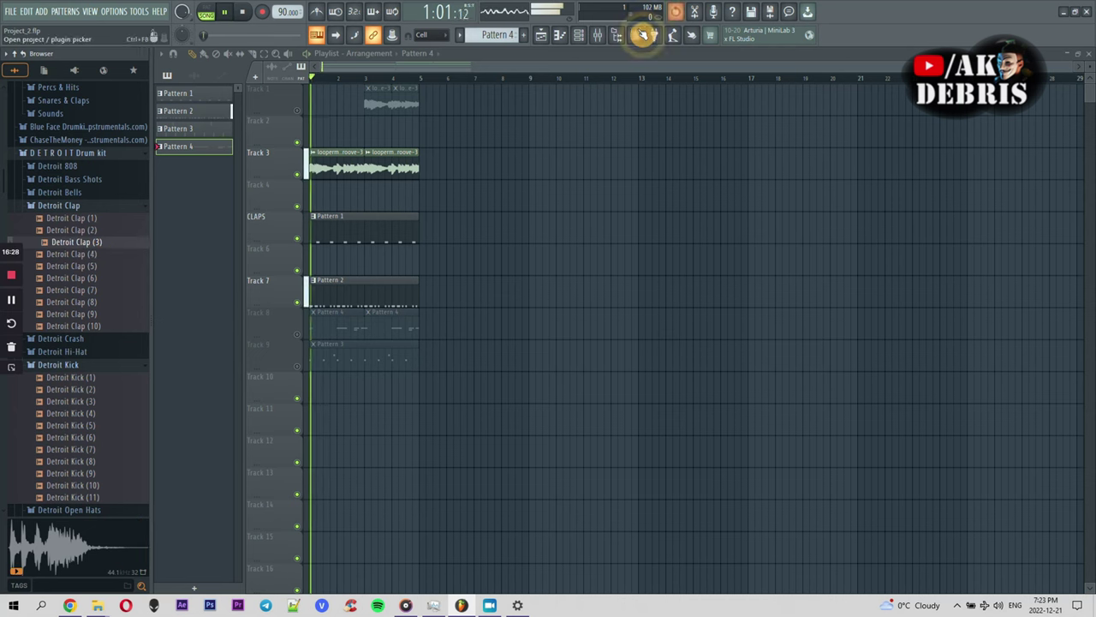
Step: Stop playback, add Detroit Clap (3) to the channel rack as a new channel and open its piano roll
click(589, 39)
key(space)
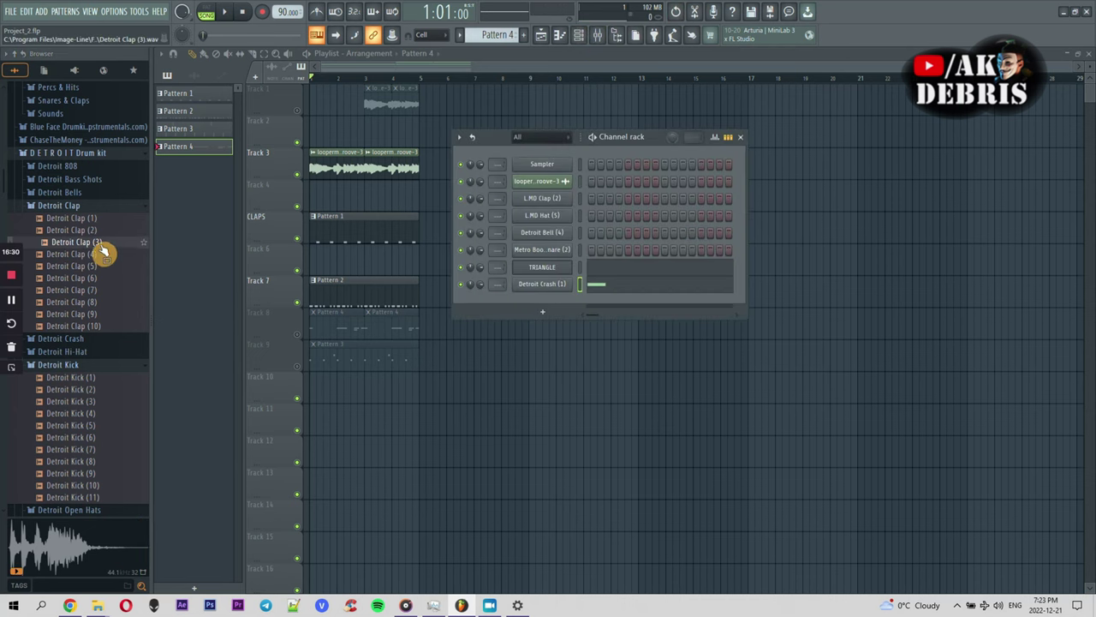
drag(522, 298, 526, 299)
right_click(561, 295)
click(565, 304)
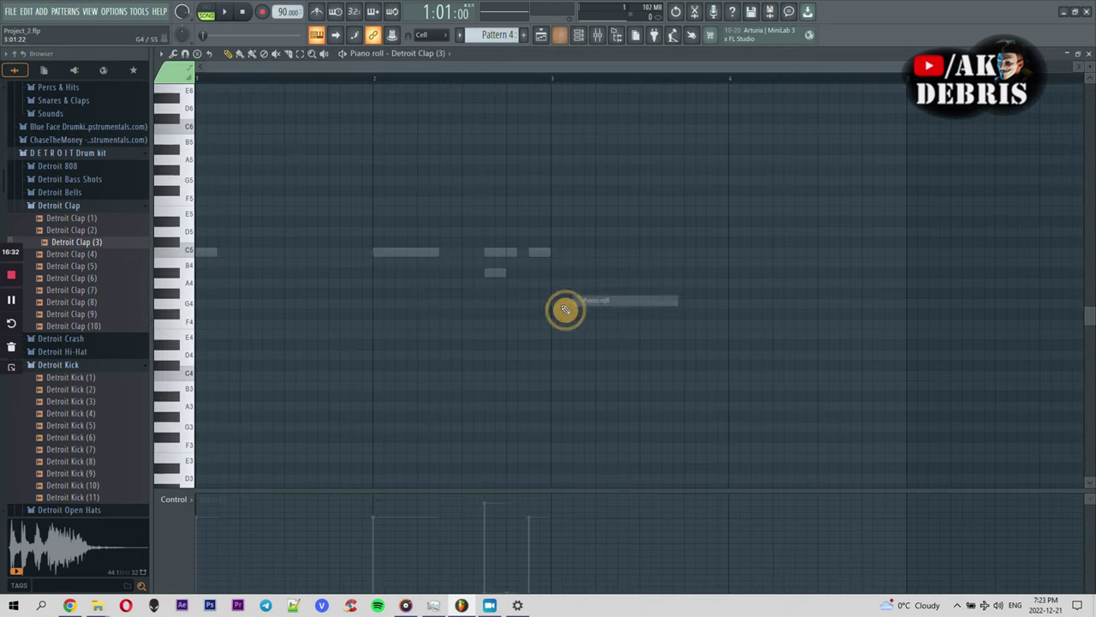
Step: Create Pattern 5, place it at the start of Track 4 in the playlist and open its piano roll
click(527, 37)
key(Return)
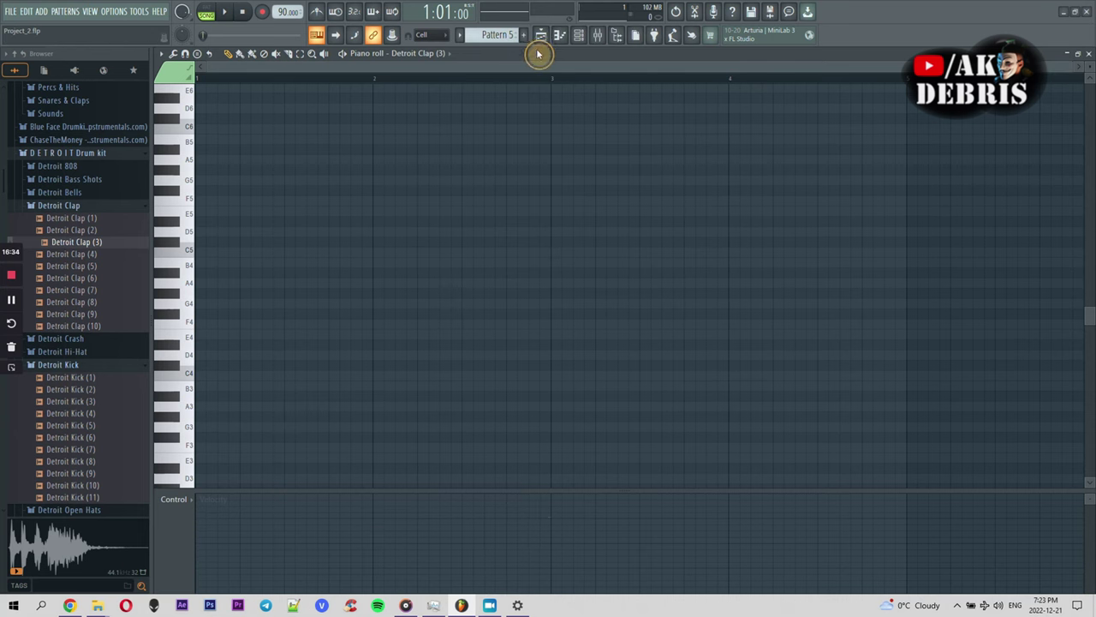
click(542, 36)
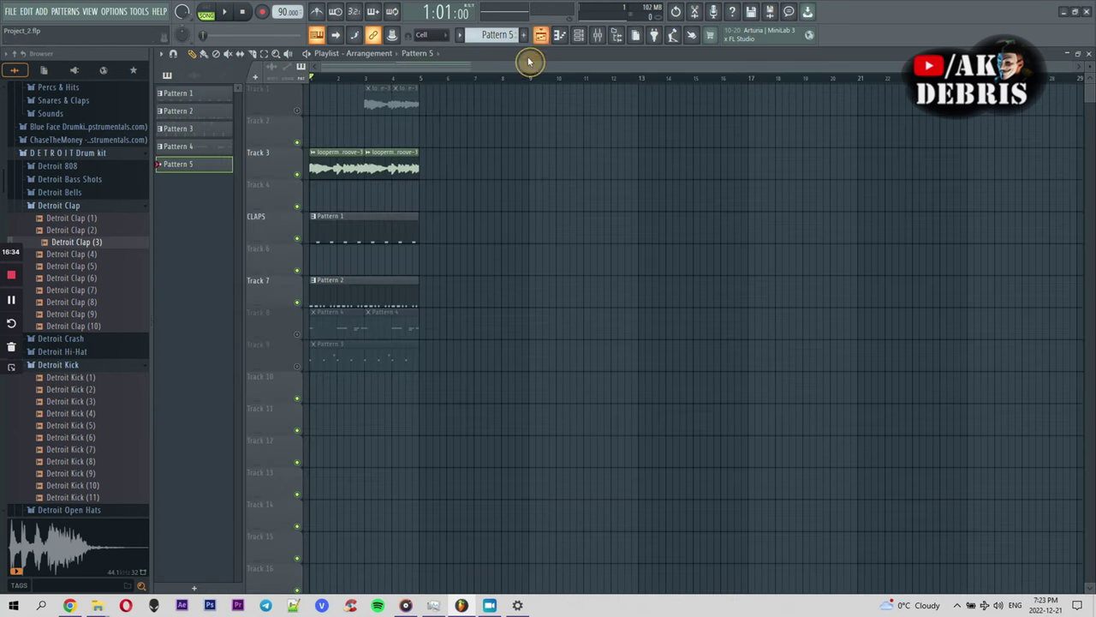
double_click(319, 203)
Step: Place two one-step C5 claps at 1:01 and 1:02 while checking them against playback
key(space)
click(216, 247)
click(206, 518)
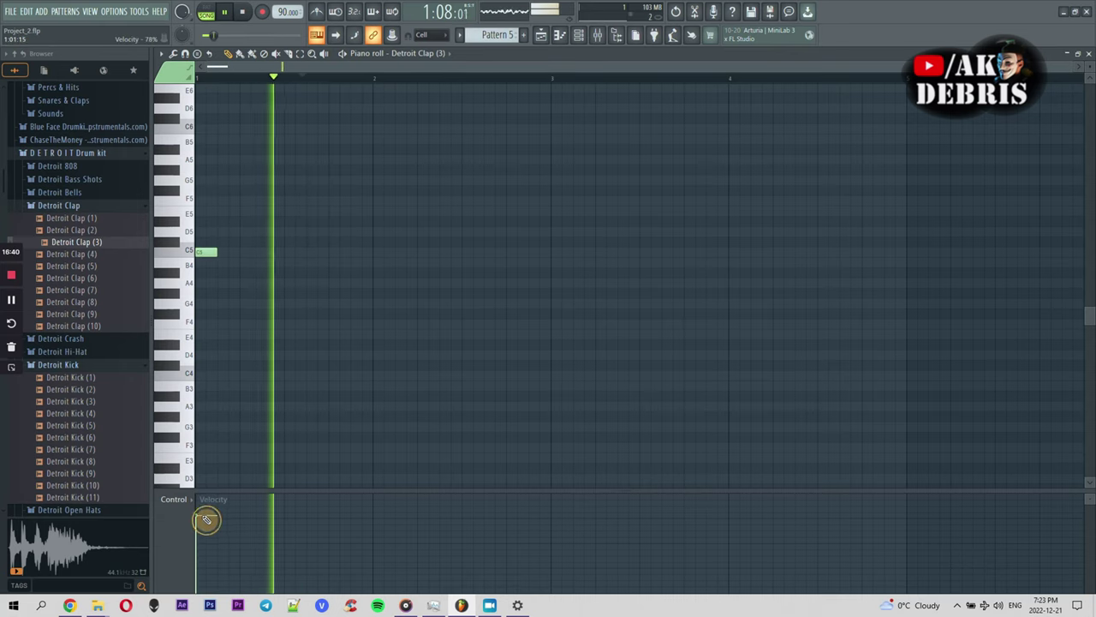
click(210, 255)
key(space)
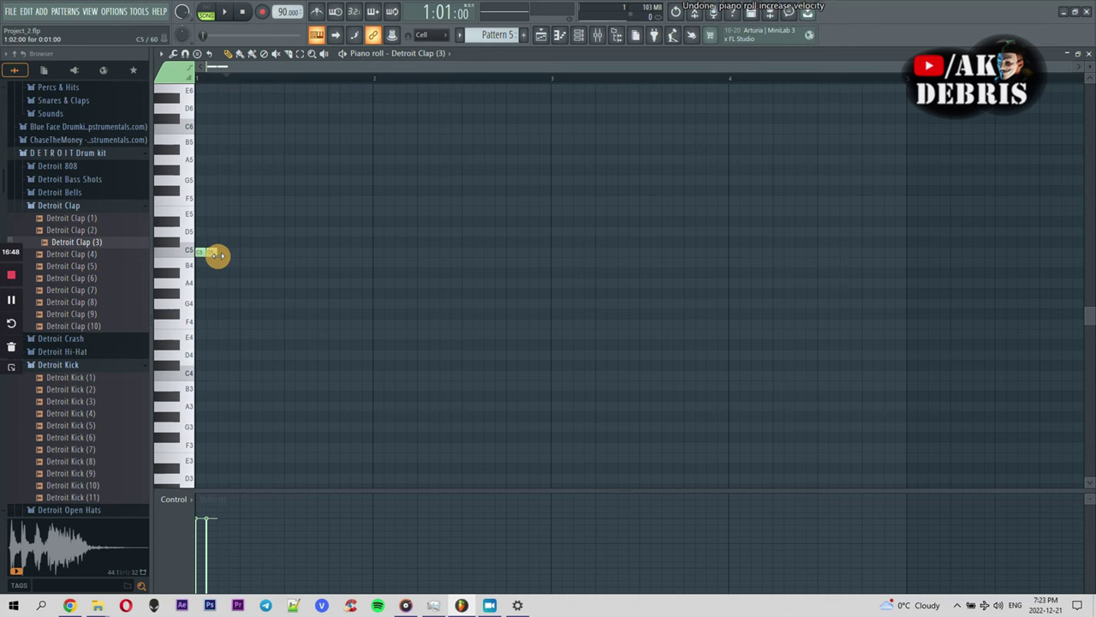
scroll(230, 260, up, 2)
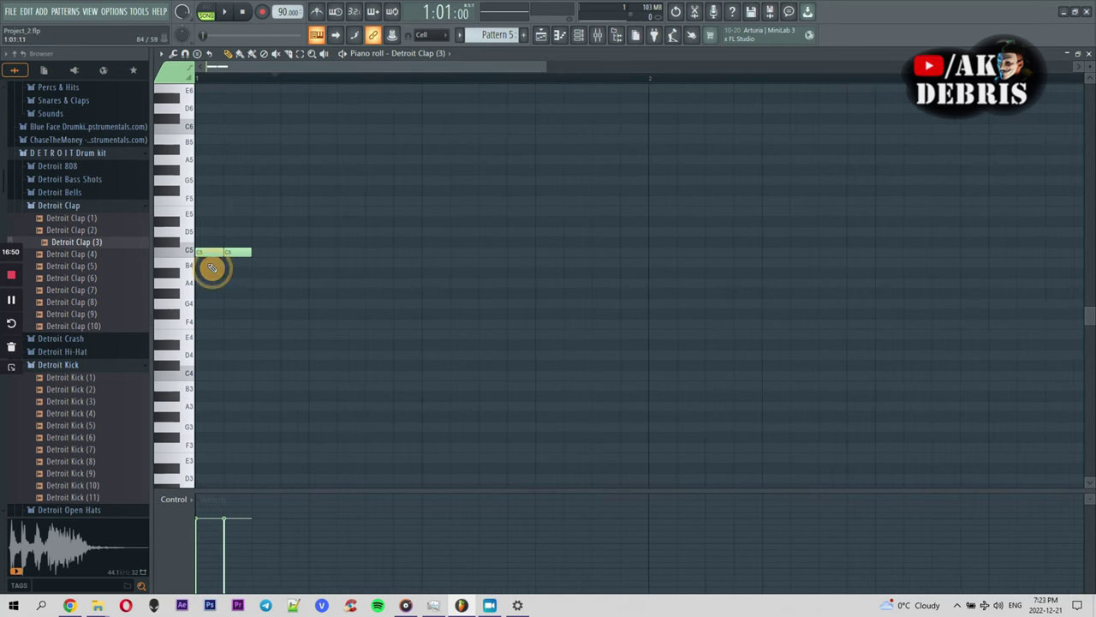
Step: Set the snap to 1/4 step and build a roll of six quarter-step C5 claps at the start of bar 1
click(433, 36)
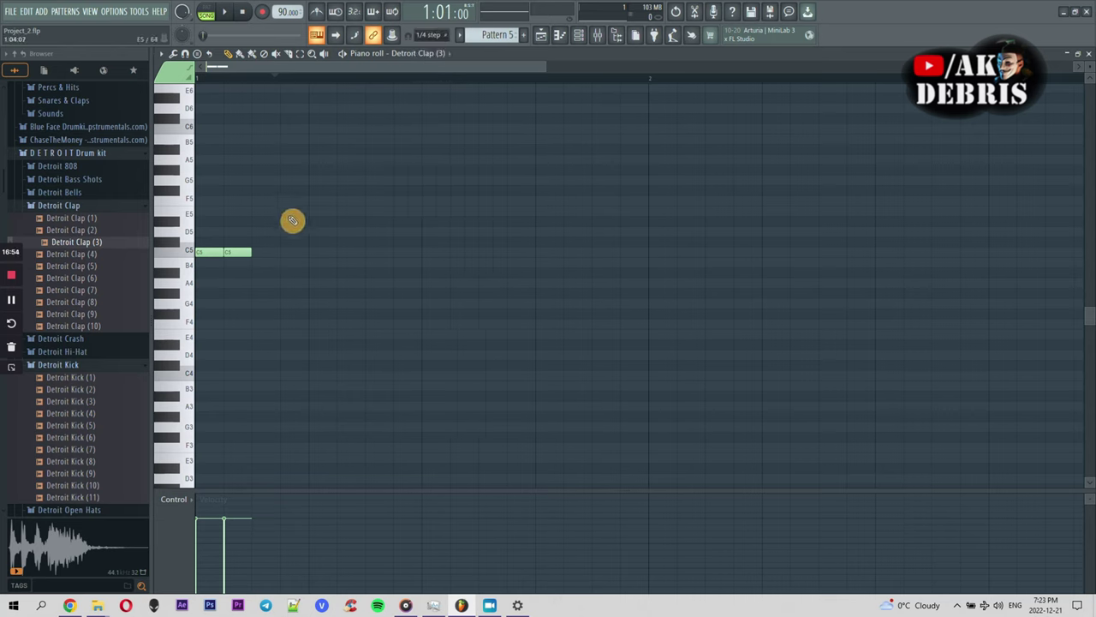
click(427, 38)
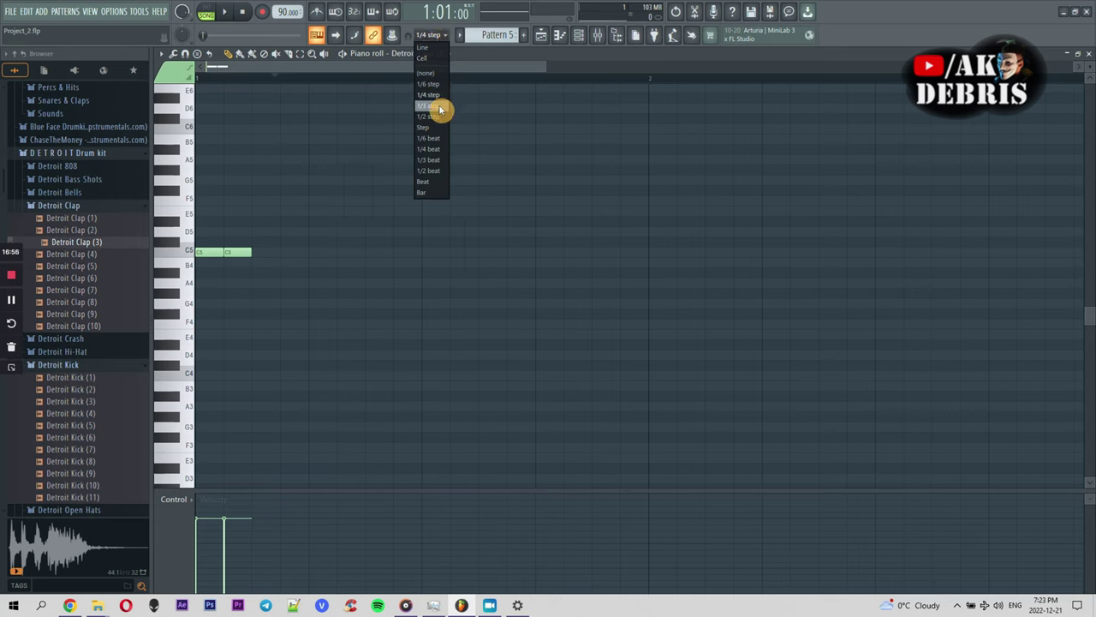
click(258, 252)
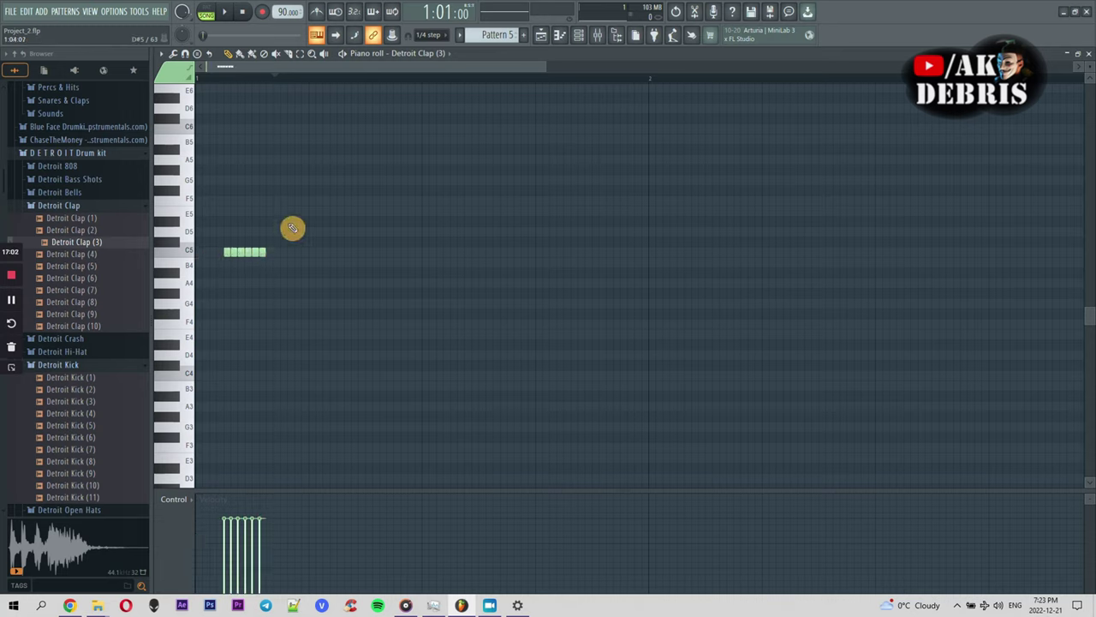
key(space)
key(space)
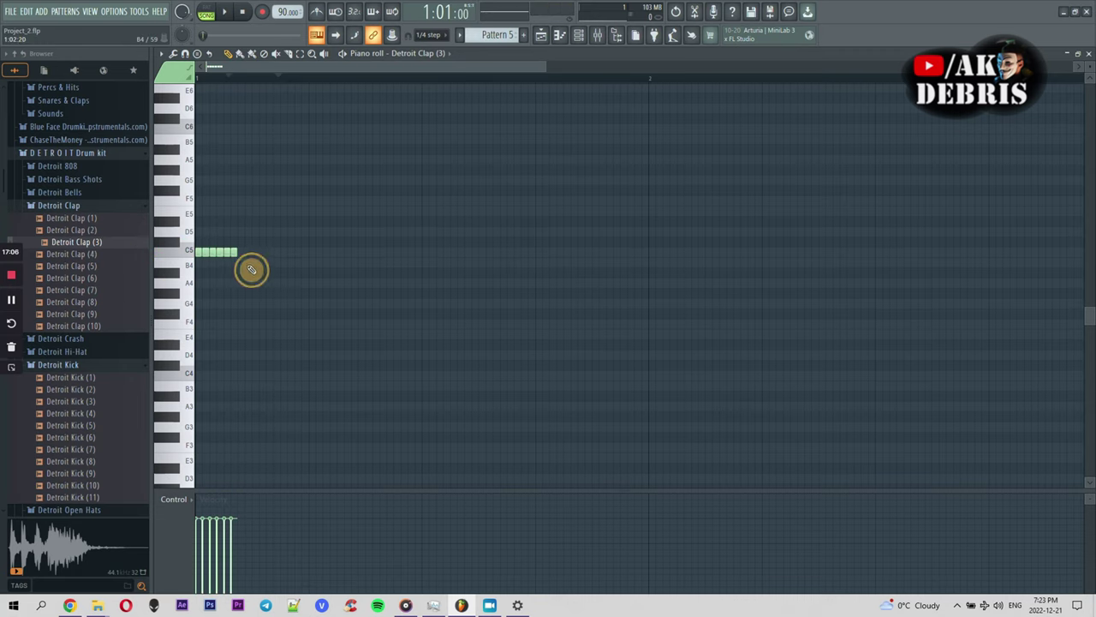
Step: Set the snap to Cell and extend the clap roll to eight quarter-step notes filling the first two steps
click(438, 40)
click(434, 66)
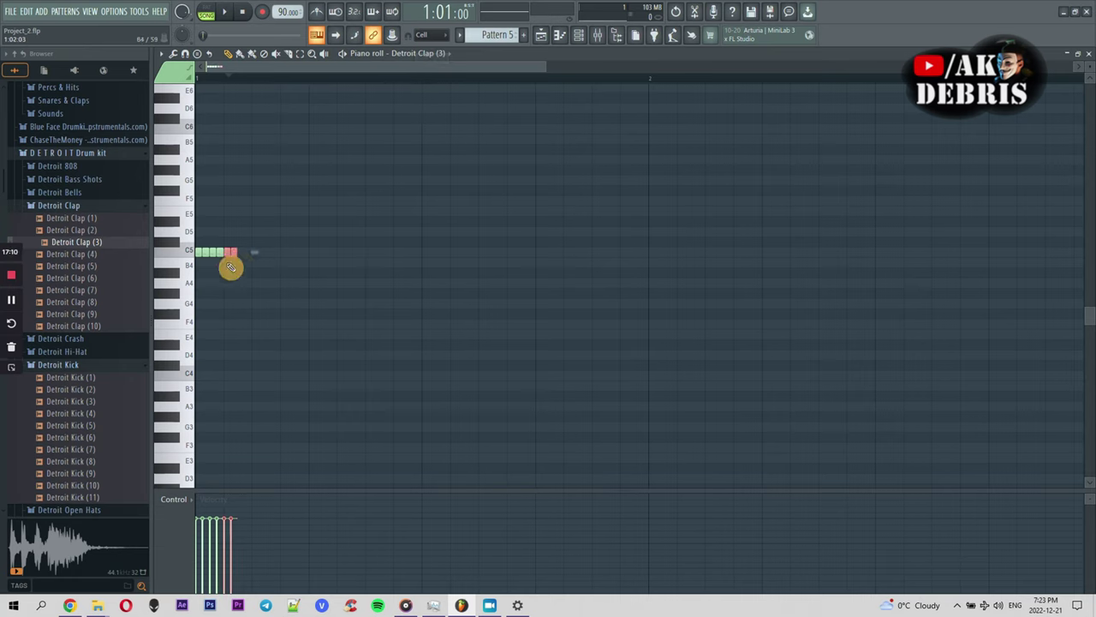
key(space)
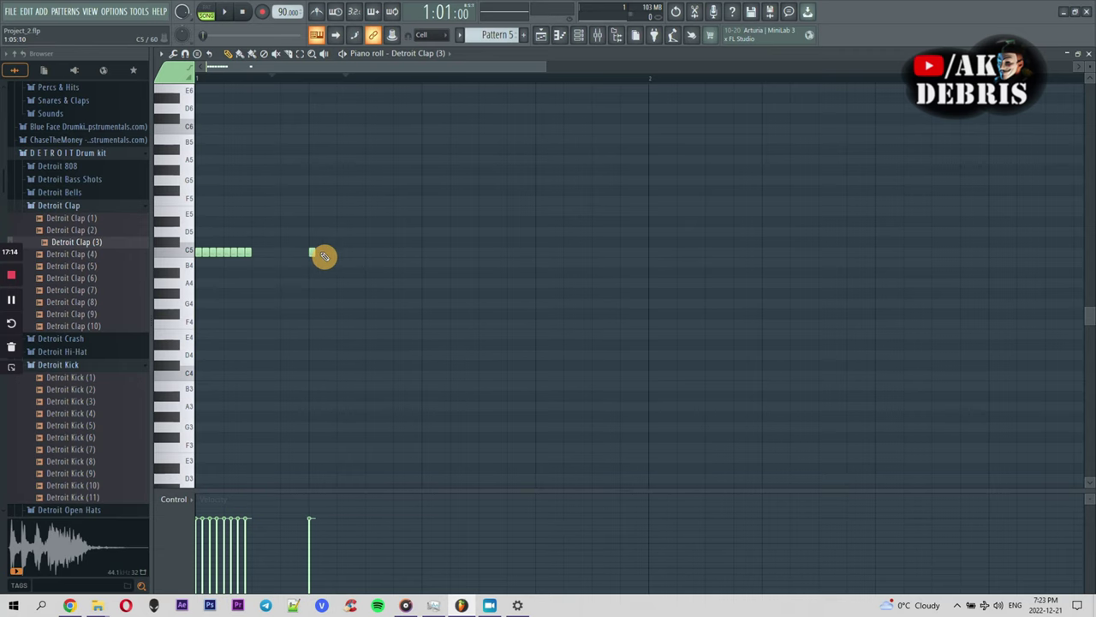
Step: Set the snap to 1/2 step and place five consecutive half-step C5 claps starting at 1:05
scroll(324, 257, up, 3)
click(436, 39)
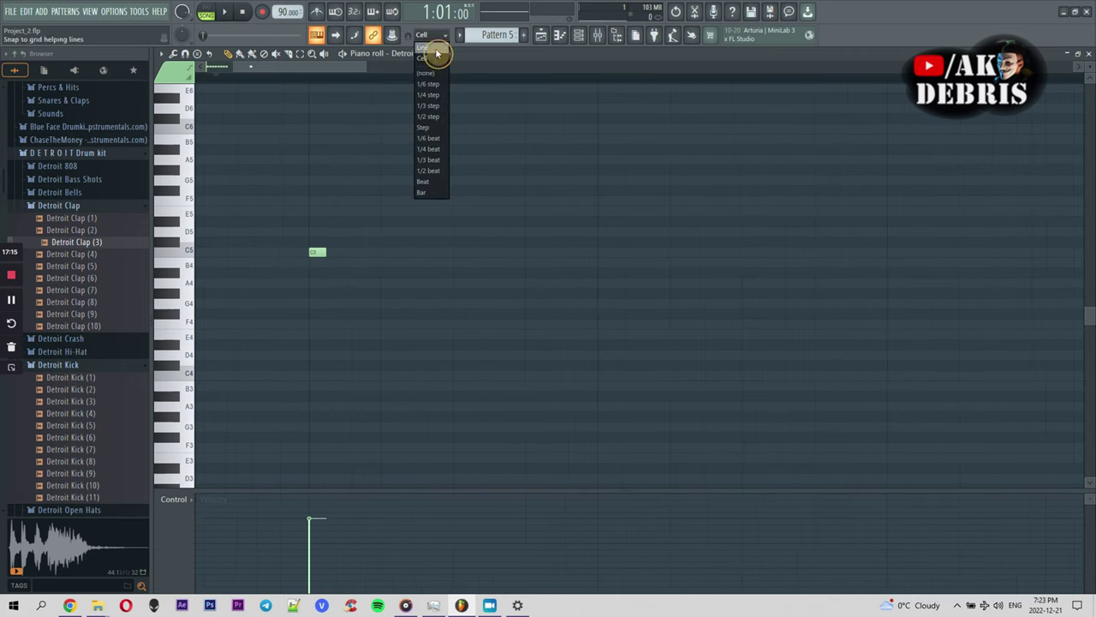
click(434, 117)
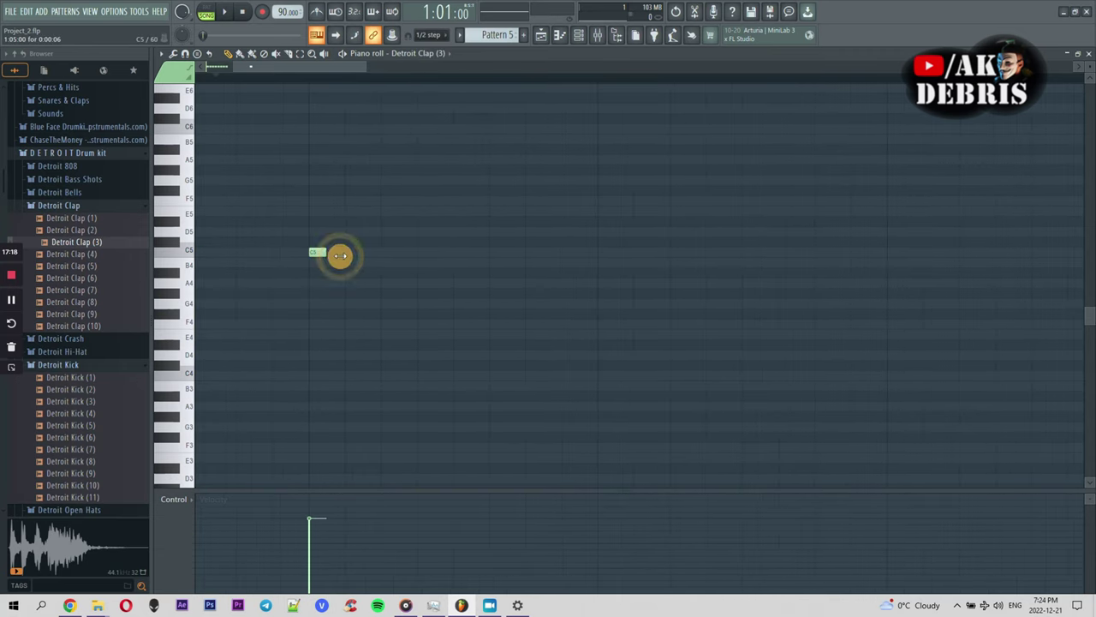
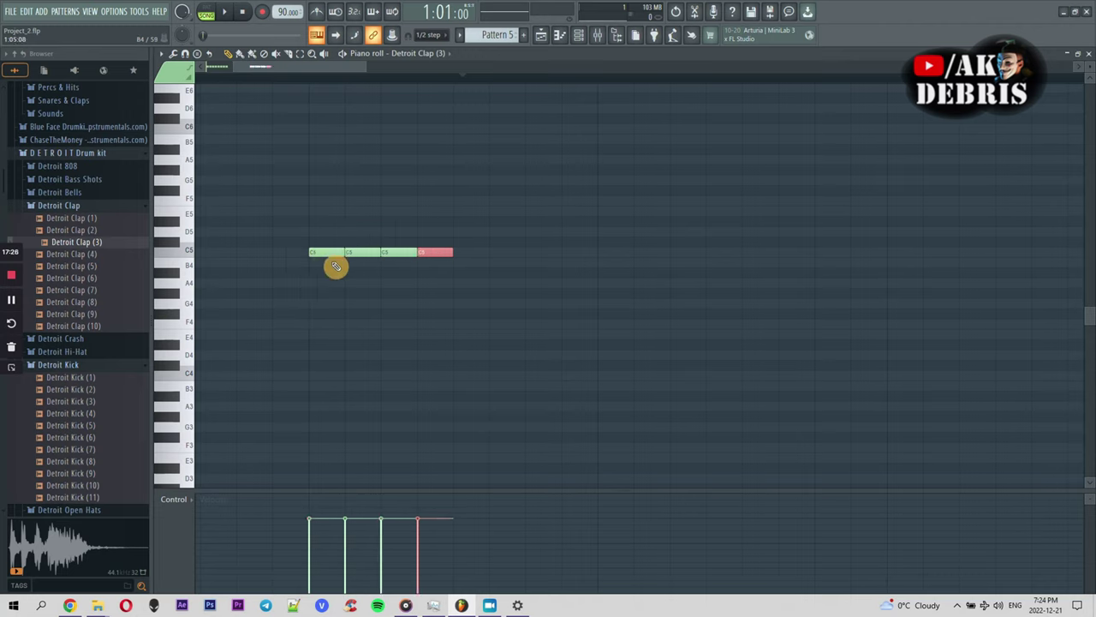
key(space)
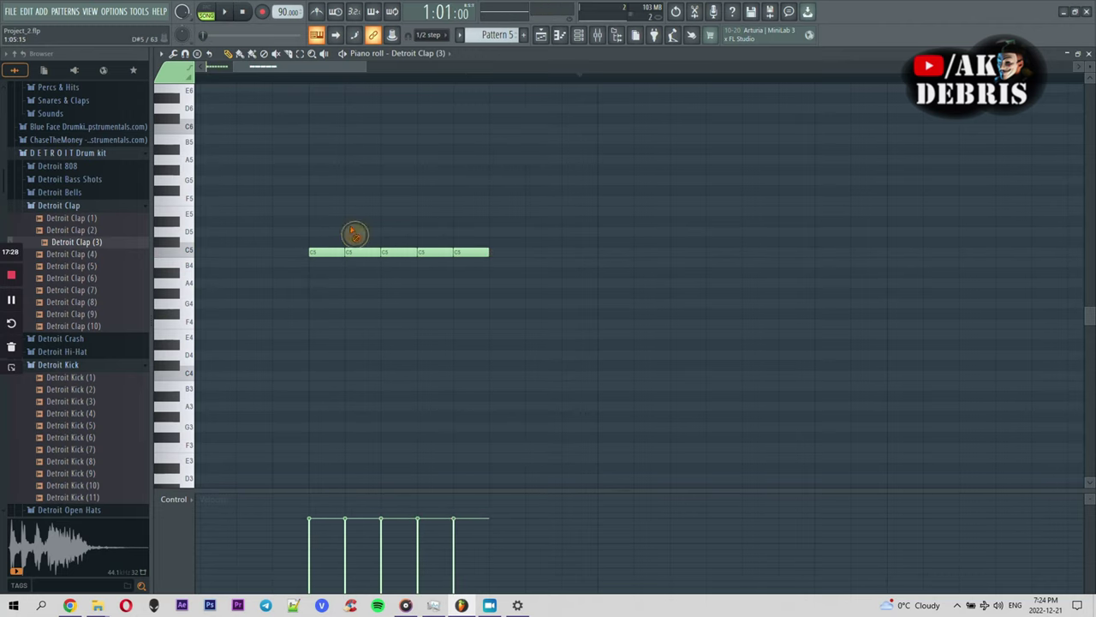
Step: Remove the half-step claps and move the eight-note clap roll to the last two steps of bar 1
scroll(385, 92, down, 1)
drag(296, 229, 189, 273)
key(space)
key(space)
click(238, 251)
drag(251, 251, 470, 259)
key(space)
drag(169, 243, 721, 252)
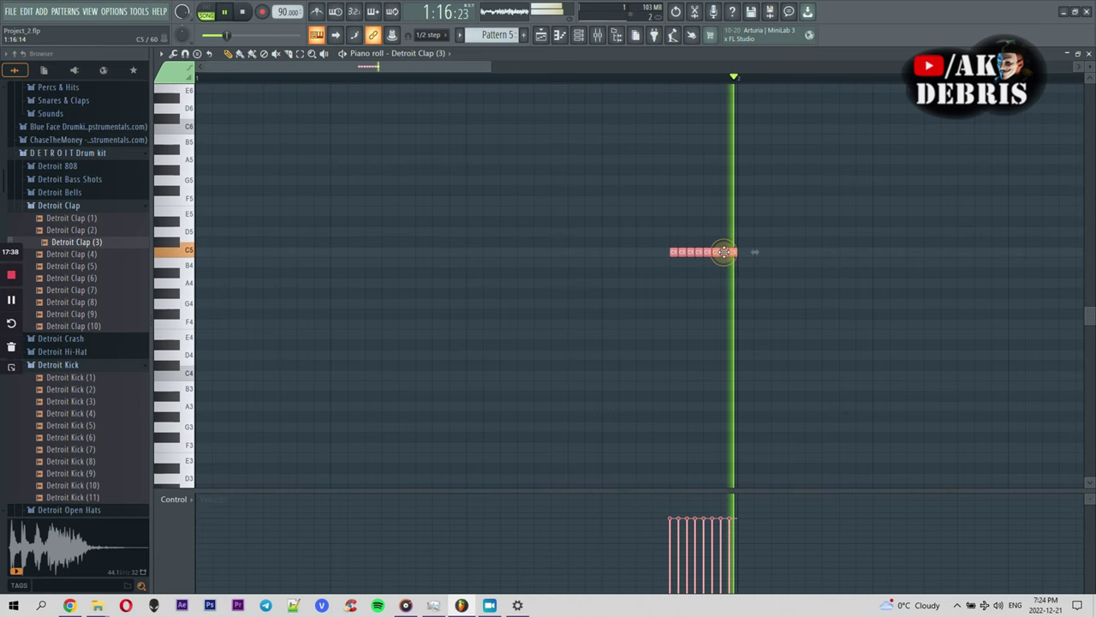
Step: Move the clap roll to 2:15 on B4, ending at bar 3, and add a short C5 clap at 1:08
scroll(931, 243, down, 3)
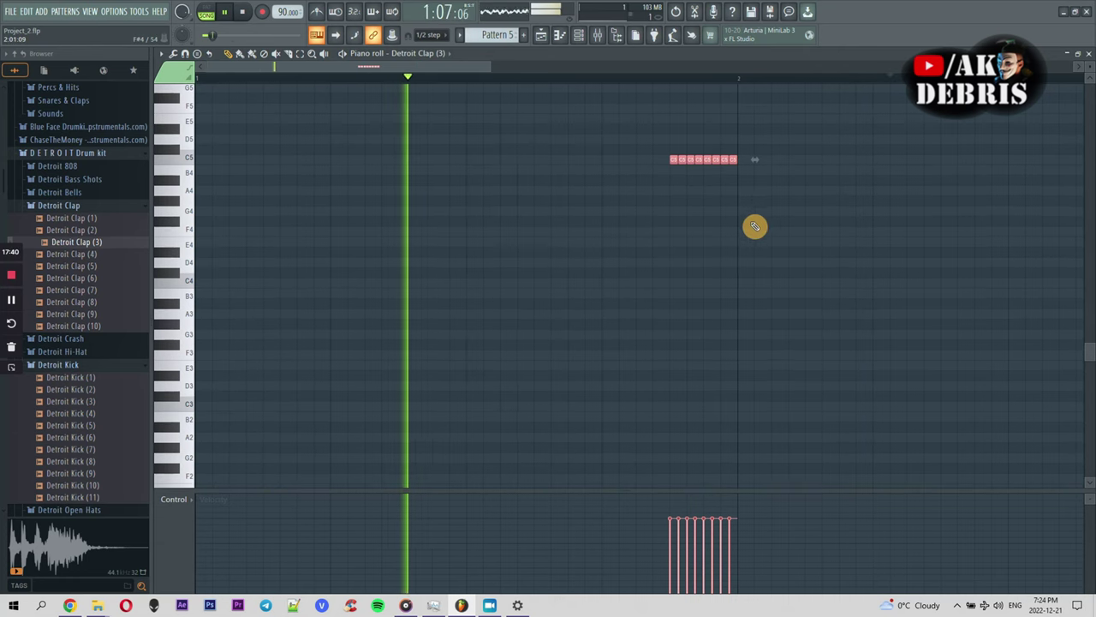
scroll(756, 227, down, 4)
drag(477, 158, 796, 172)
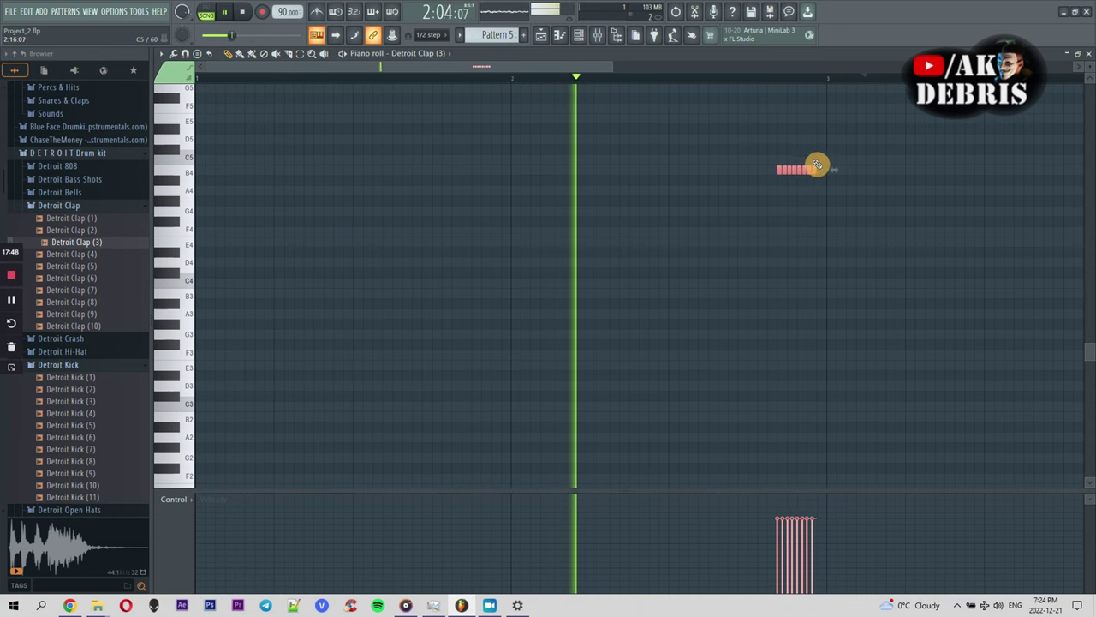
scroll(824, 168, up, 3)
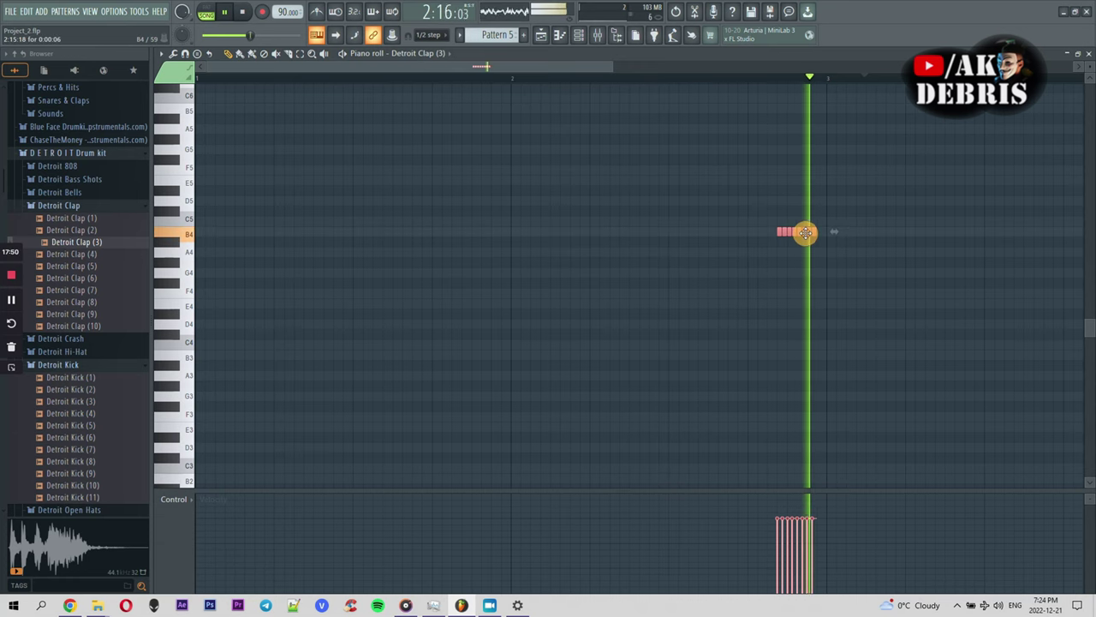
drag(414, 218, 336, 213)
key(space)
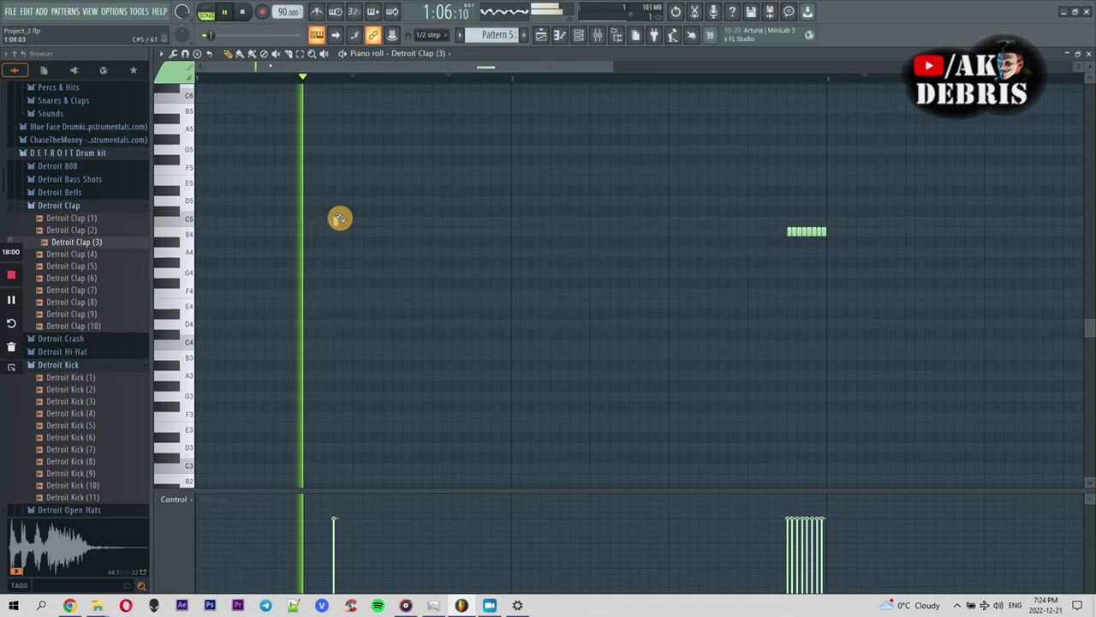
Step: Add a short C5 clap at 1:16 and duplicate the two clap bars into bars 3 and 4
click(374, 223)
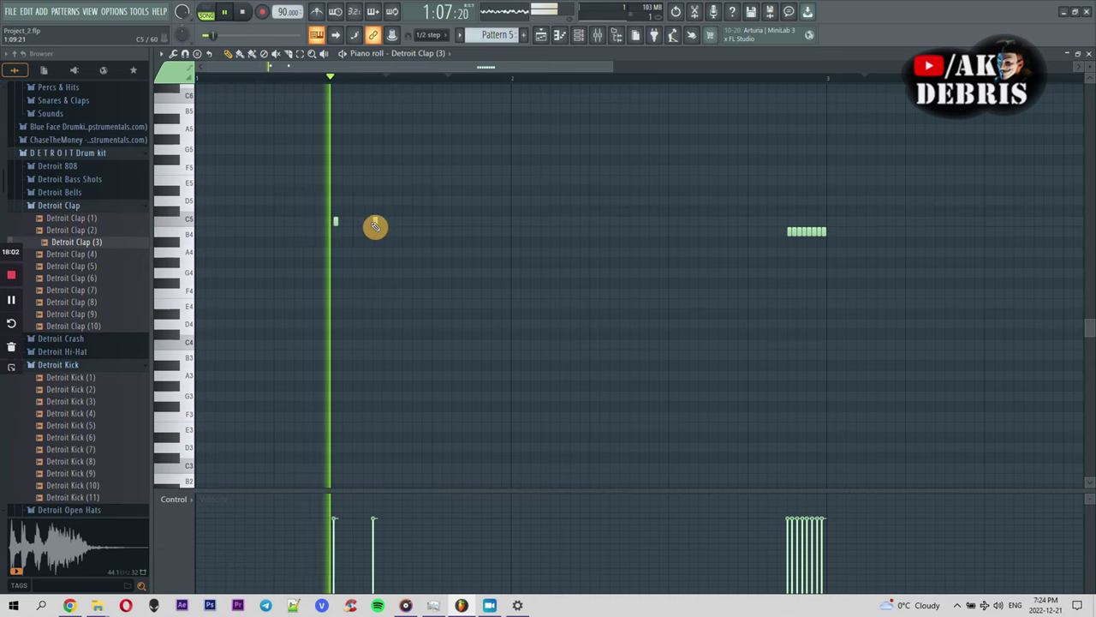
drag(374, 223, 488, 224)
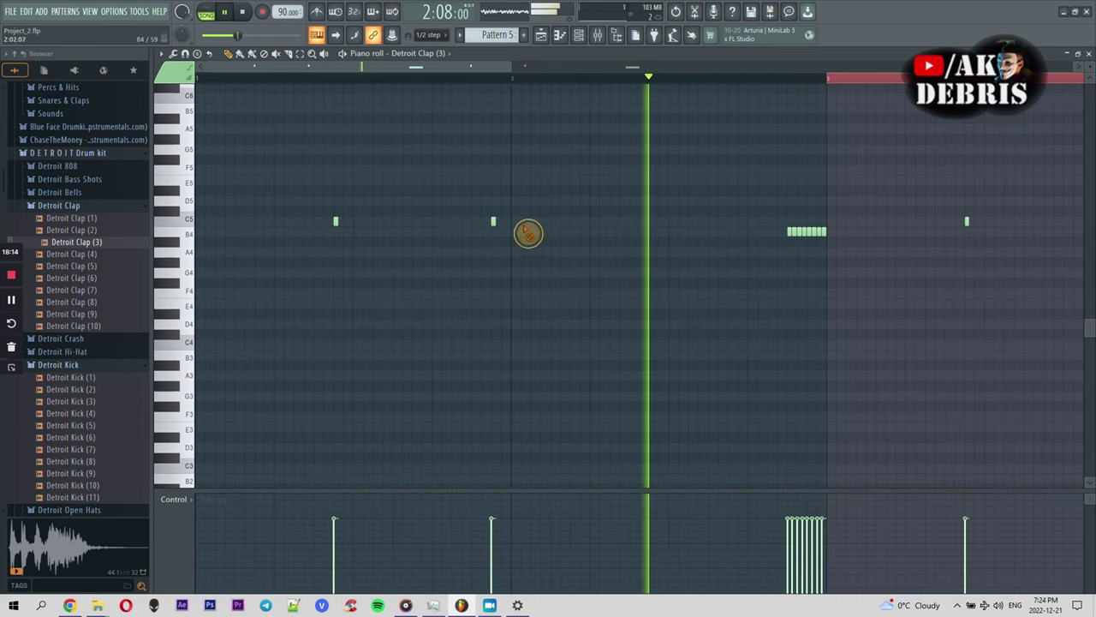
Step: Delete the single C5 claps and the clap roll at the end of bar 2, and bring up the playlist maximized
drag(510, 67, 899, 129)
right_click(600, 221)
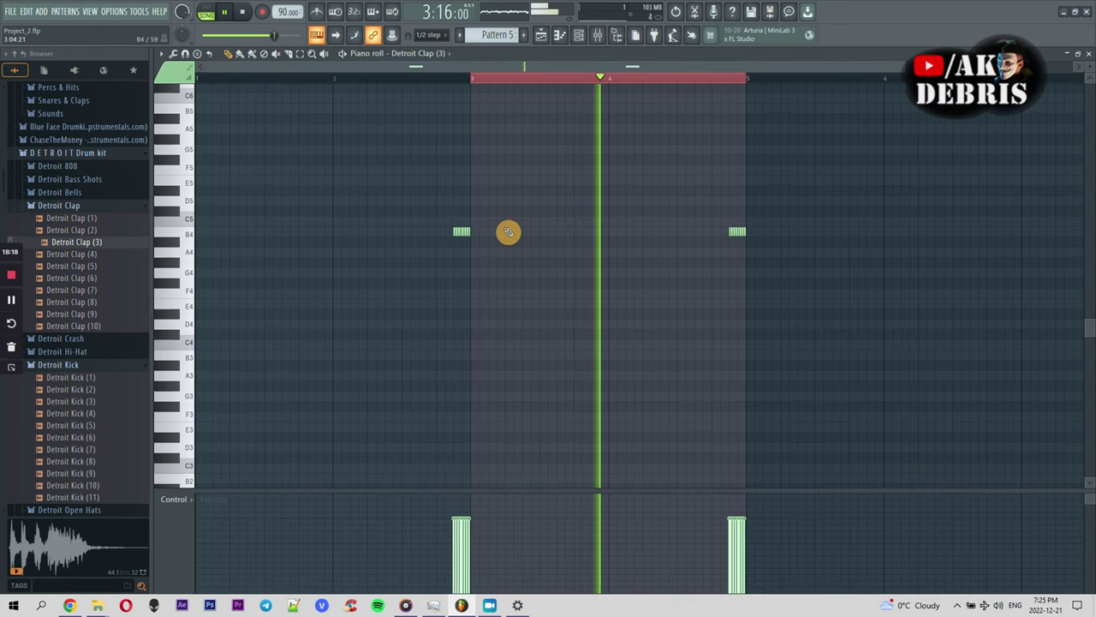
right_click(461, 231)
click(537, 35)
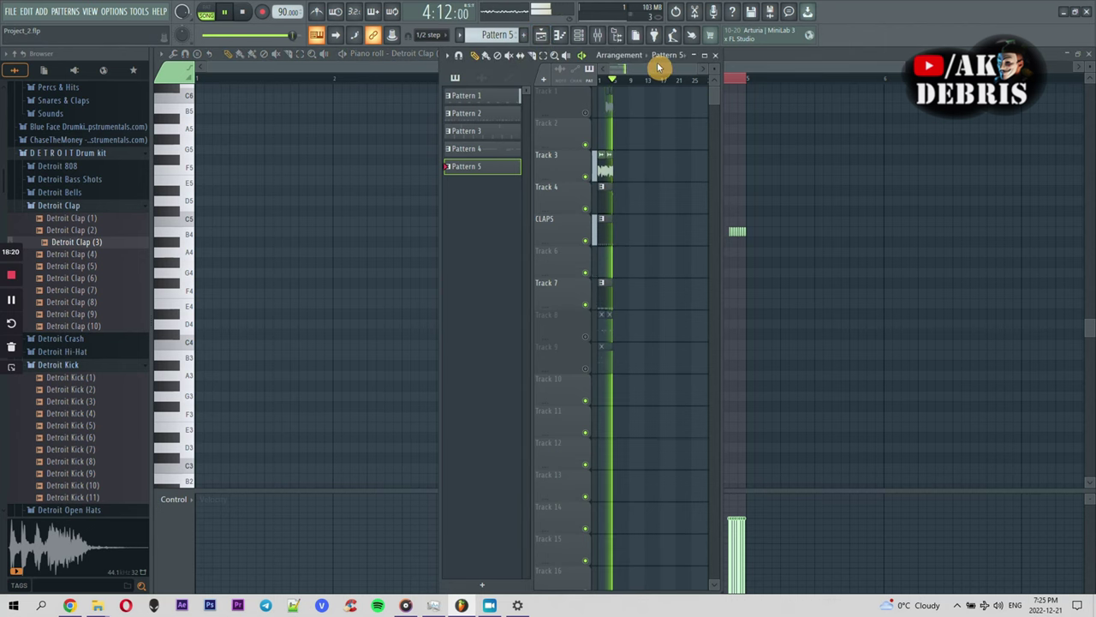
click(704, 54)
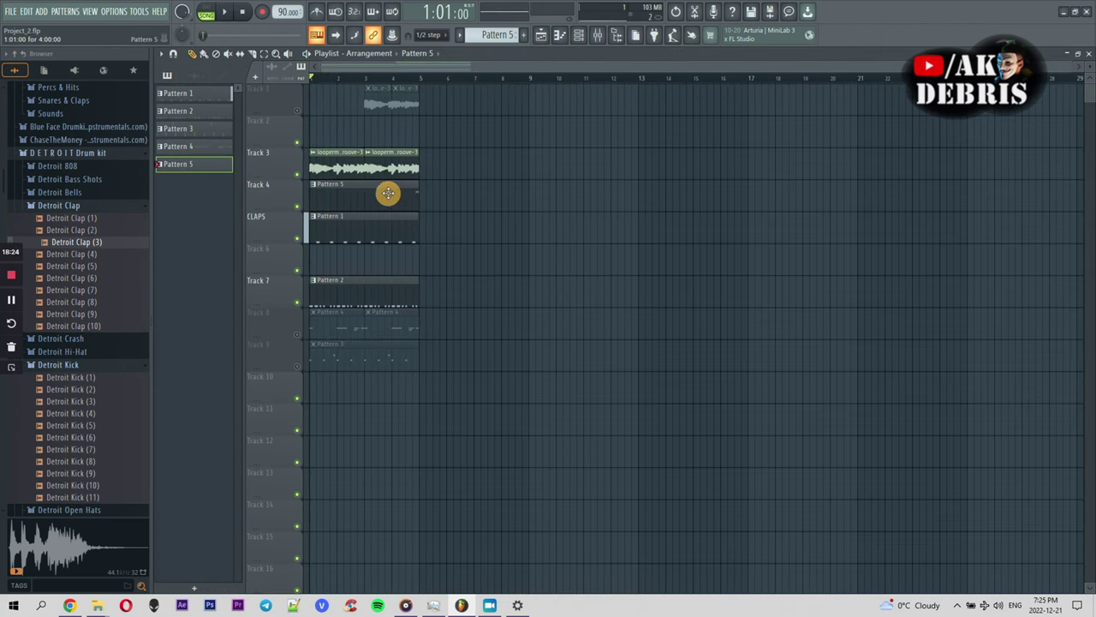
Step: Load Detroit Kick (3) from the drum kit as a new channel and open its piano roll
click(99, 213)
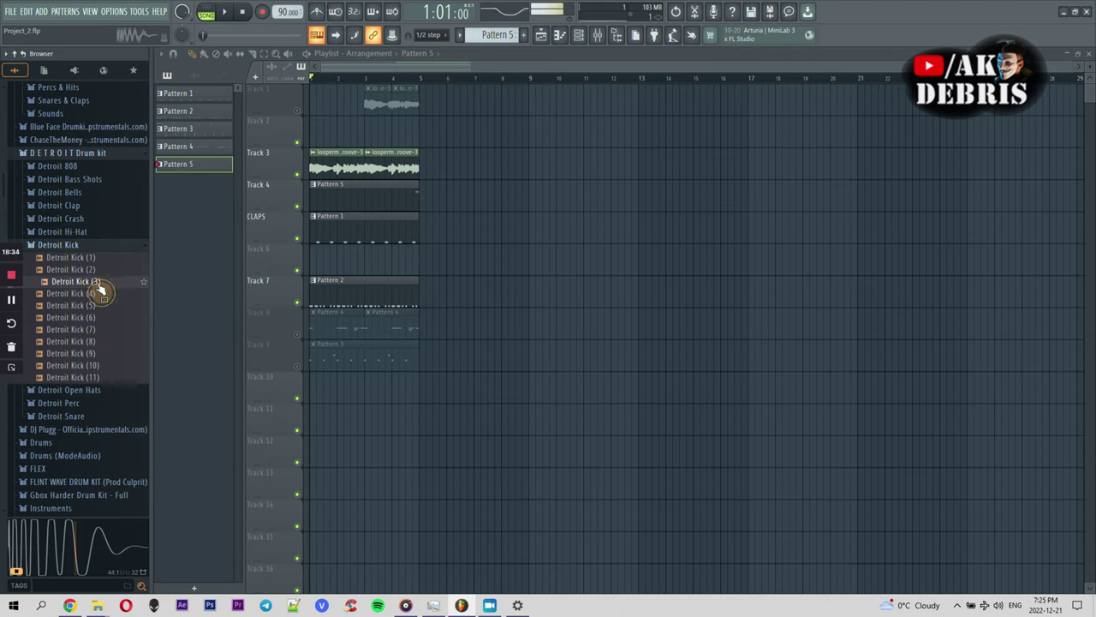
click(586, 41)
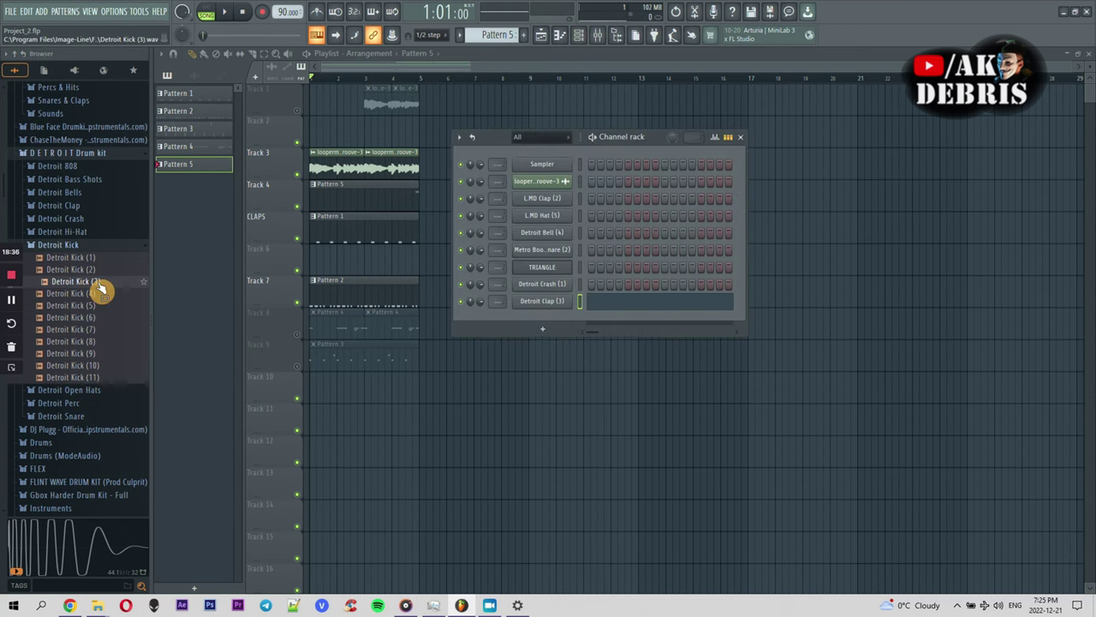
drag(531, 332, 543, 324)
right_click(569, 317)
click(580, 324)
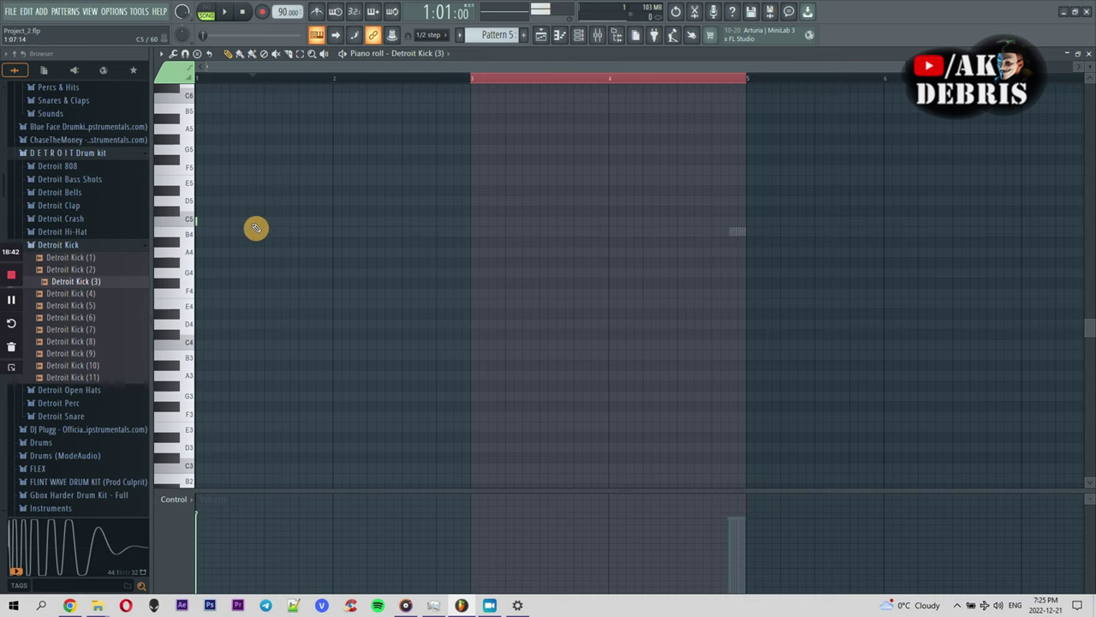
Step: Set the C5 kick at 1:01 to one step long and add a second kick halfway through step 6 of bar 1
scroll(255, 228, up, 1)
ctrl+scroll(279, 218, up, 3)
key(space)
click(303, 81)
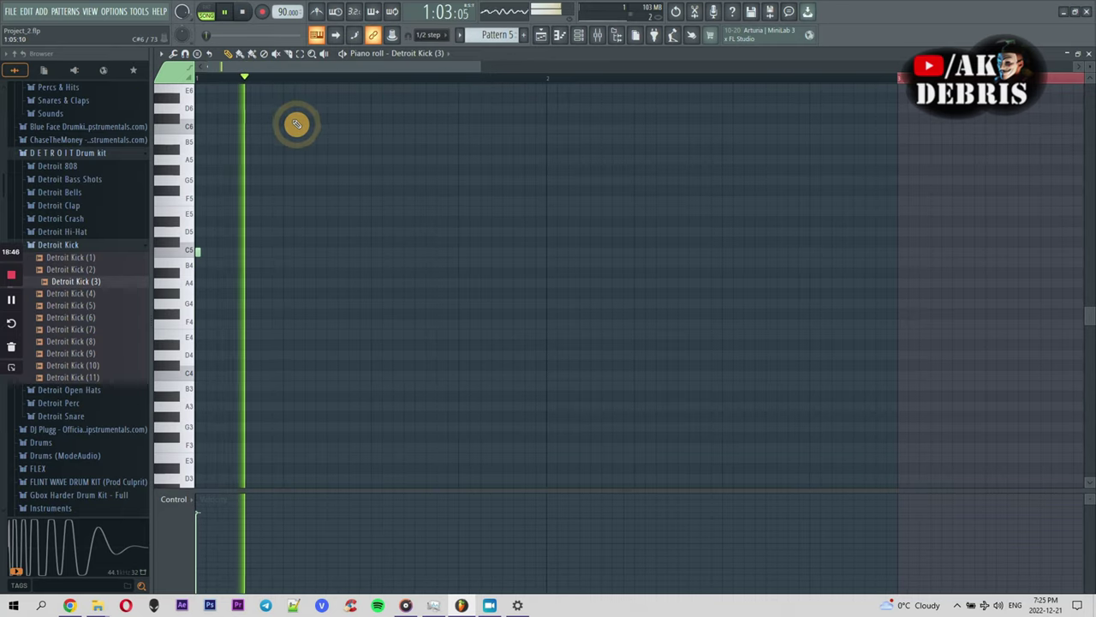
key(space)
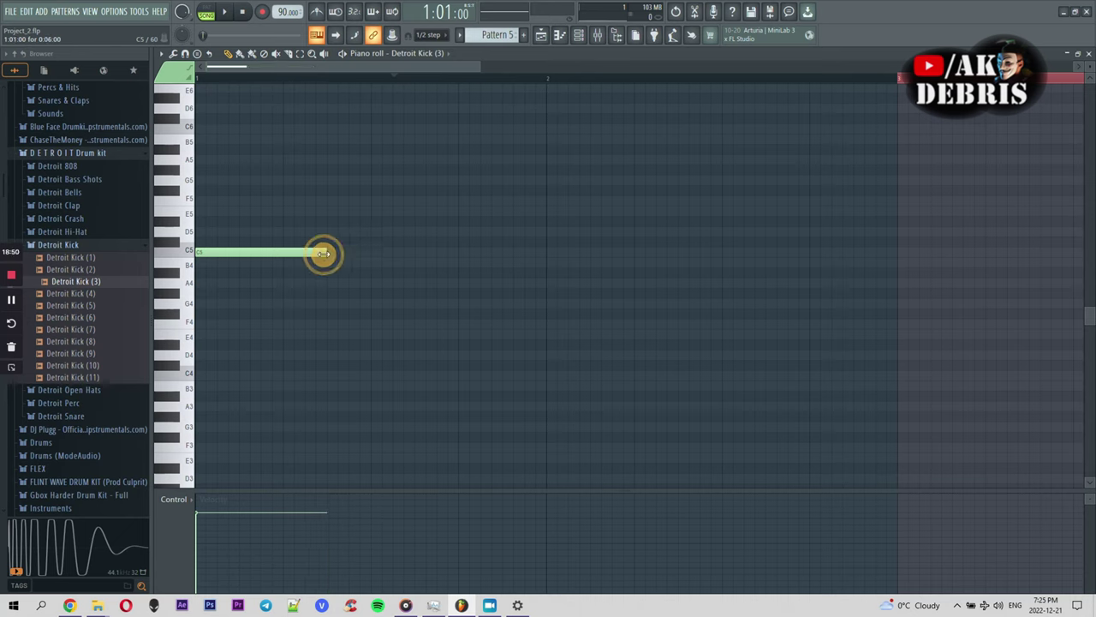
key(space)
click(337, 253)
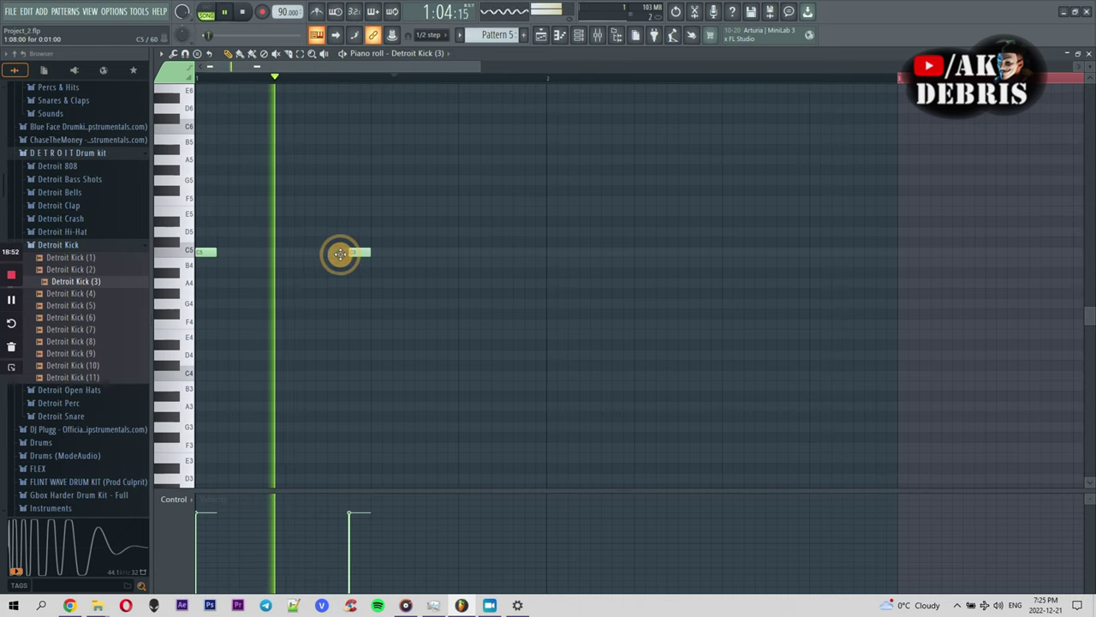
drag(335, 254, 315, 251)
key(space)
Step: Move the kick notes from Pattern 5 into a new Pattern 6 and place Pattern 6 on Track 6 at bar 1
click(541, 36)
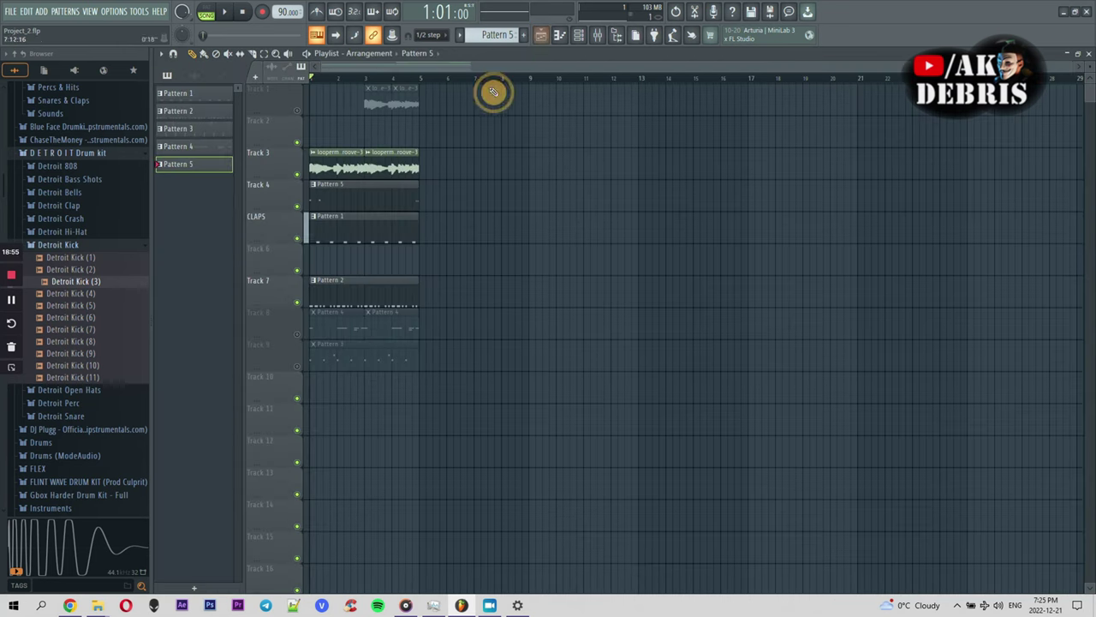
double_click(378, 203)
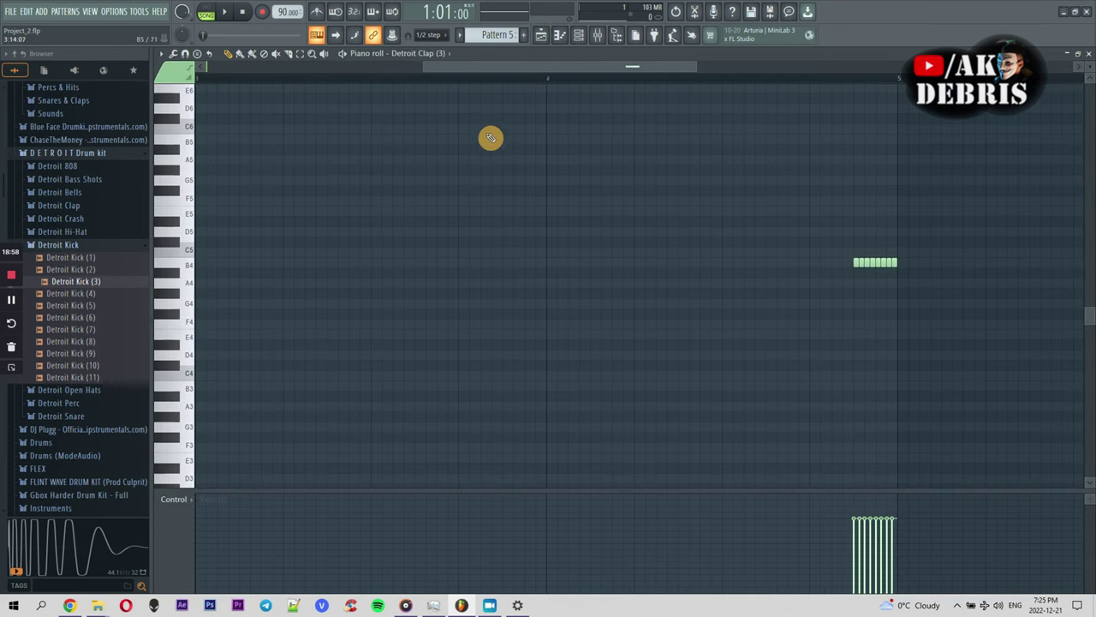
scroll(447, 68, left, 5)
click(421, 54)
click(424, 182)
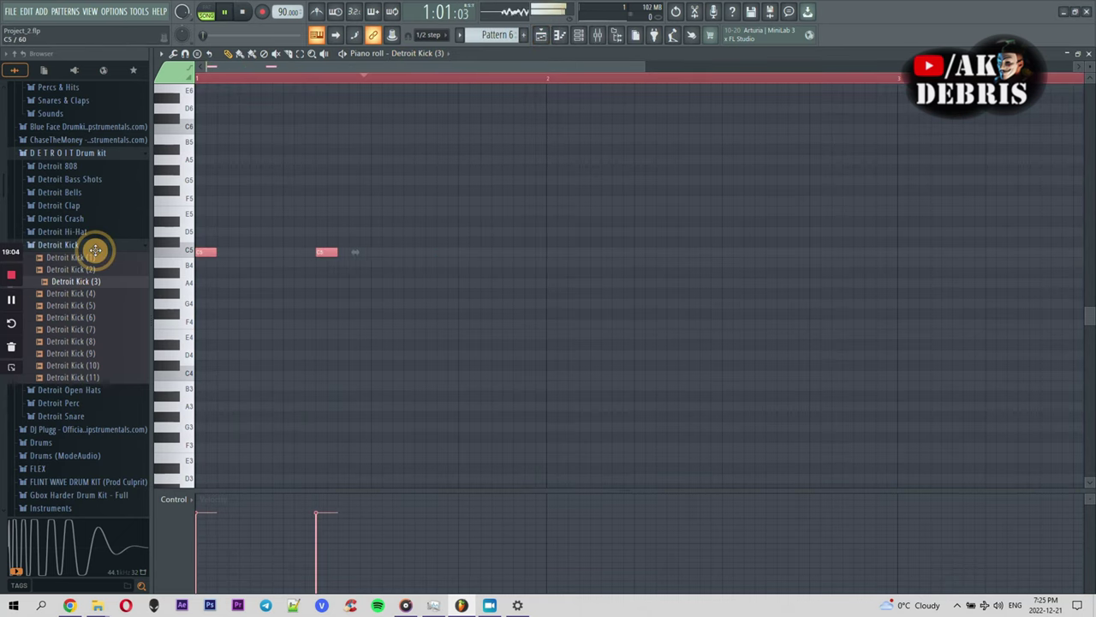
click(554, 34)
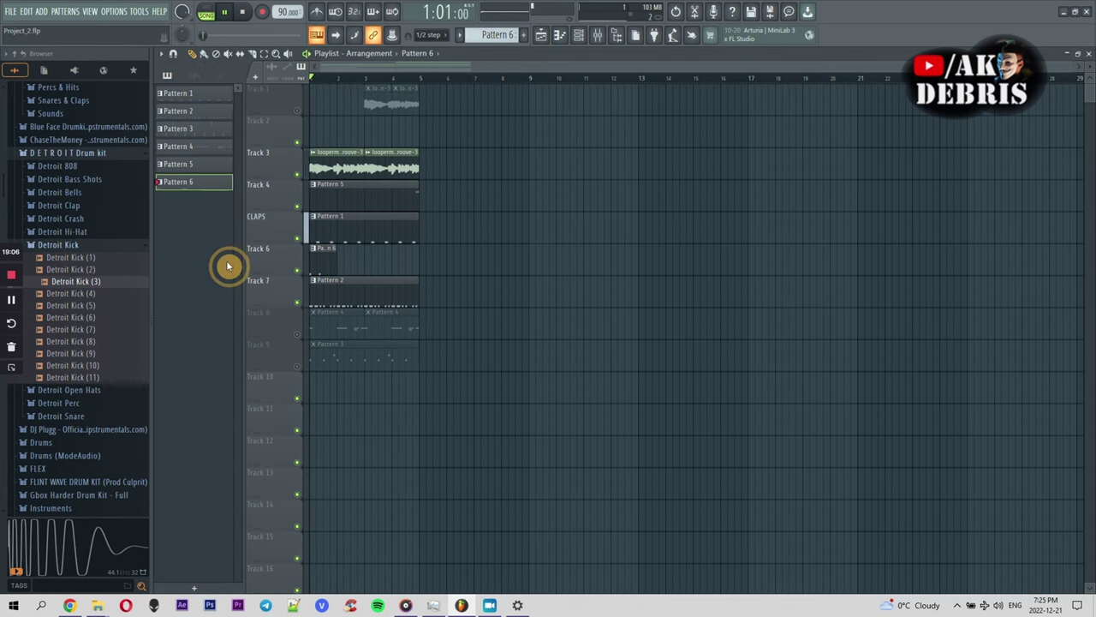
Step: Open Pattern 6's kick notes and move the second kick to 1:07
double_click(322, 259)
click(351, 253)
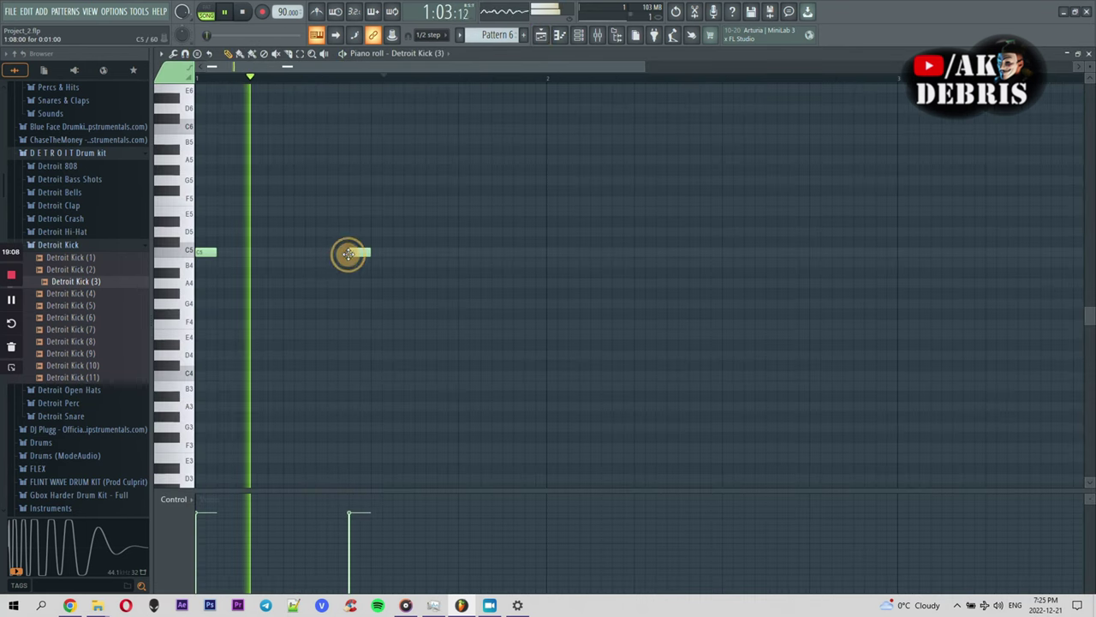
mouse_move(352, 254)
mouse_down()
mouse_move(390, 250)
mouse_move(340, 253)
mouse_up()
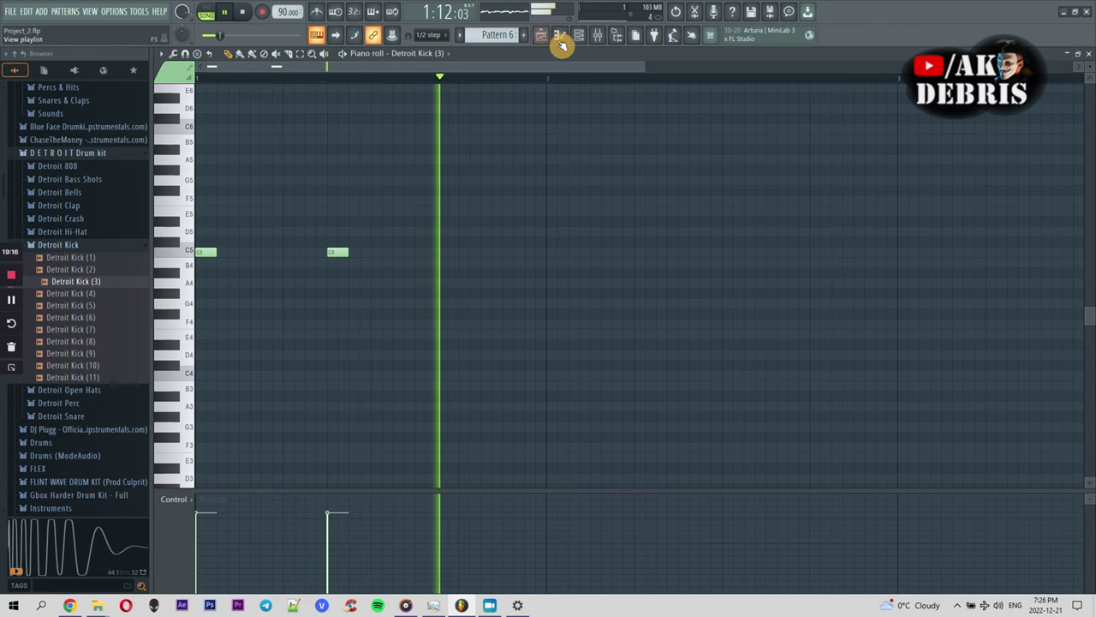
drag(643, 67, 952, 69)
Step: Add a C5 kick at 2:01, set the snap to Cell, and add another kick at 2:07
click(403, 251)
click(428, 34)
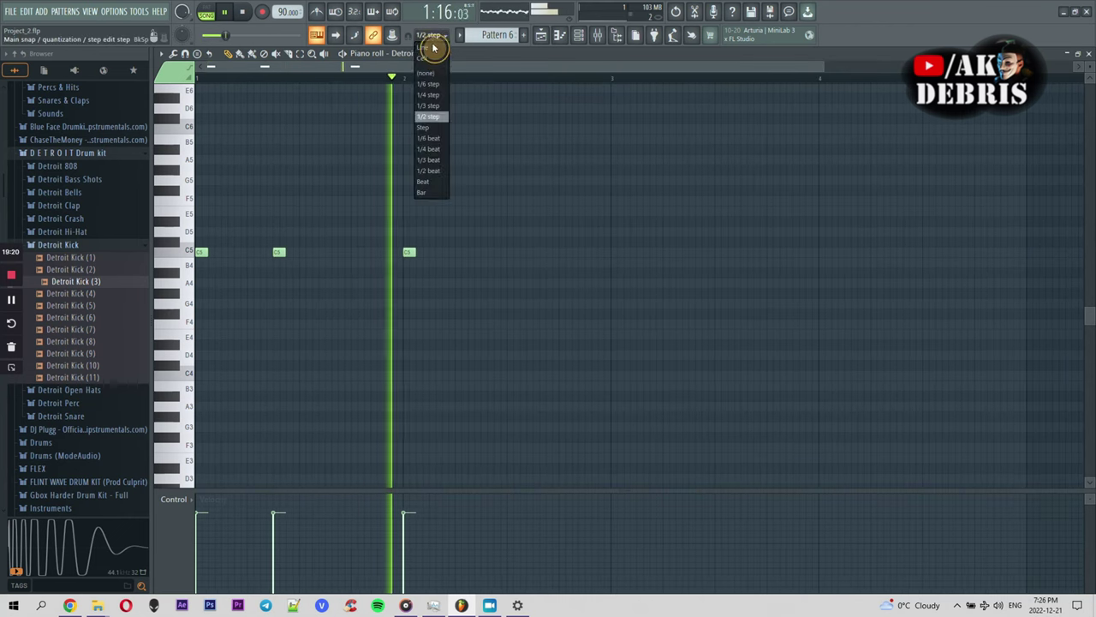
click(442, 81)
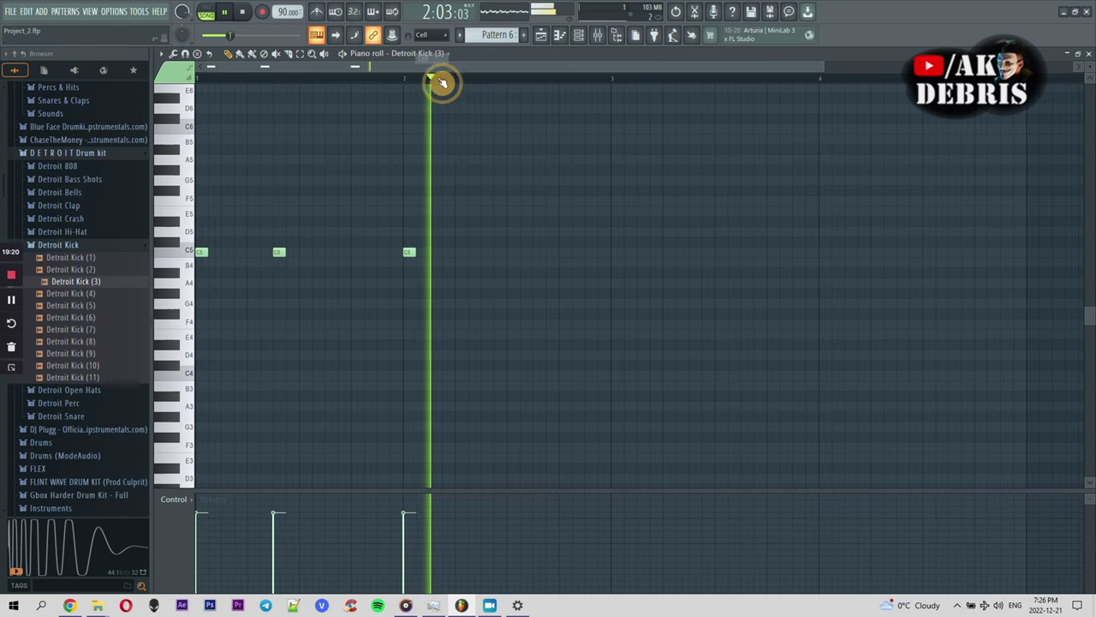
click(485, 252)
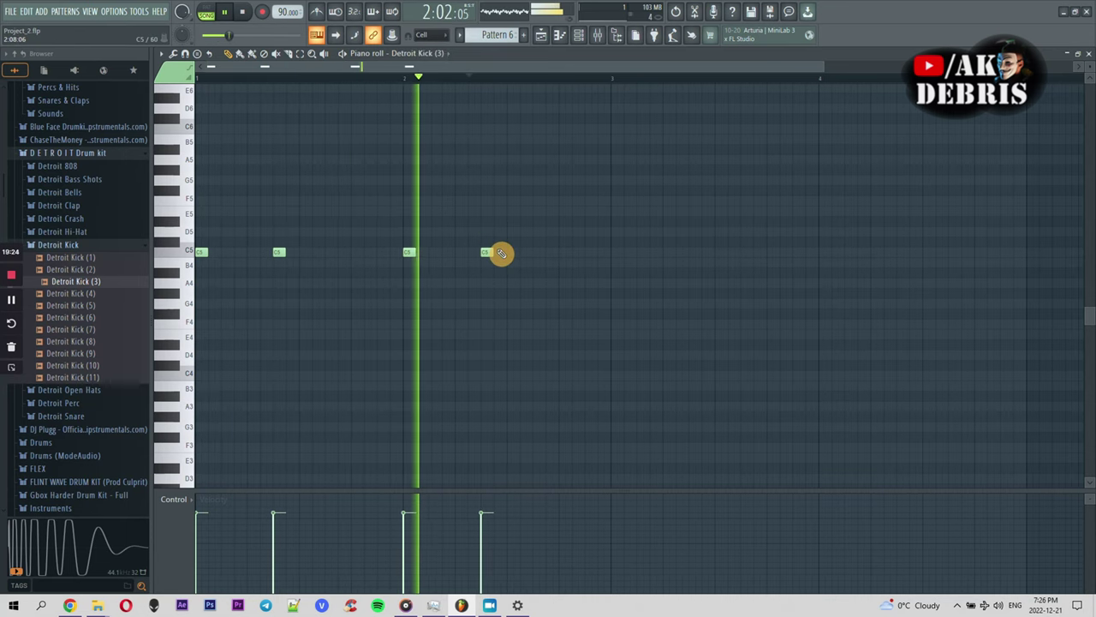
right_click(486, 252)
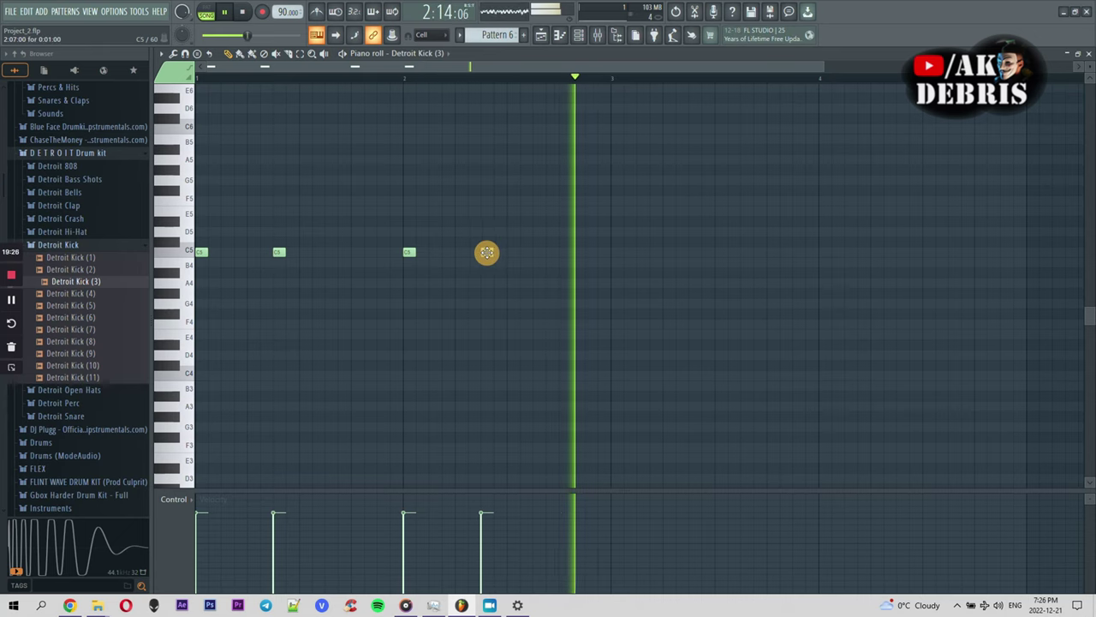
Step: Add two more one-step C5 kicks to bar 1, at 1:11 and 1:15
click(289, 252)
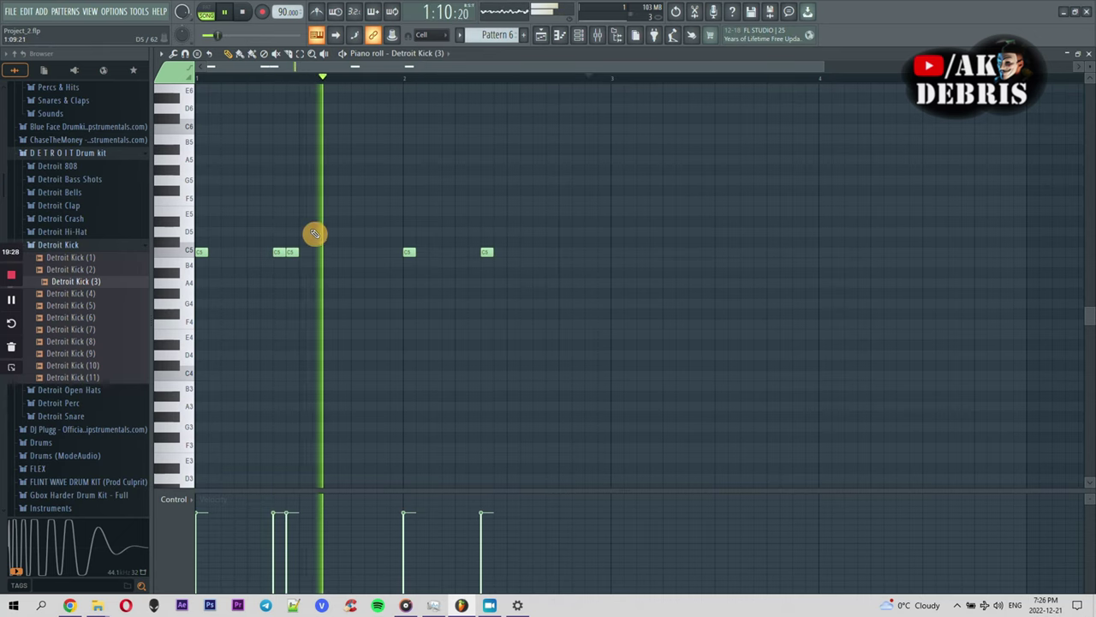
drag(292, 252, 316, 249)
key(space)
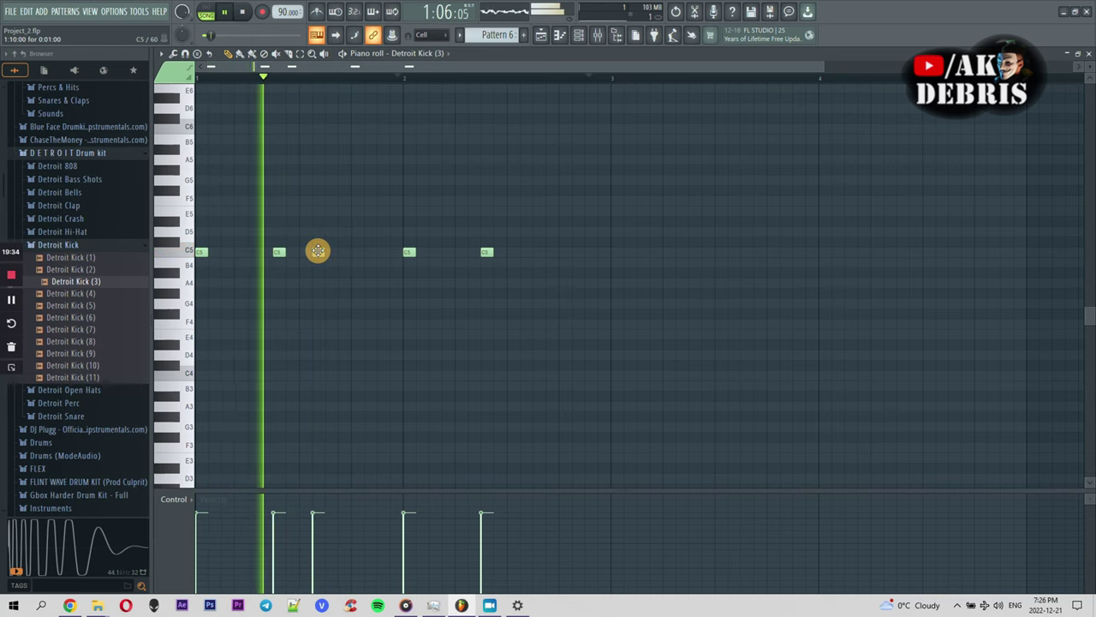
drag(327, 251, 341, 250)
click(328, 253)
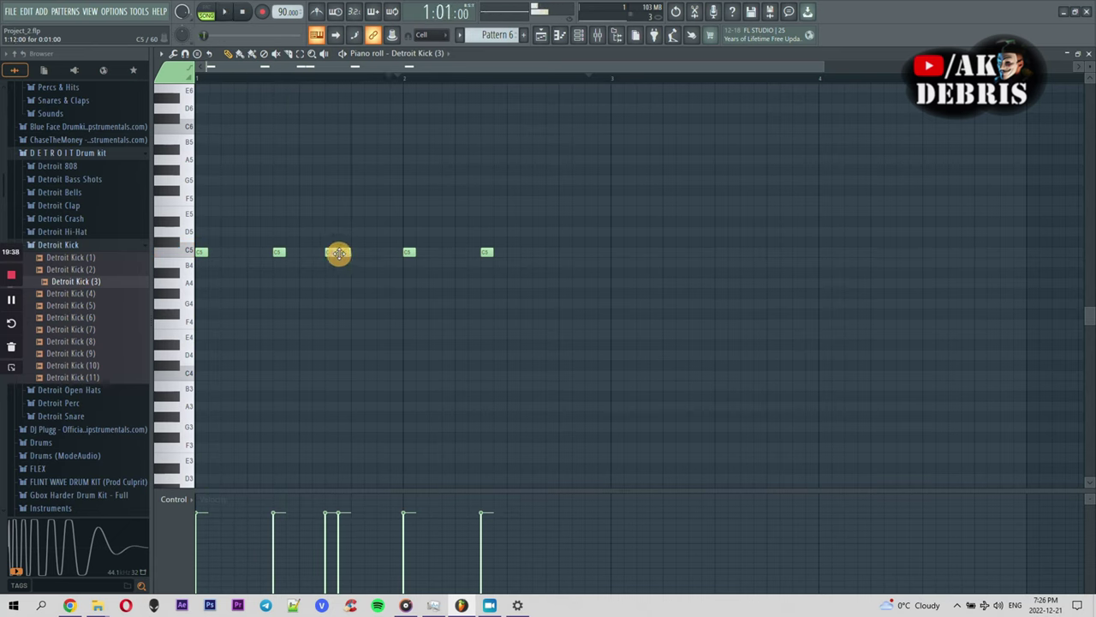
drag(340, 253, 377, 248)
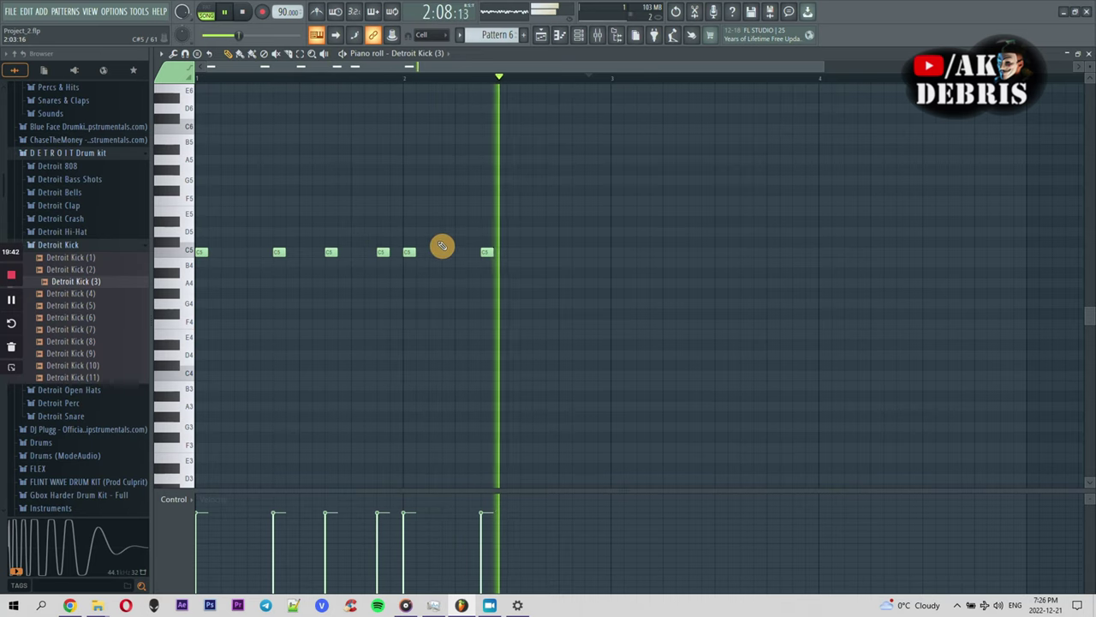
Step: Delete the kicks at 1:15, 2:01 and 2:07, and duplicate the three remaining bar 1 kicks into bar 2
right_click(383, 252)
right_click(409, 252)
right_click(486, 253)
drag(409, 79, 28, 80)
key(ctrl+b)
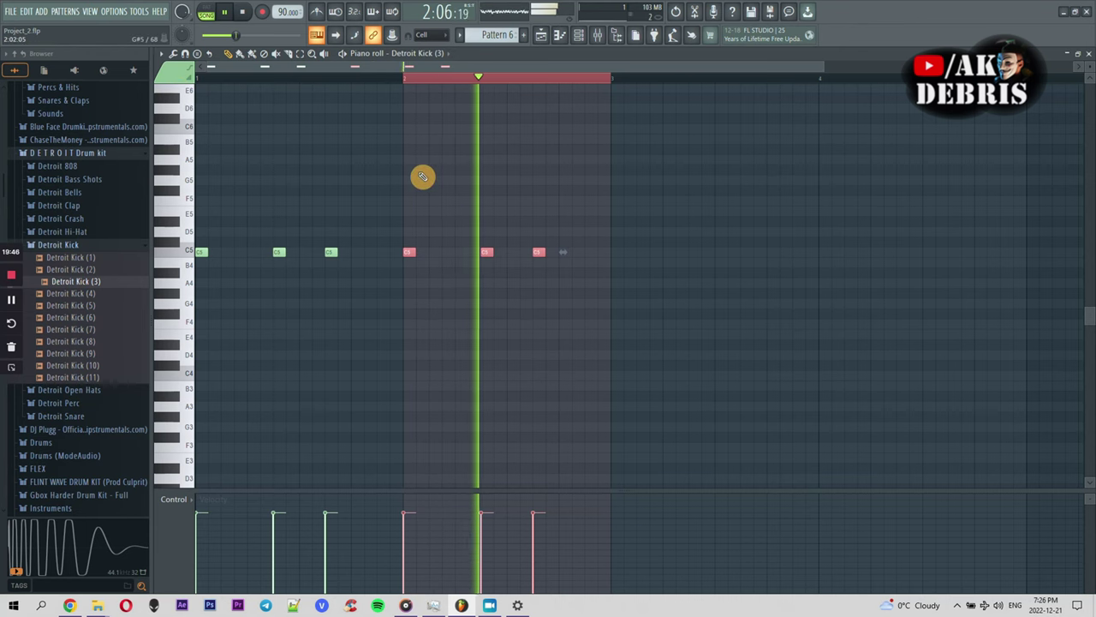
click(537, 81)
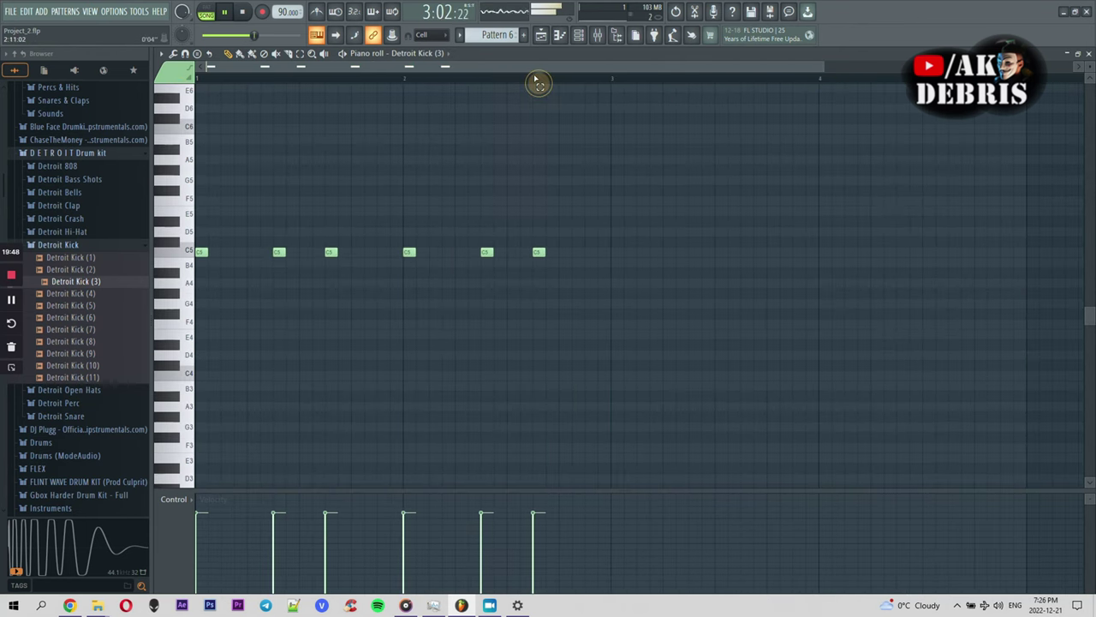
Step: Try the second kick one step earlier, at 1:06, and move it back to 1:07
key(space)
click(266, 250)
right_click(280, 255)
key(space)
key(space)
drag(271, 254, 286, 253)
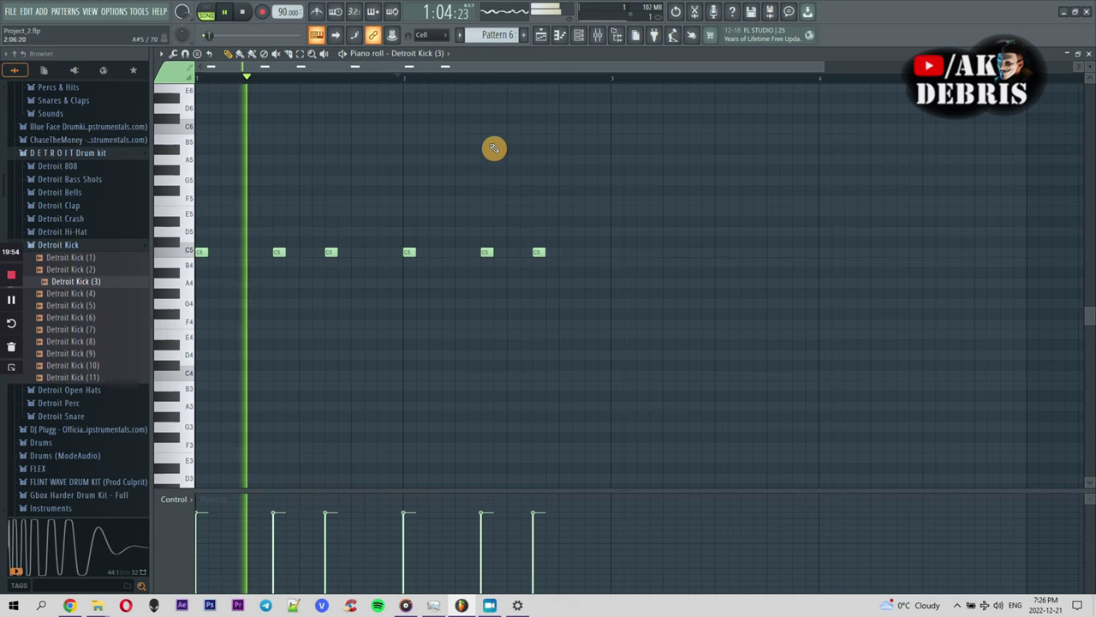
Step: Duplicate the two bars of Pattern 6 kicks into bars 3 and 4, and return to the playlist
click(536, 37)
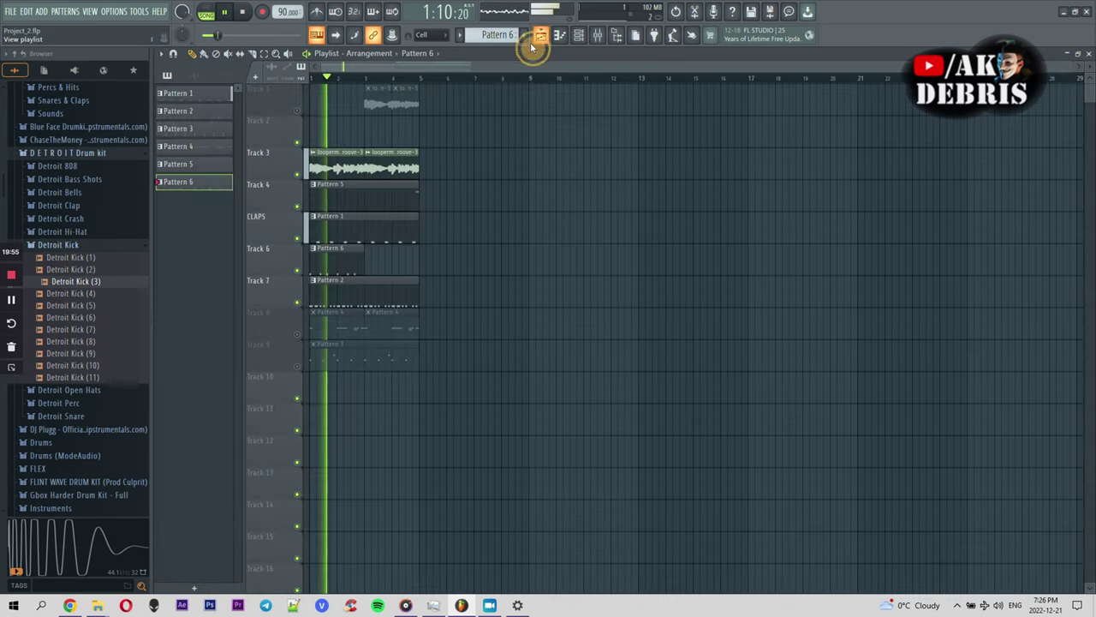
double_click(361, 263)
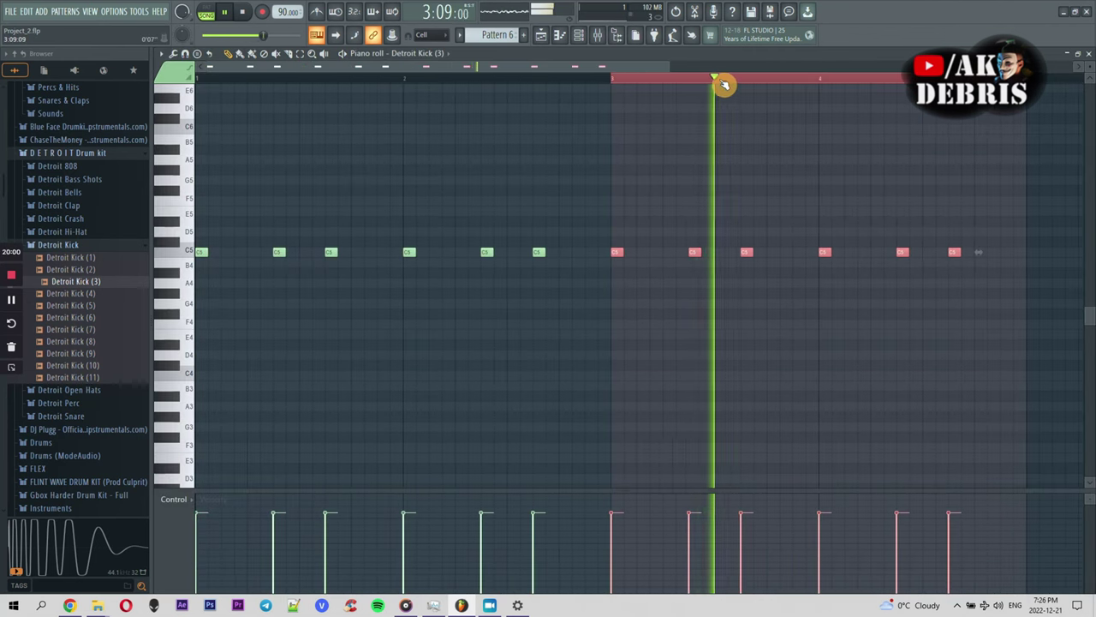
click(543, 36)
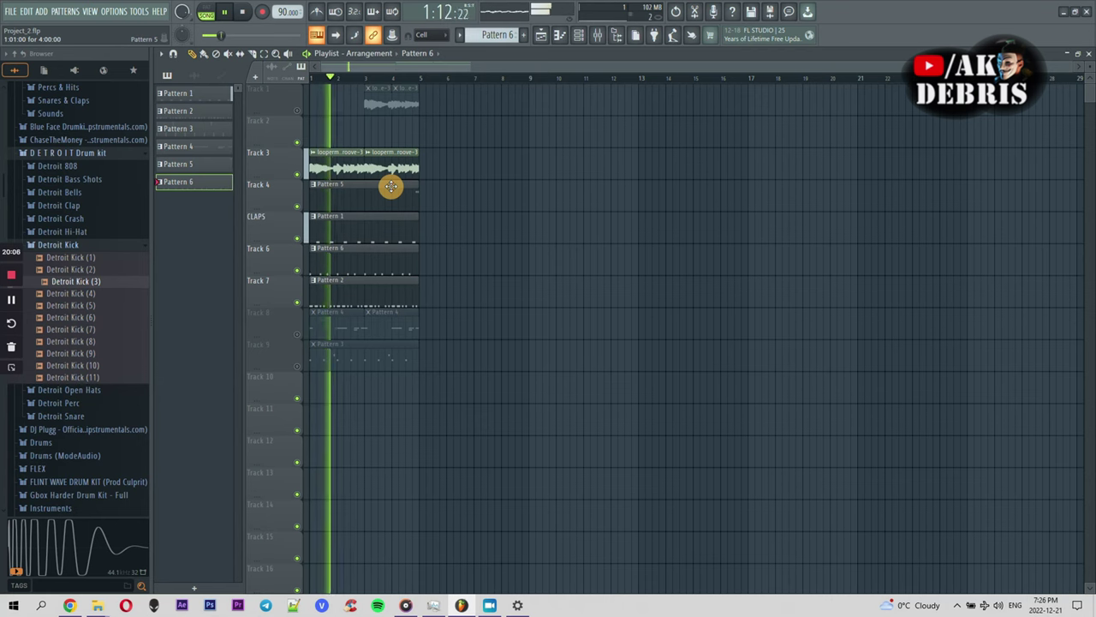
Step: Open Pattern 2's L.MD Hat (5) notes and delete the hats at 1:13 and 1:15
double_click(342, 292)
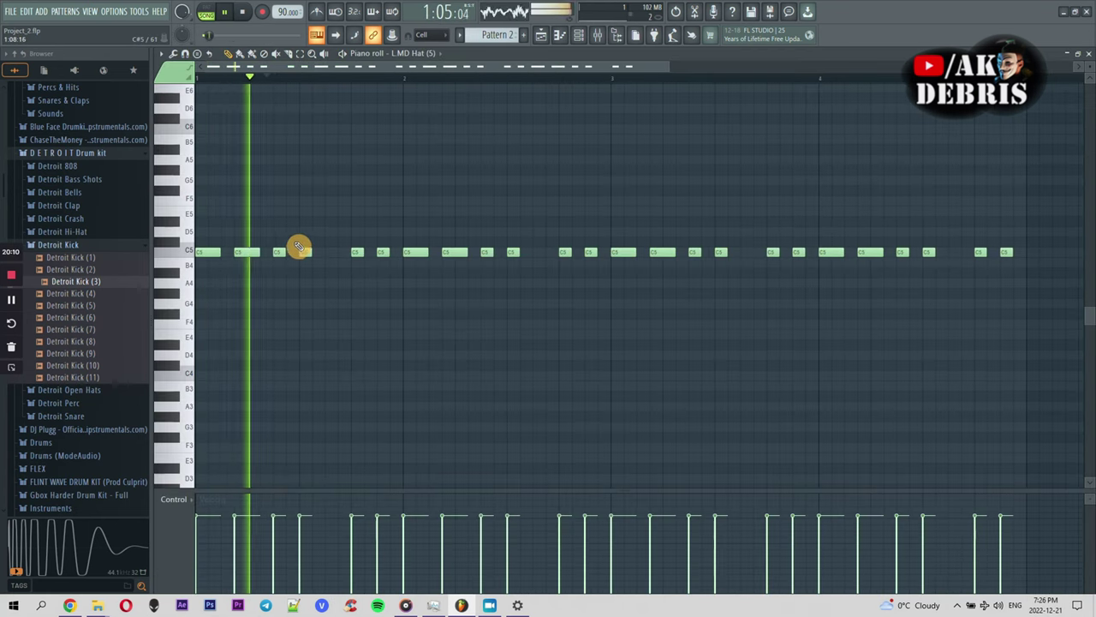
right_click(304, 252)
key(ctrl+z)
key(space)
key(space)
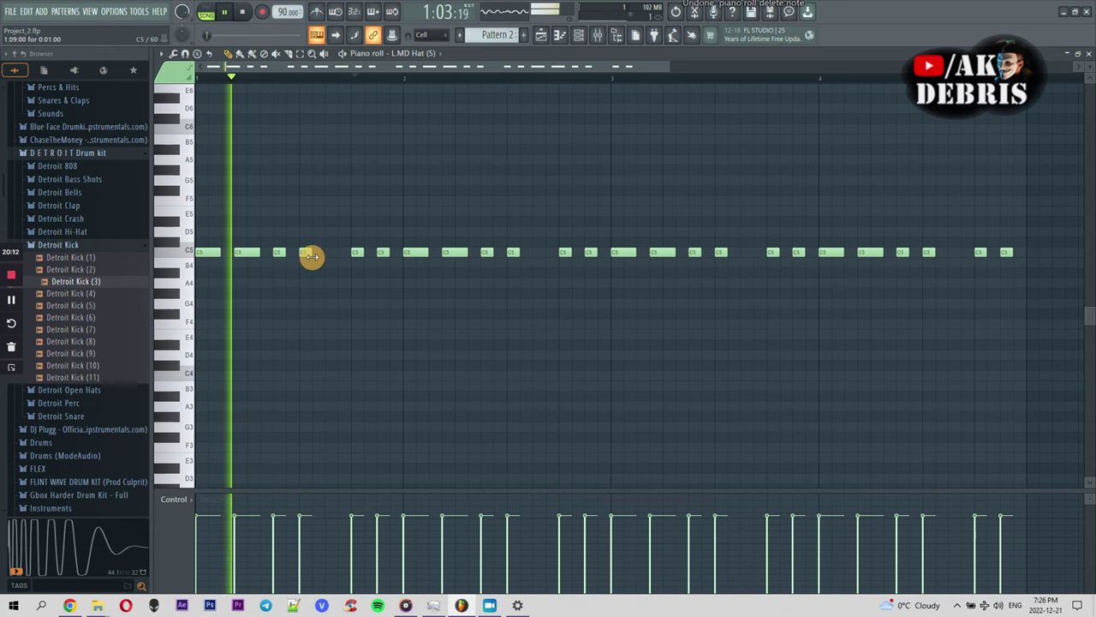
right_click(351, 259)
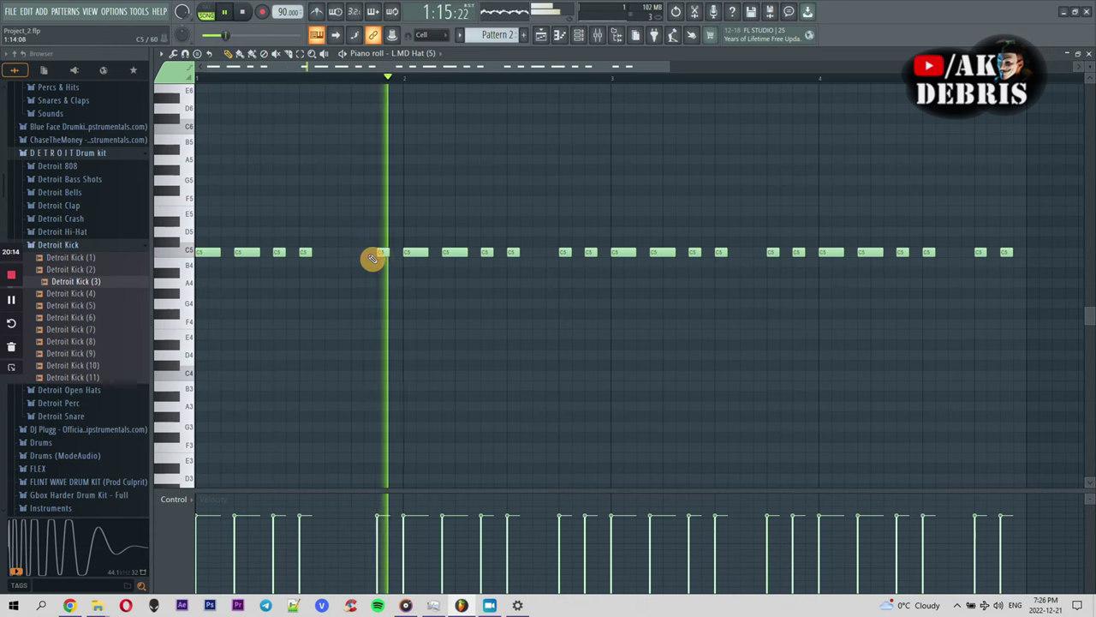
key(space)
right_click(377, 255)
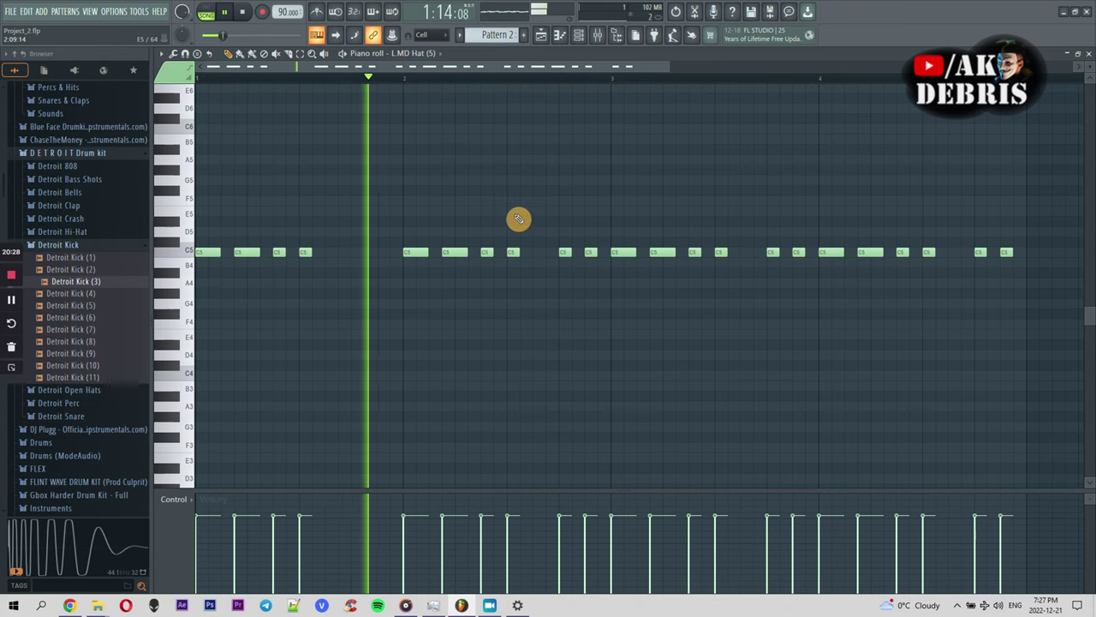
Step: Shorten the first hats of bars 2 and 4 to one step, add a one-step hat after each, and return to the playlist
key(space)
key(space)
drag(427, 252, 419, 251)
click(423, 253)
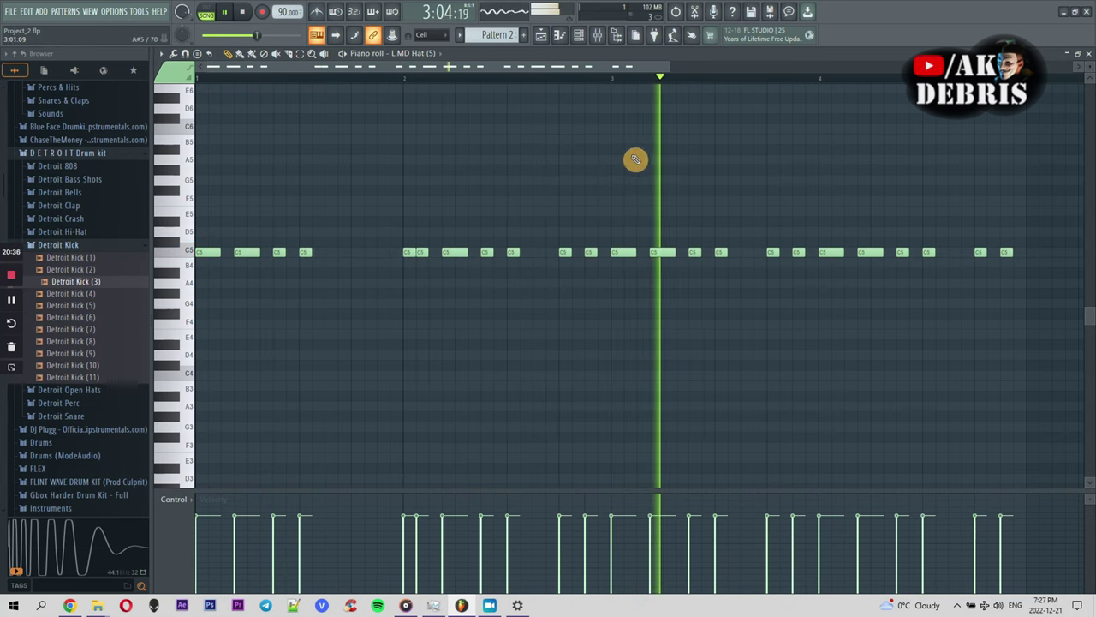
click(836, 262)
drag(840, 253, 830, 253)
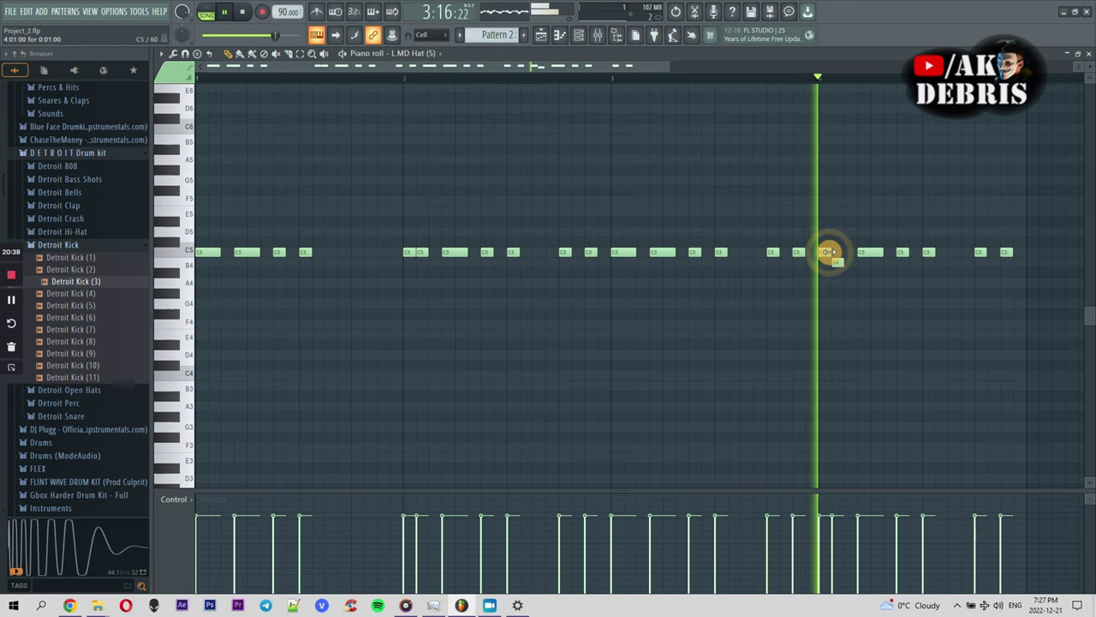
click(540, 36)
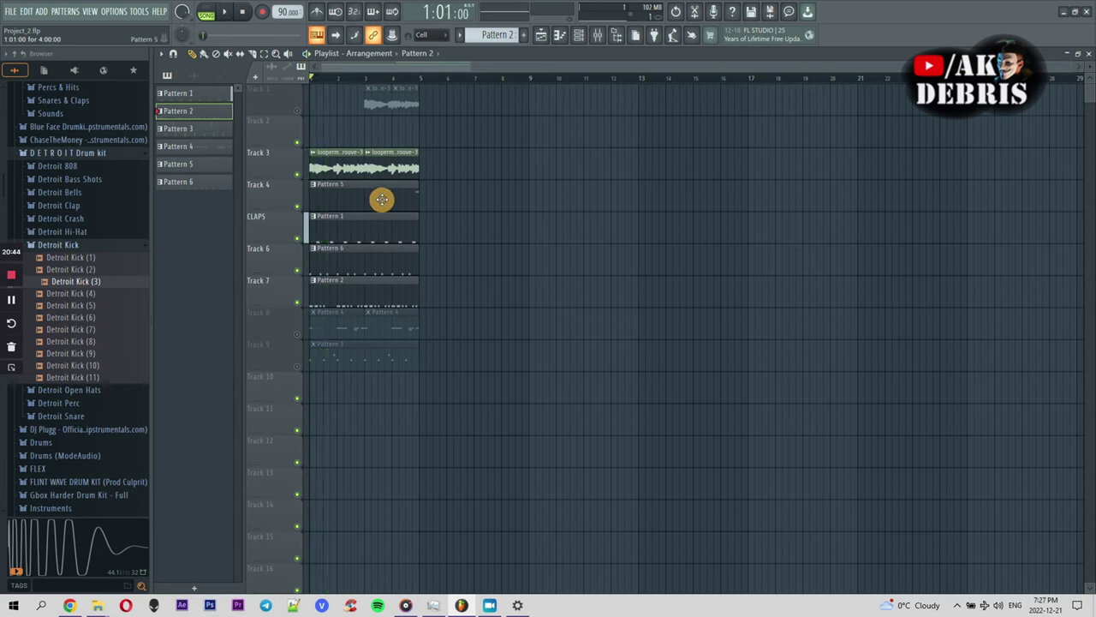
Step: Duplicate the four-bar block of clips on Tracks 3 to 9 twice, filling bars 5 to 12
drag(406, 182, 285, 325)
drag(474, 340, 288, 153)
drag(475, 374, 276, 165)
key(ctrl+b)
key(ctrl+b)
Step: Delete the pattern clips in bars 1 to 4 on Tracks 4 to 9, keeping only the loop there
mouse_move(386, 207)
mouse_down()
mouse_move(370, 323)
mouse_move(342, 370)
mouse_up()
key(ctrl+z)
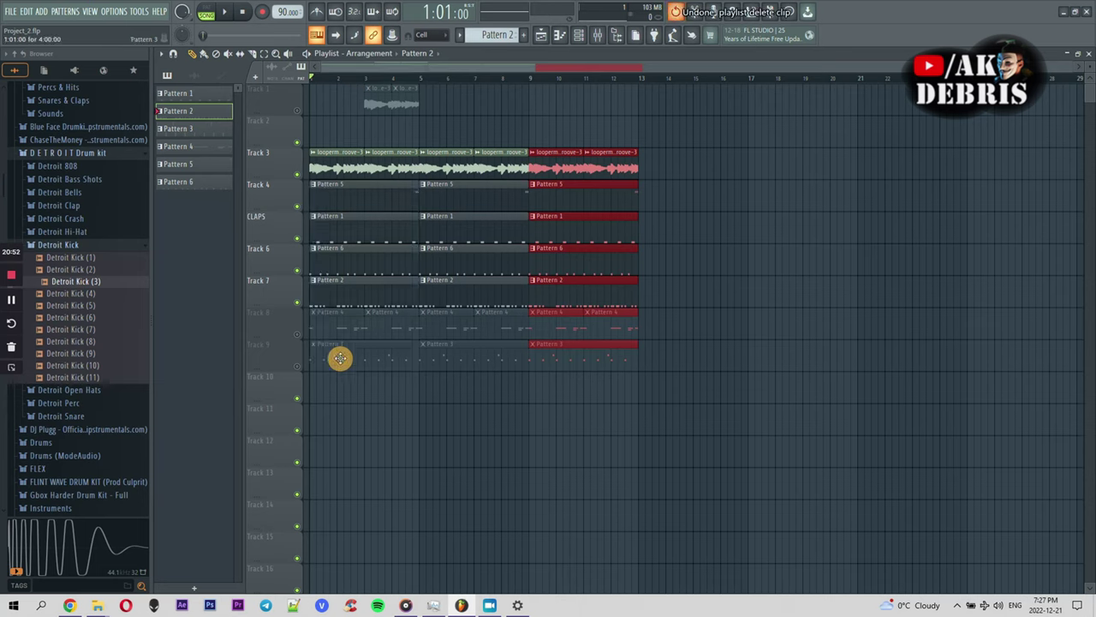
drag(390, 331, 386, 224)
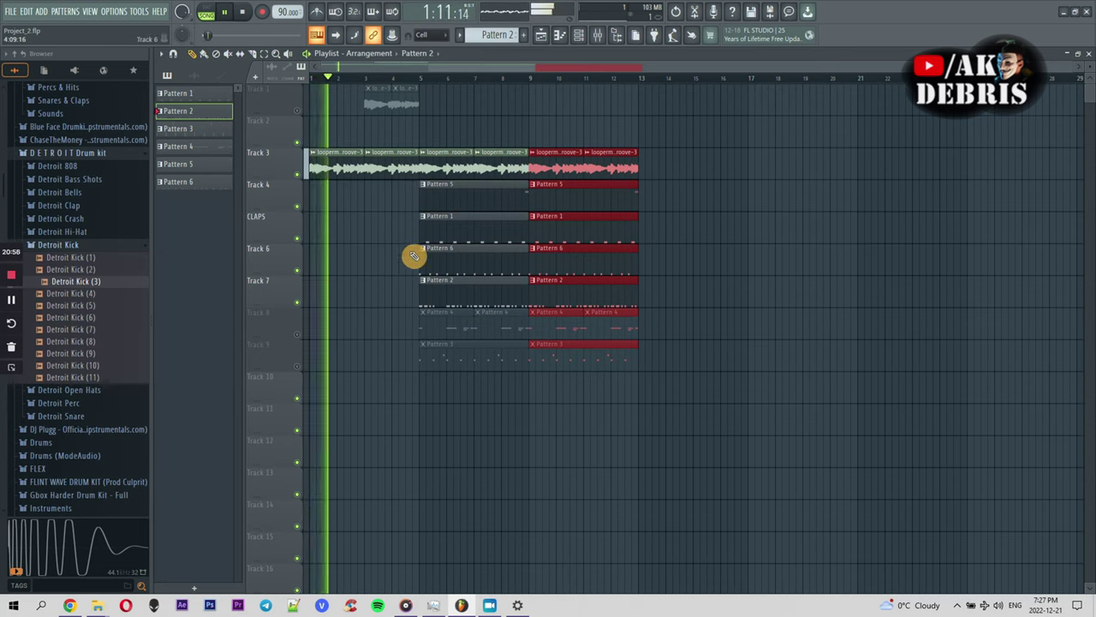
Step: Place the AK LA FLARE AYE FEMALE sample from the AK Debris Drum Kit on Track 11 at bar 3, and mute that track
scroll(53, 198, up, 10)
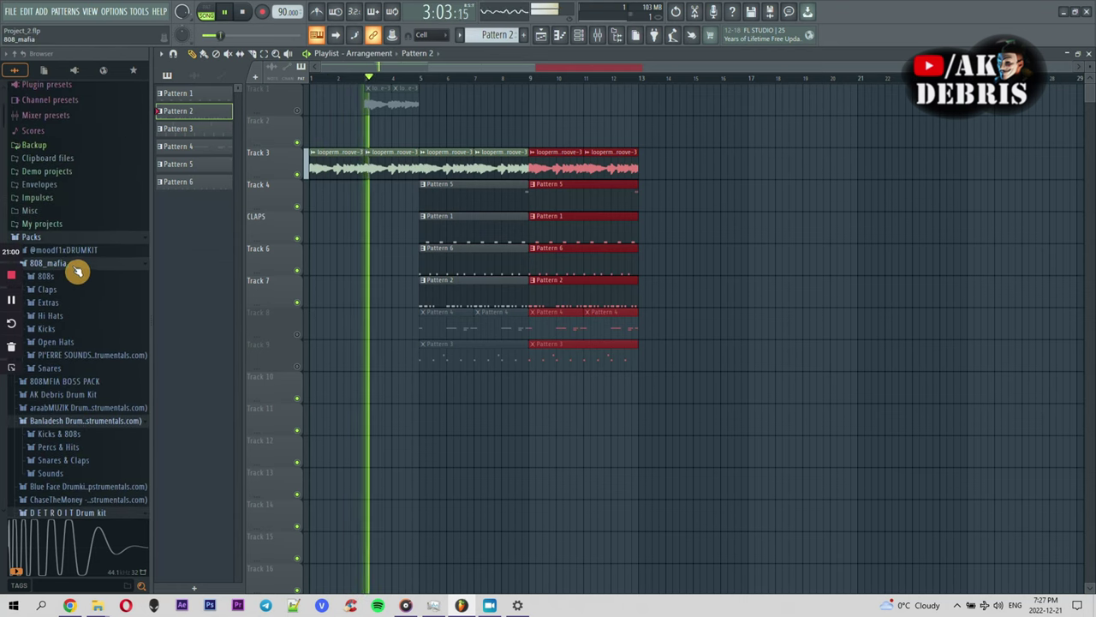
click(71, 264)
click(72, 289)
drag(77, 316, 396, 417)
double_click(418, 414)
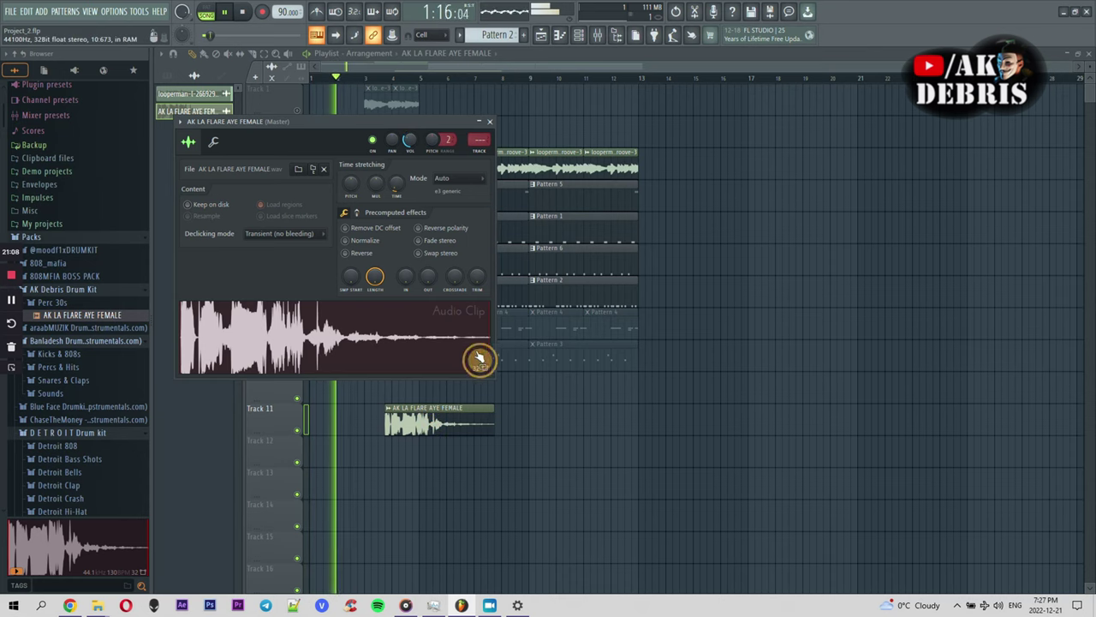
drag(429, 420, 409, 421)
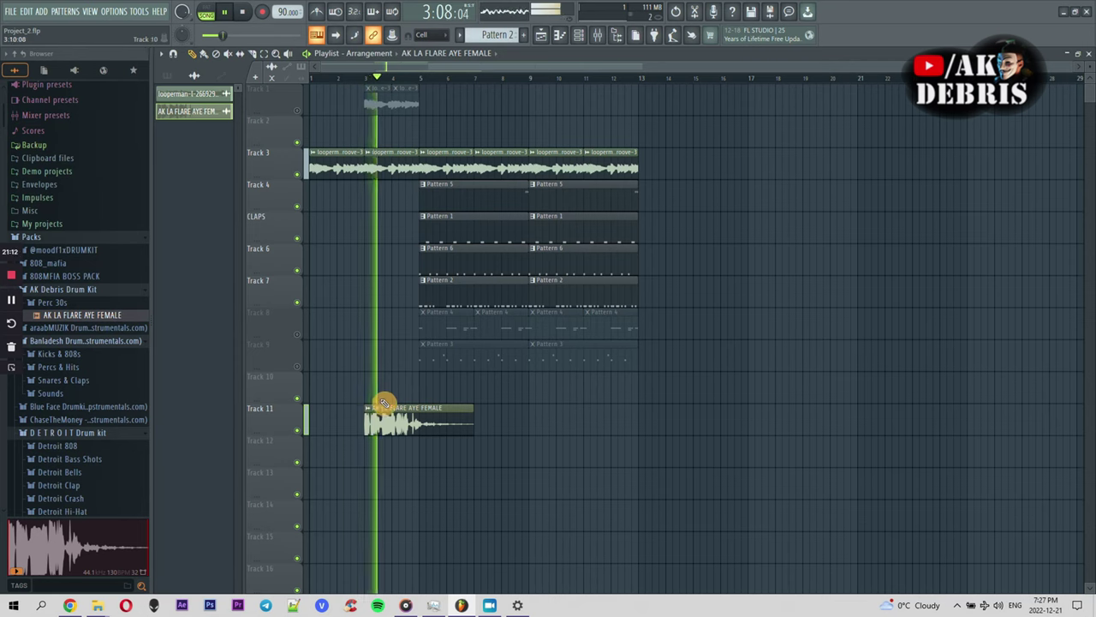
click(305, 428)
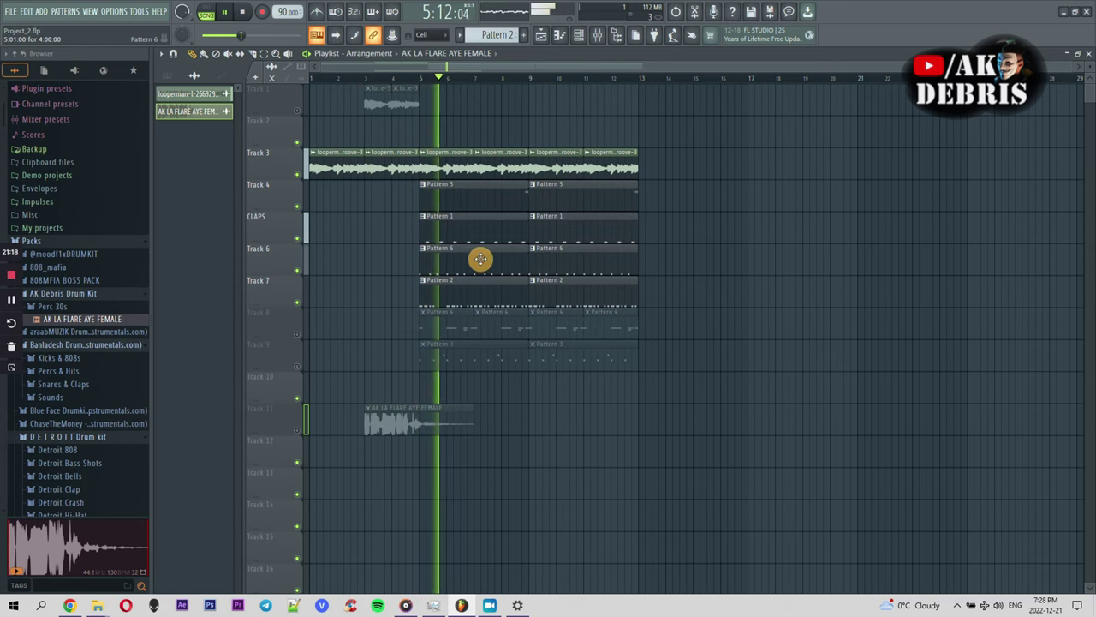
Step: Delete the Pattern 4 and Pattern 3 clips in bars 5 to 8, and unmute Track 9
right_click(489, 328)
right_click(444, 354)
right_click(445, 329)
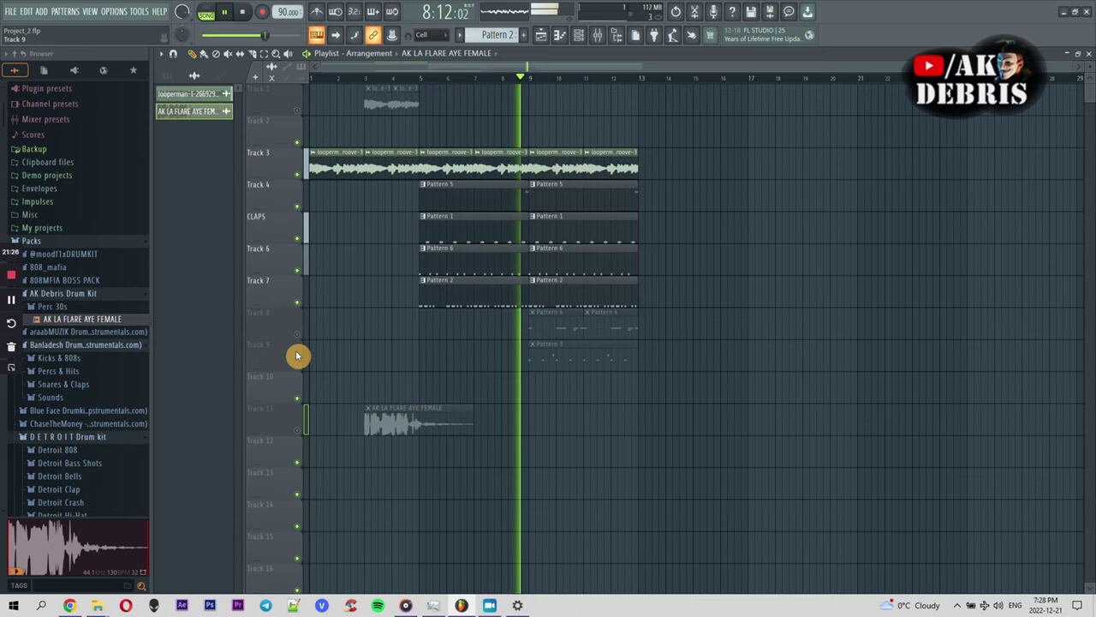
click(298, 367)
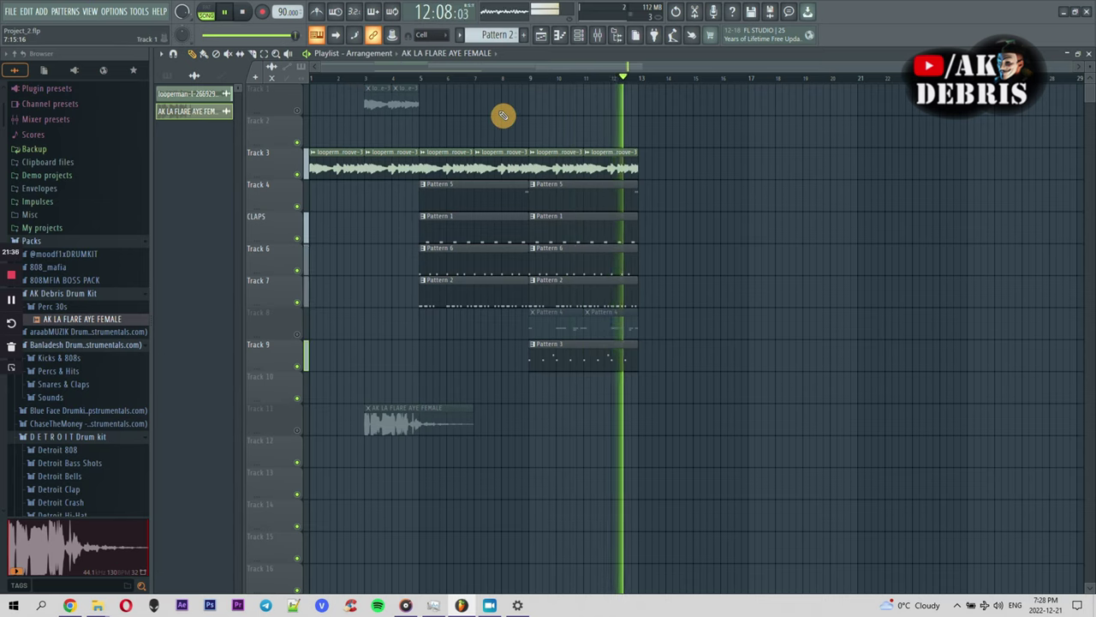
Step: Duplicate the clips of bars 9 to 12 into bars 13 to 16, and place a new Pattern 7 on Track 2 at bar 9
drag(656, 369, 550, 148)
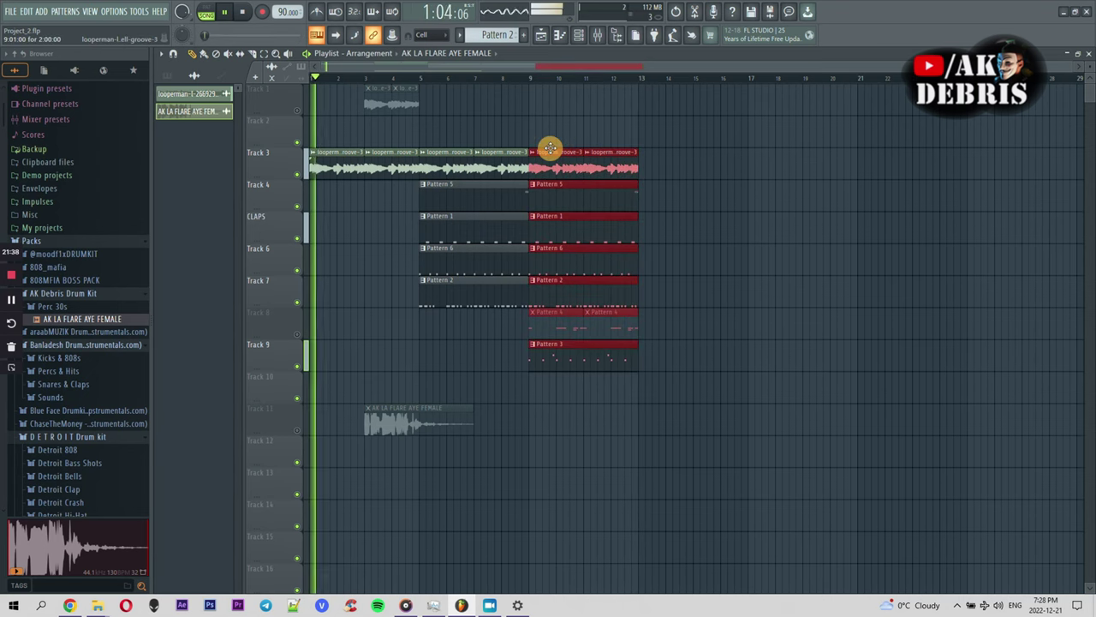
key(ctrl+b)
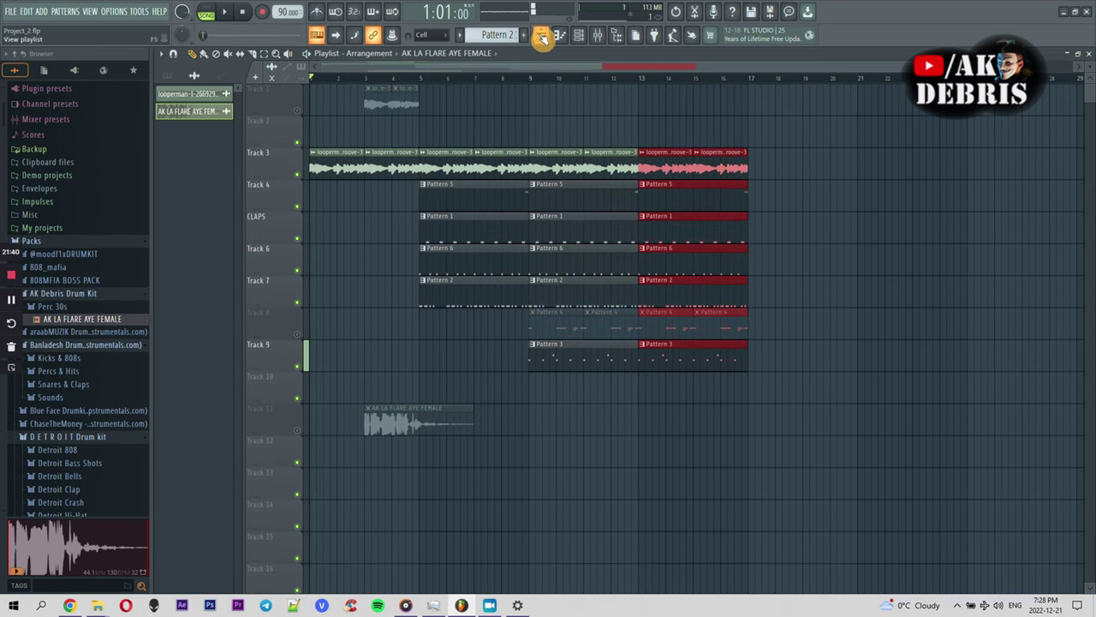
click(542, 37)
click(531, 135)
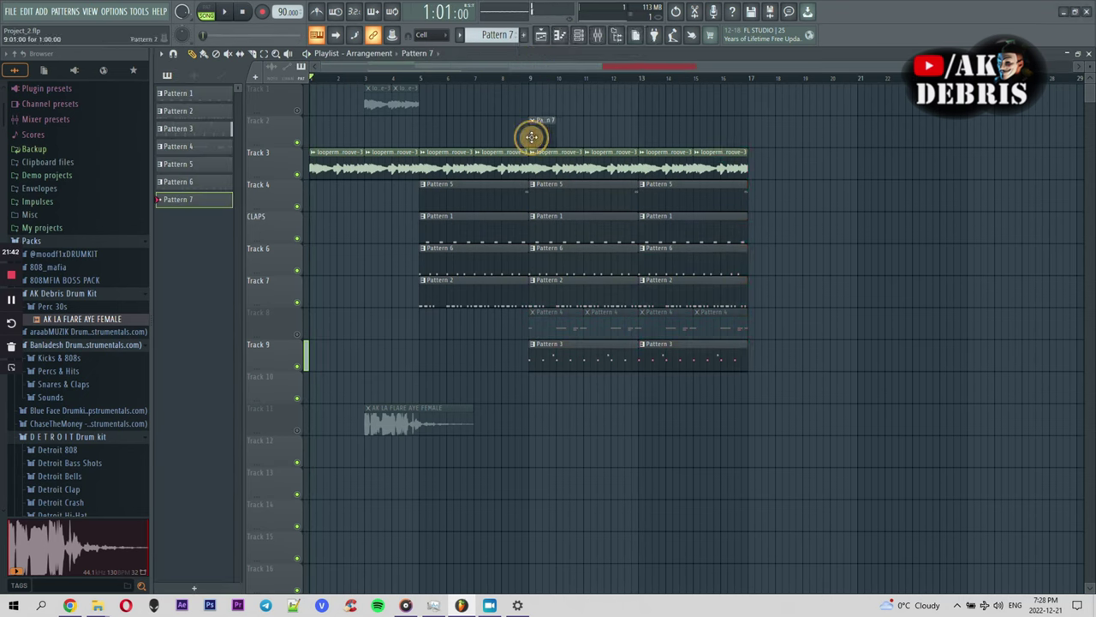
Step: Open Pattern 7, show all channels in the channel rack, and add a Sawer synth channel
double_click(537, 134)
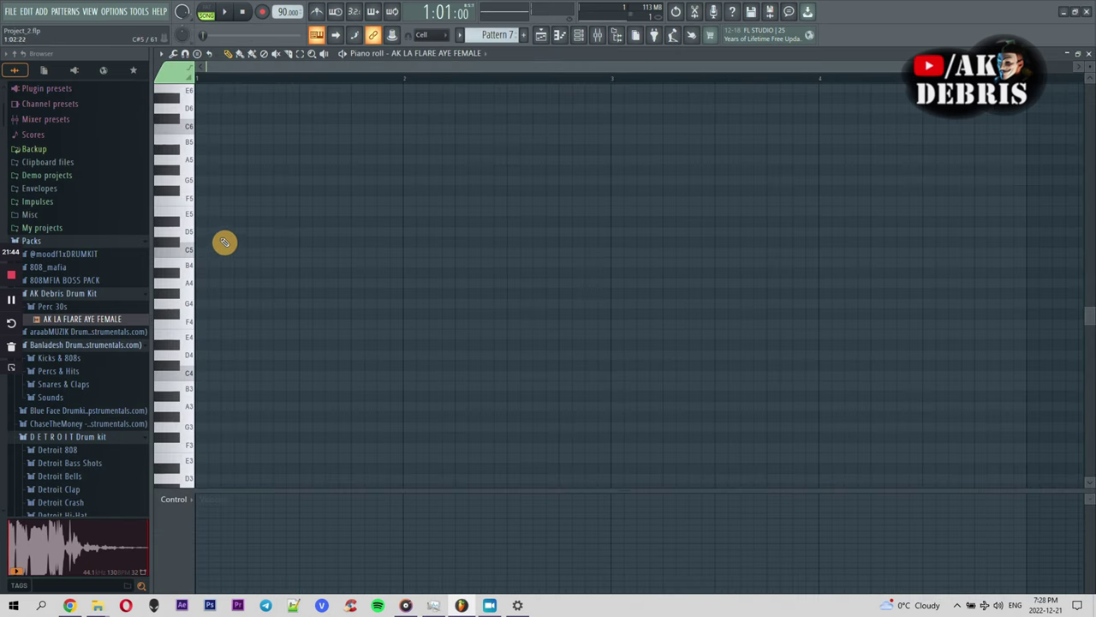
click(578, 35)
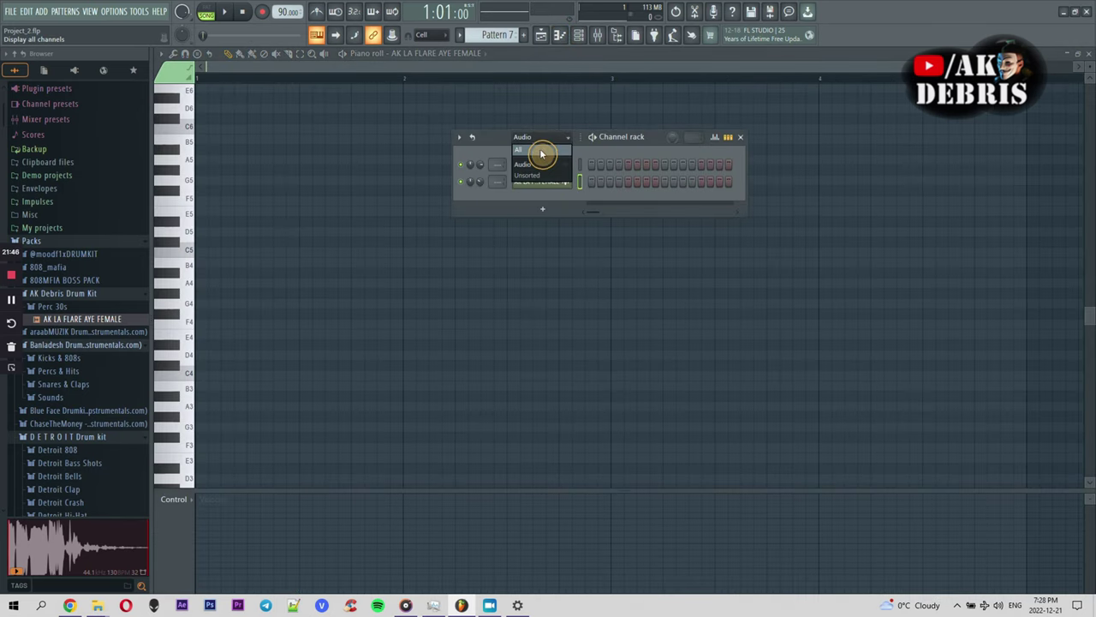
click(541, 153)
click(540, 352)
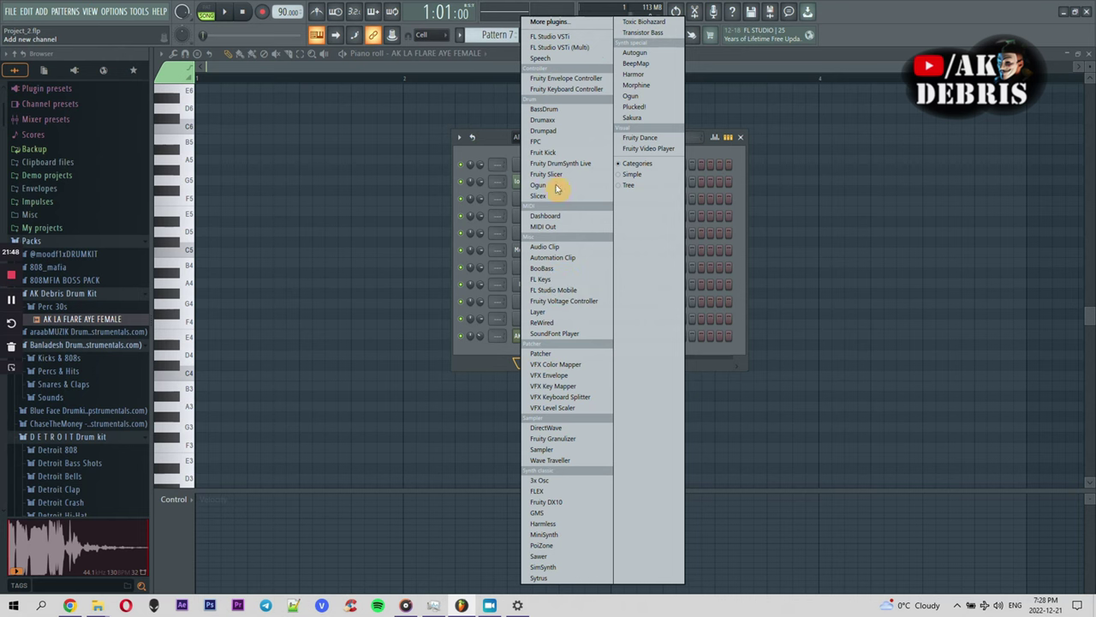
click(537, 557)
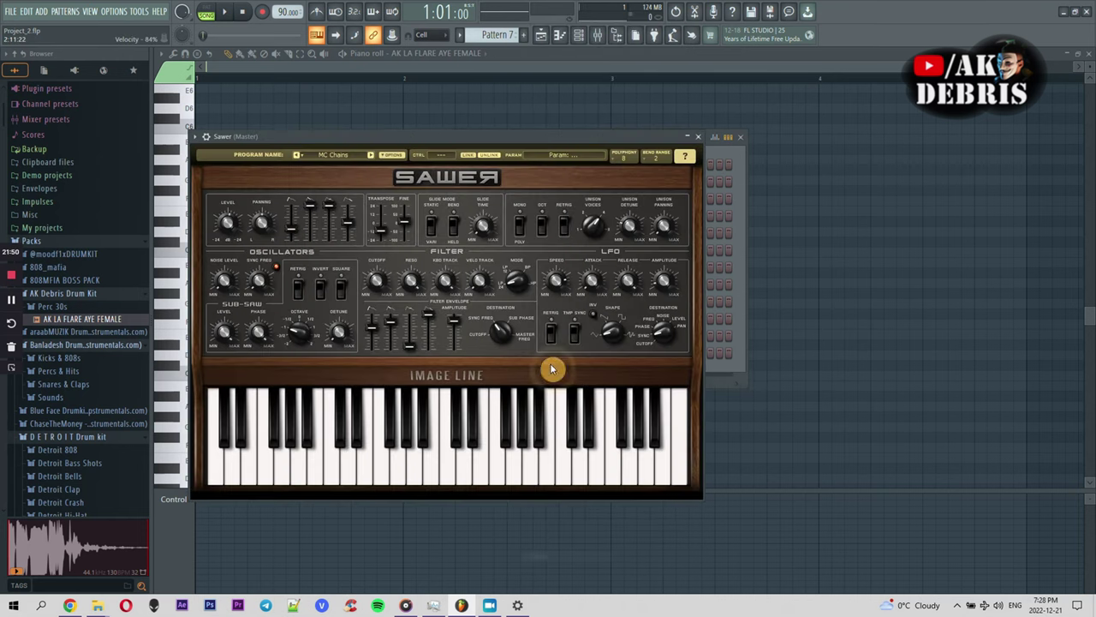
Step: Load the FG Just Add Distortion preset from Sawer's Bass bank
click(369, 159)
click(351, 257)
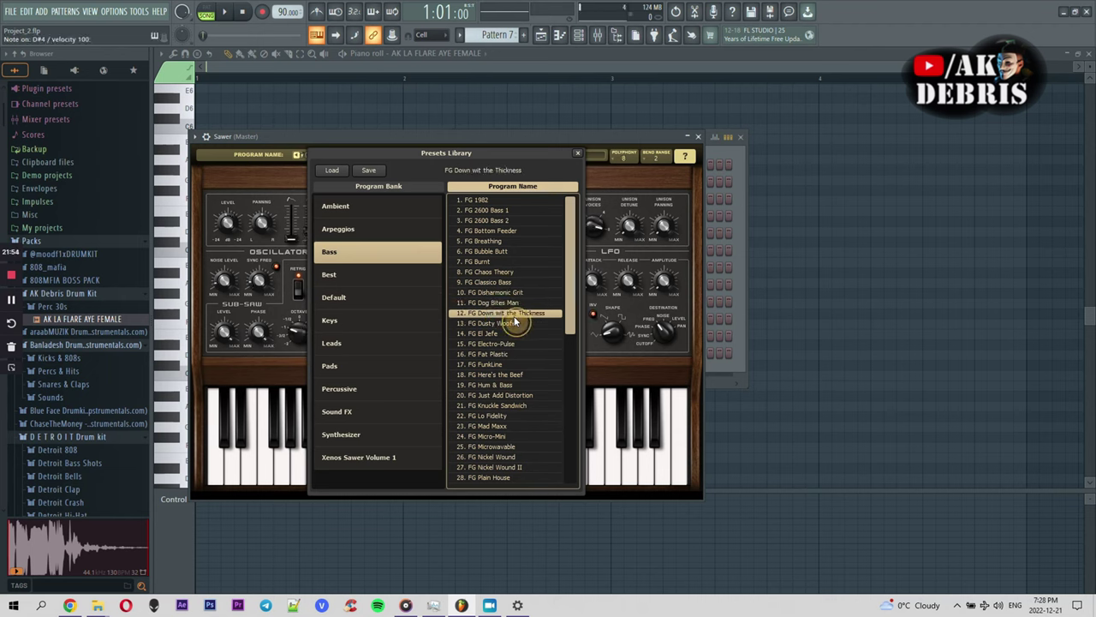
click(525, 403)
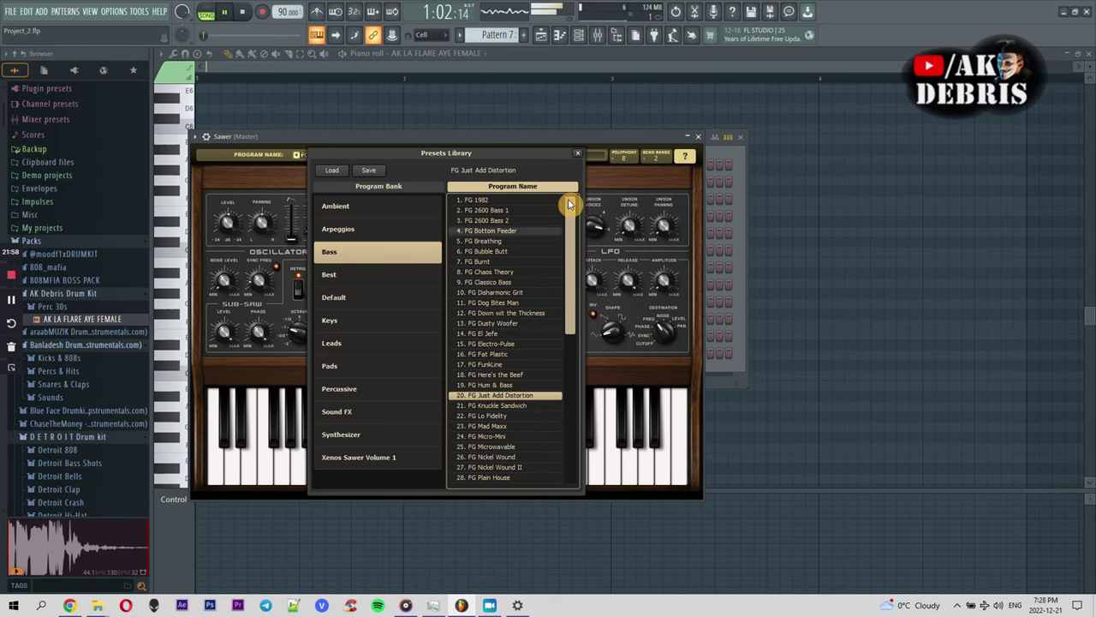
Step: Place a Pattern 7 clip on Track 10 at bar 1 of the playlist, and open its Sawer piano roll
click(543, 69)
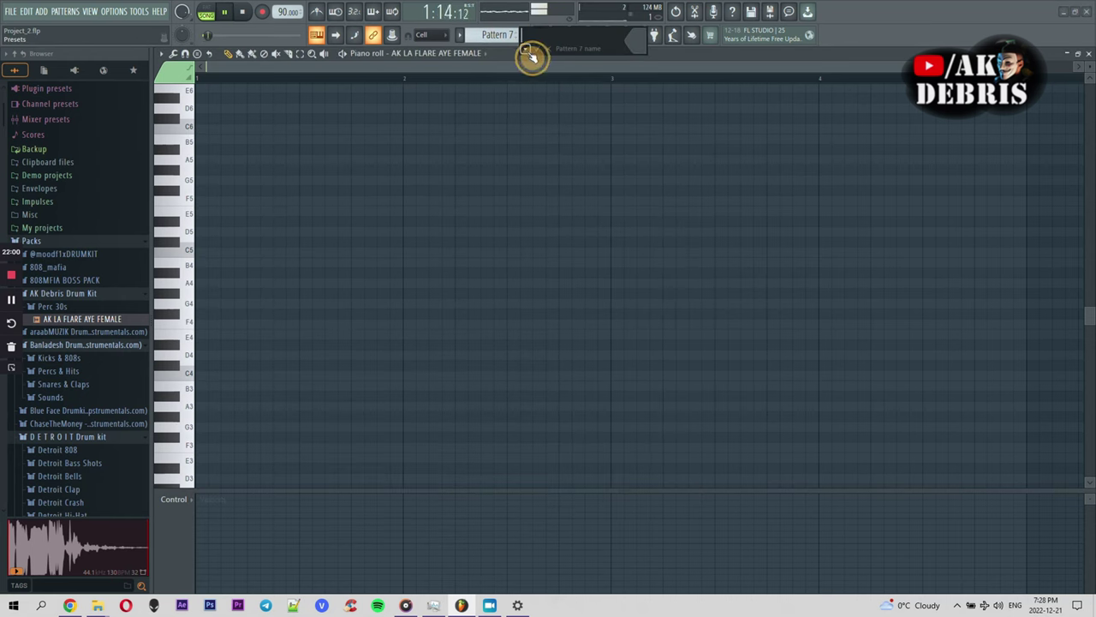
click(546, 36)
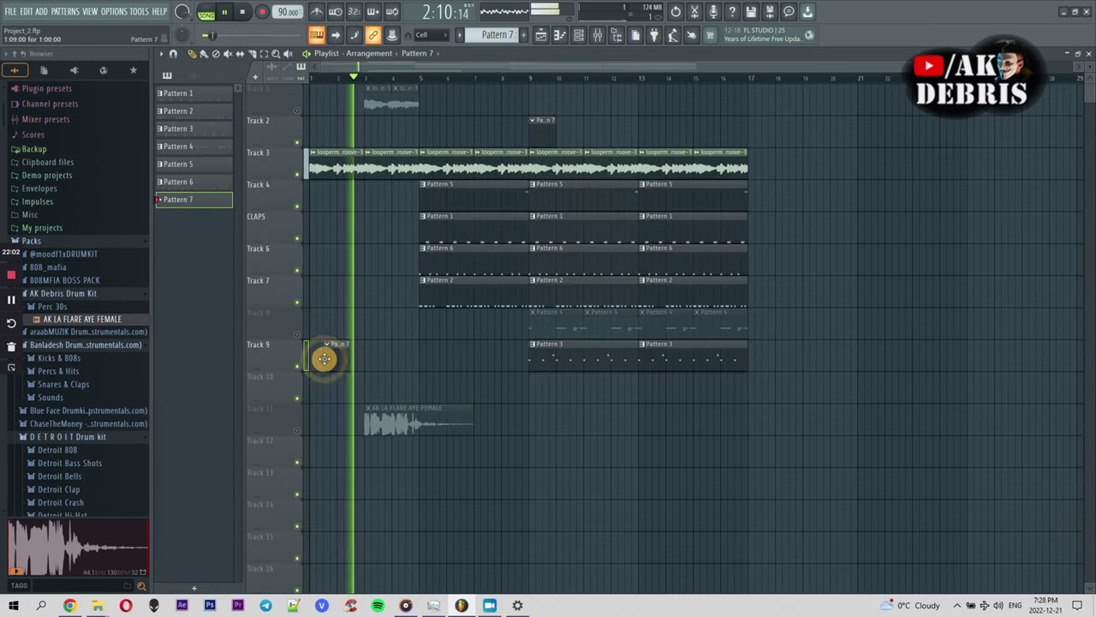
drag(291, 389, 303, 402)
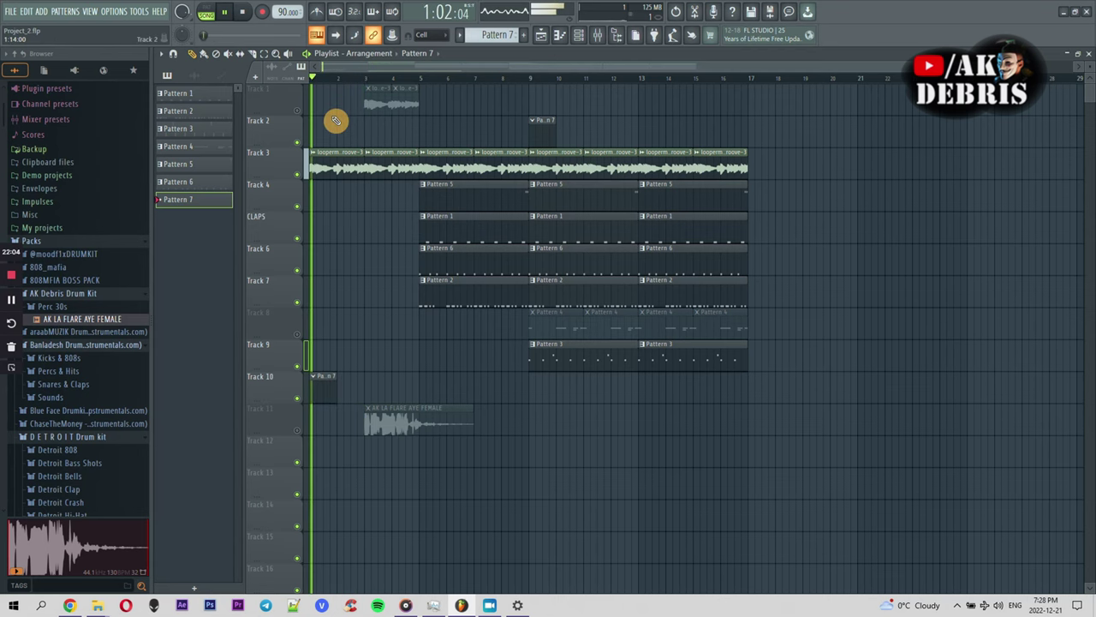
double_click(318, 400)
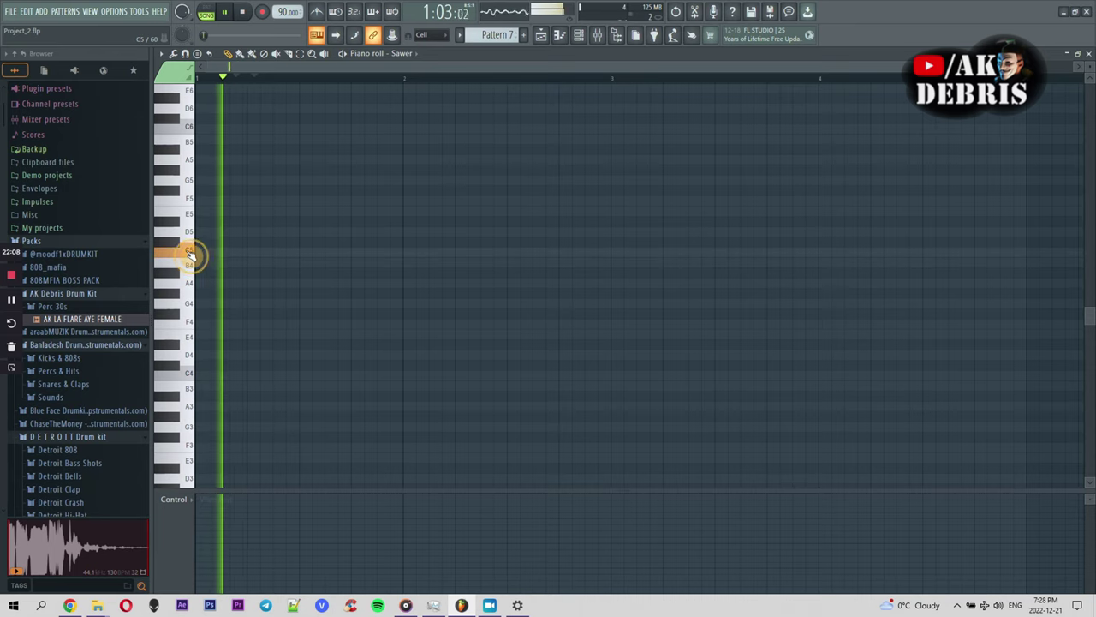
Step: Draw a D#6 Sawer note at 1:01 and extend it to six steps, auditioning it with the loop
key(space)
scroll(192, 136, up, 3)
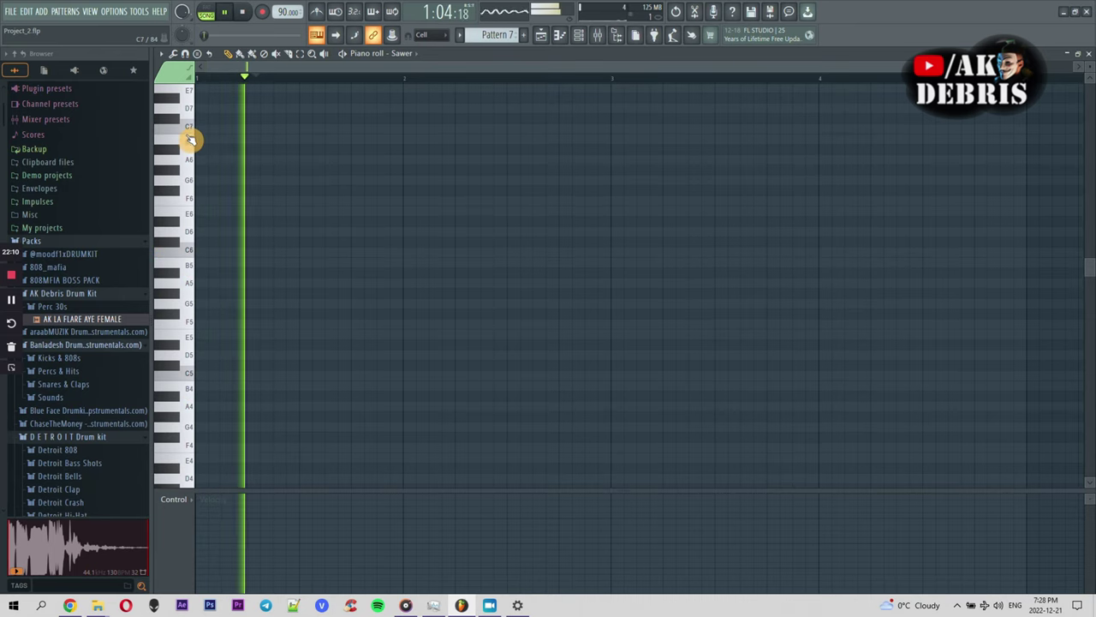
click(202, 223)
key(space)
key(space)
key(space)
drag(205, 222, 264, 220)
key(space)
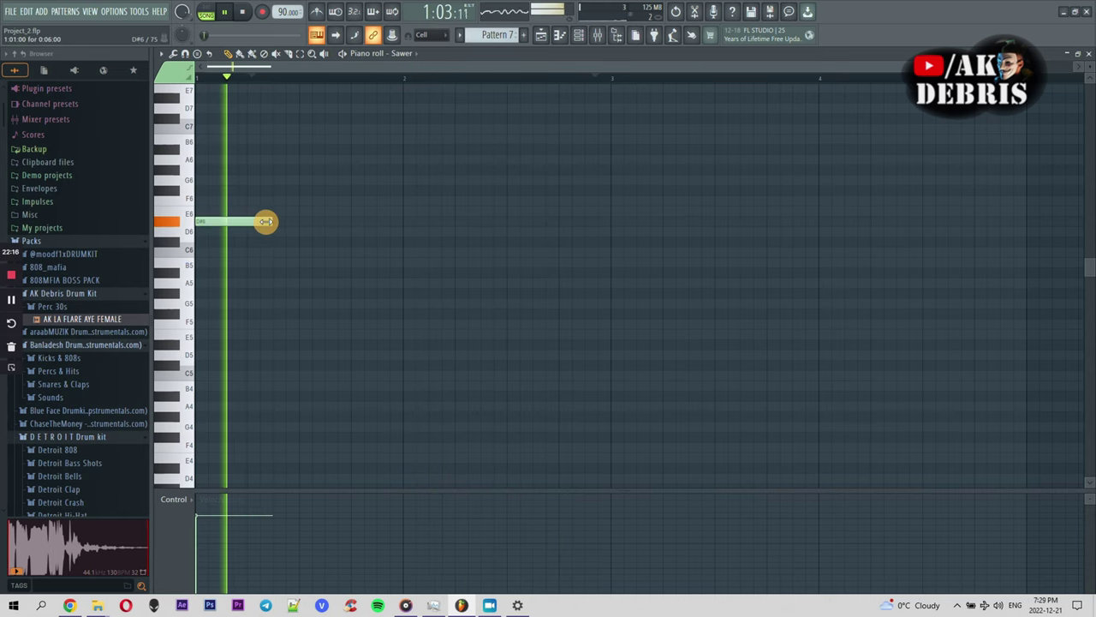
Step: Arrange two-step D#6 notes at 1:01, 1:04, 1:07 and 1:15, and duplicate the bar into bar 2
click(340, 222)
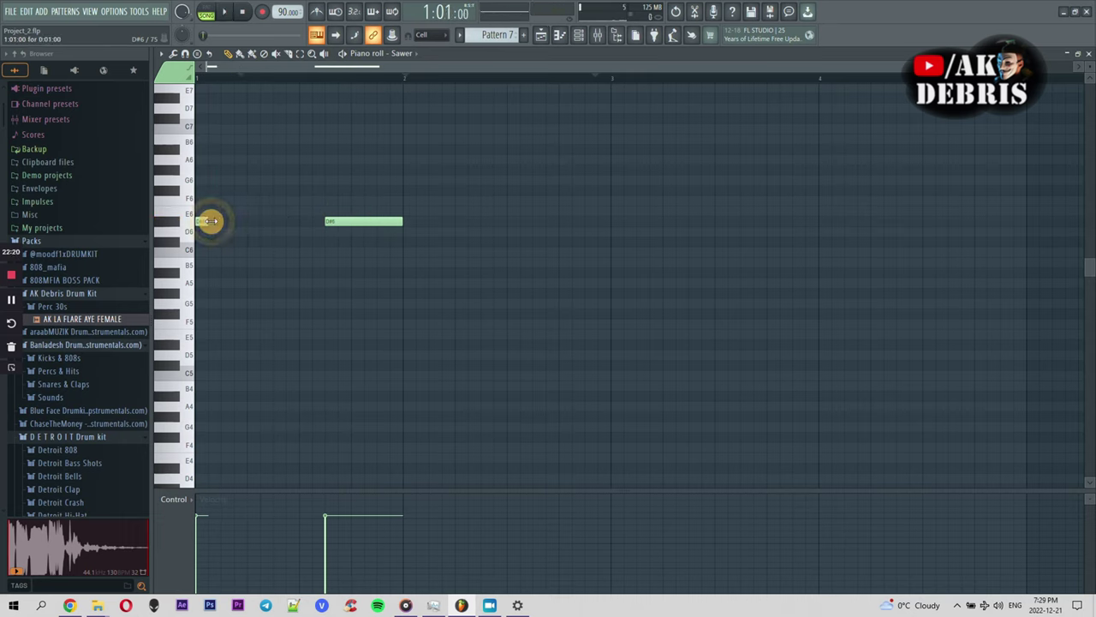
drag(255, 223, 243, 224)
click(286, 224)
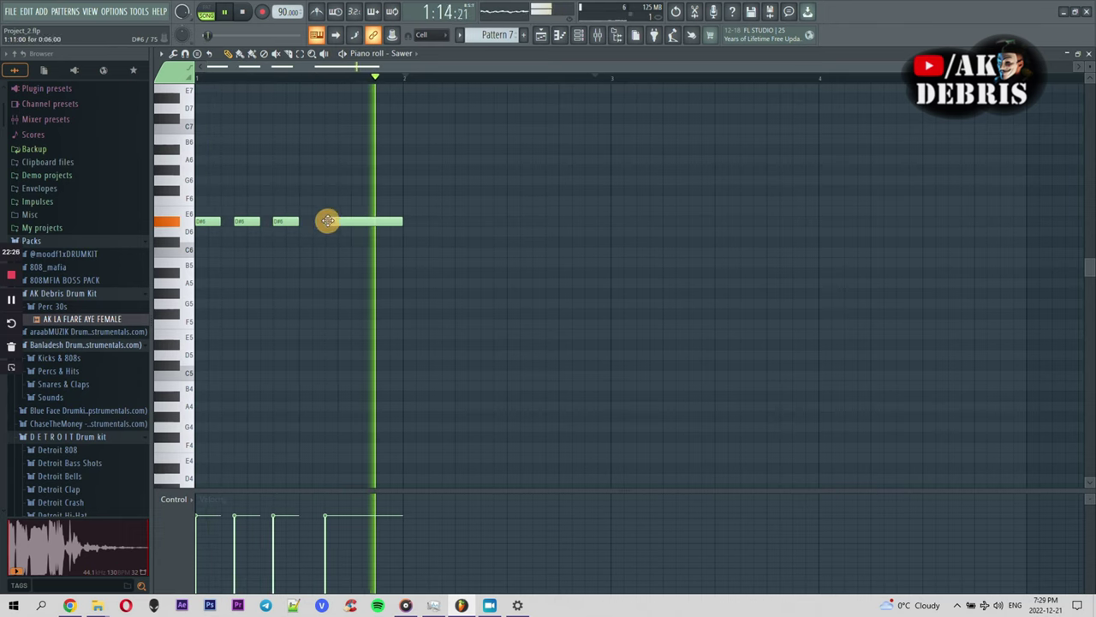
drag(327, 220, 387, 220)
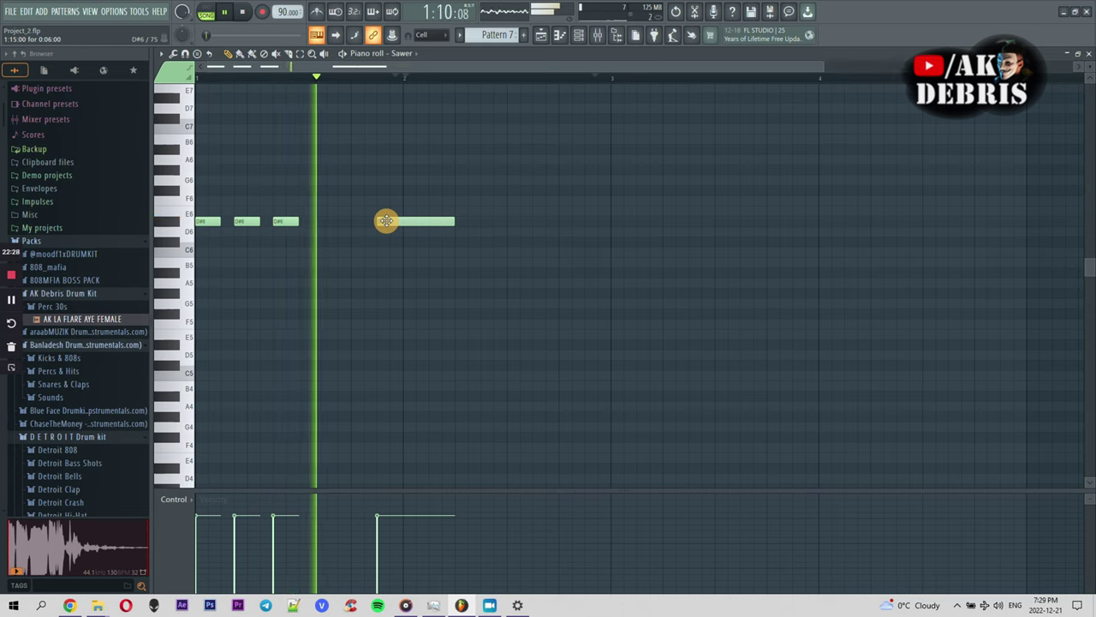
drag(452, 220, 402, 220)
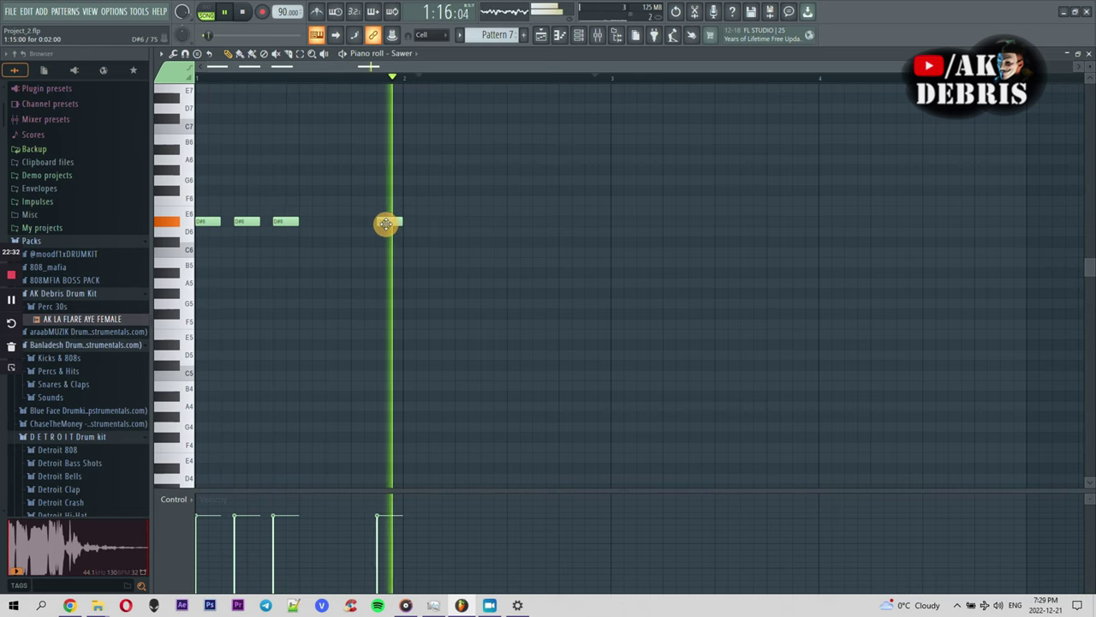
key(ctrl+b)
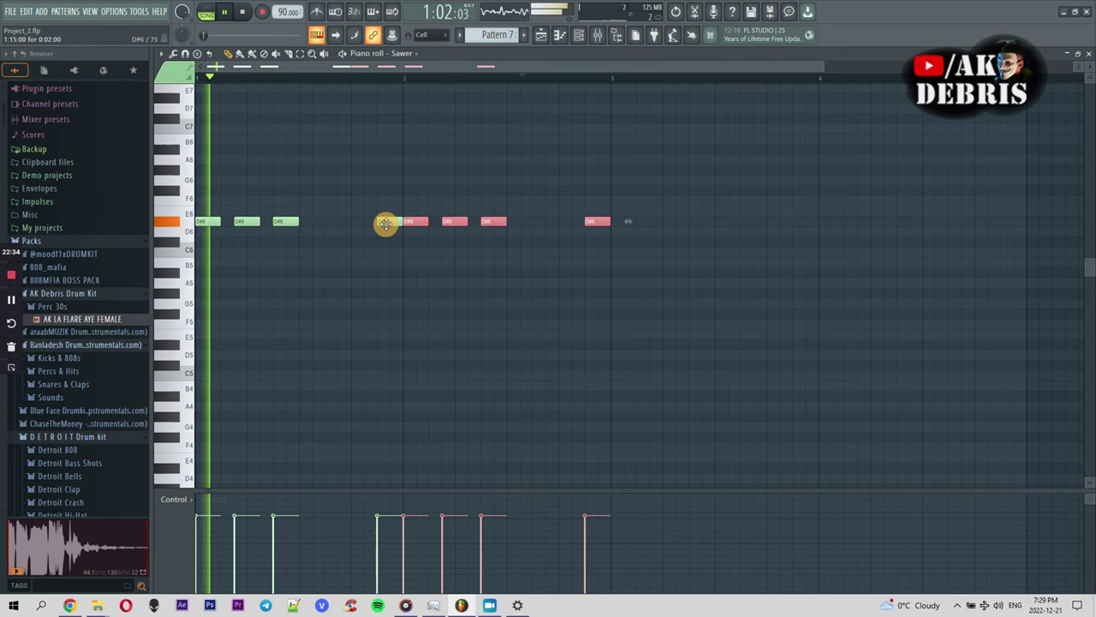
Step: Try lengthening the D#6 notes so that each one reaches the next, and undo all the length changes
key(ctrl+l)
key(ctrl+a)
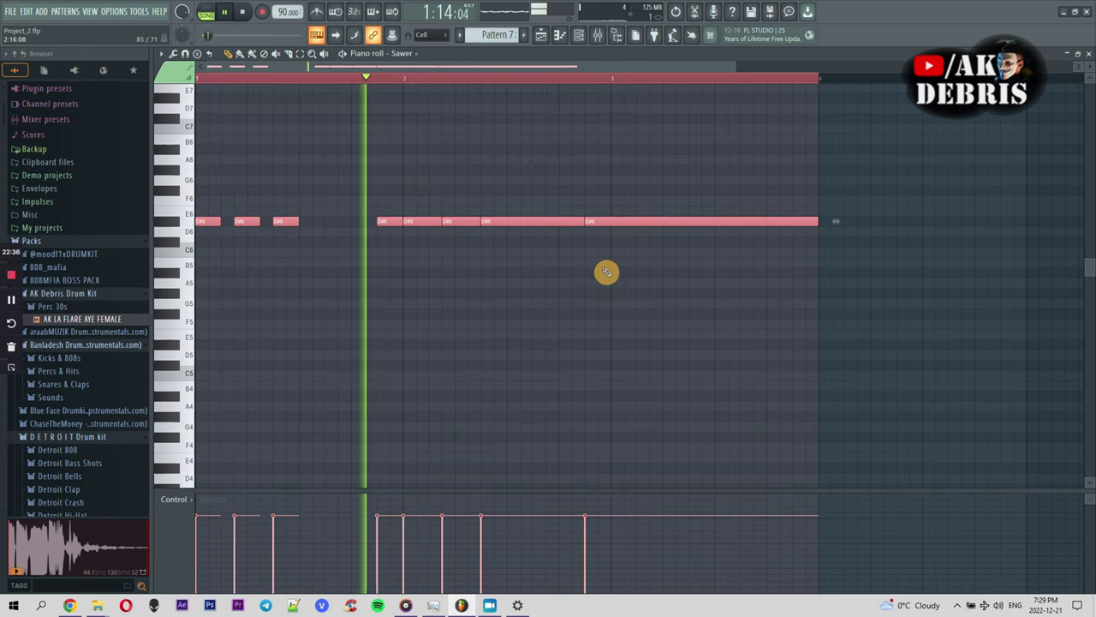
key(ctrl+l)
key(ctrl+d)
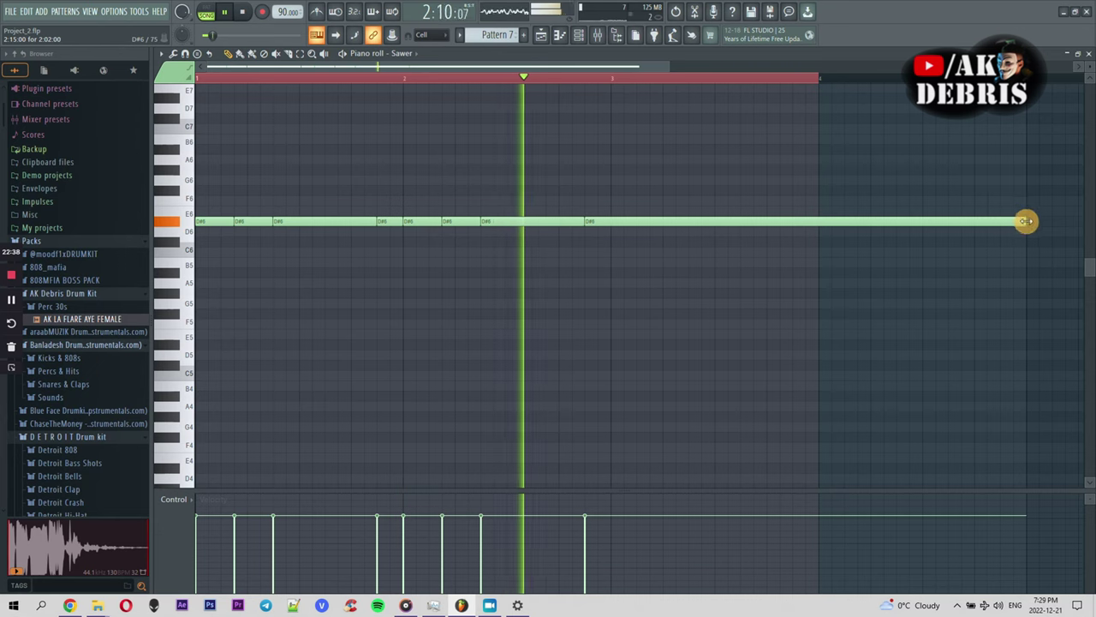
drag(1026, 221, 616, 220)
key(ctrl+z)
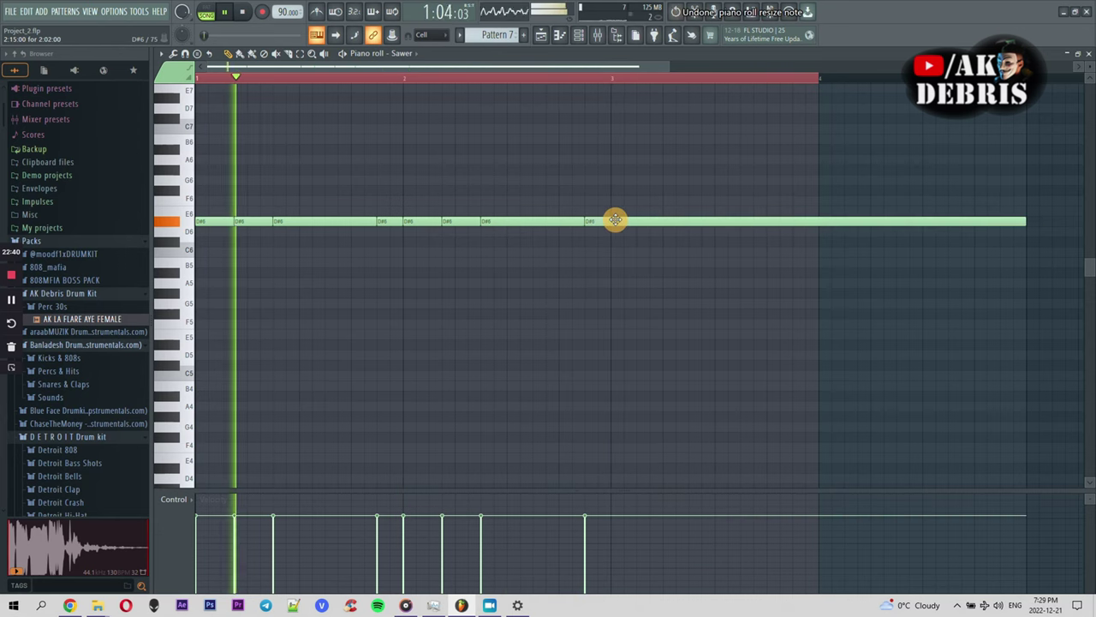
key(ctrl+z)
key(ctrl+z)
key(ctrl+z)
key(ctrl+z)
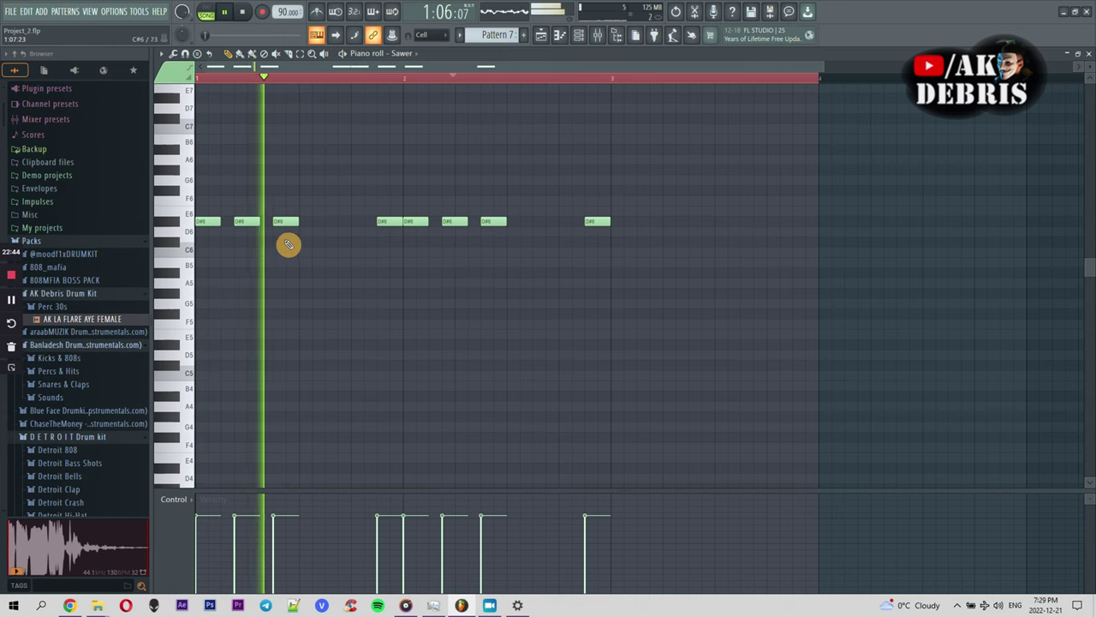
Step: Lower the Sawer notes at 1:15 and 2:15 to C#6, trying F#6 first for the 1:15 note
mouse_move(394, 222)
mouse_down()
mouse_move(387, 237)
mouse_move(386, 189)
mouse_up()
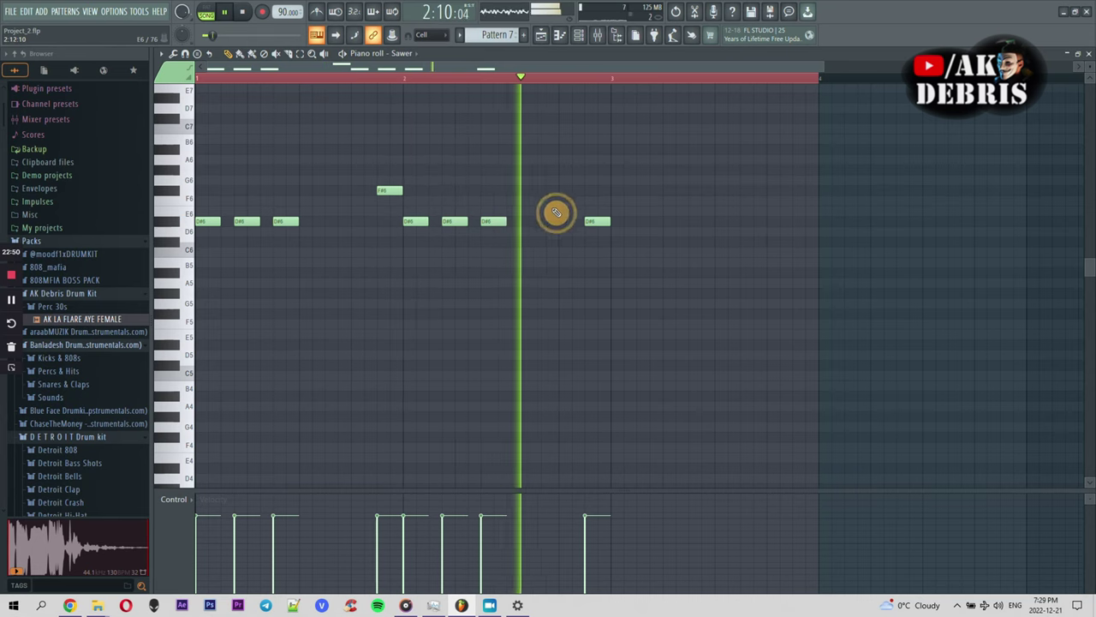
drag(590, 222, 591, 241)
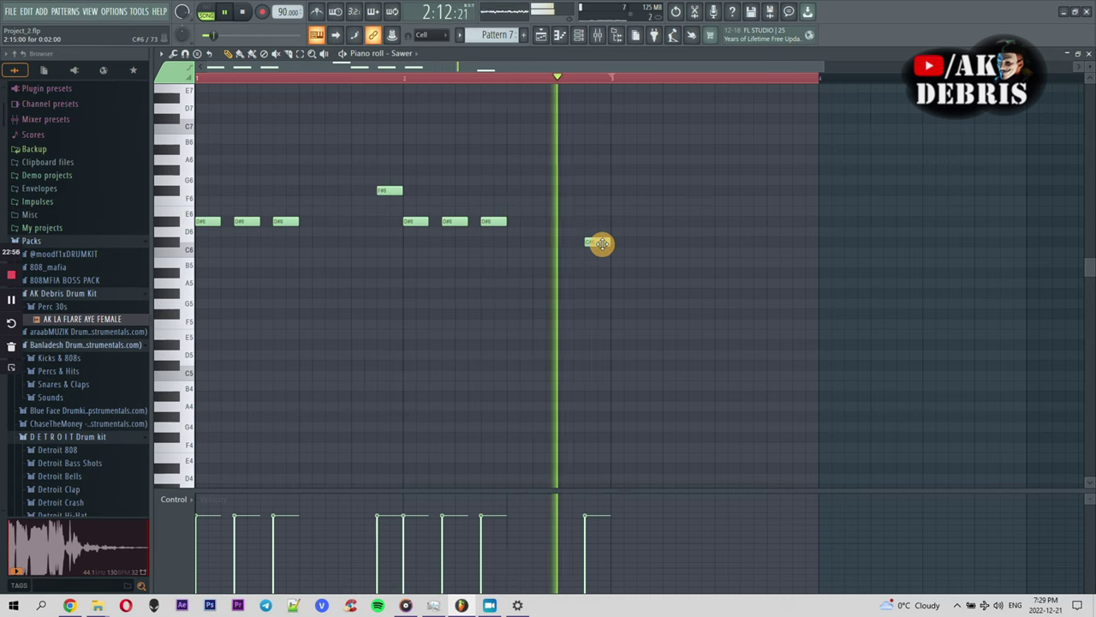
drag(391, 189, 391, 241)
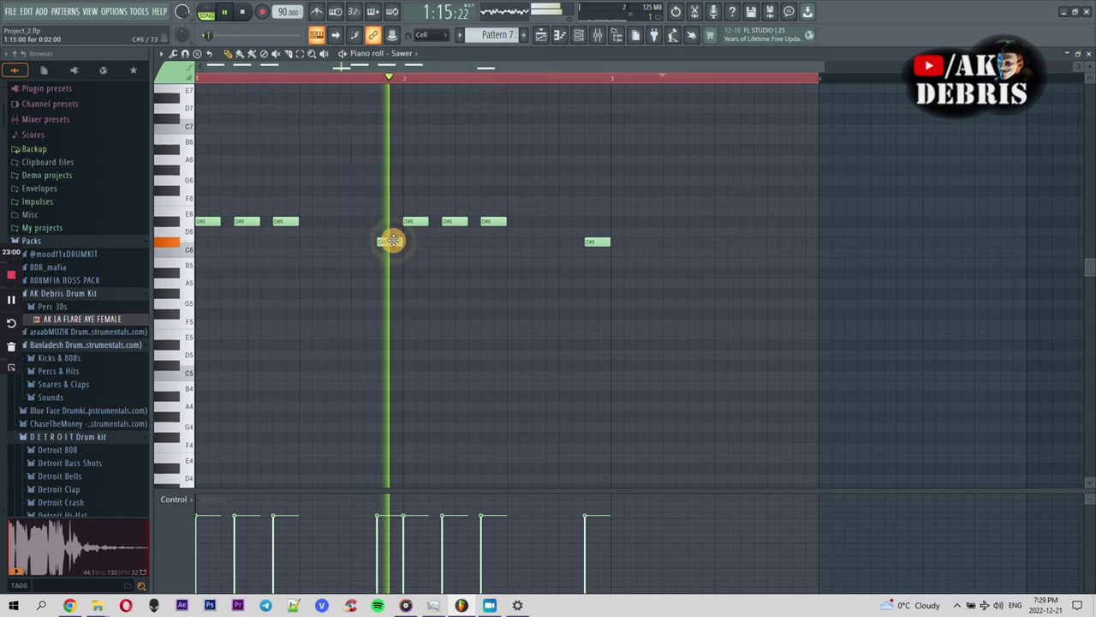
Step: Duplicate the two-bar Sawer phrase in Pattern 7 to fill bars 3 and 4, and review the four-bar result
click(540, 35)
drag(377, 387, 350, 390)
key(ctrl+b)
right_click(365, 385)
double_click(354, 385)
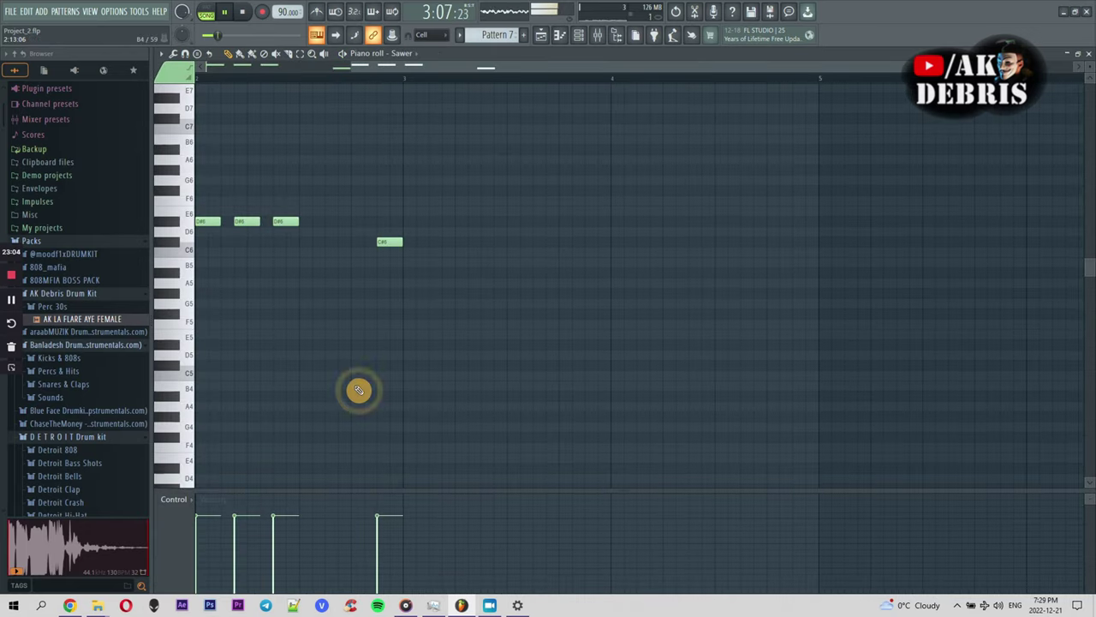
click(541, 37)
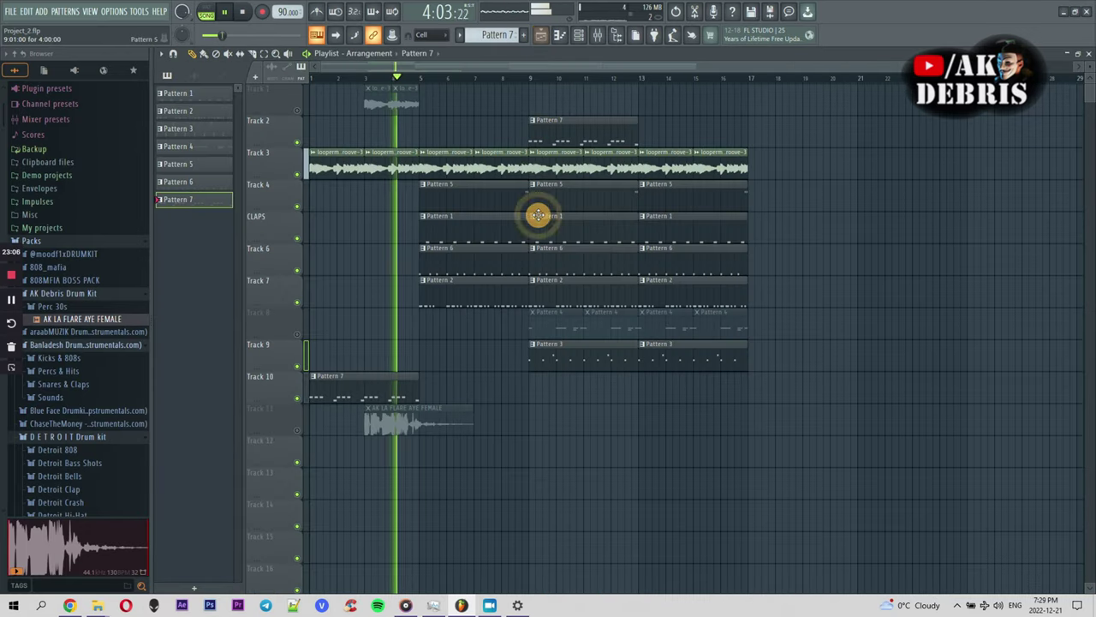
double_click(390, 377)
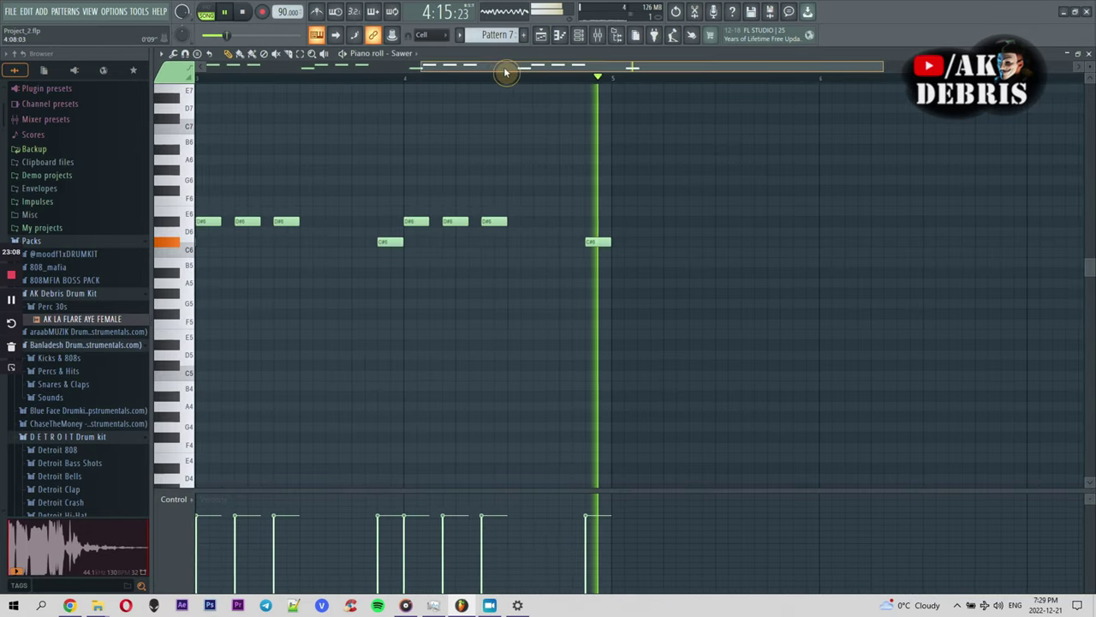
drag(469, 66, 242, 77)
scroll(377, 152, down, 2)
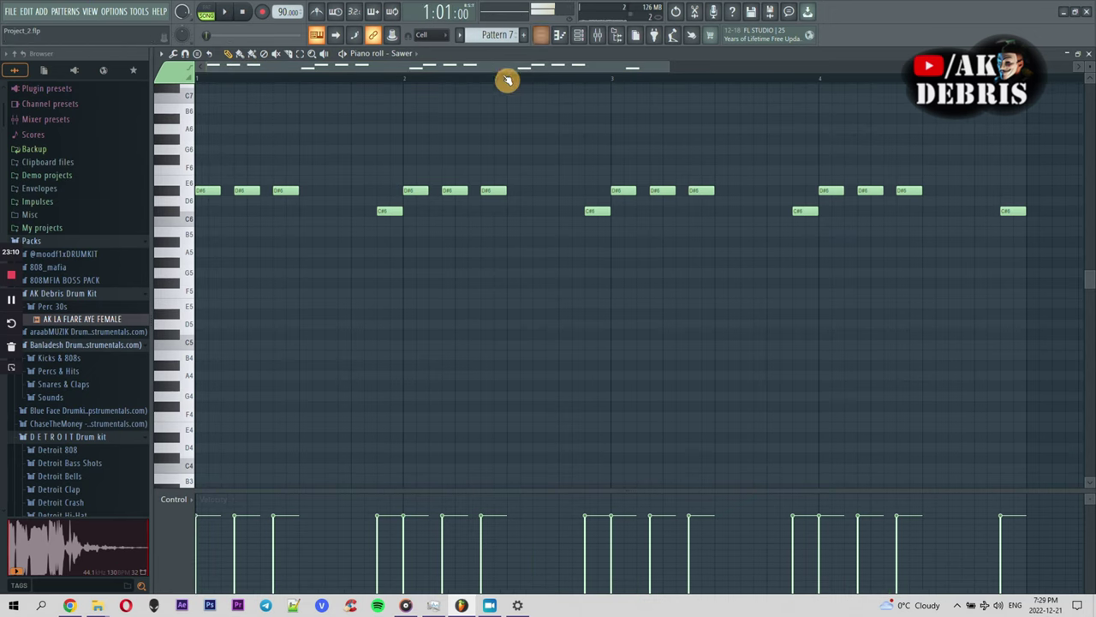
Step: Select only the D#6 notes across all four bars of the Pattern 7 Sawer part and copy them
scroll(429, 115, up, 6)
key(ctrl+a)
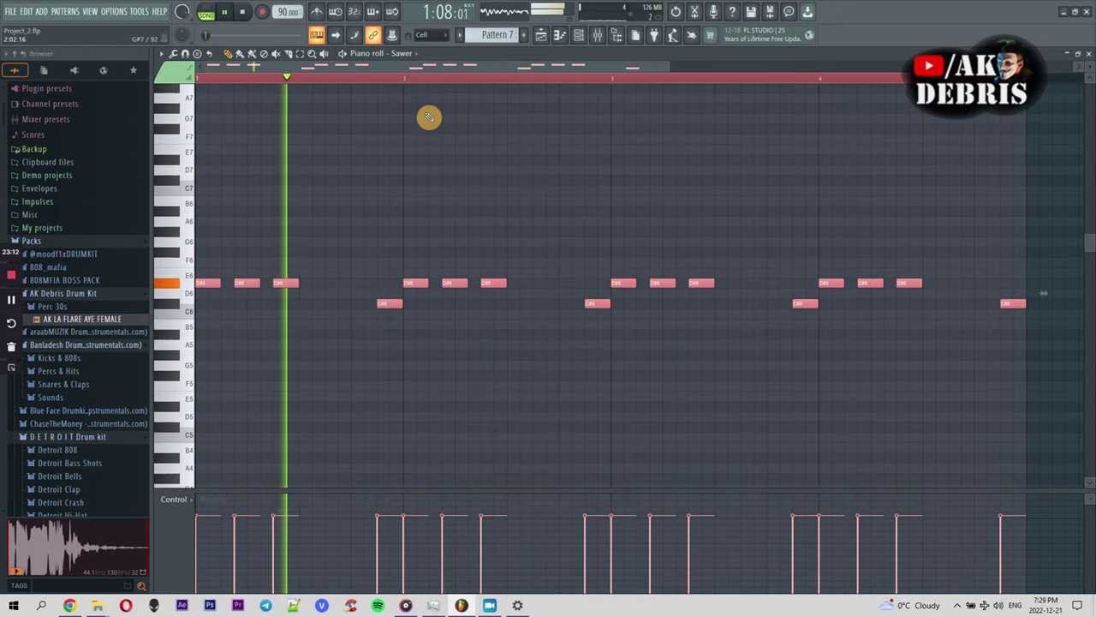
click(550, 34)
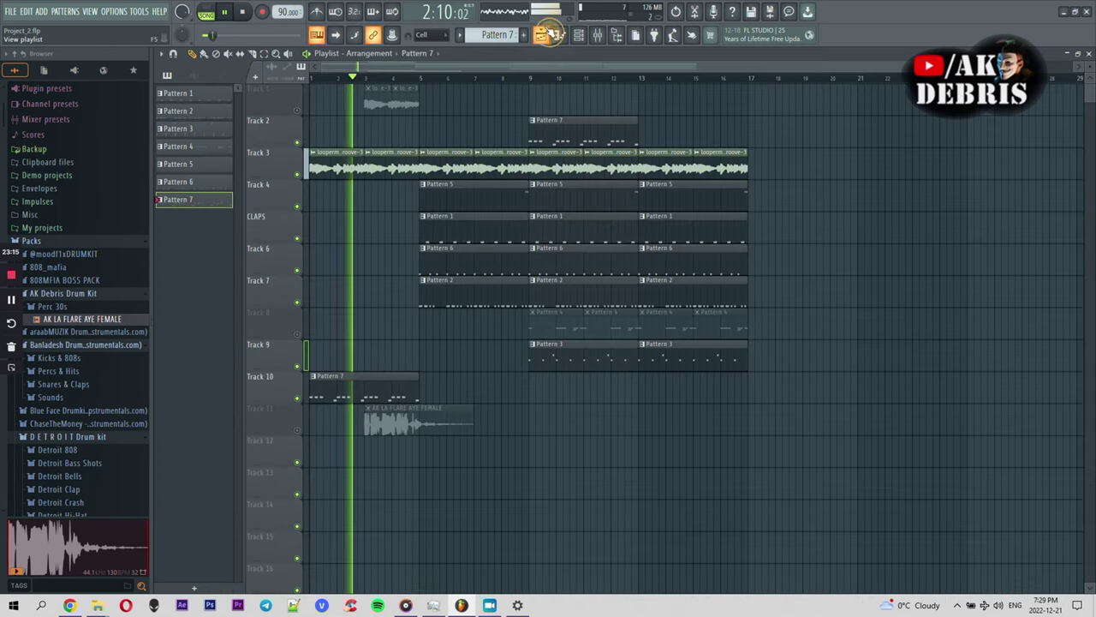
double_click(354, 397)
drag(743, 216, 7, 294)
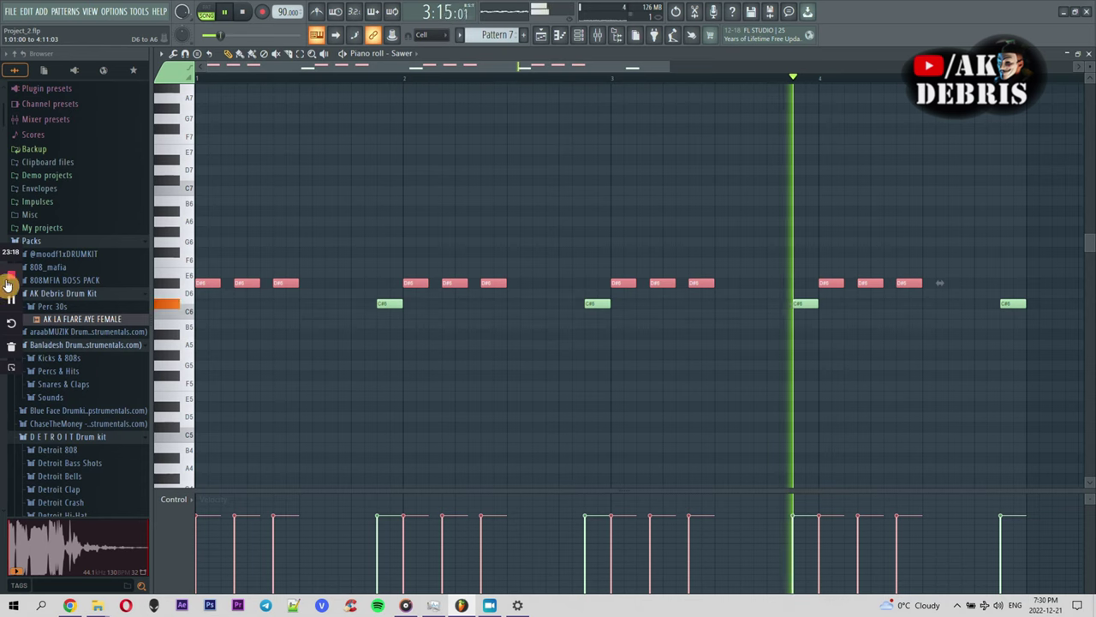
Step: Create Pattern 8 and paste the copied notes into the Detroit Kick (3) piano roll, moving them to C5 starting at bar 1
click(524, 34)
click(425, 58)
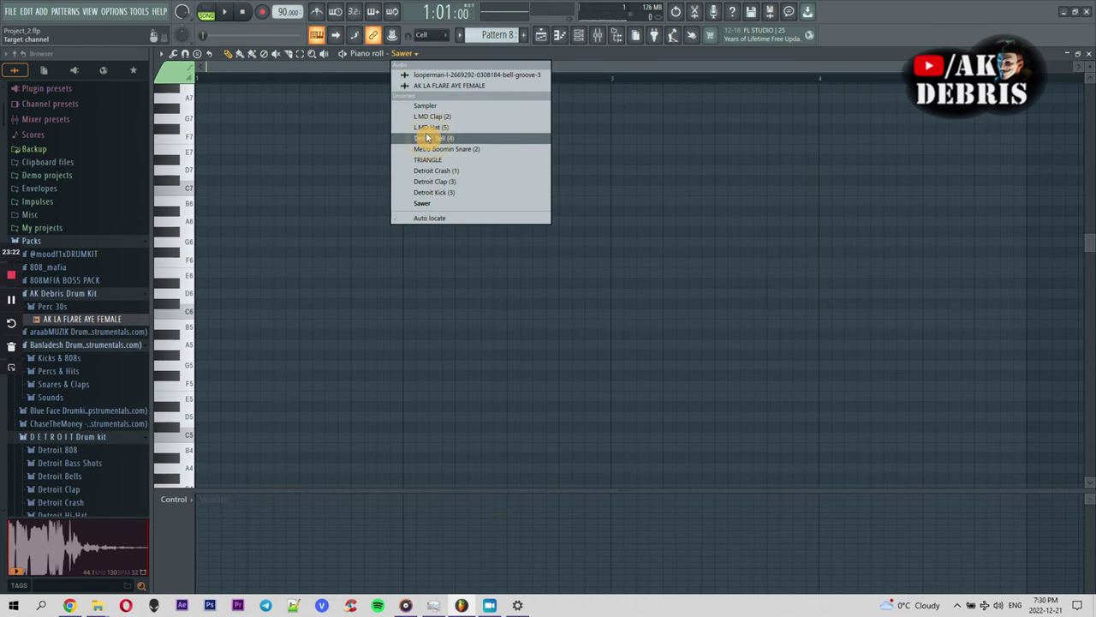
click(434, 192)
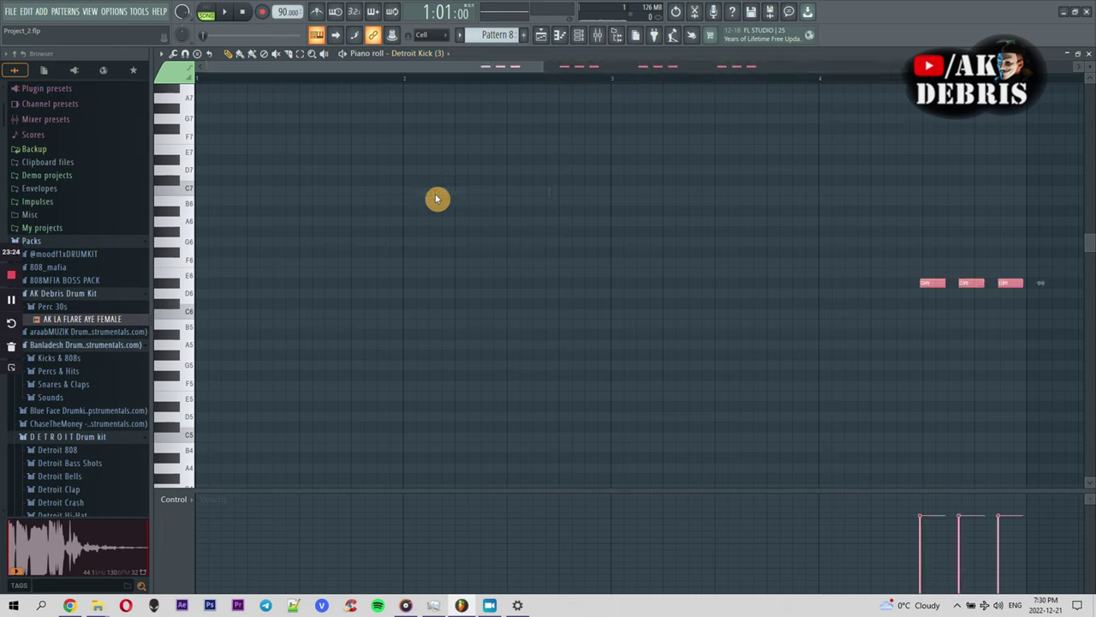
drag(923, 281, 2, 438)
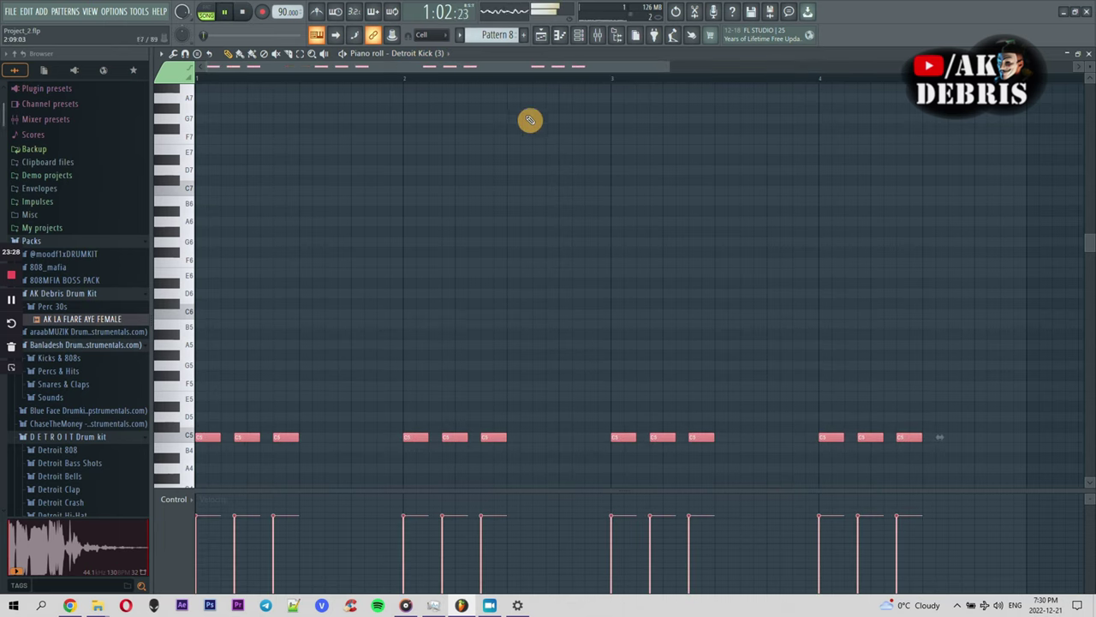
Step: Place a Pattern 8 clip on Track 10 at bar 5 of the playlist, and play the arrangement from that bar
click(543, 36)
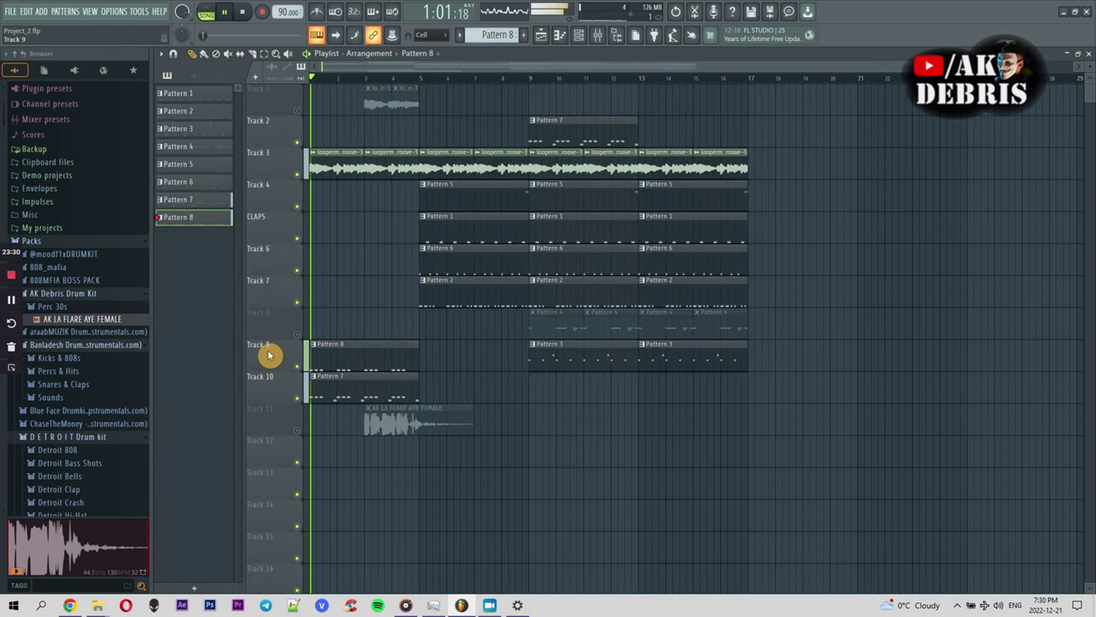
drag(350, 357, 455, 384)
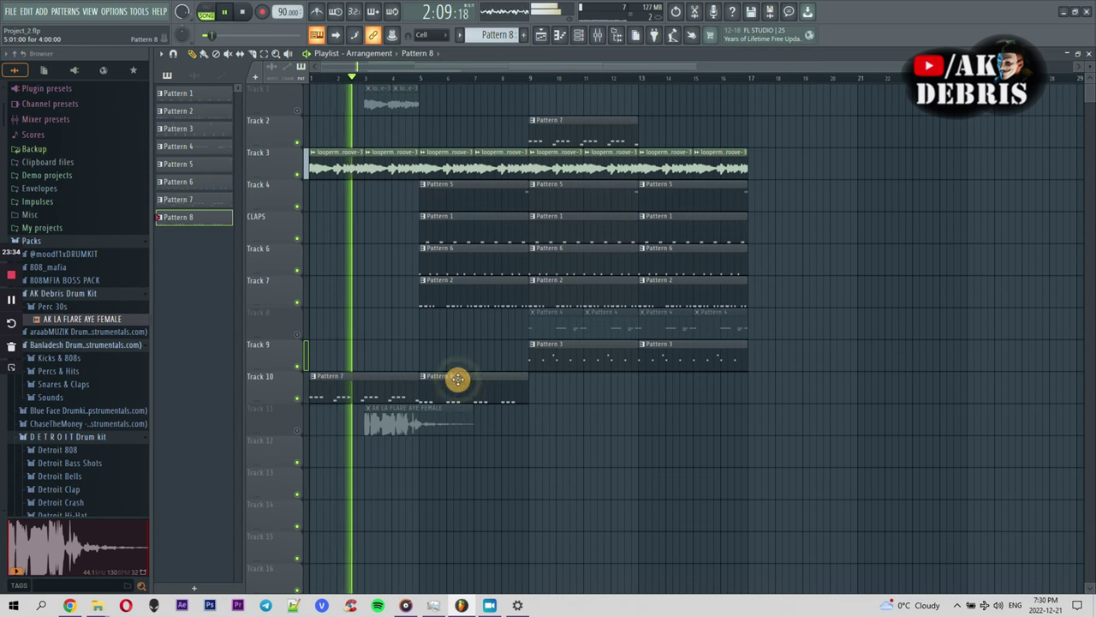
click(422, 77)
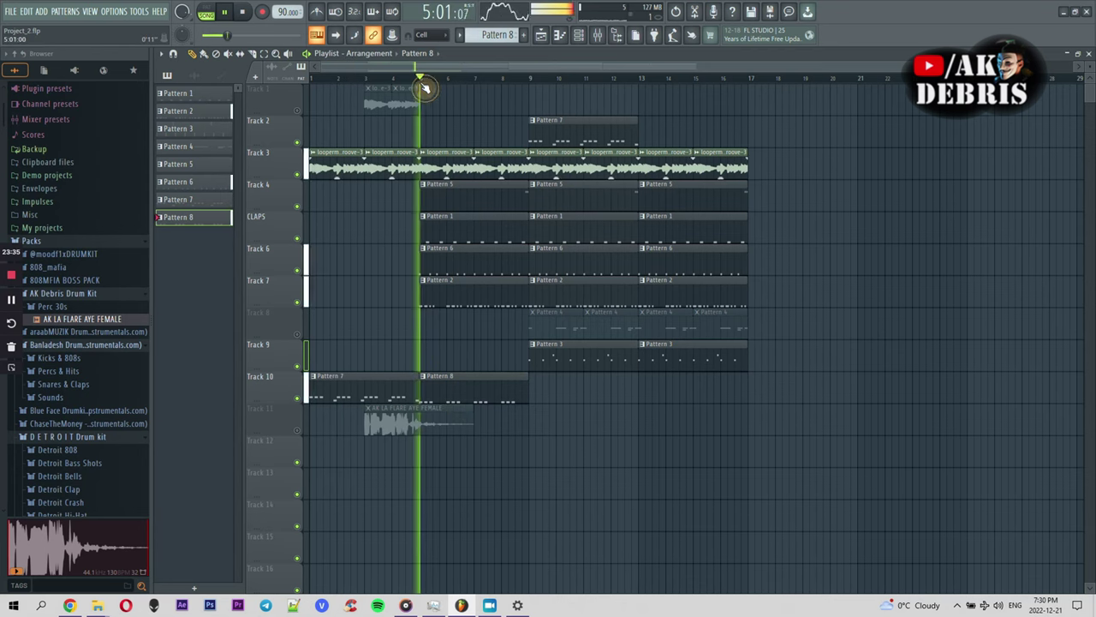
Step: Mute and unmute Track 7 to compare the mix during playback, and mute Track 6
click(299, 304)
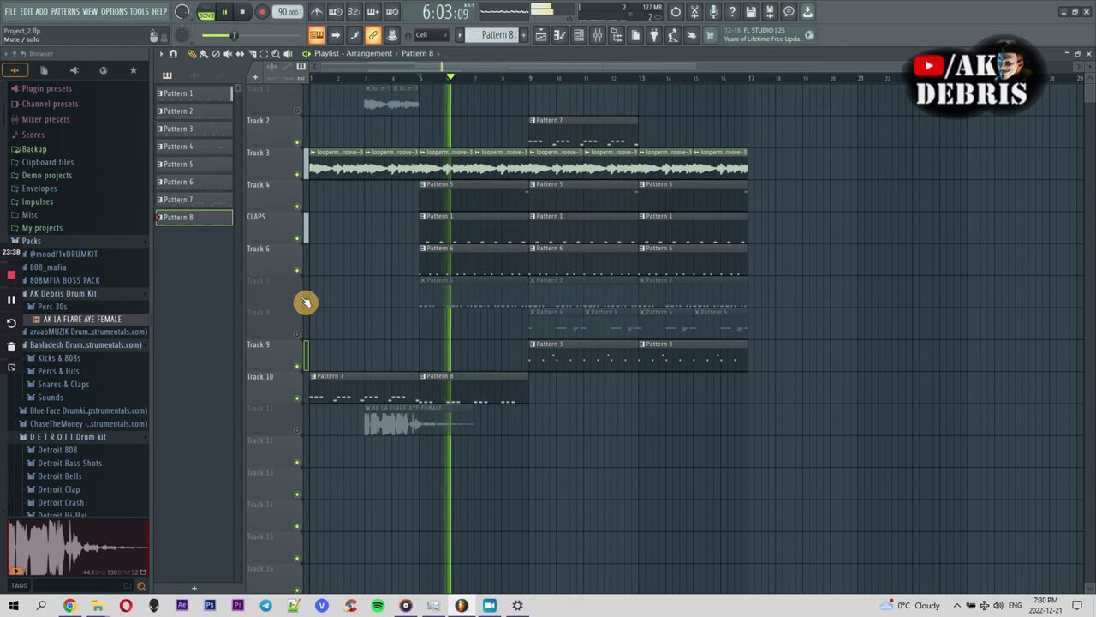
click(306, 304)
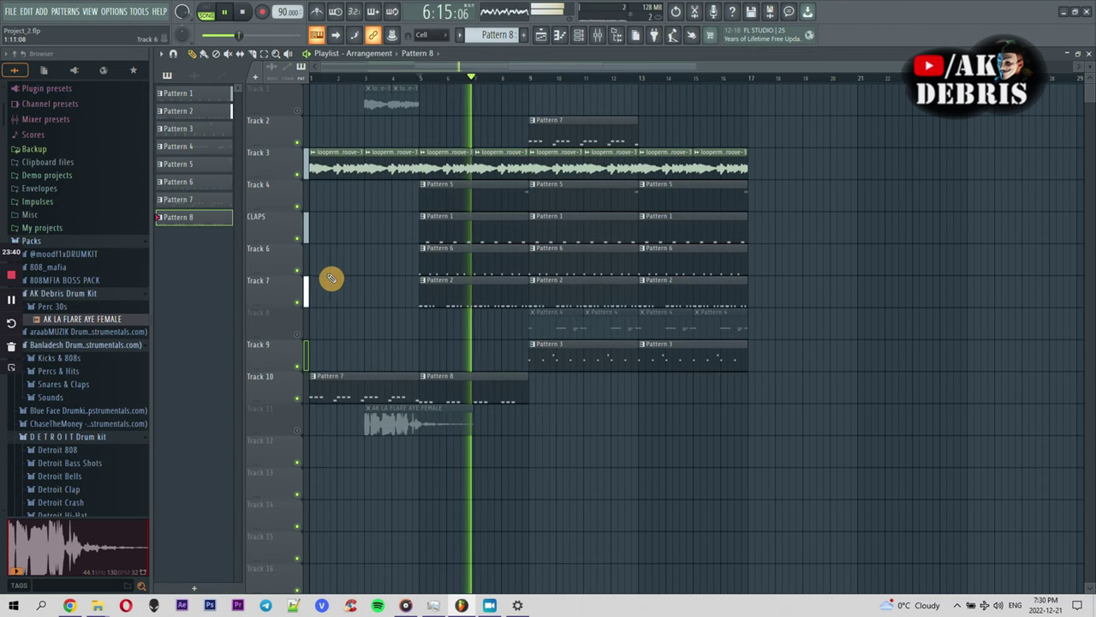
click(306, 273)
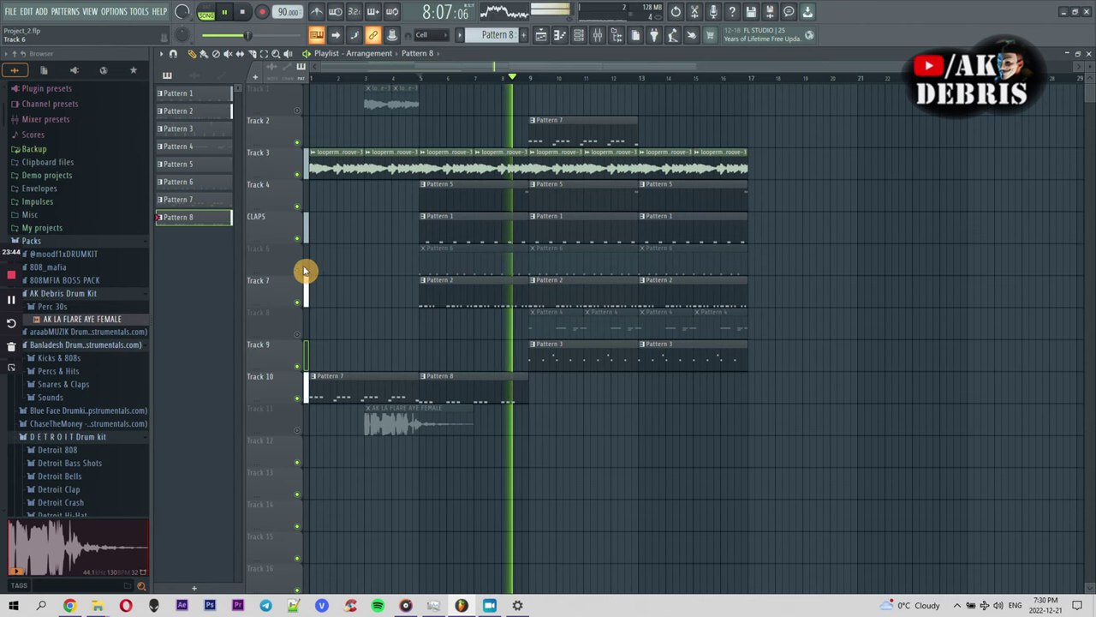
Step: Duplicate the Track 10 Pattern 8 clip to bars 9 and 13
click(494, 382)
key(ctrl+b)
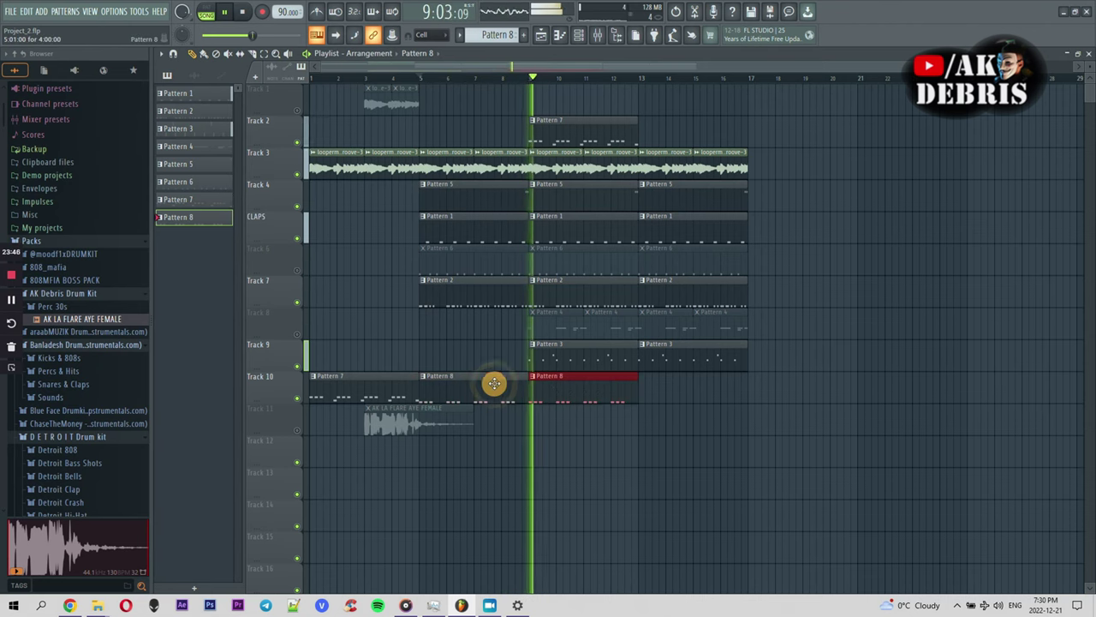
key(ctrl+b)
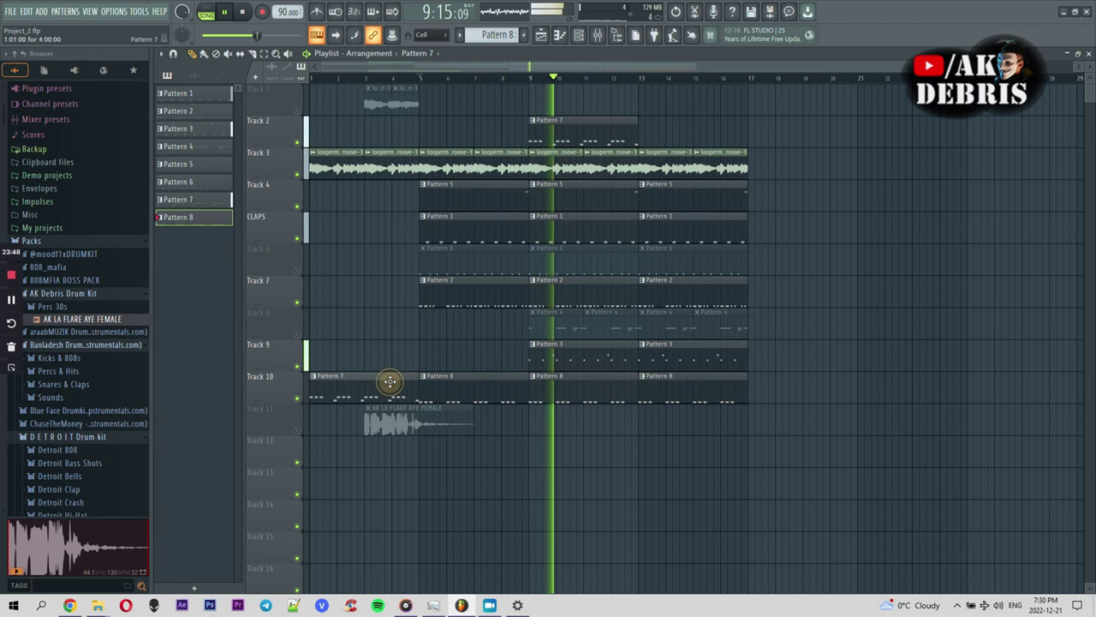
Step: Move the Track 10 Pattern 7 clip down to Track 12 at bar 1, and add another Pattern 7 clip on Track 2 at bar 13
drag(386, 384, 367, 461)
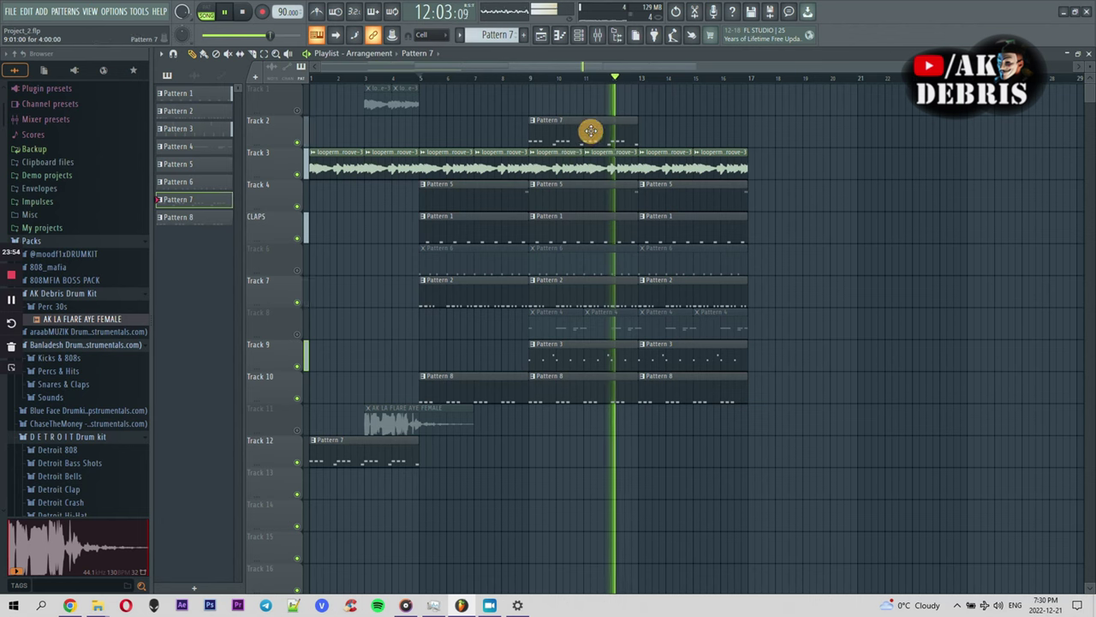
click(642, 128)
Step: Try joining the Pattern 7 Sawer notes end to end, undo it, and transpose all the notes down one octave
double_click(654, 140)
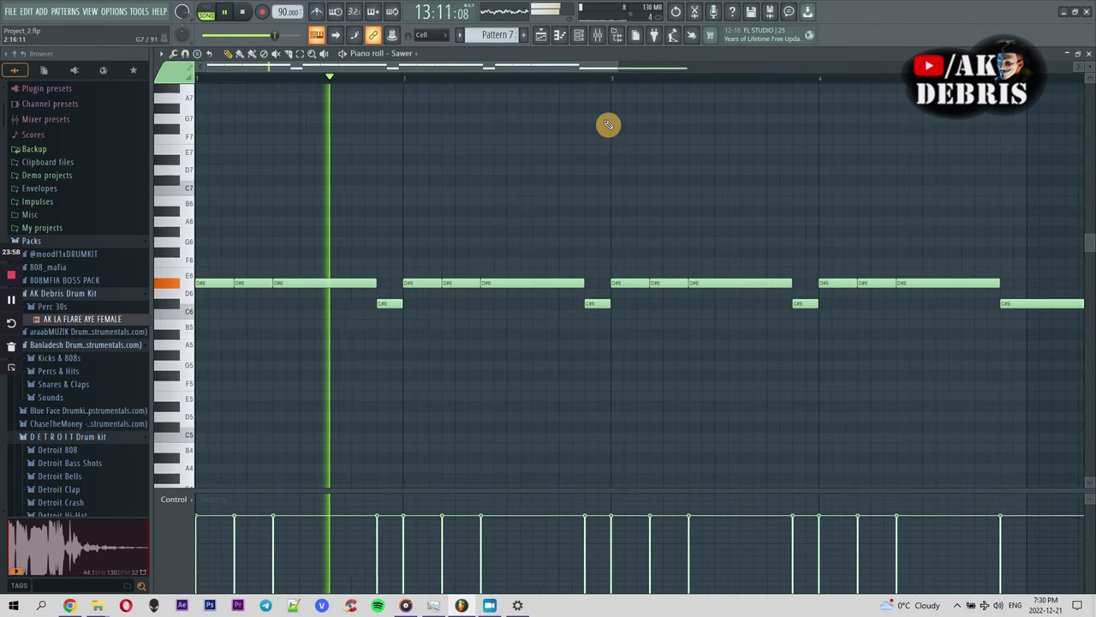
key(ctrl+z)
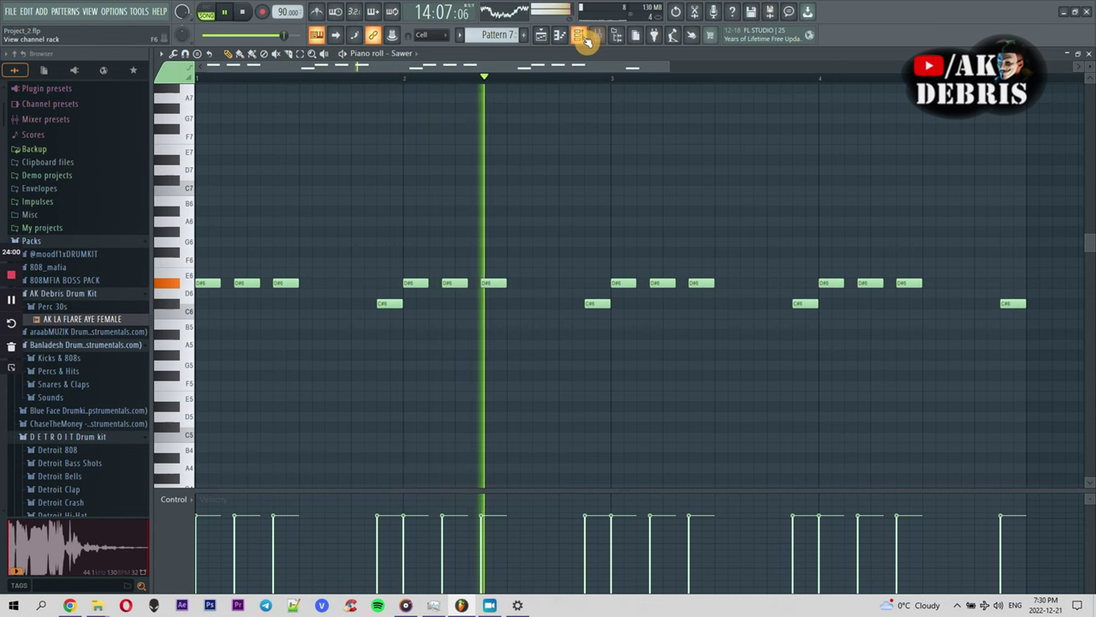
key(ctrl+Down)
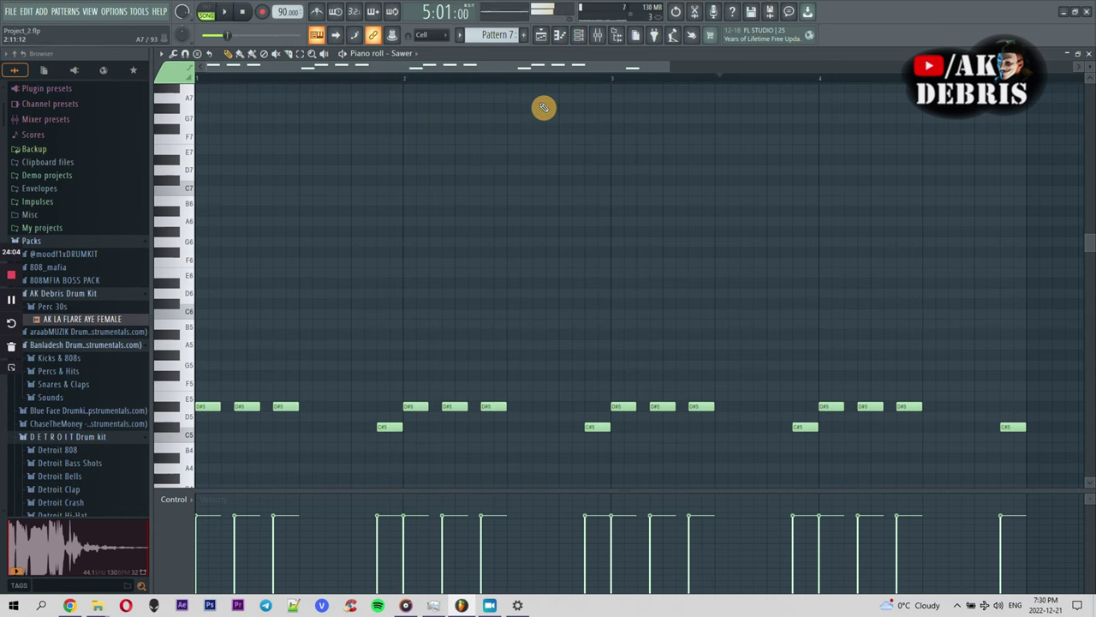
Step: Delete the Pattern 7 clips on Track 2 at bar 9 and Track 12 at bar 1, audition the arrangement, and stop playback
click(556, 37)
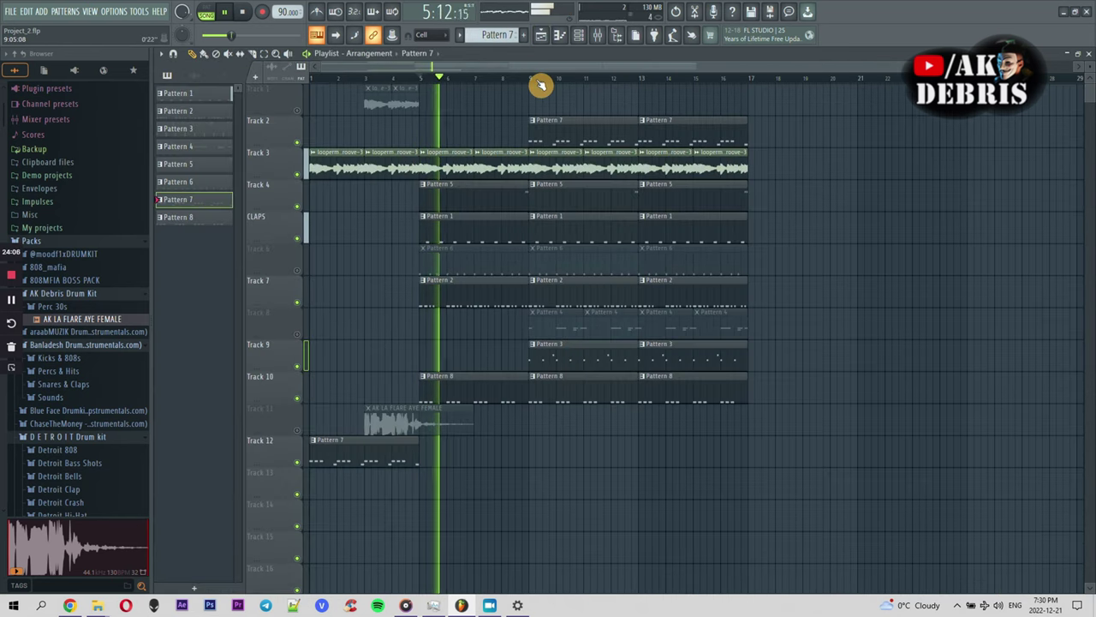
right_click(597, 140)
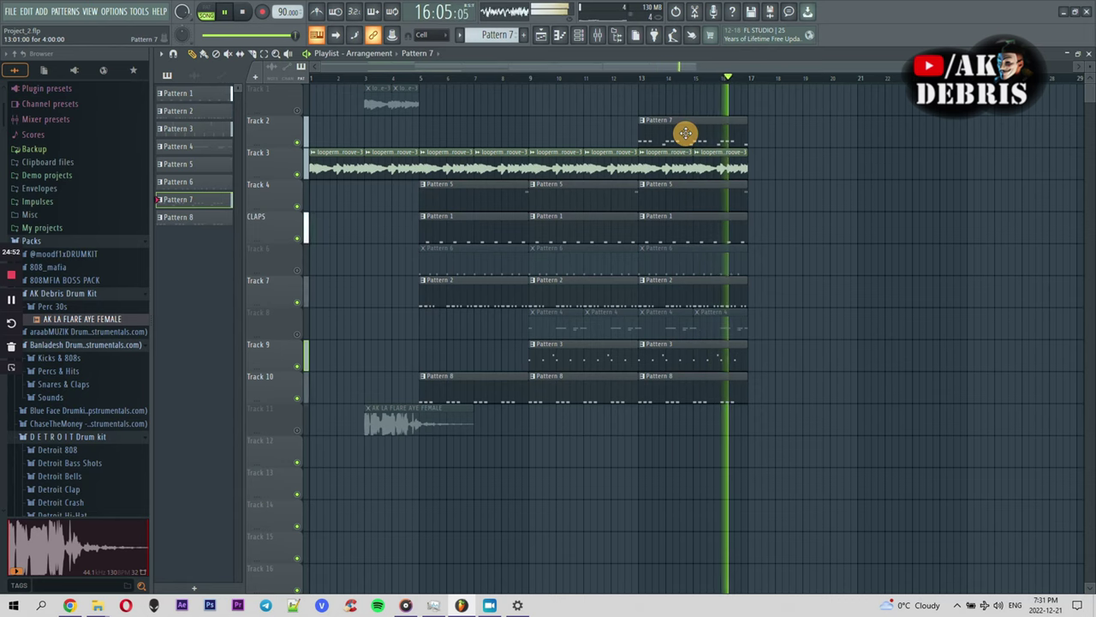
key(space)
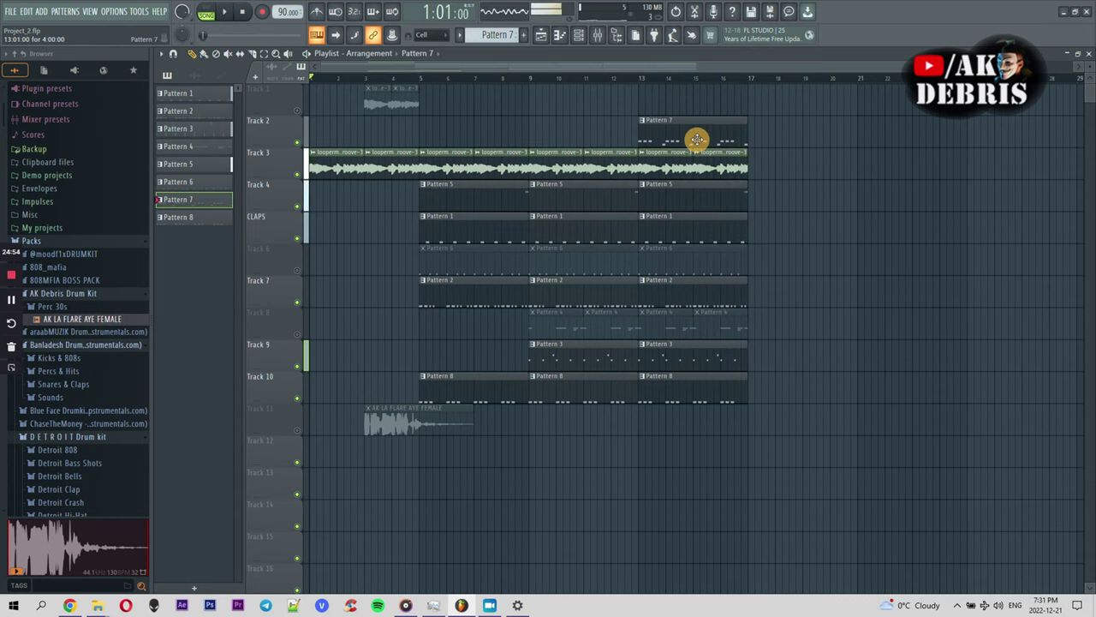